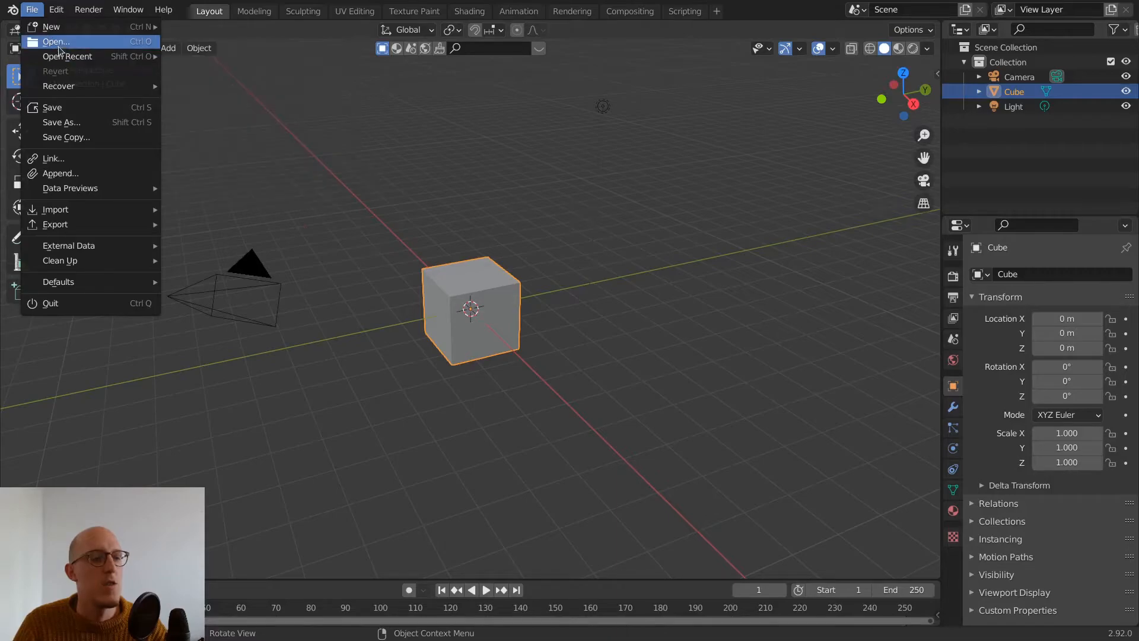
# Open the file advanced_materials.blend from the advanced_materials folder
pyautogui.click(60, 43)
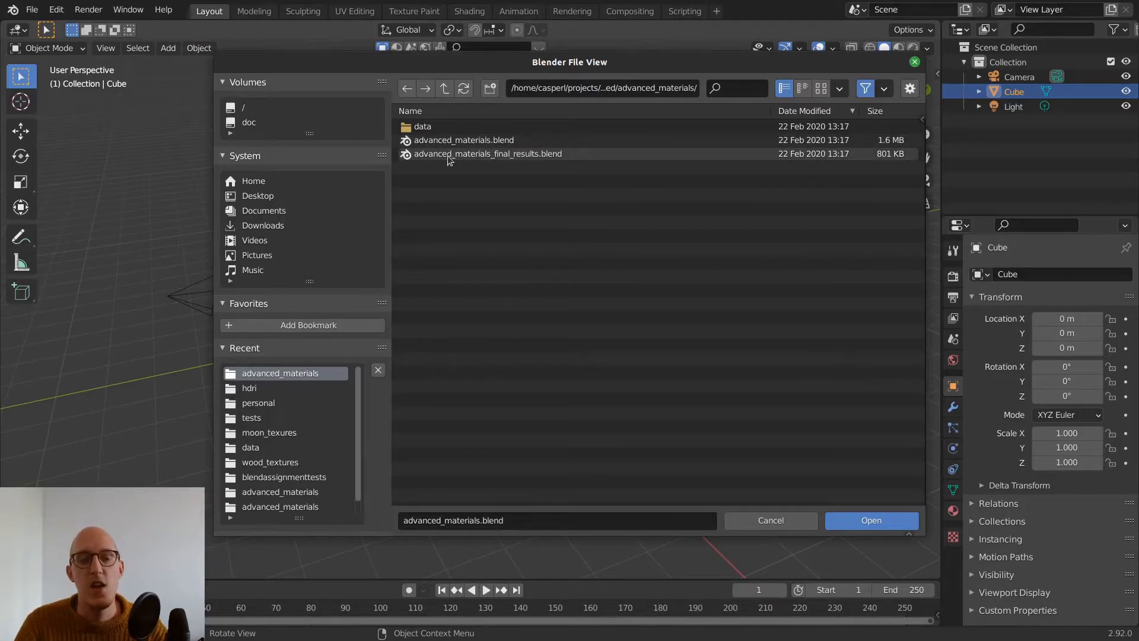
pyautogui.doubleClick(516, 143)
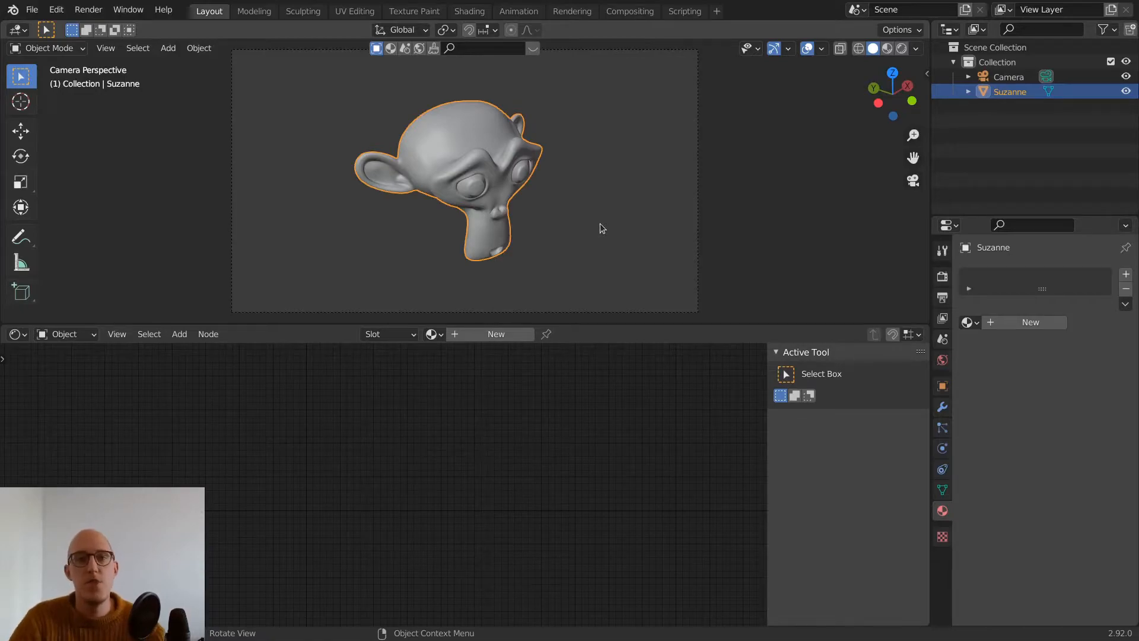
pyautogui.moveTo(486, 140); pyautogui.dragTo(451, 143, button='middle')
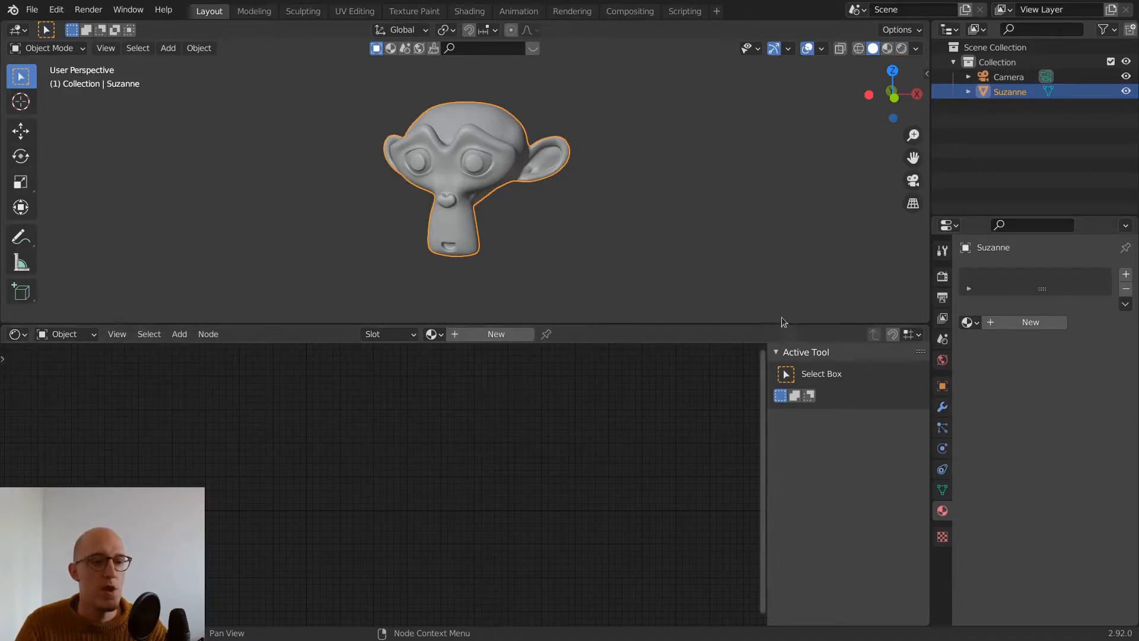
# Deselect Suzanne and switch the 3D viewport to Rendered shading to view the head from several angles
pyautogui.click(16, 334)
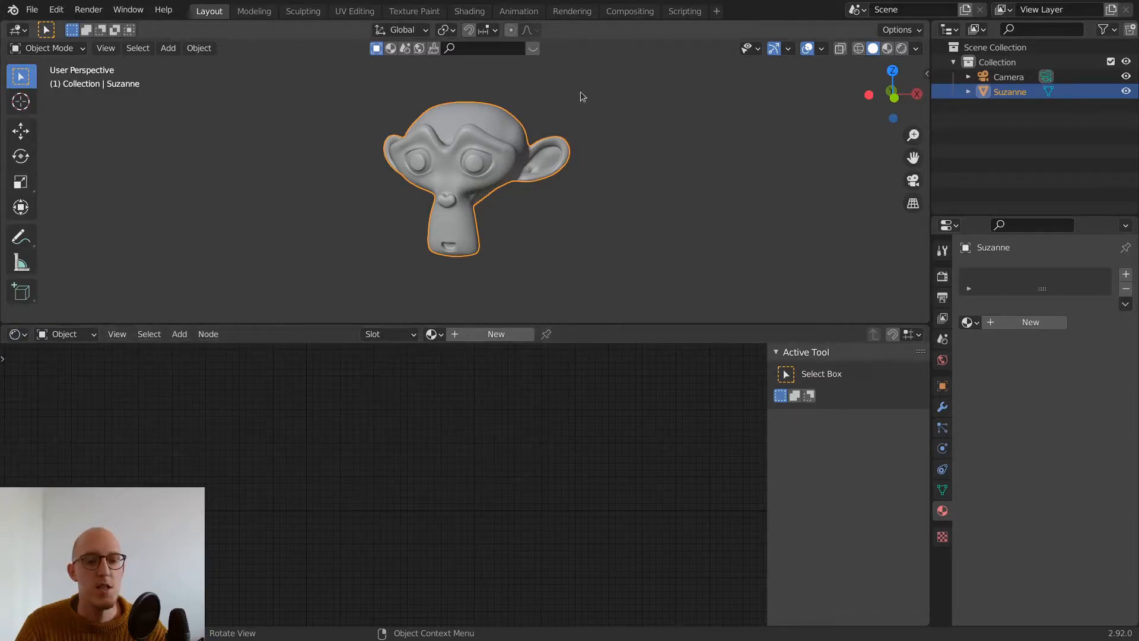
pyautogui.click(665, 170)
pyautogui.moveTo(407, 133); pyautogui.dragTo(461, 142, button='middle')
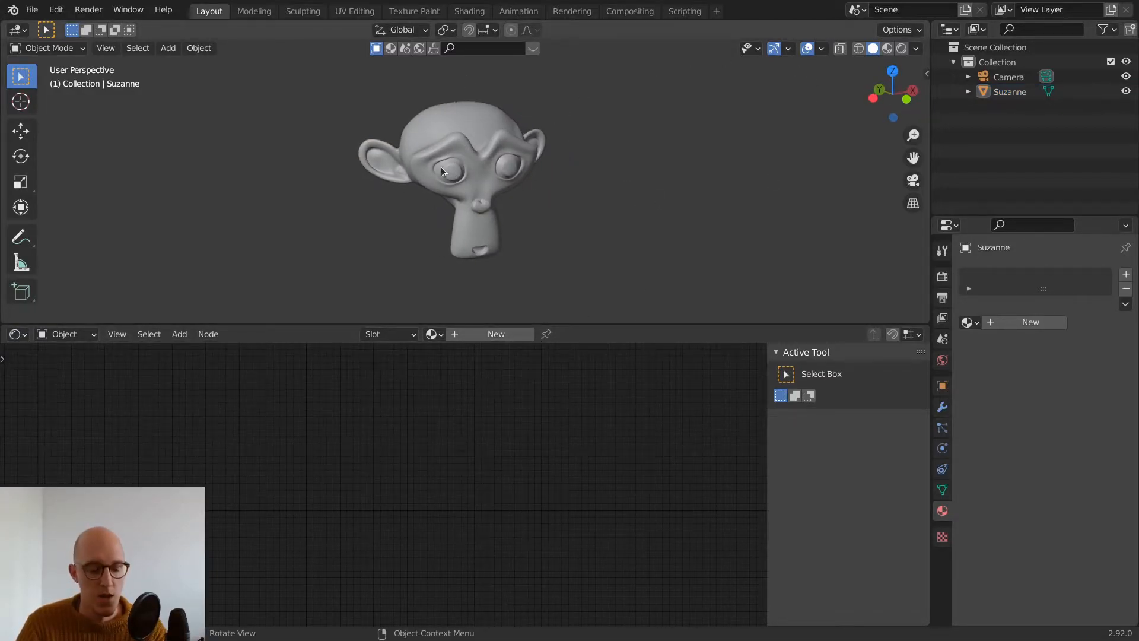
pyautogui.press('z')
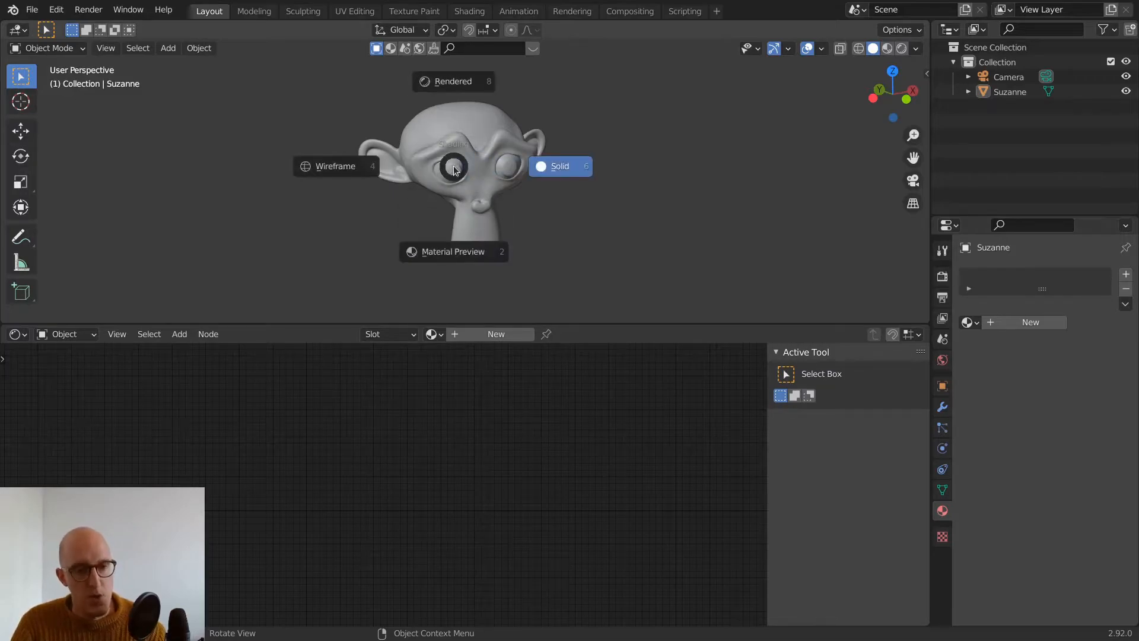
pyautogui.click(462, 79)
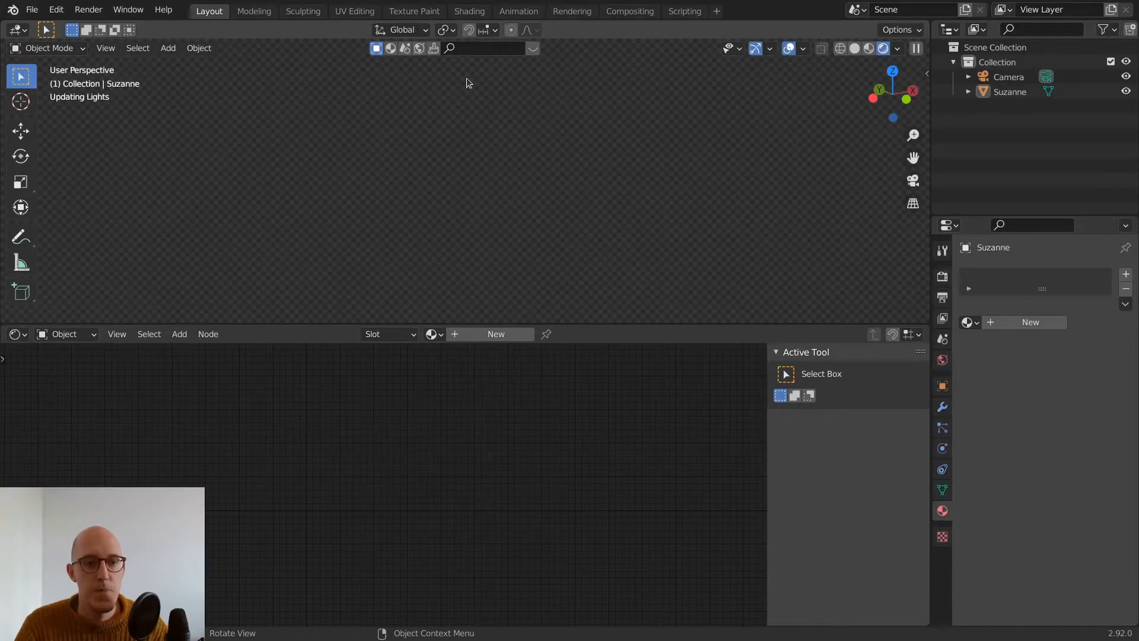
pyautogui.moveTo(571, 188); pyautogui.dragTo(661, 196, button='middle')
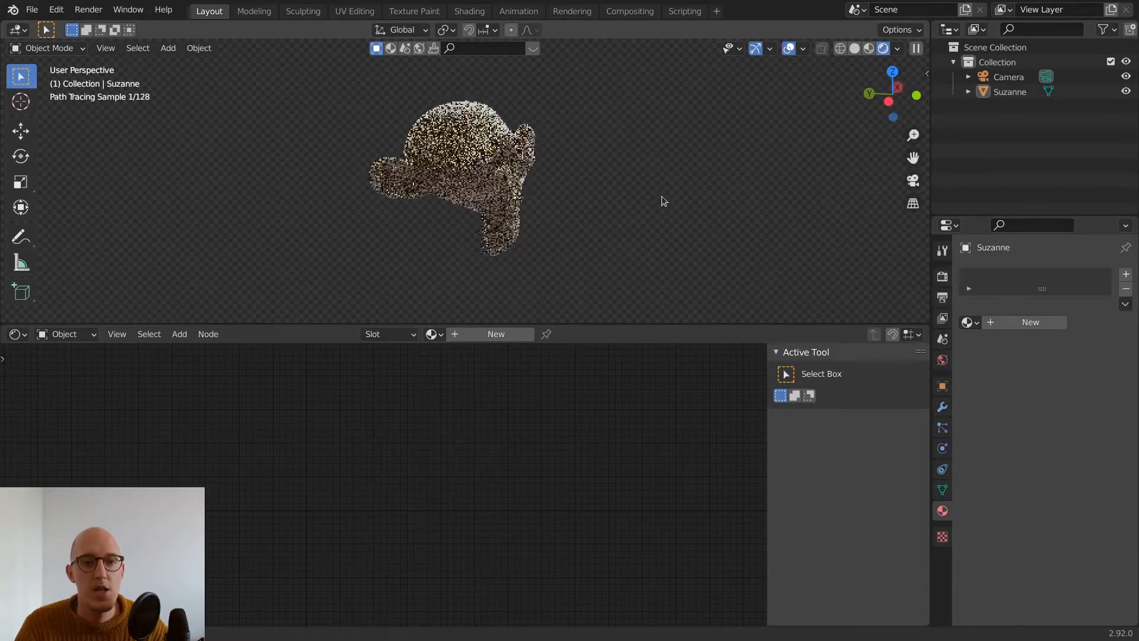
pyautogui.moveTo(464, 170); pyautogui.dragTo(375, 207, button='middle')
pyautogui.scroll(3, 549, 178)
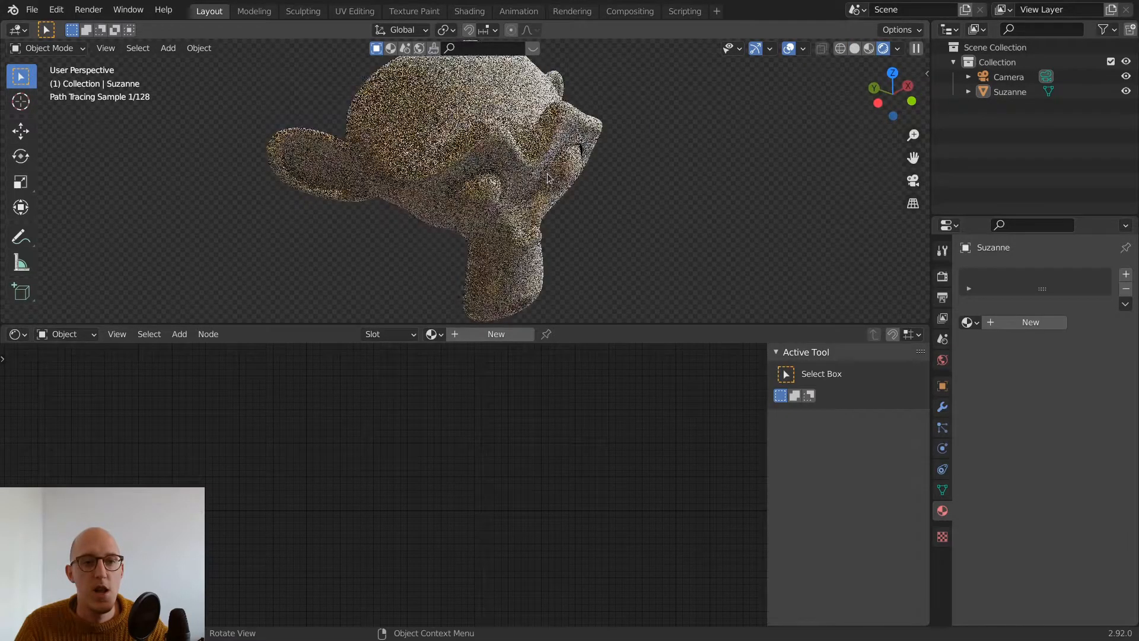
pyautogui.moveTo(584, 170); pyautogui.dragTo(670, 185, button='middle')
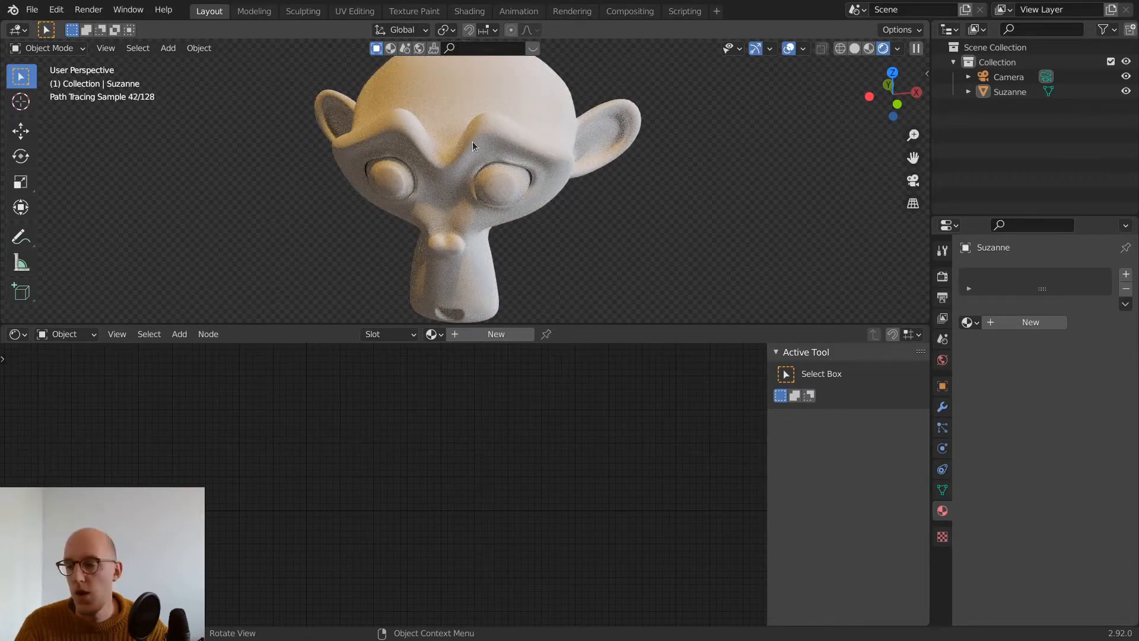
pyautogui.scroll(-2, 472, 141)
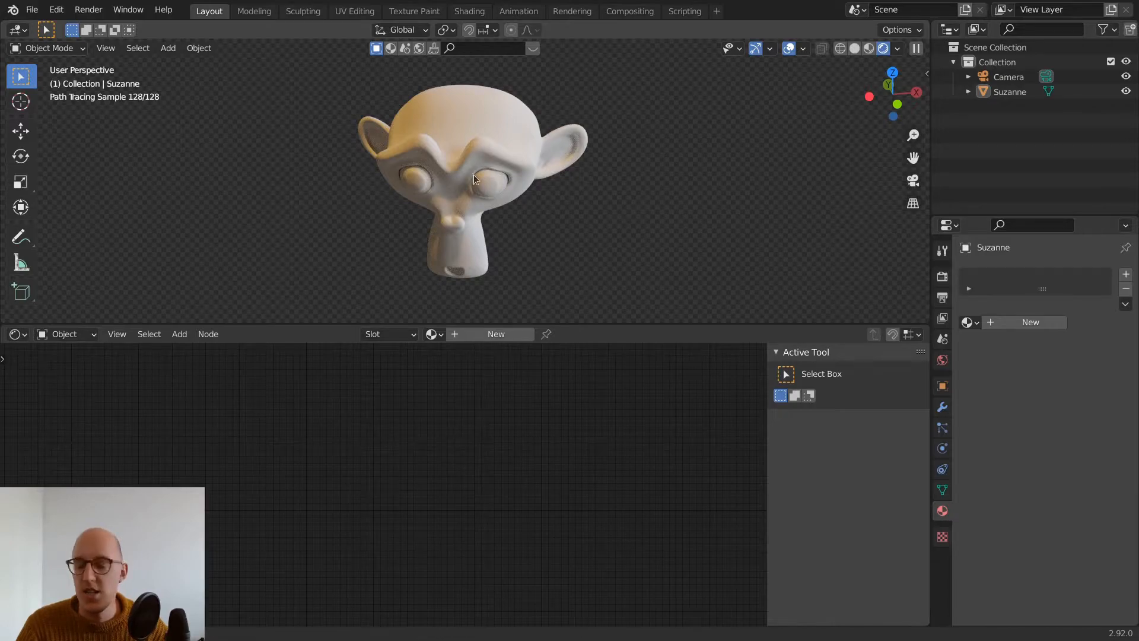
pyautogui.moveTo(472, 173); pyautogui.dragTo(492, 177, button='middle')
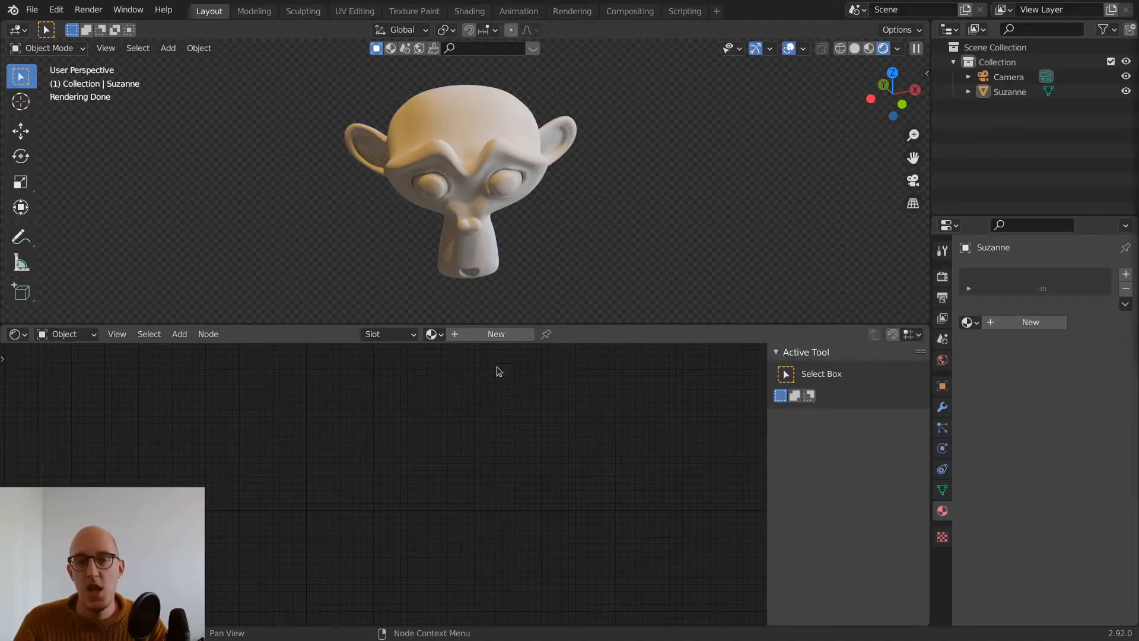
# Create a new node-based material on Suzanne and look through its Principled BSDF surface settings
pyautogui.click(492, 334)
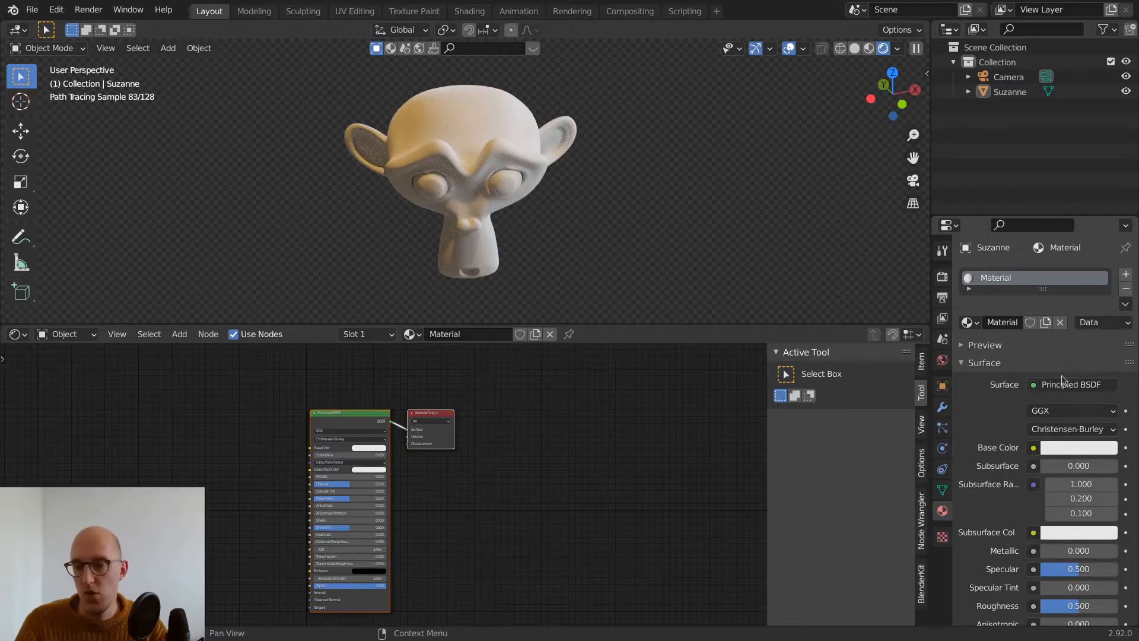
pyautogui.scroll(-1, 1065, 433)
pyautogui.scroll(-12, 1067, 430)
pyautogui.scroll(13, 1066, 428)
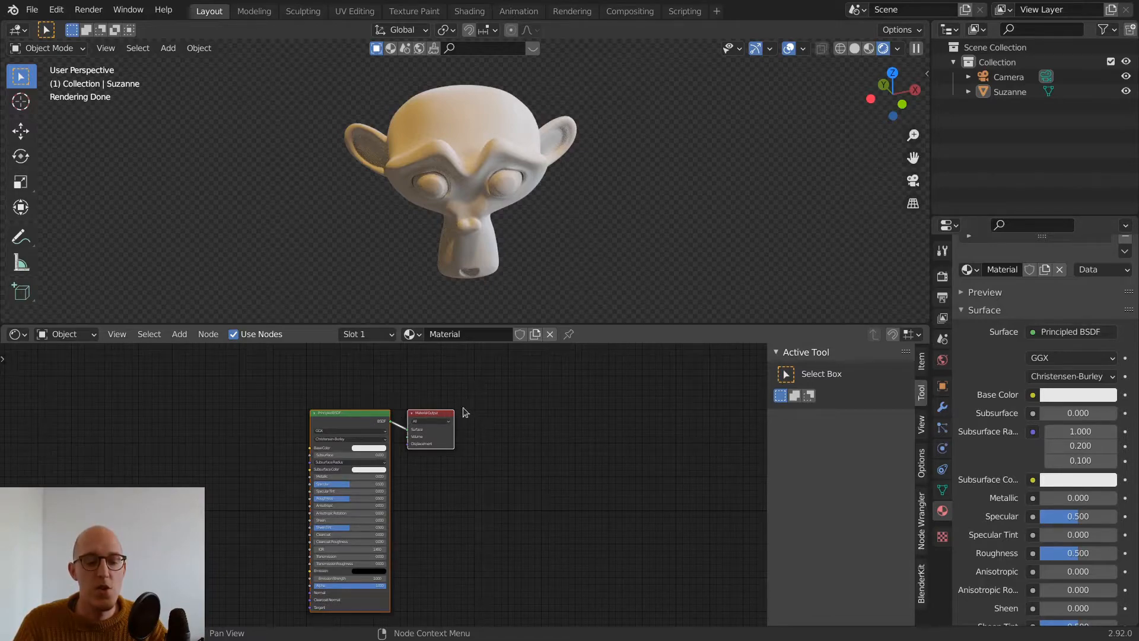
# Reconnect the Principled BSDF output to the Material Output's Surface input and arrange the two nodes side by side
pyautogui.moveTo(421, 423); pyautogui.dragTo(472, 413)
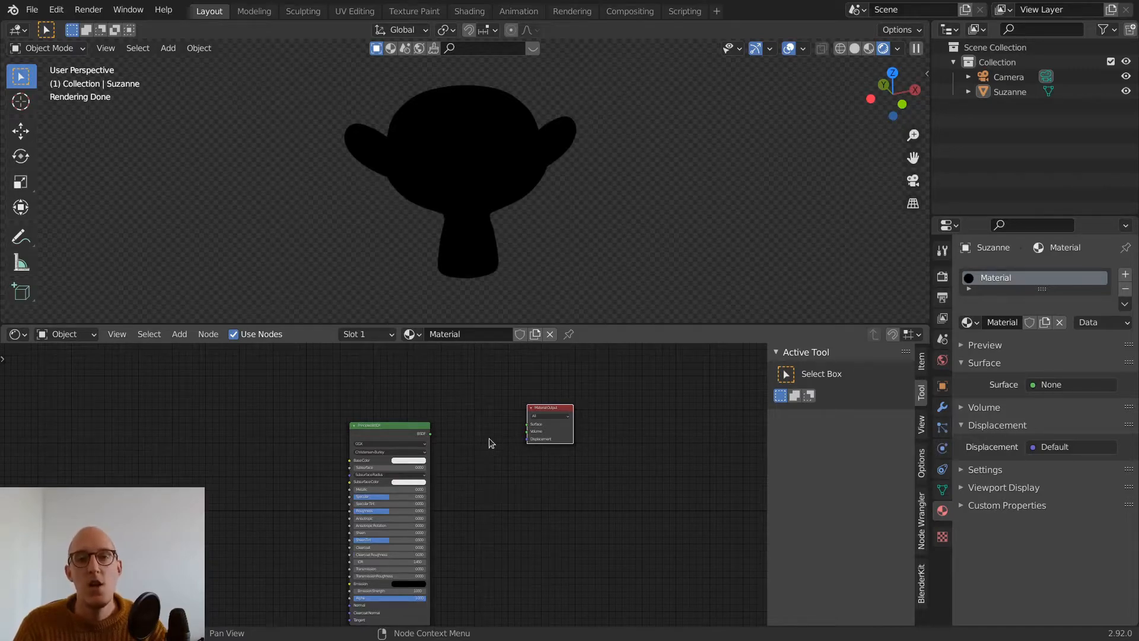
pyautogui.moveTo(430, 434); pyautogui.dragTo(503, 408)
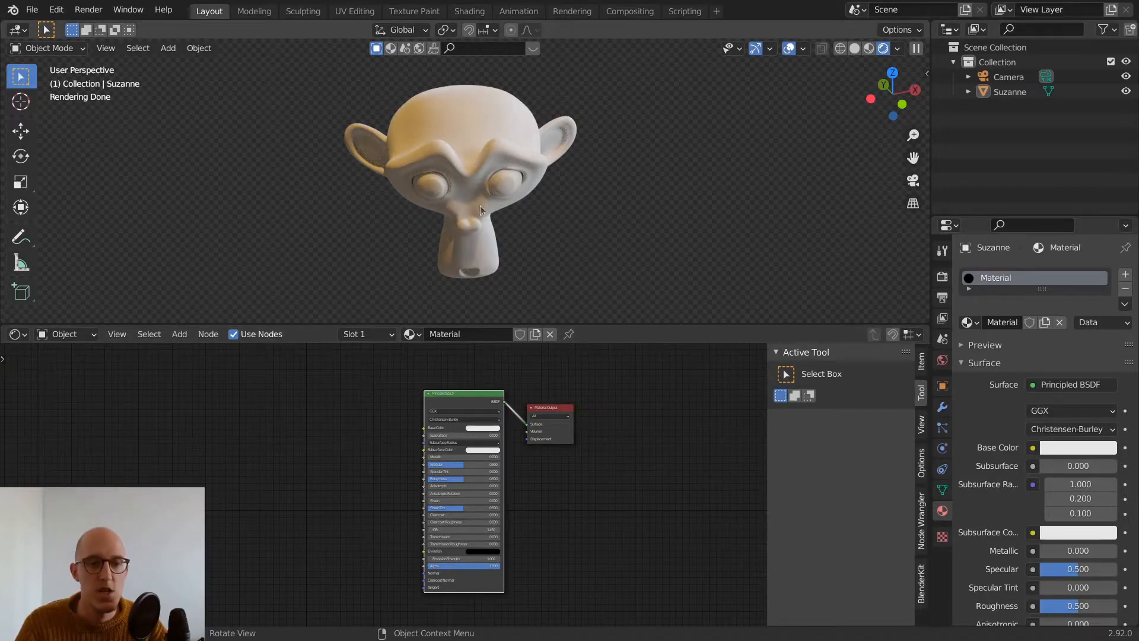
pyautogui.moveTo(470, 399); pyautogui.dragTo(393, 396)
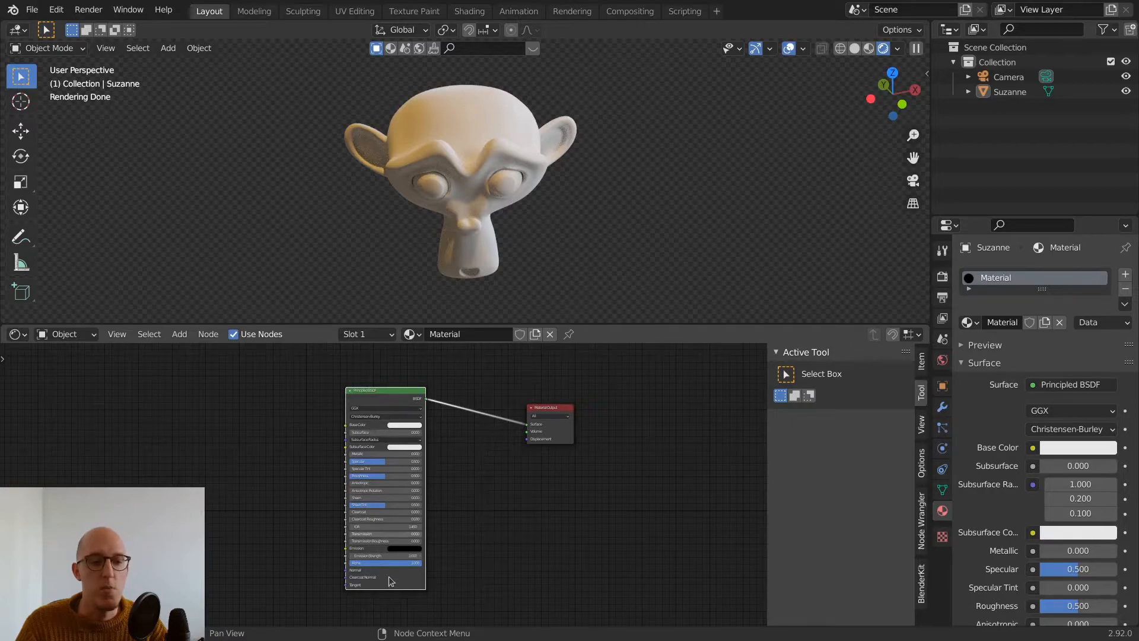
pyautogui.press('g')
pyautogui.click(697, 423)
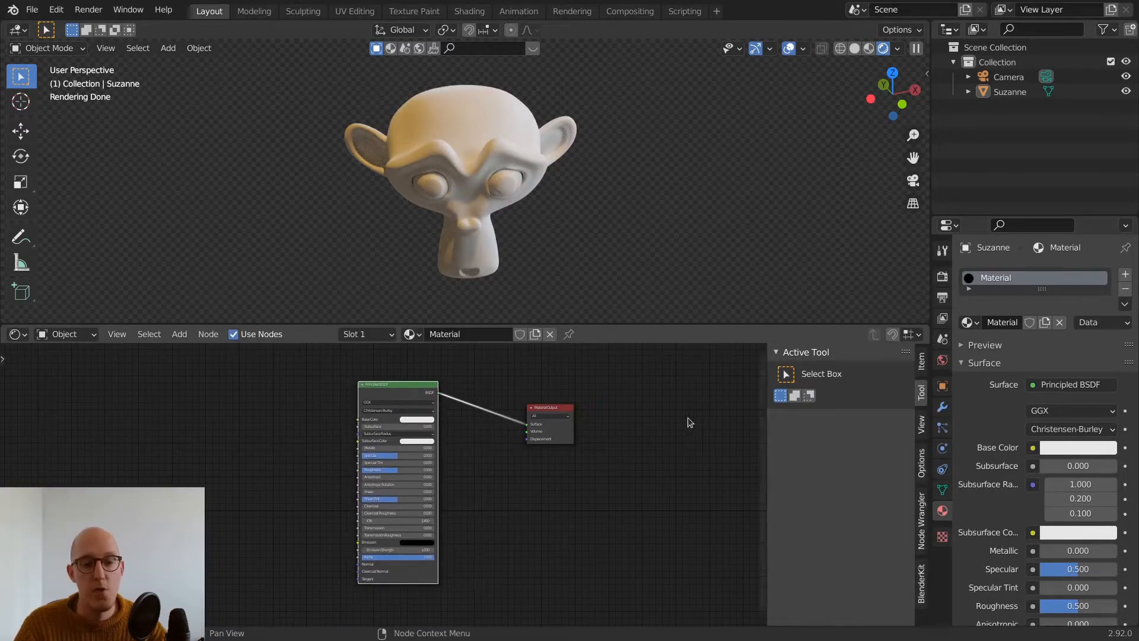
pyautogui.moveTo(553, 410); pyautogui.dragTo(563, 381)
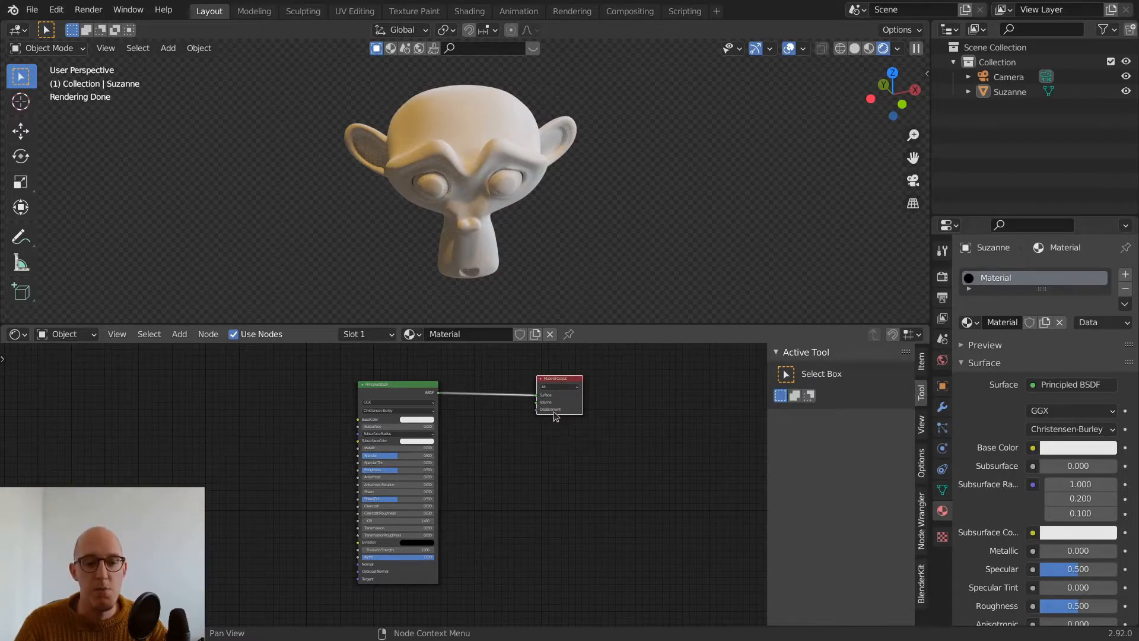
pyautogui.moveTo(419, 393); pyautogui.dragTo(404, 367)
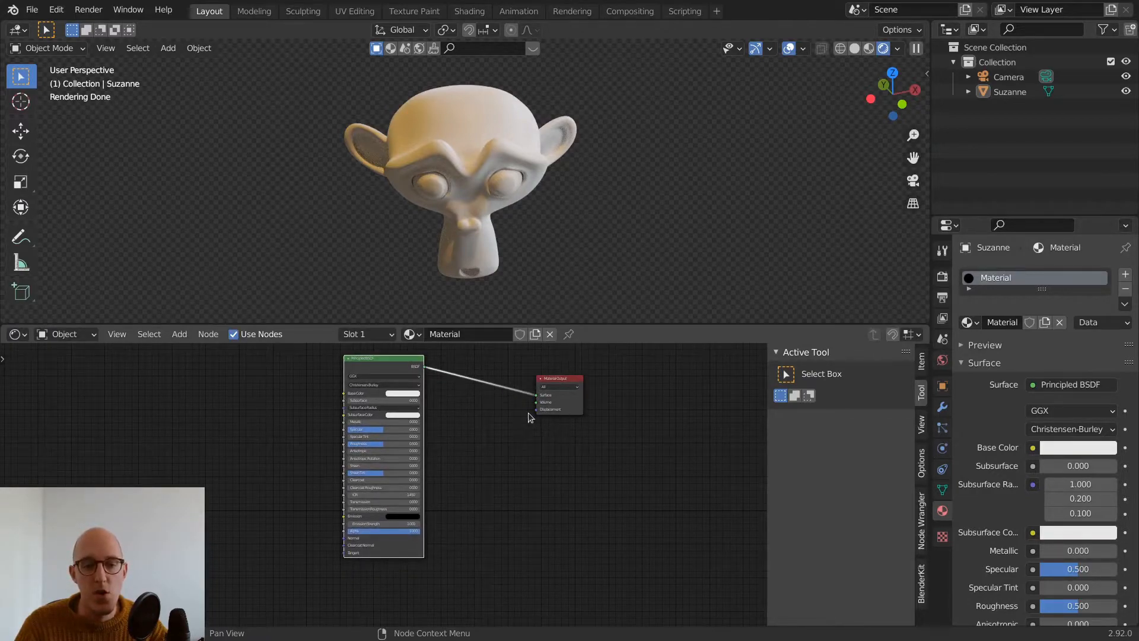
pyautogui.moveTo(392, 369); pyautogui.dragTo(451, 393)
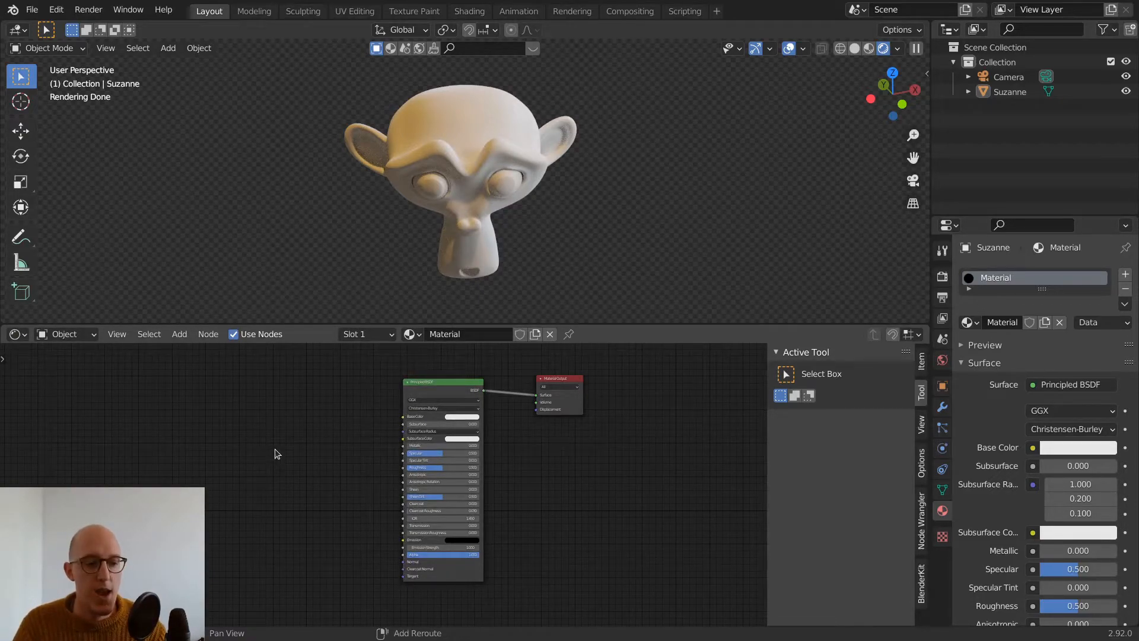
# Browse the available node categories and place a Noise Texture node before the Principled BSDF
pyautogui.hotkey('shift', 'a')
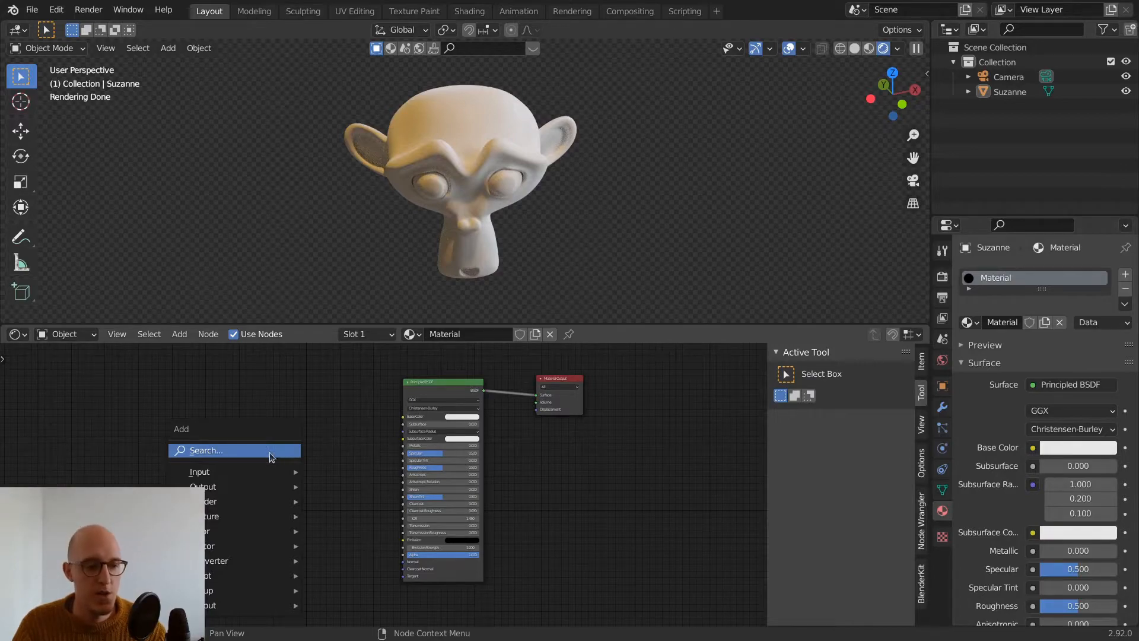
pyautogui.moveTo(261, 472)
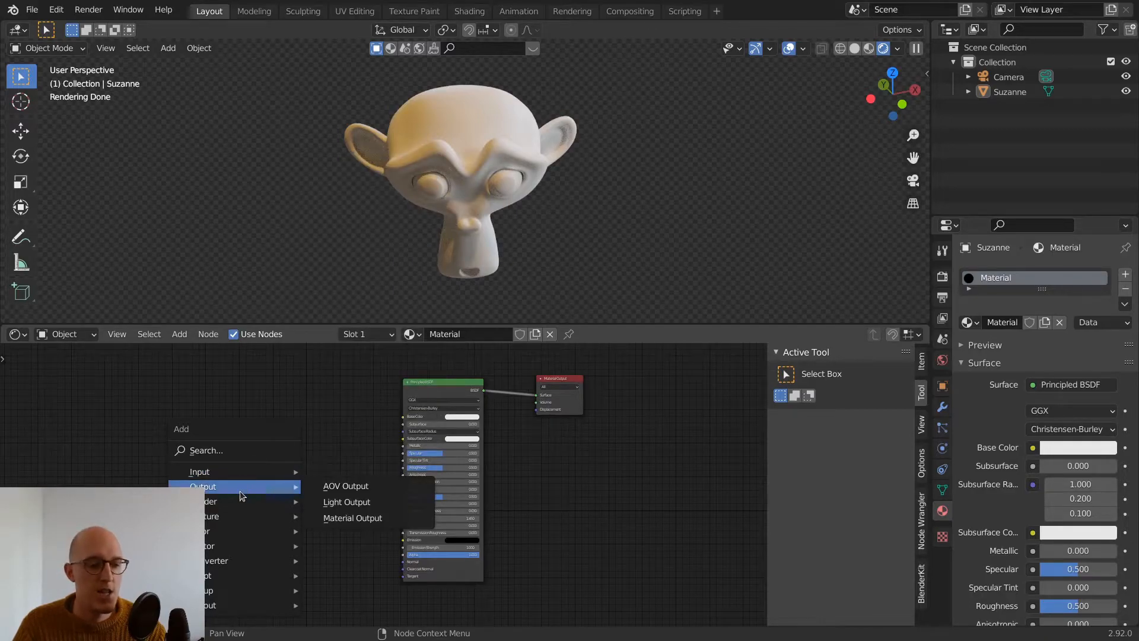
pyautogui.moveTo(244, 517)
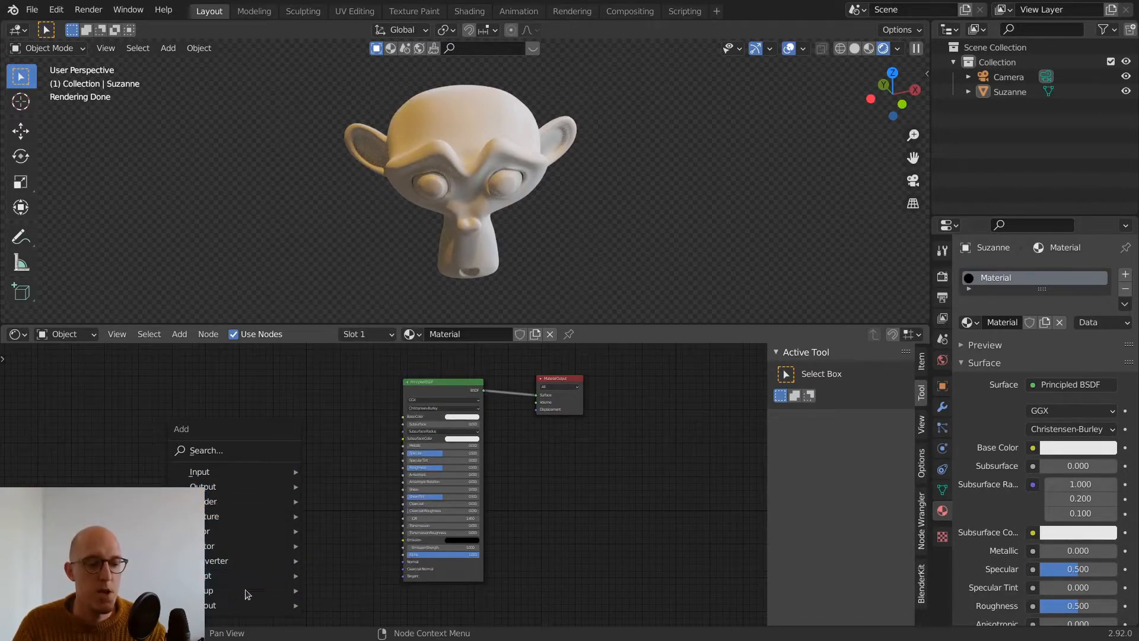
pyautogui.hotkey('shift', 'a')
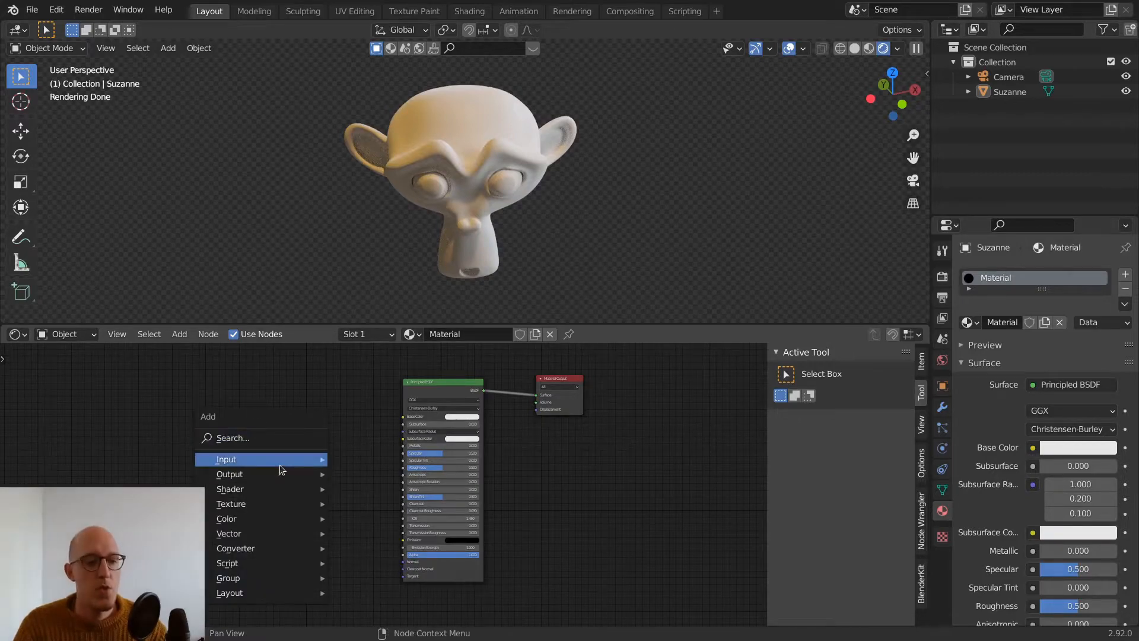
pyautogui.moveTo(282, 461)
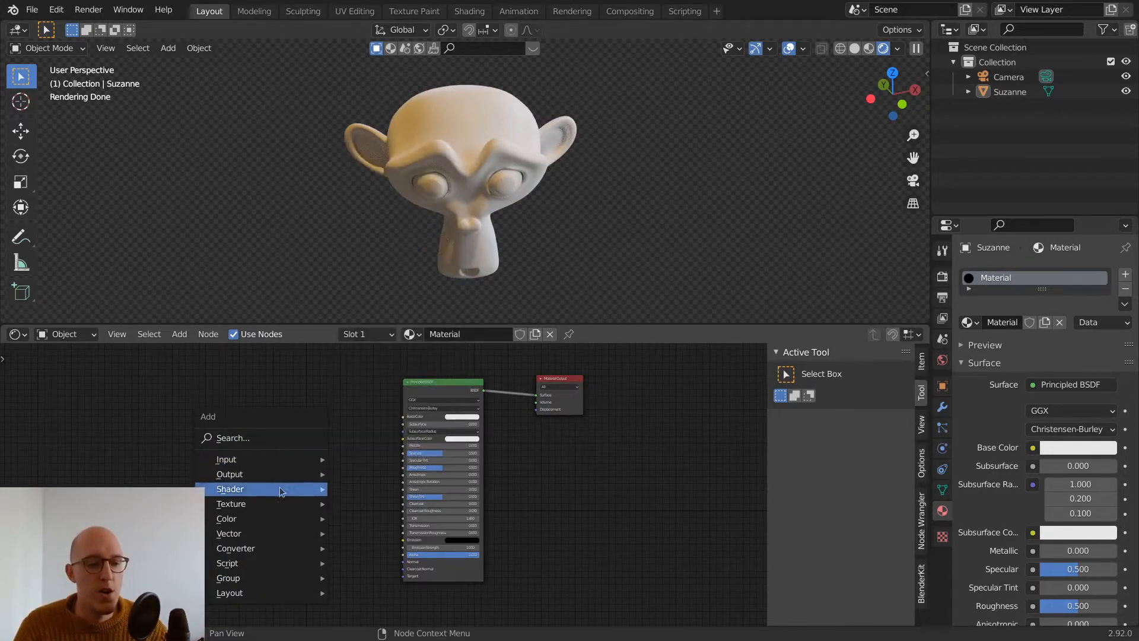
pyautogui.moveTo(270, 503)
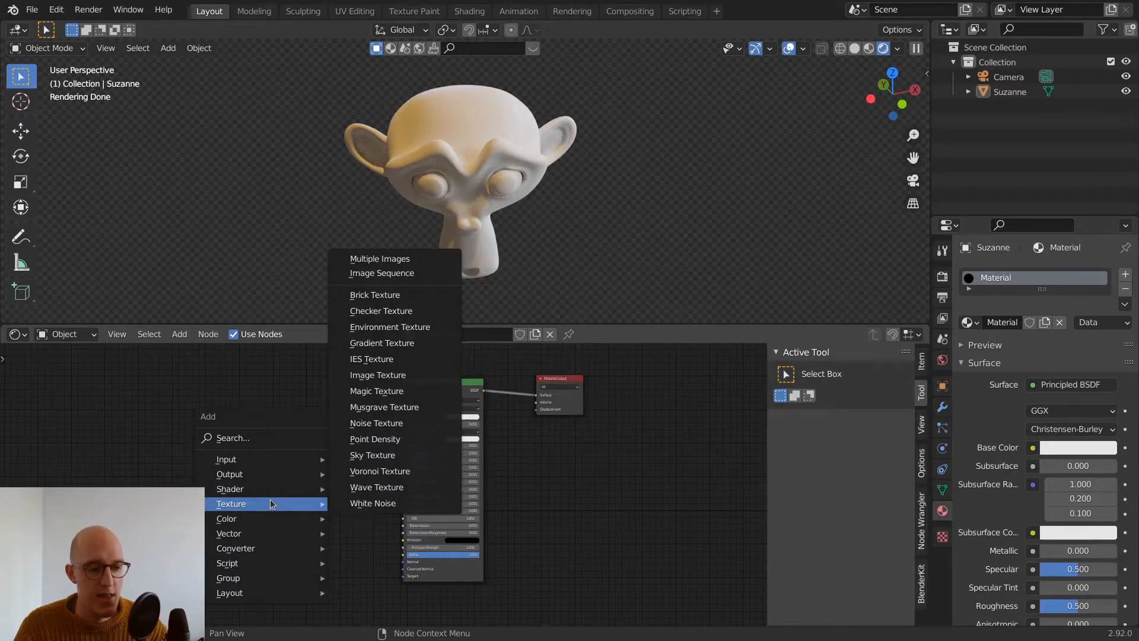
pyautogui.click(403, 423)
pyautogui.click(244, 386)
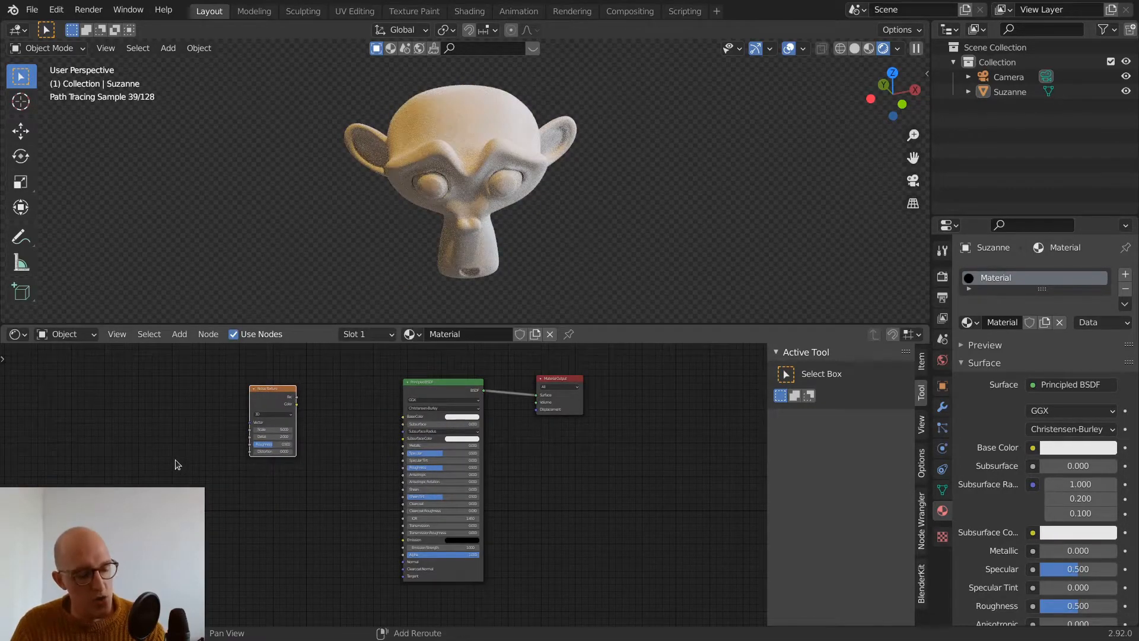
# Search the nodes for "noise" and place a Noise Texture node to the left of the Principled BSDF
pyautogui.hotkey('shift', 'a')
pyautogui.click(147, 394)
pyautogui.write('noise')
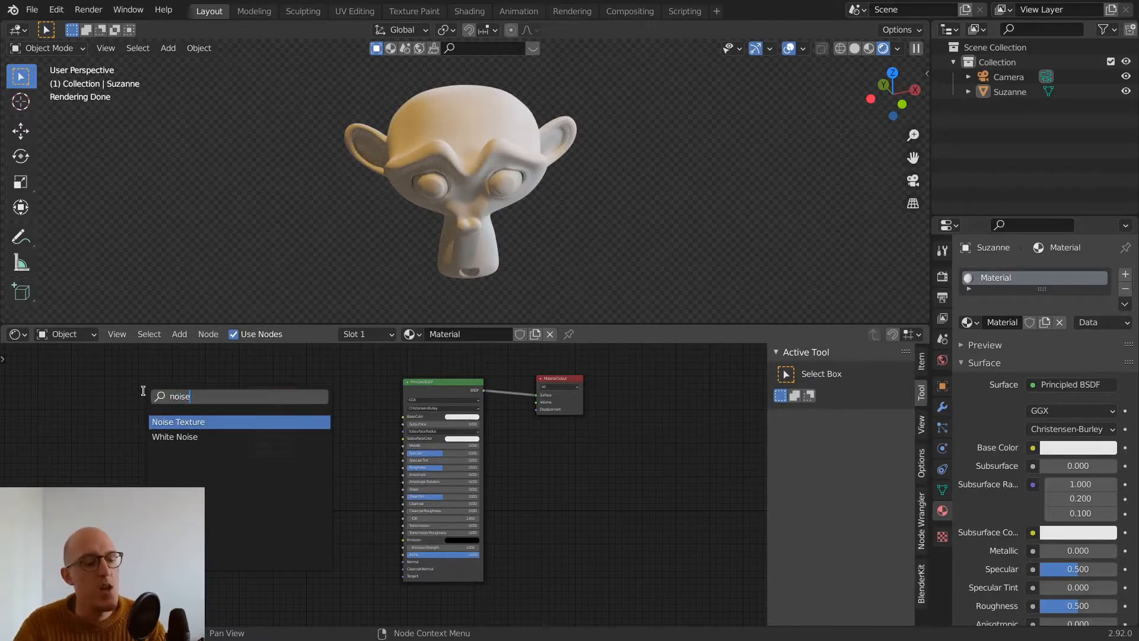
pyautogui.press('Return')
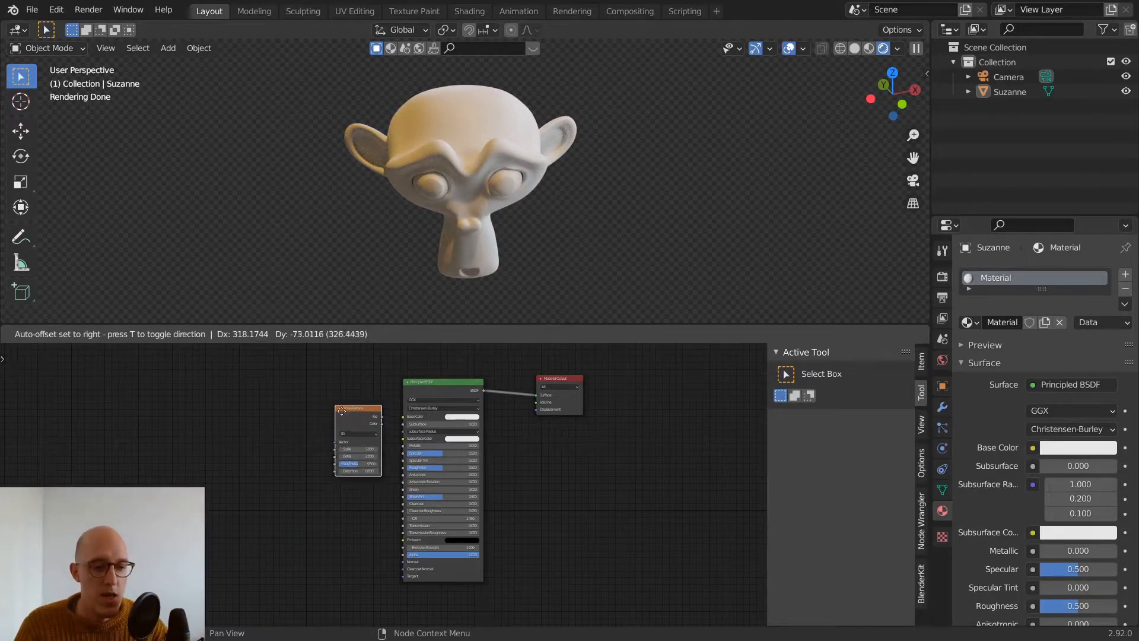
pyautogui.click(264, 450)
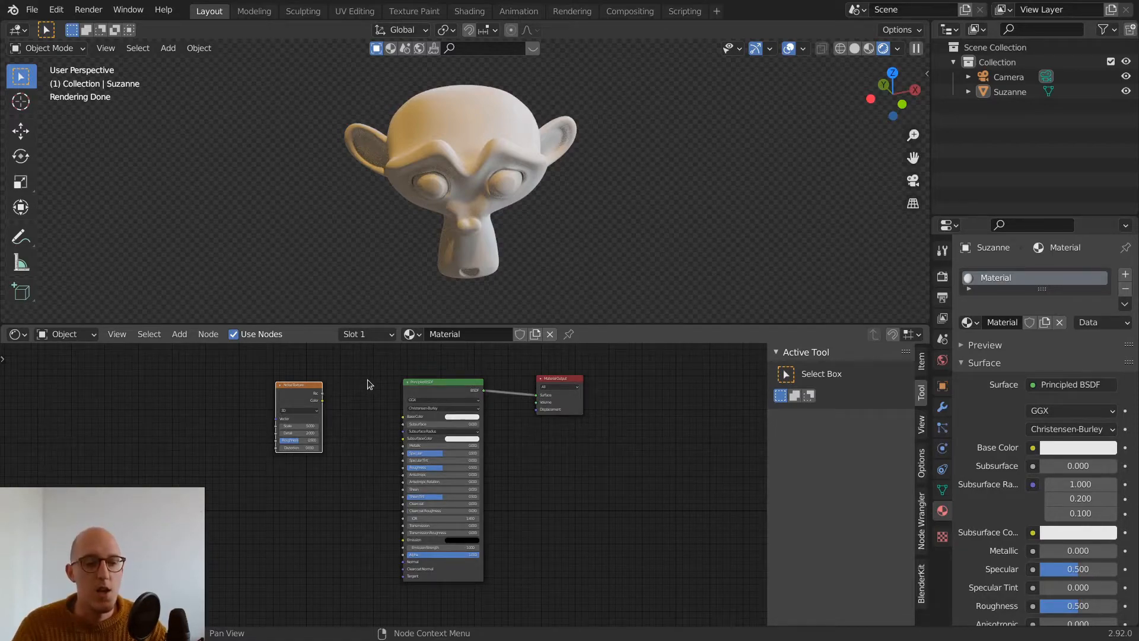
# Connect the Noise Texture's Color output to the Principled BSDF's Base Color and inspect the rendered head
pyautogui.scroll(2, 335, 388)
pyautogui.scroll(-2, 380, 447)
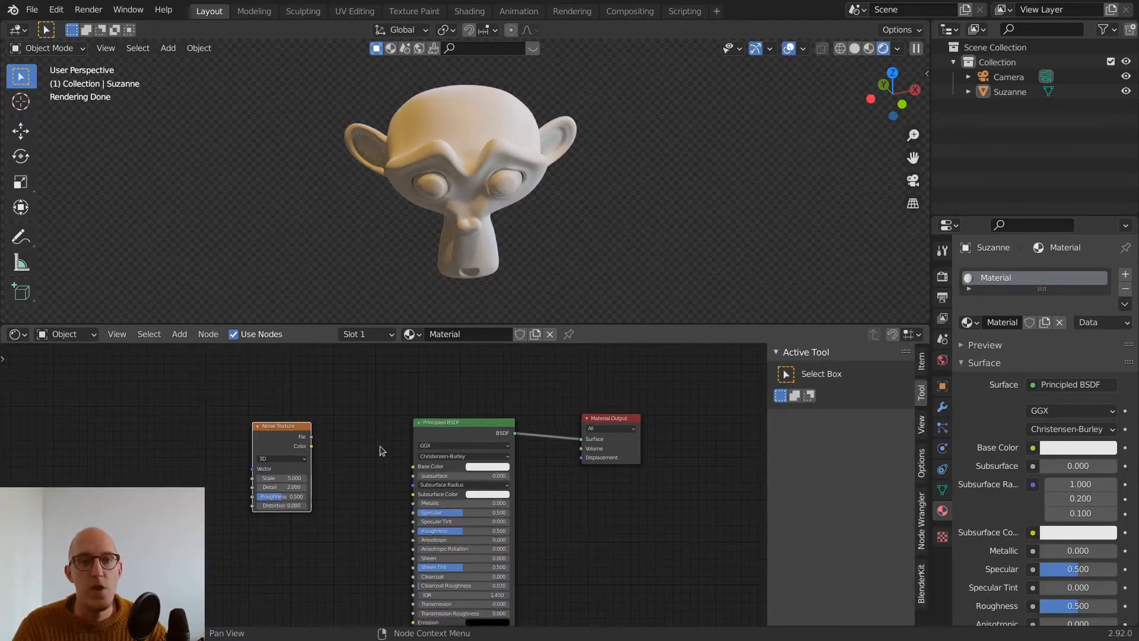
pyautogui.moveTo(299, 442); pyautogui.dragTo(412, 469)
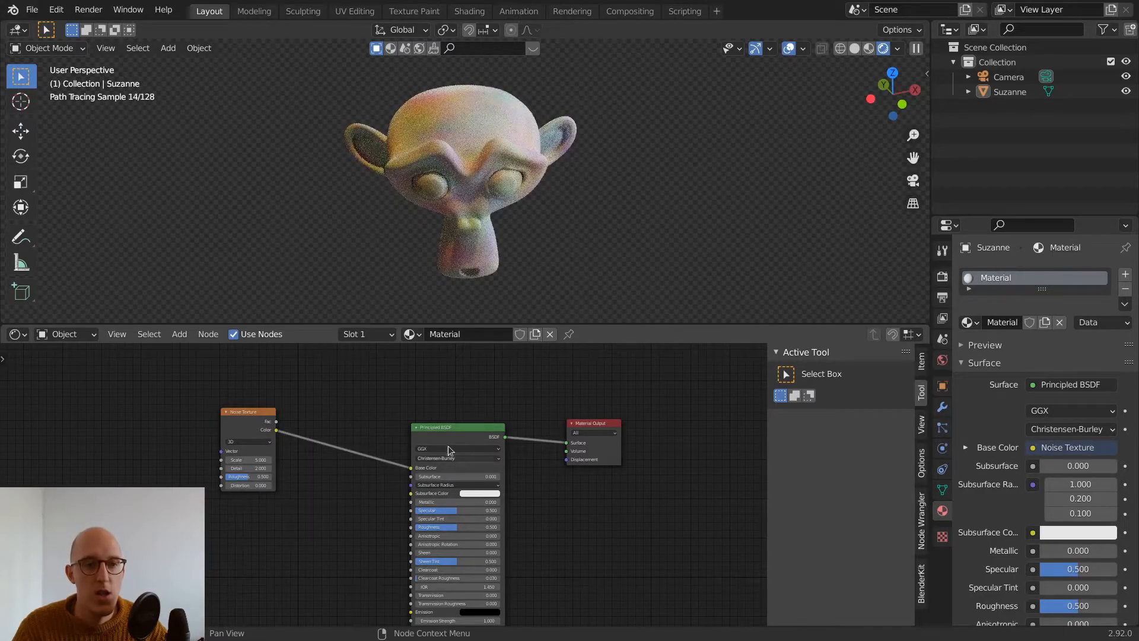
pyautogui.moveTo(465, 108)
pyautogui.mouseDown(button='middle')
pyautogui.moveTo(525, 163)
pyautogui.moveTo(595, 161)
pyautogui.moveTo(567, 121)
pyautogui.moveTo(366, 116)
pyautogui.moveTo(561, 144)
pyautogui.moveTo(732, 262)
pyautogui.mouseUp(button='middle')
pyautogui.scroll(4, 595, 159)
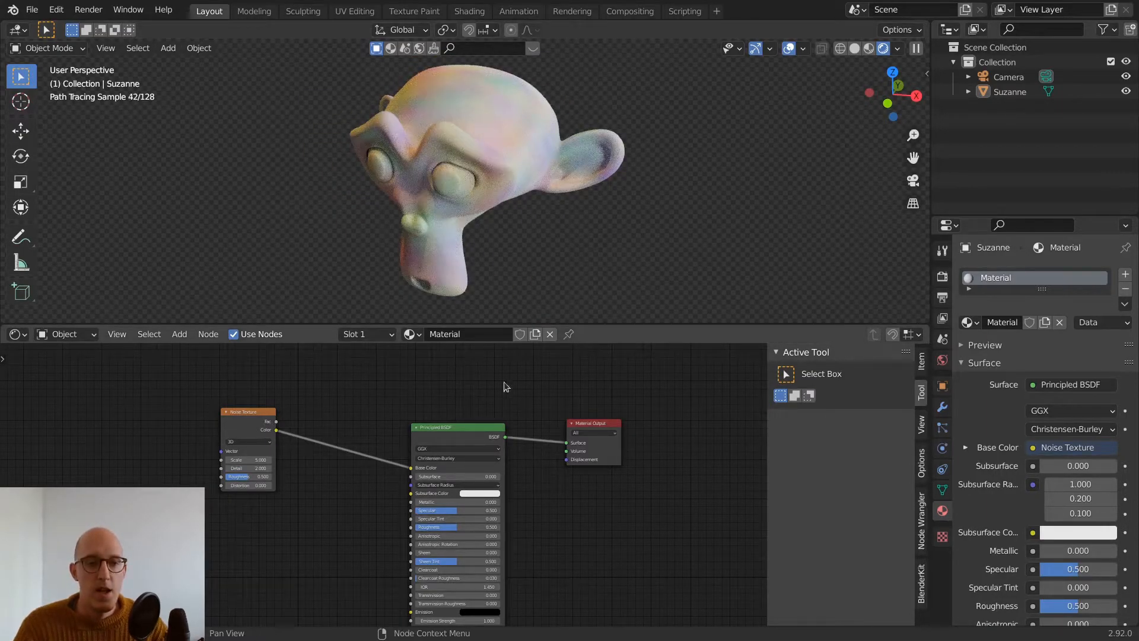
# Feed the Base Color from the Noise Texture's Fac output instead and inspect the rendered head
pyautogui.moveTo(276, 422)
pyautogui.mouseDown()
pyautogui.moveTo(376, 443)
pyautogui.moveTo(411, 468)
pyautogui.mouseUp()
pyautogui.moveTo(492, 113)
pyautogui.mouseDown(button='middle')
pyautogui.moveTo(600, 165)
pyautogui.moveTo(616, 160)
pyautogui.moveTo(494, 177)
pyautogui.moveTo(425, 128)
pyautogui.moveTo(507, 166)
pyautogui.mouseUp(button='middle')
pyautogui.scroll(4, 441, 137)
pyautogui.scroll(-3, 507, 143)
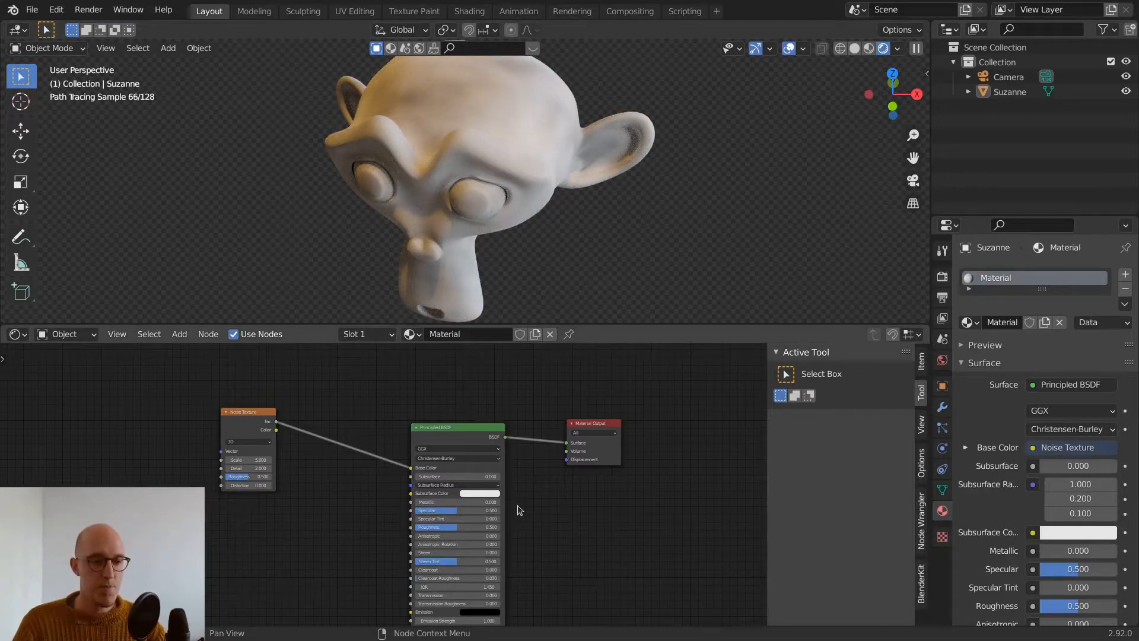
# Move the Noise Texture node closer to the Principled BSDF and lower its Scale to 0.1, checking the head
pyautogui.click(242, 423)
pyautogui.moveTo(242, 425); pyautogui.dragTo(263, 440)
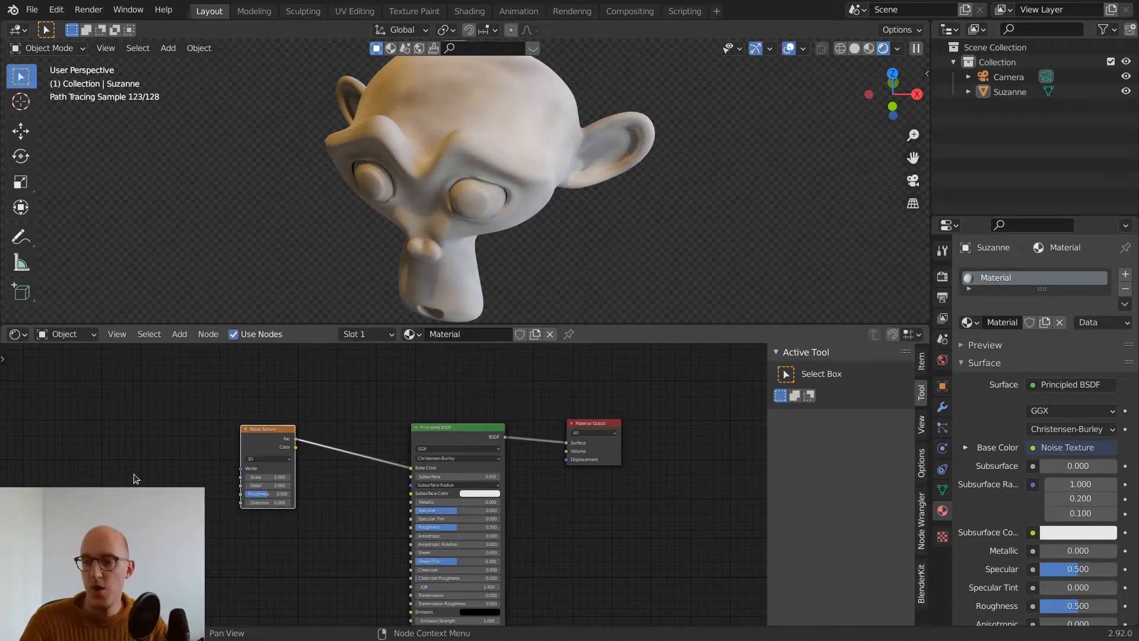
pyautogui.doubleClick(269, 477)
pyautogui.write('10')
pyautogui.press('Return')
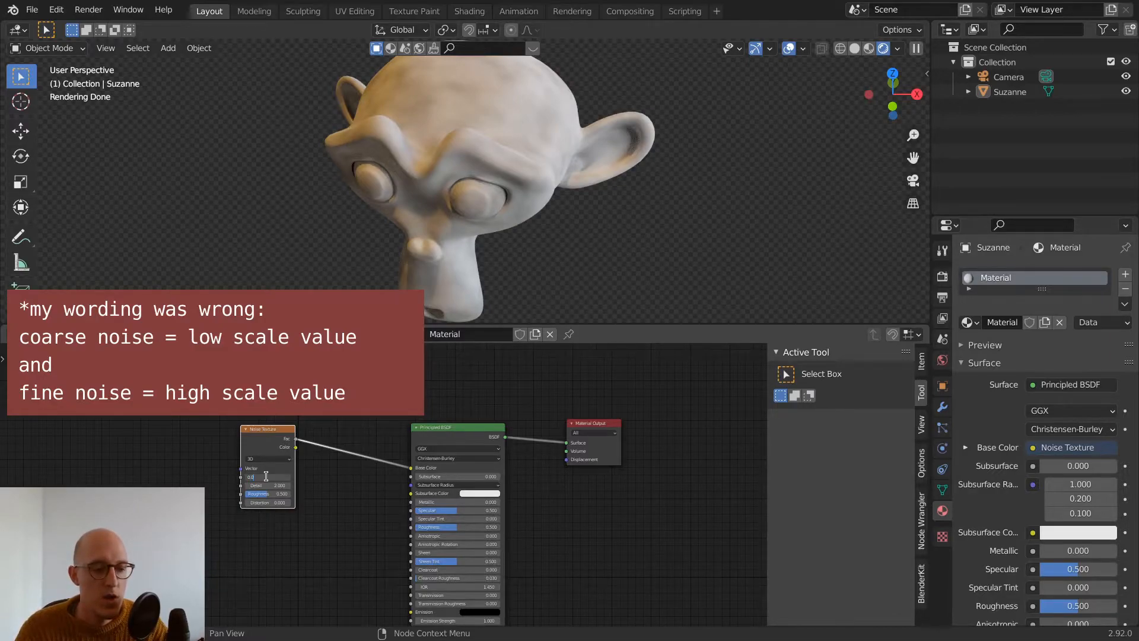
pyautogui.write('1')
pyautogui.press('Return')
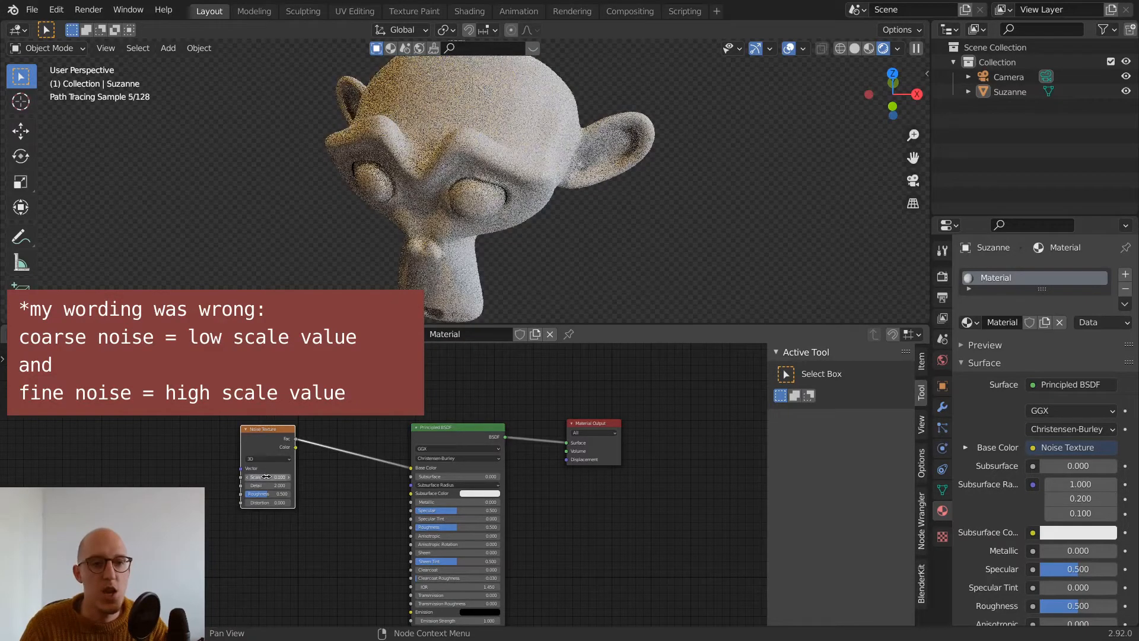
pyautogui.moveTo(665, 130); pyautogui.dragTo(444, 140, button='middle')
pyautogui.scroll(-3, 534, 160)
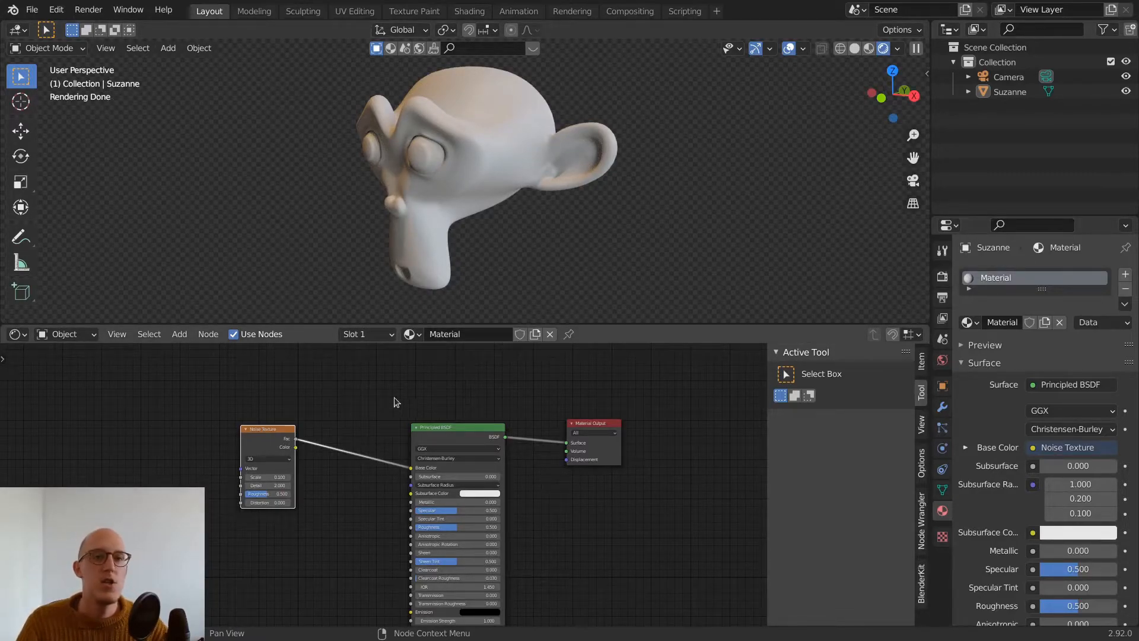
# Search the add-ons in the preferences for "node" and review the details of the Node Wrangler add-on
pyautogui.click(56, 9)
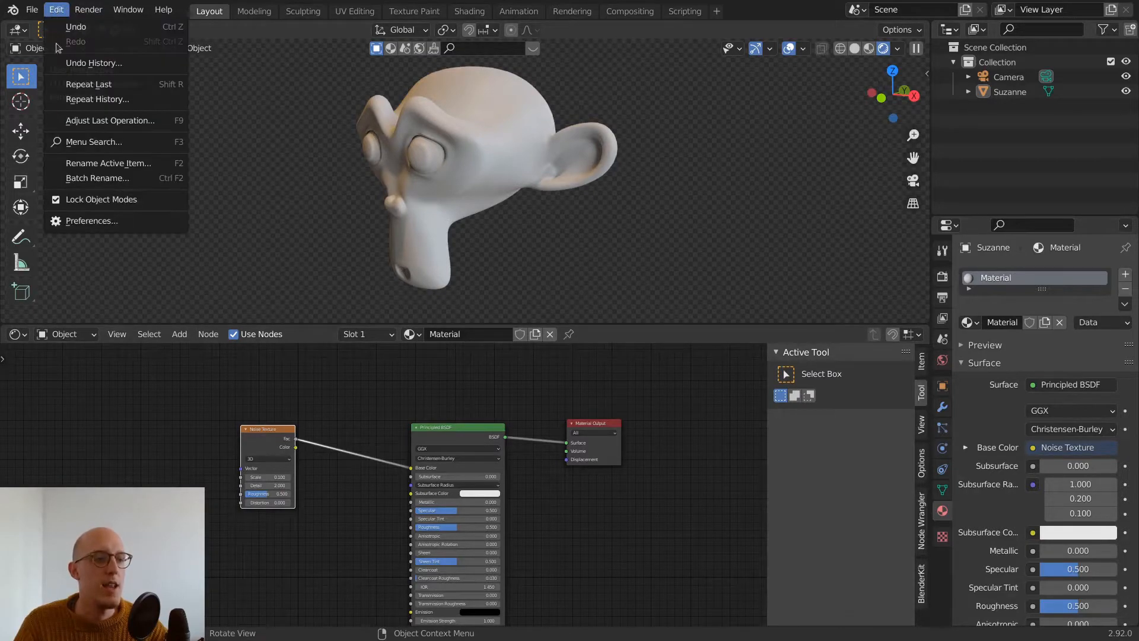
pyautogui.click(94, 219)
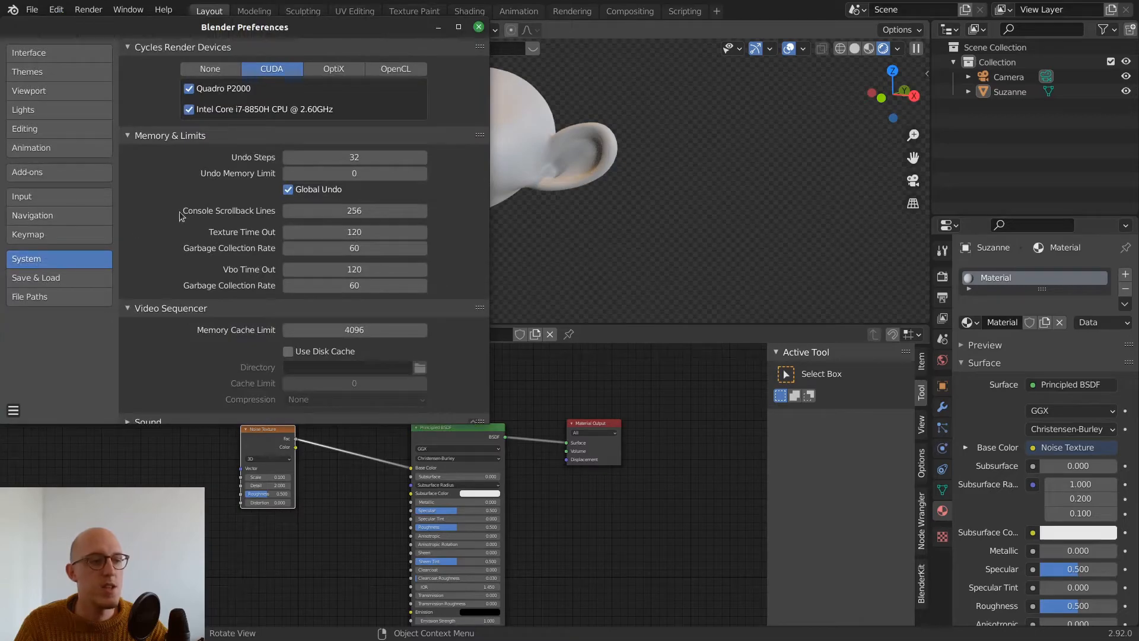
pyautogui.click(68, 175)
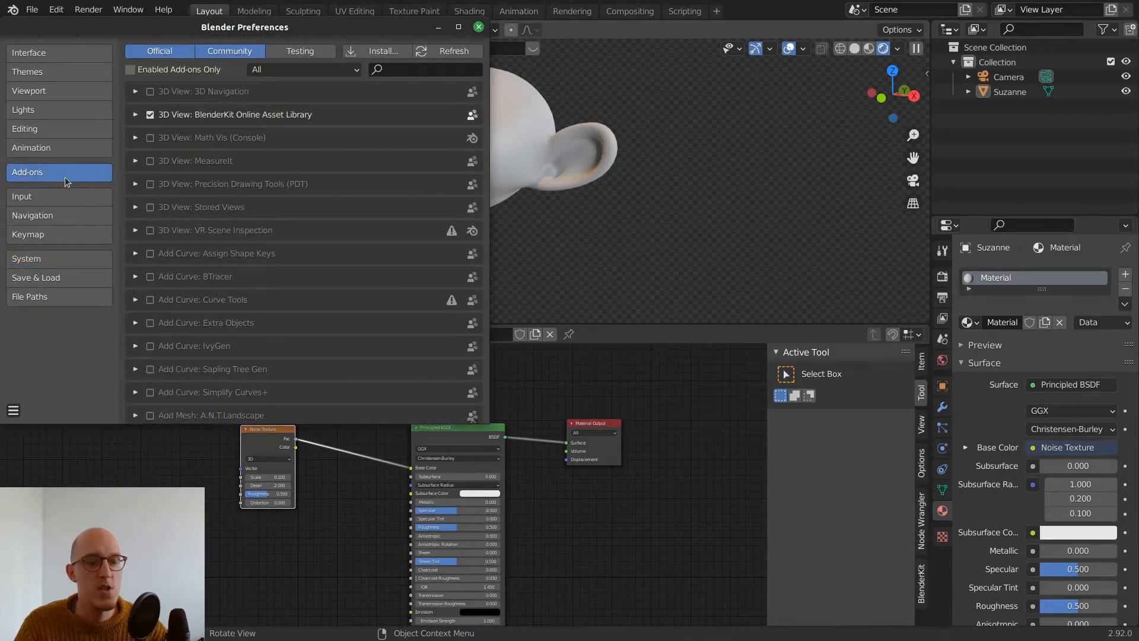
pyautogui.click(431, 70)
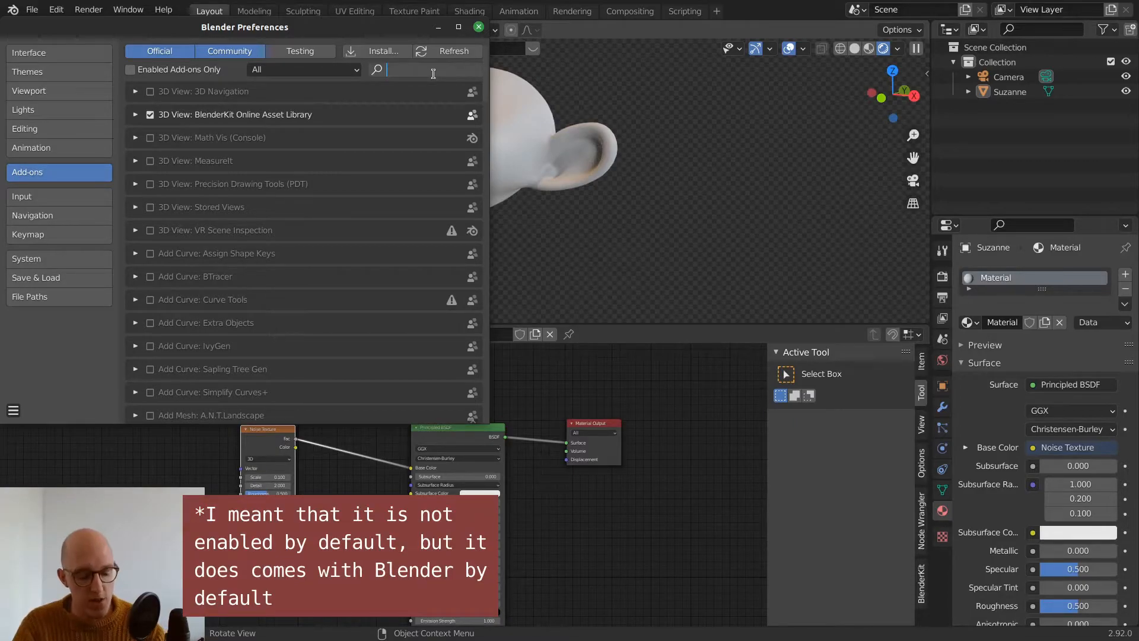
pyautogui.write('node')
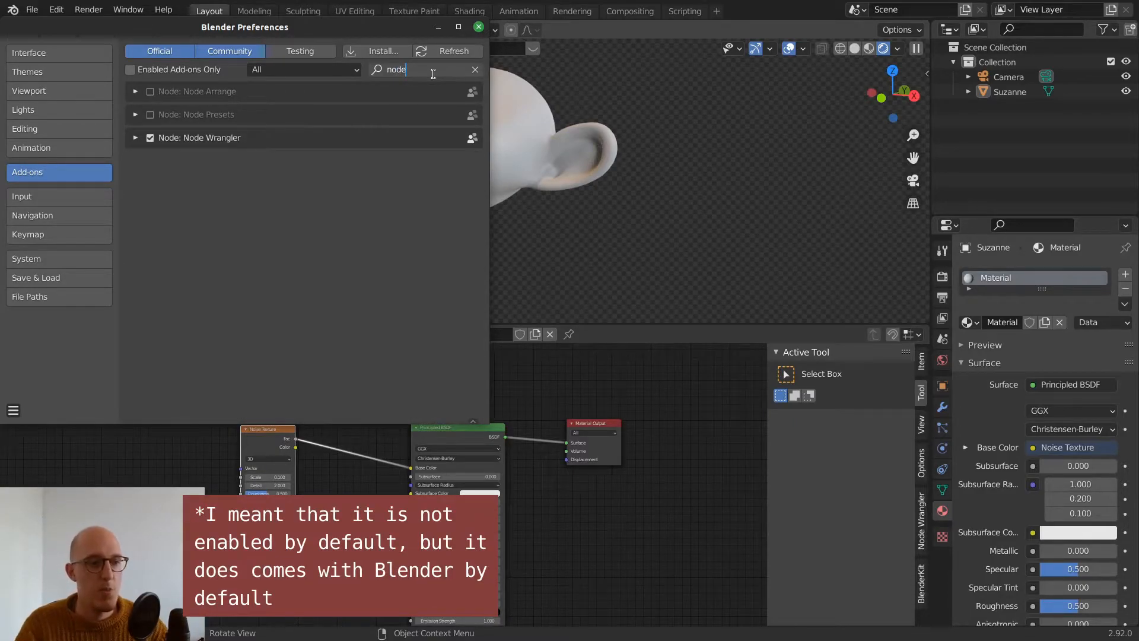
pyautogui.click(135, 139)
pyautogui.click(136, 138)
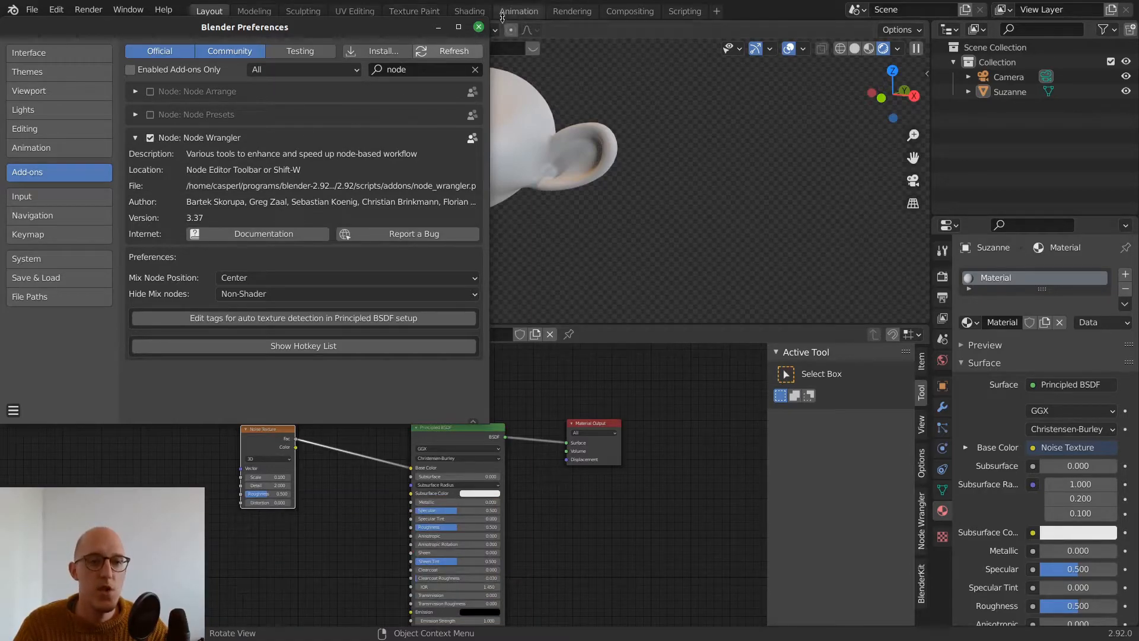
pyautogui.click(478, 27)
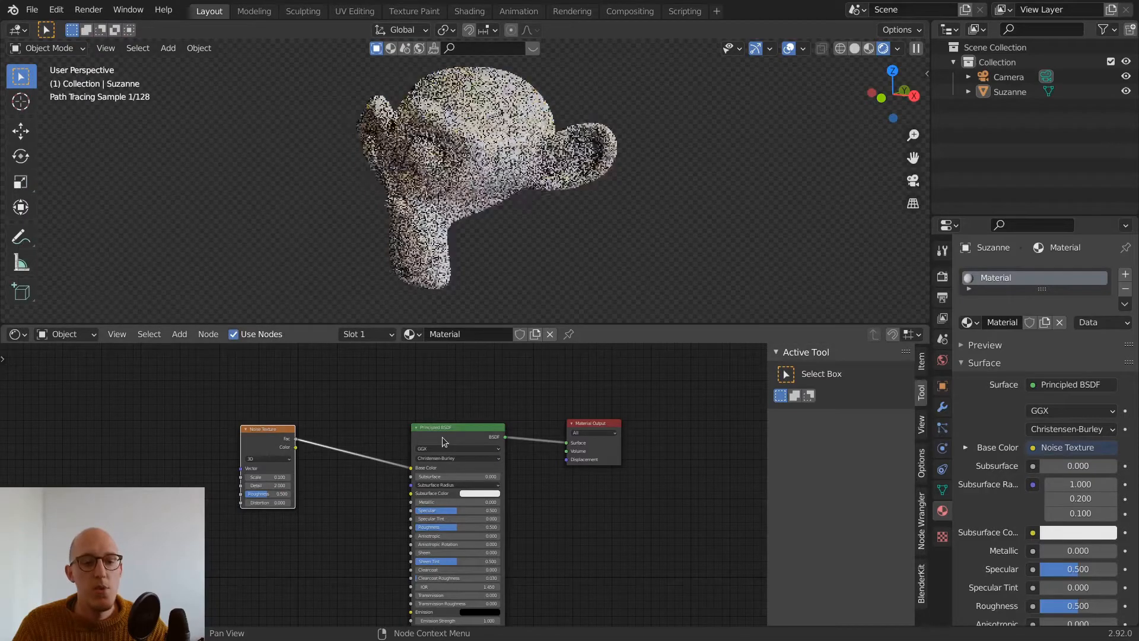
# Preview the Noise Texture's output directly on Suzanne with Node Wrangler's viewer and inspect the head from several angles
pyautogui.scroll(-1, 277, 419)
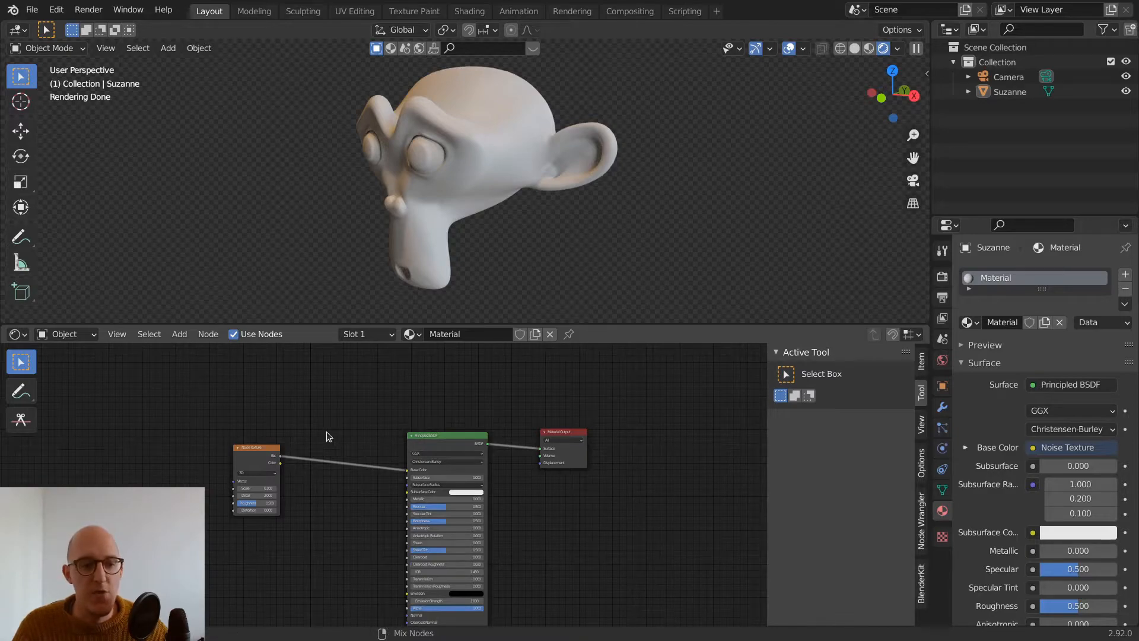
pyautogui.keyDown('ctrl'); pyautogui.keyDown('shift'); pyautogui.click(255, 458); pyautogui.keyUp('shift'); pyautogui.keyUp('ctrl')
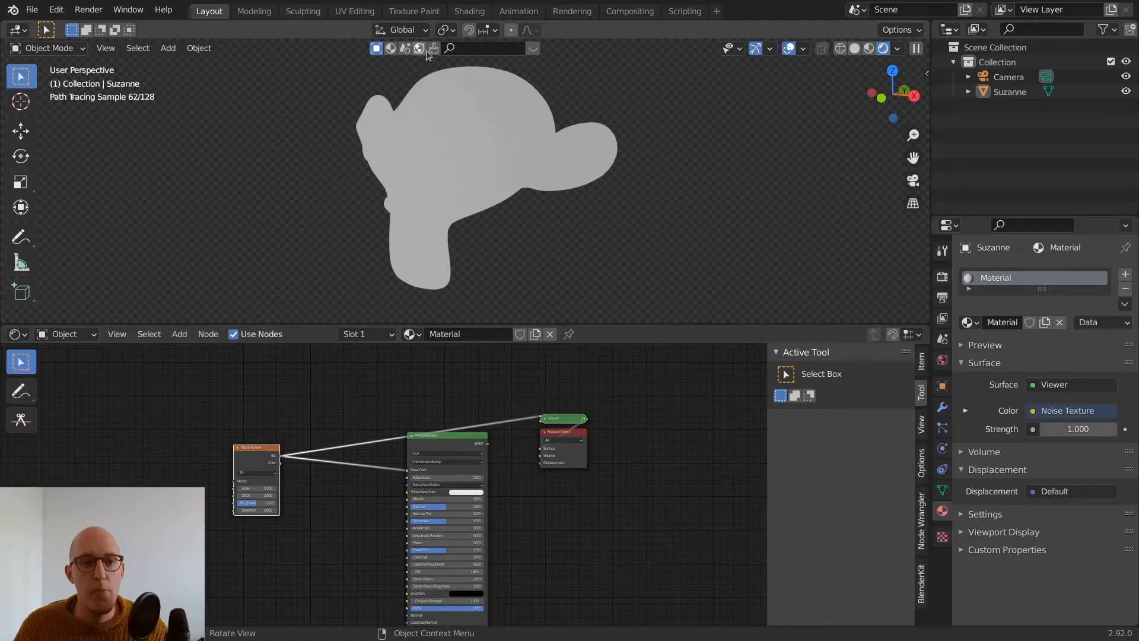
pyautogui.moveTo(499, 88)
pyautogui.mouseDown(button='middle')
pyautogui.moveTo(501, 176)
pyautogui.moveTo(577, 184)
pyautogui.moveTo(404, 173)
pyautogui.mouseUp(button='middle')
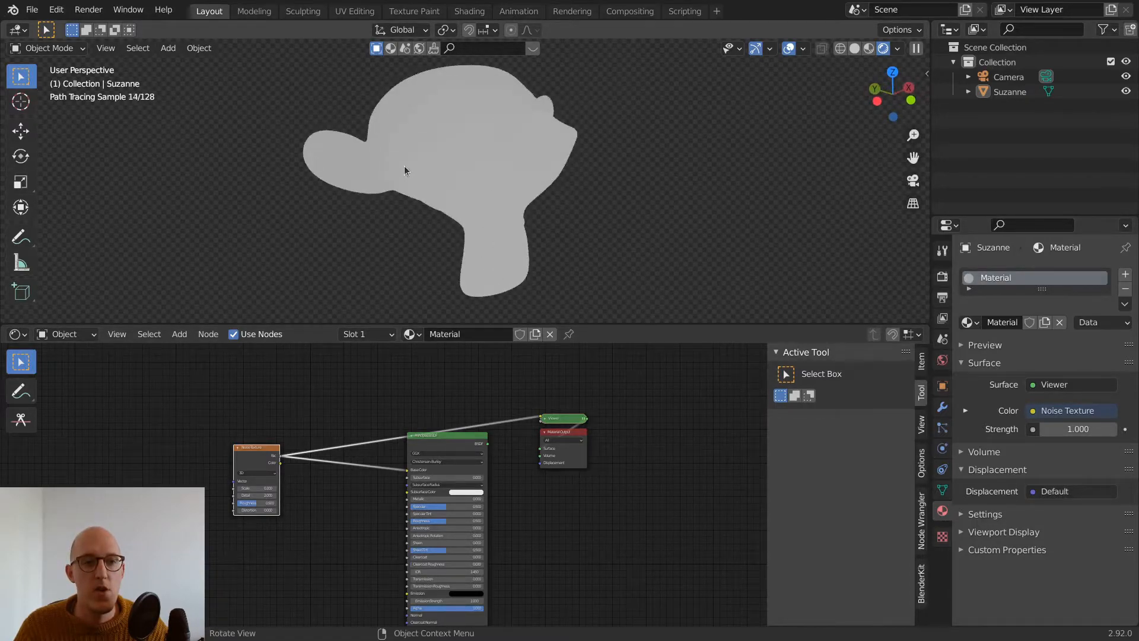
pyautogui.scroll(5, 445, 161)
pyautogui.moveTo(489, 157); pyautogui.dragTo(432, 276, button='middle')
pyautogui.scroll(-5, 432, 272)
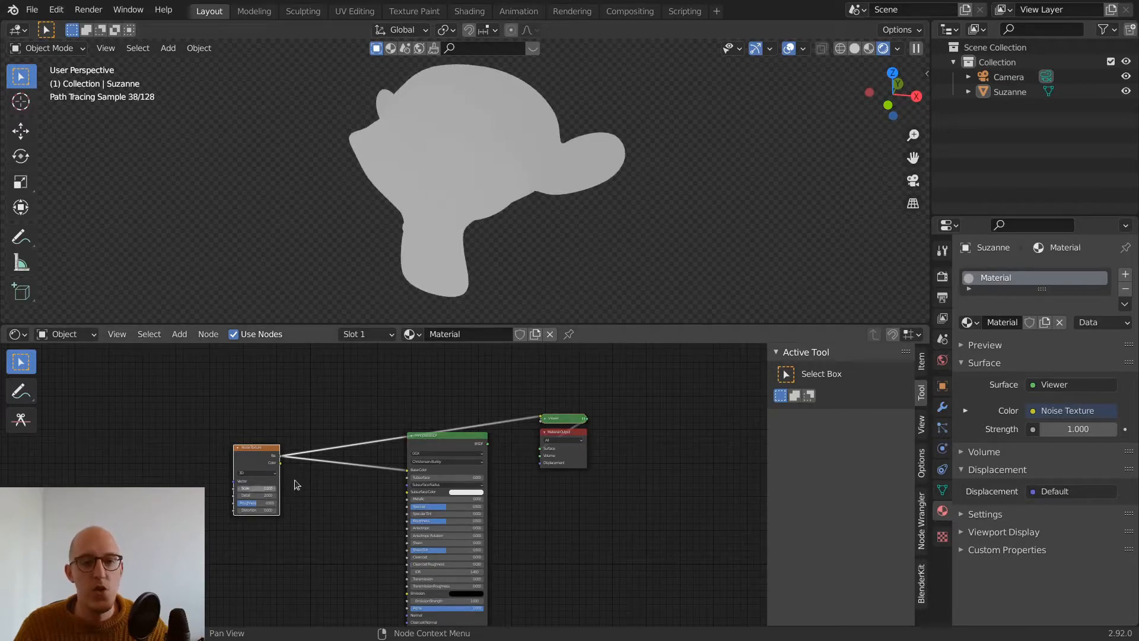
pyautogui.moveTo(425, 123)
pyautogui.mouseDown(button='middle')
pyautogui.moveTo(544, 123)
pyautogui.moveTo(455, 105)
pyautogui.moveTo(584, 168)
pyautogui.moveTo(558, 173)
pyautogui.moveTo(600, 165)
pyautogui.moveTo(416, 201)
pyautogui.mouseUp(button='middle')
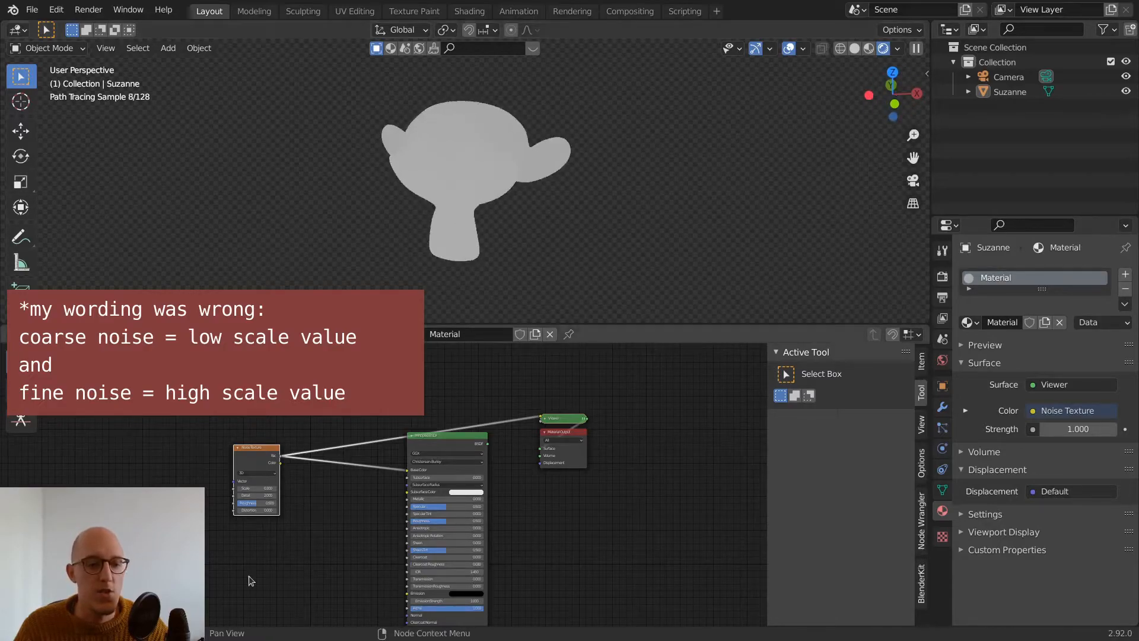
# Raise the Noise Texture's Scale strongly and inspect the fine noise on the head up close
pyautogui.moveTo(257, 489); pyautogui.dragTo(493, 488)
pyautogui.moveTo(585, 120); pyautogui.dragTo(438, 148, button='middle')
pyautogui.scroll(6, 480, 150)
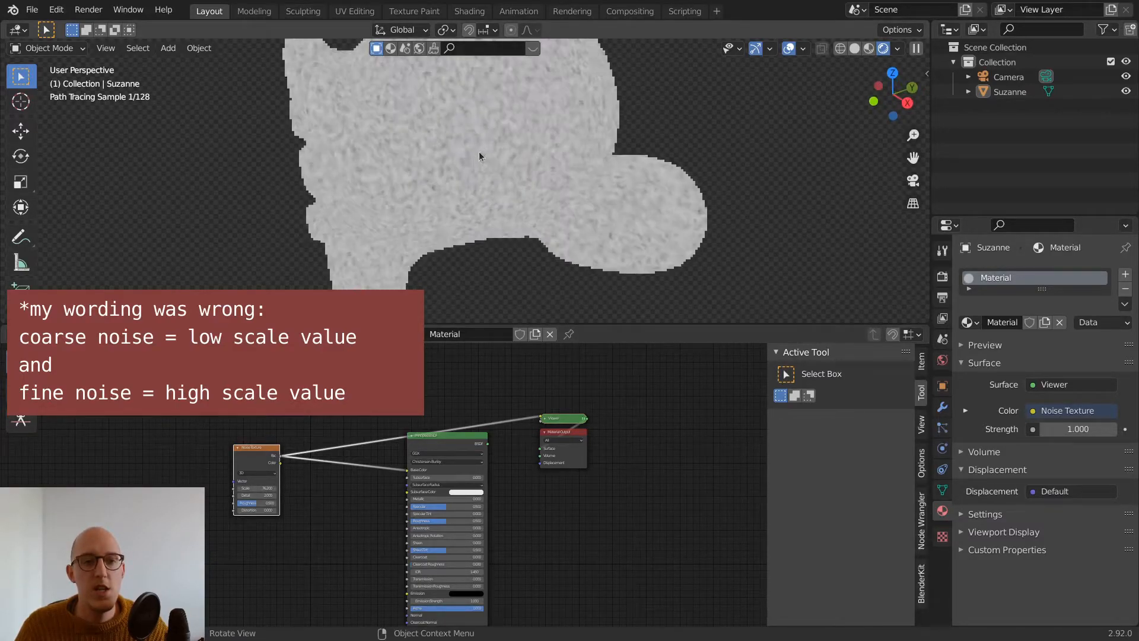
pyautogui.moveTo(583, 202); pyautogui.dragTo(582, 136, button='middle')
pyautogui.moveTo(444, 142); pyautogui.dragTo(497, 179, button='middle')
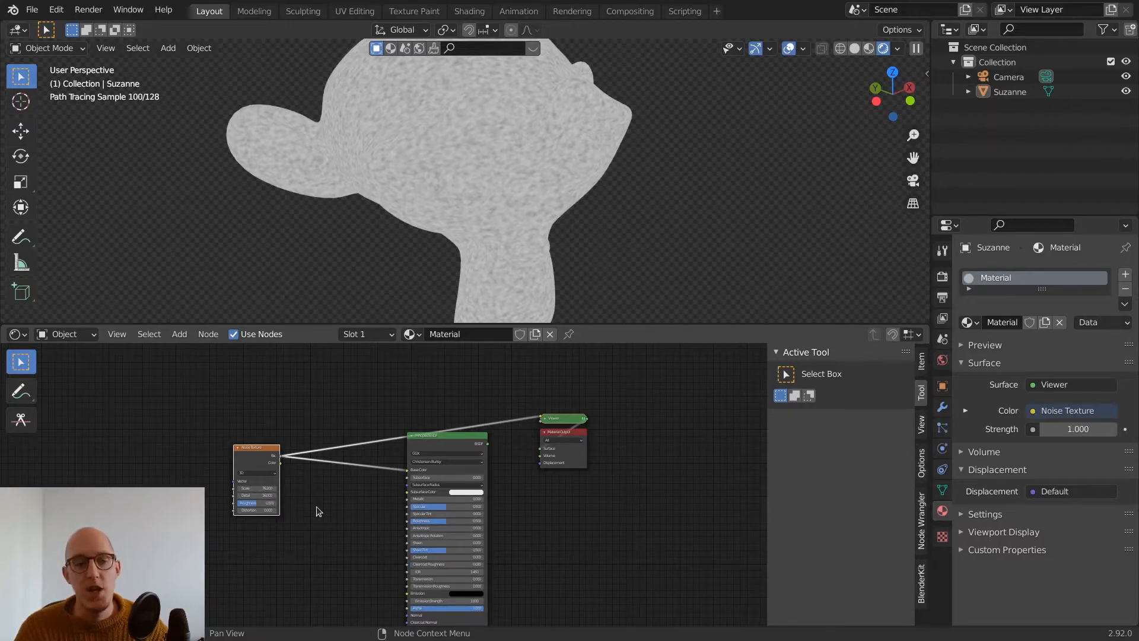
# Lower the Noise Texture's Scale for coarse patches and compare low with high Detail, keeping the high Detail
pyautogui.moveTo(265, 488)
pyautogui.mouseDown()
pyautogui.moveTo(300, 487)
pyautogui.moveTo(263, 488)
pyautogui.mouseUp()
pyautogui.moveTo(592, 148); pyautogui.dragTo(465, 191, button='middle')
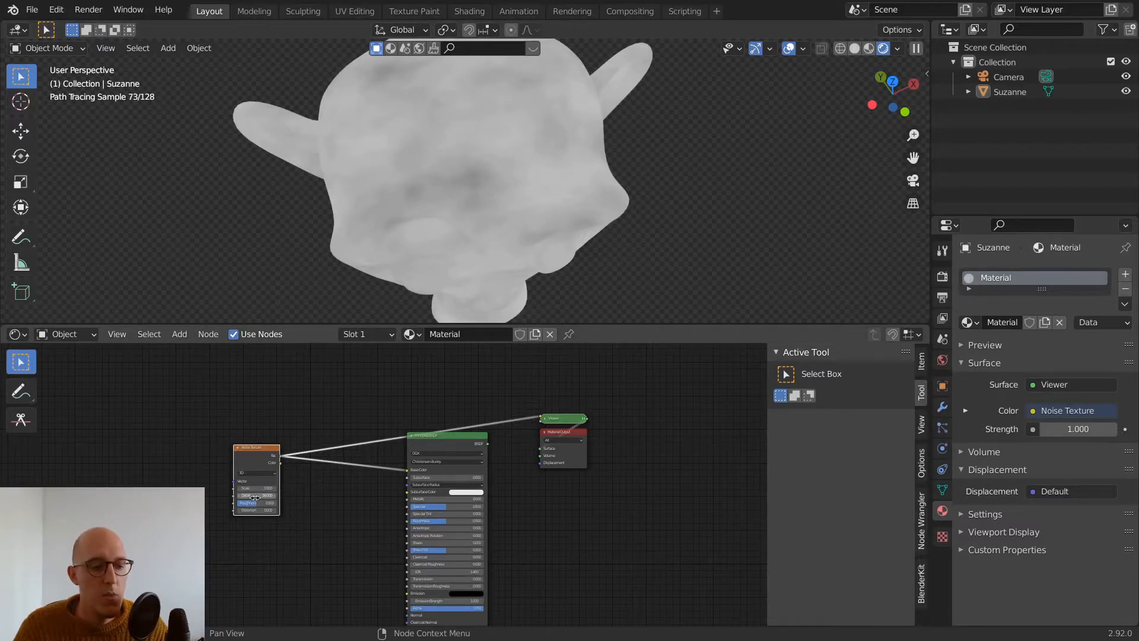
pyautogui.moveTo(261, 495); pyautogui.dragTo(241, 495)
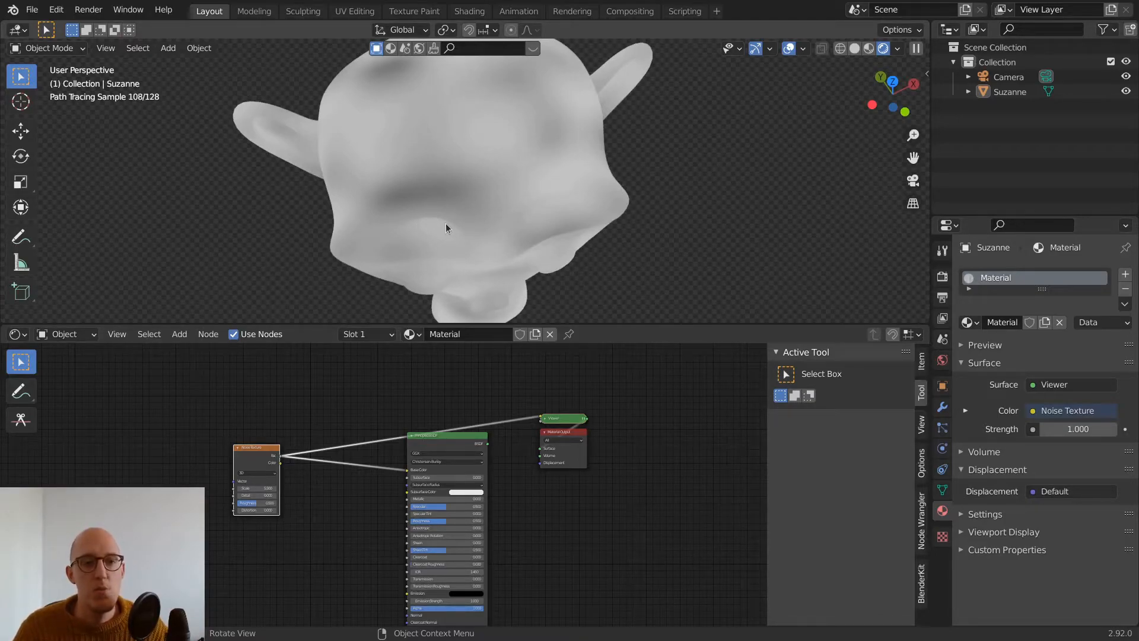
pyautogui.moveTo(258, 496); pyautogui.dragTo(326, 496)
pyautogui.moveTo(466, 173); pyautogui.dragTo(397, 148, button='middle')
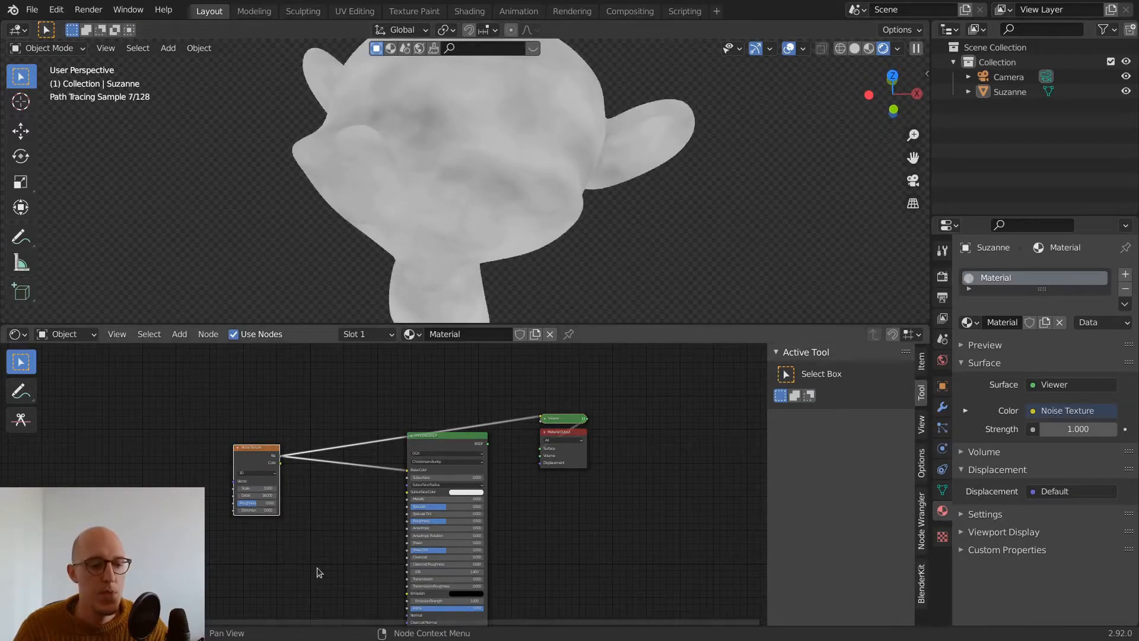
# Try different Roughness and Distortion values on the Noise Texture, restoring the Roughness and setting Distortion back to 0
pyautogui.moveTo(256, 506); pyautogui.dragTo(236, 503)
pyautogui.moveTo(245, 503)
pyautogui.mouseDown()
pyautogui.moveTo(270, 504)
pyautogui.moveTo(250, 503)
pyautogui.moveTo(259, 505)
pyautogui.mouseUp()
pyautogui.press('Return')
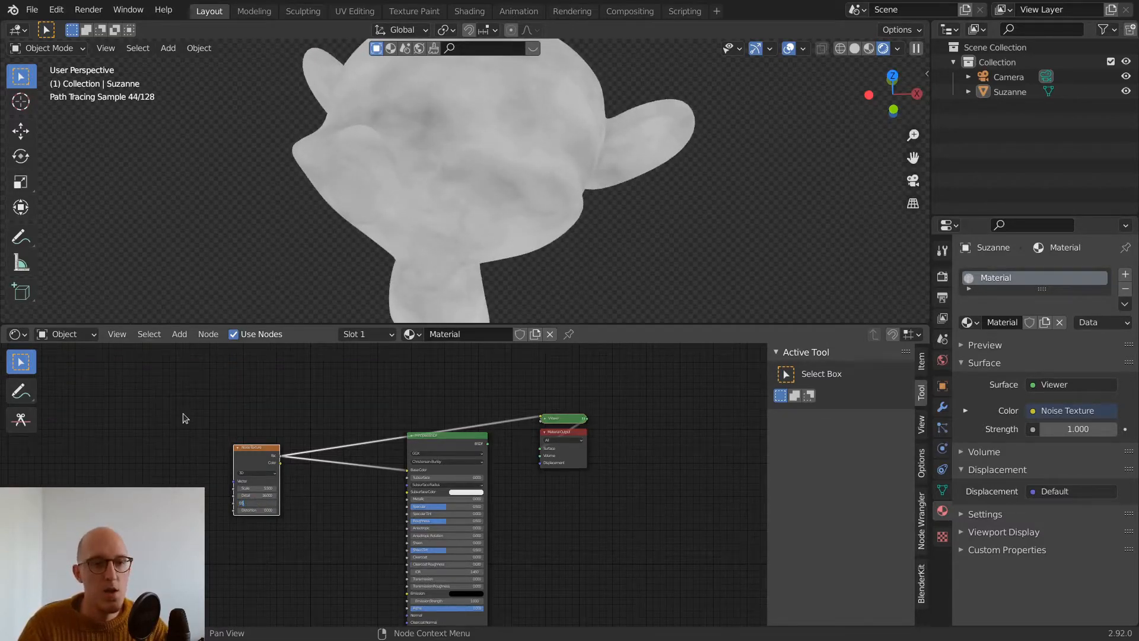
pyautogui.moveTo(250, 509)
pyautogui.mouseDown()
pyautogui.moveTo(309, 509)
pyautogui.moveTo(260, 508)
pyautogui.mouseUp()
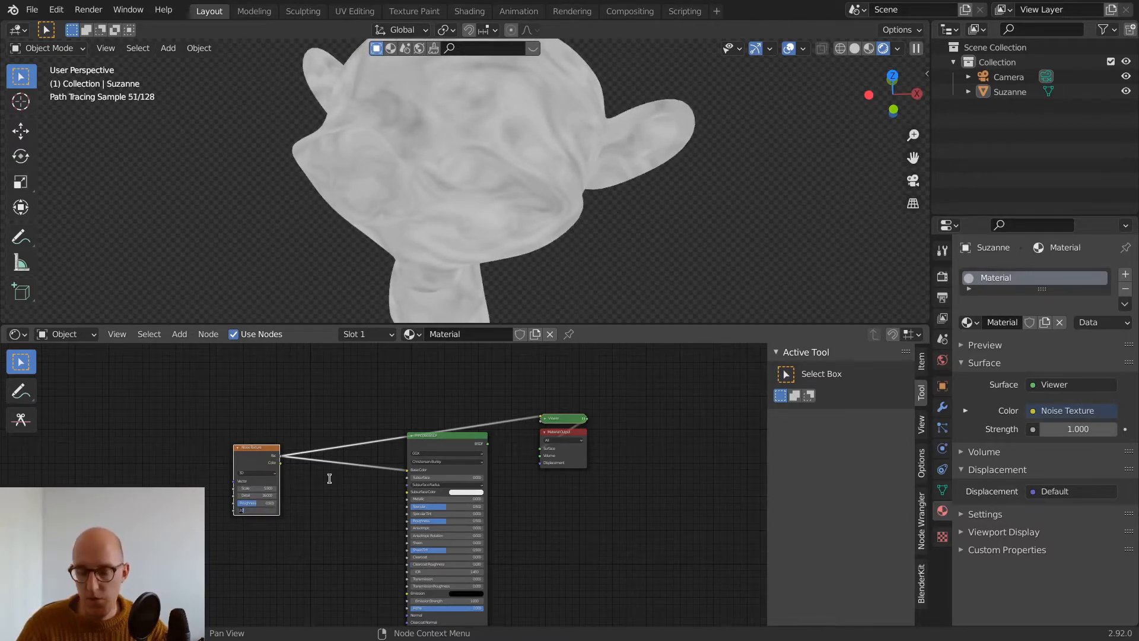
pyautogui.write('0')
pyautogui.press('Return')
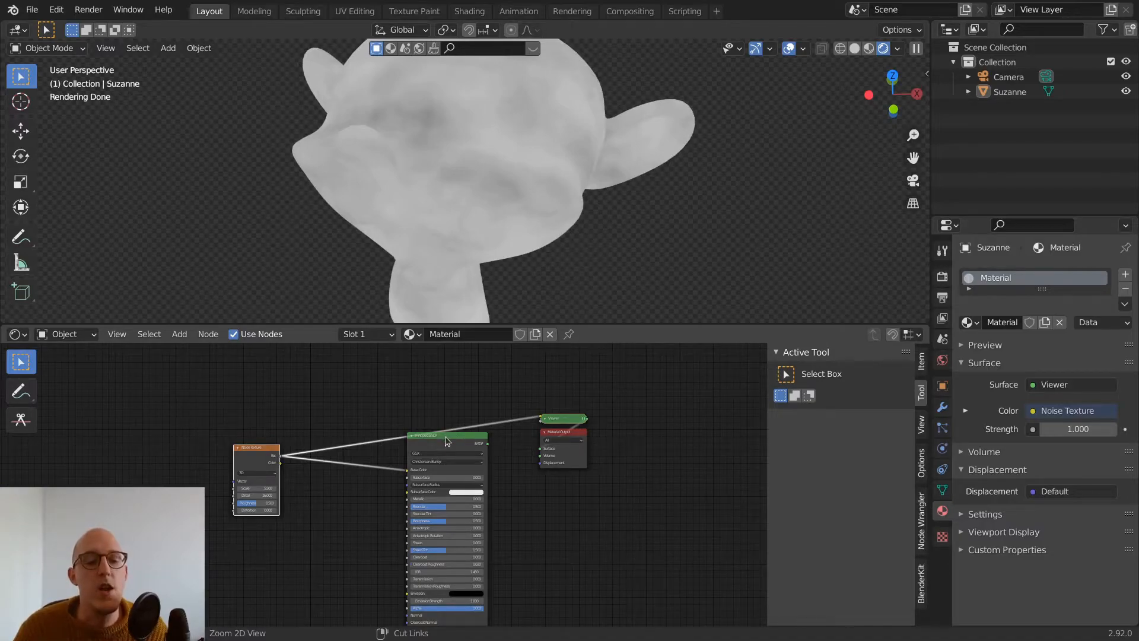
# Switch the material output back to the Principled BSDF and insert a ColorRamp node between the Noise Texture and its Base Color
pyautogui.keyDown('ctrl'); pyautogui.keyDown('shift'); pyautogui.click(448, 449); pyautogui.keyUp('shift'); pyautogui.keyUp('ctrl')
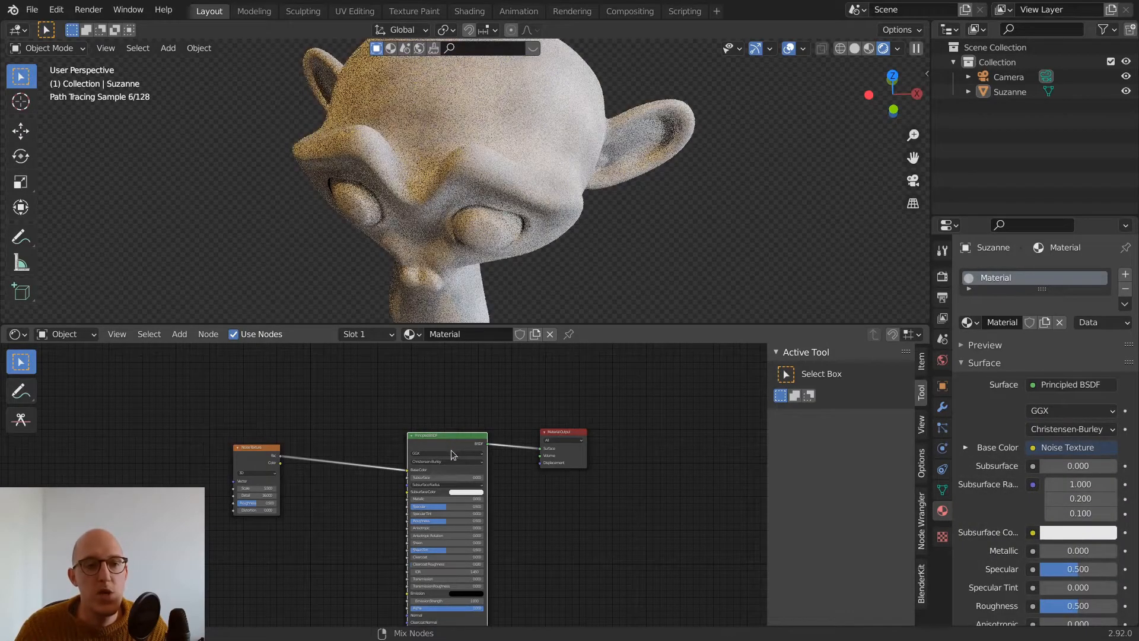
pyautogui.moveTo(447, 151); pyautogui.dragTo(428, 204, button='middle')
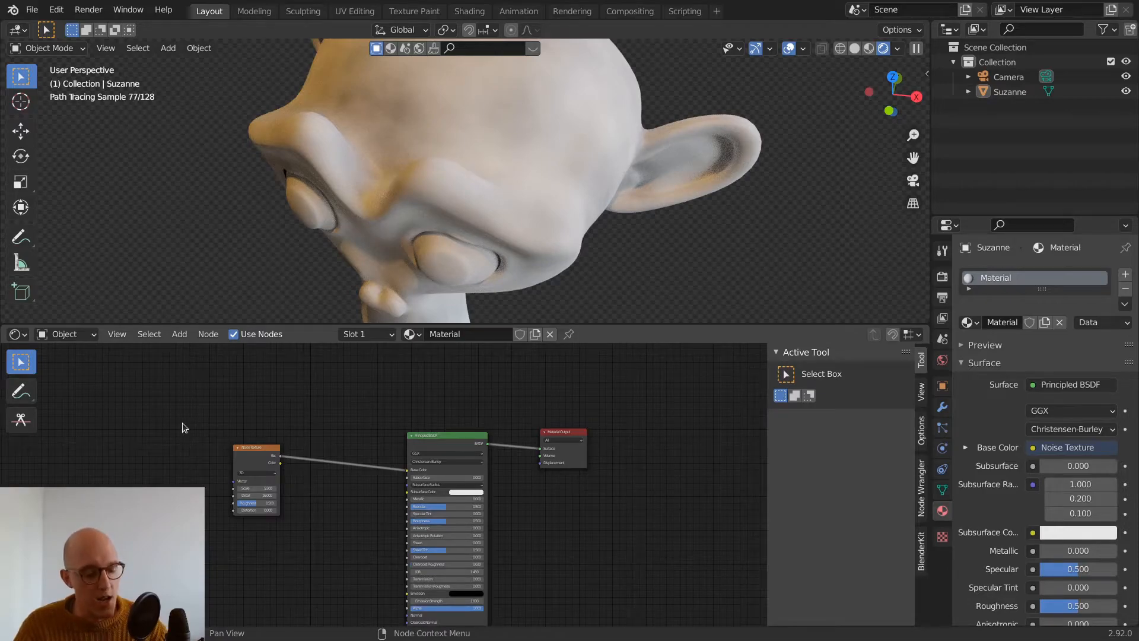
pyautogui.hotkey('shift', 'a')
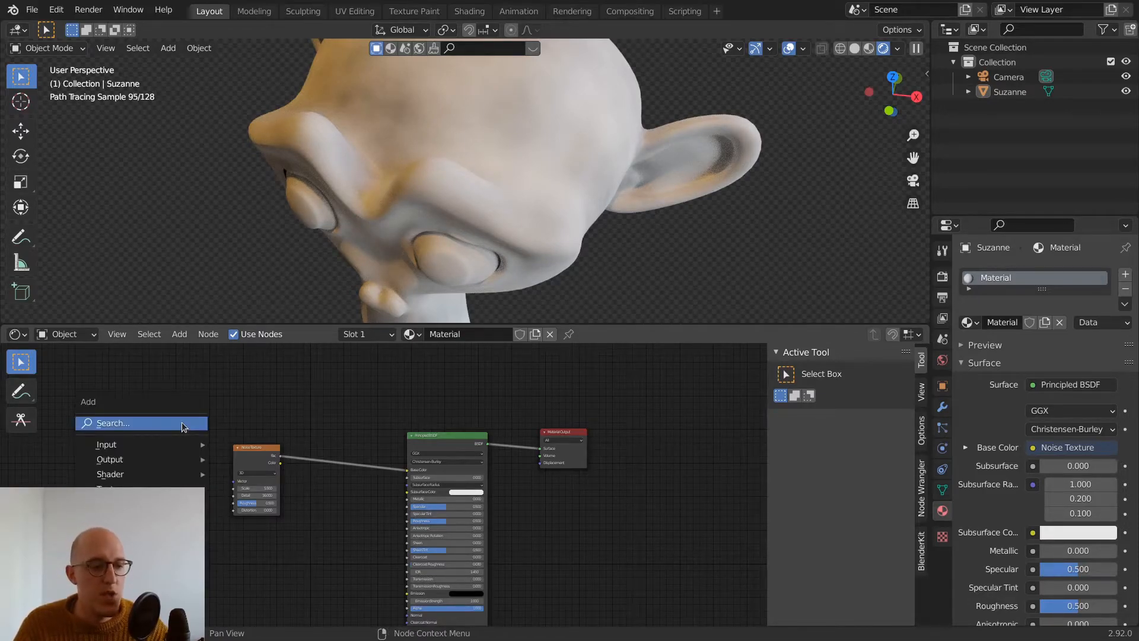
pyautogui.moveTo(119, 533)
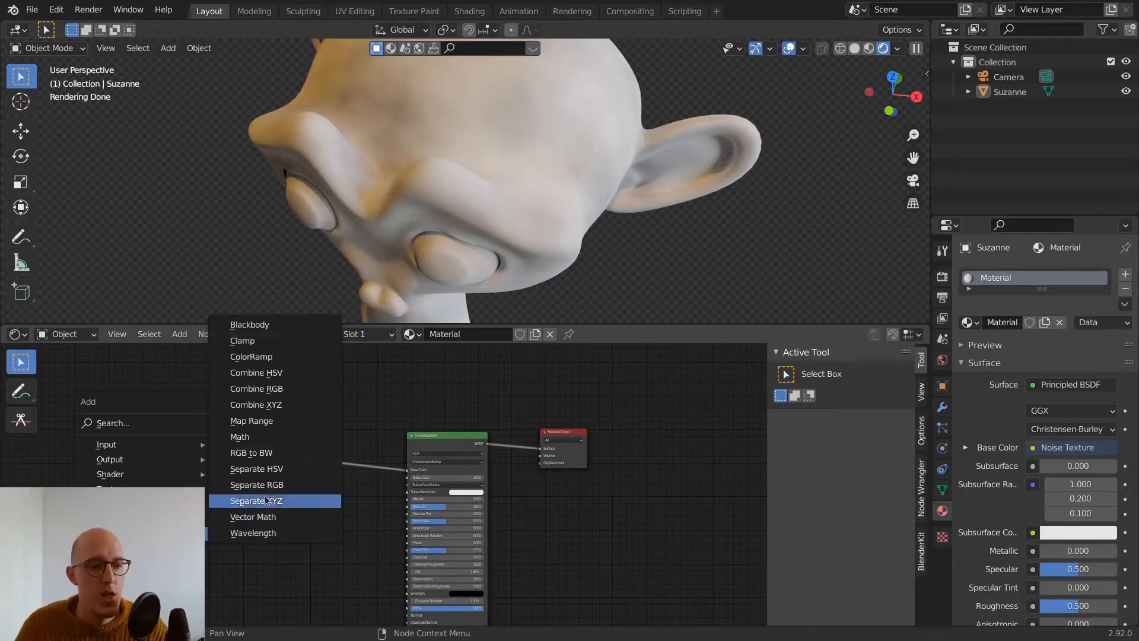
pyautogui.click(271, 357)
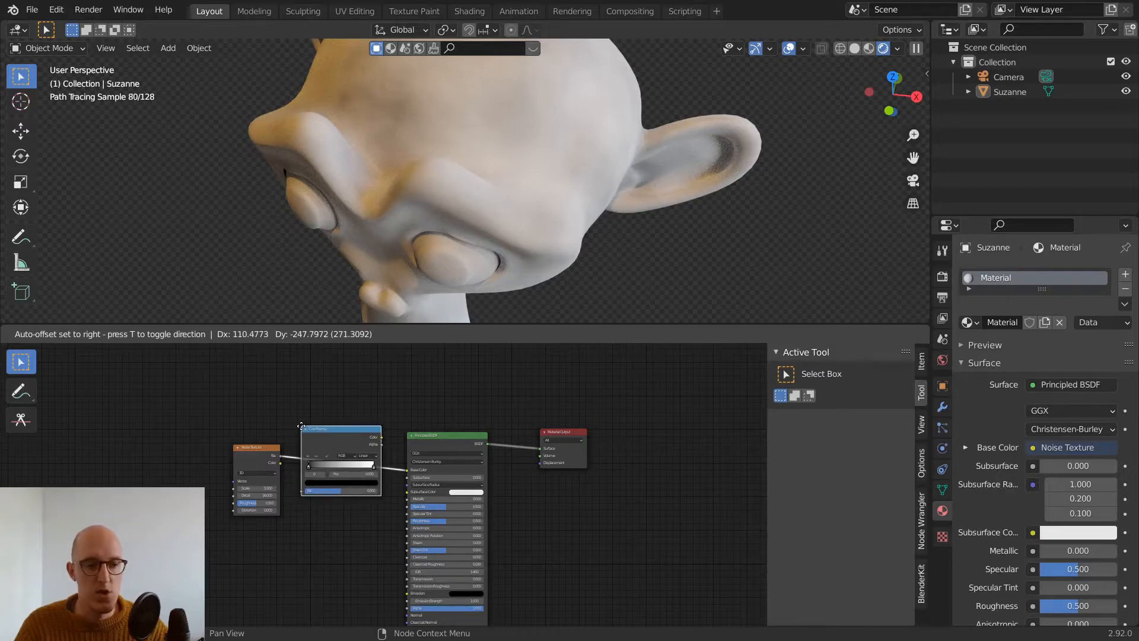
pyautogui.click(308, 424)
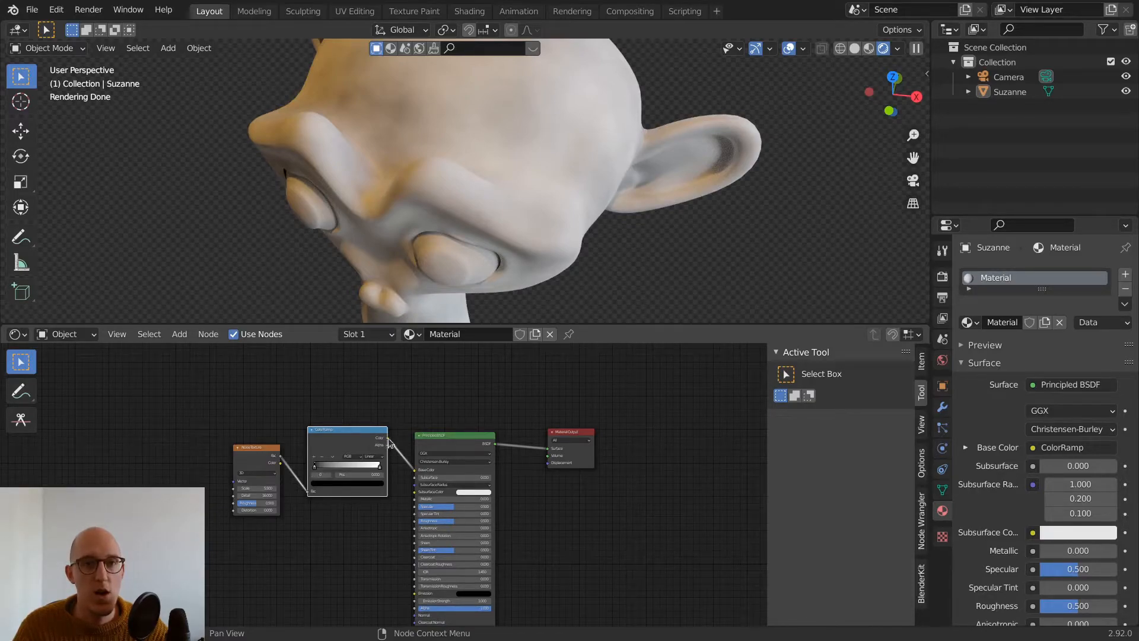
# Bring the ColorRamp's black and white stops together near the middle, inspect the contrasting patches, and return the stops to the ends
pyautogui.moveTo(317, 472); pyautogui.dragTo(351, 471)
pyautogui.moveTo(677, 170); pyautogui.dragTo(508, 148, button='middle')
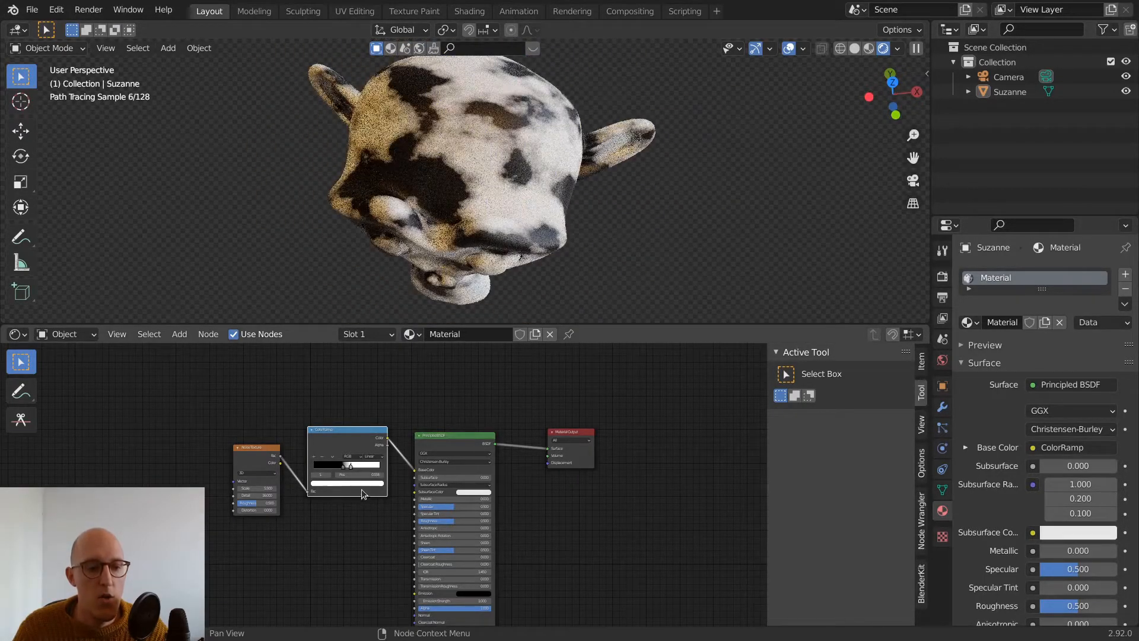
pyautogui.click(347, 467)
pyautogui.moveTo(679, 185); pyautogui.dragTo(416, 308, button='middle')
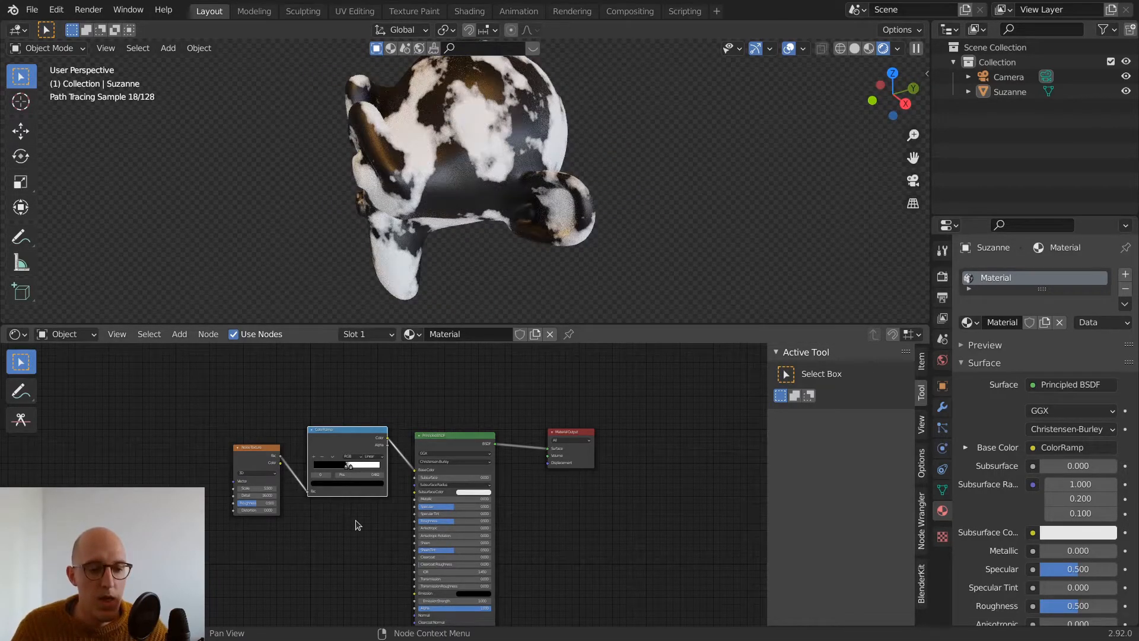
pyautogui.moveTo(346, 467); pyautogui.dragTo(382, 467)
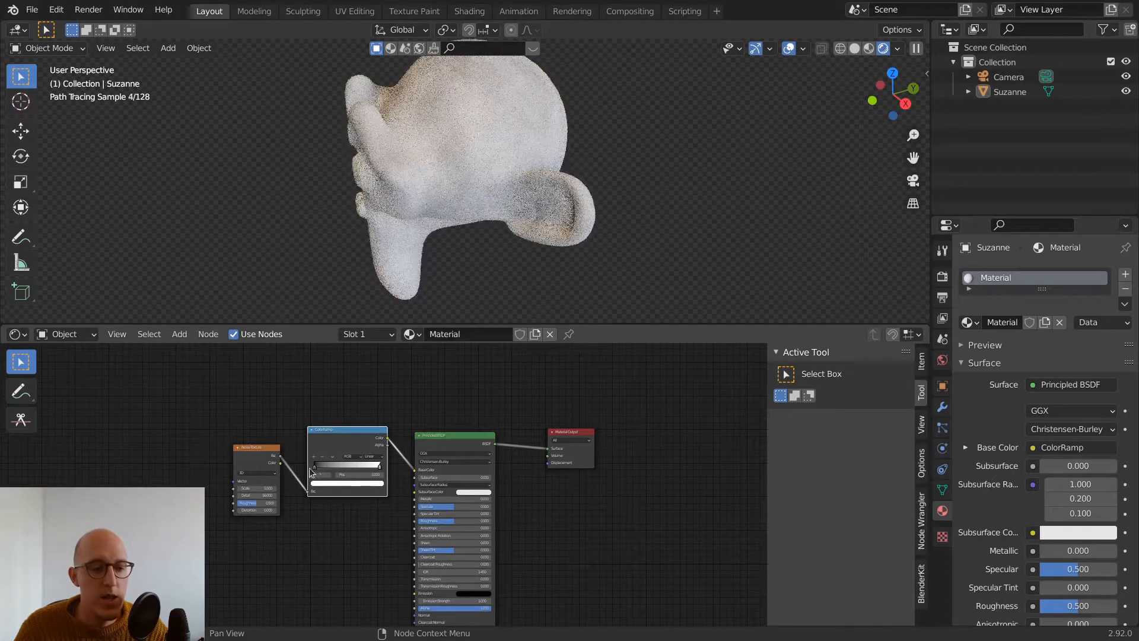
# Change the color of the ColorRamp's black stop to a dark red
pyautogui.click(315, 468)
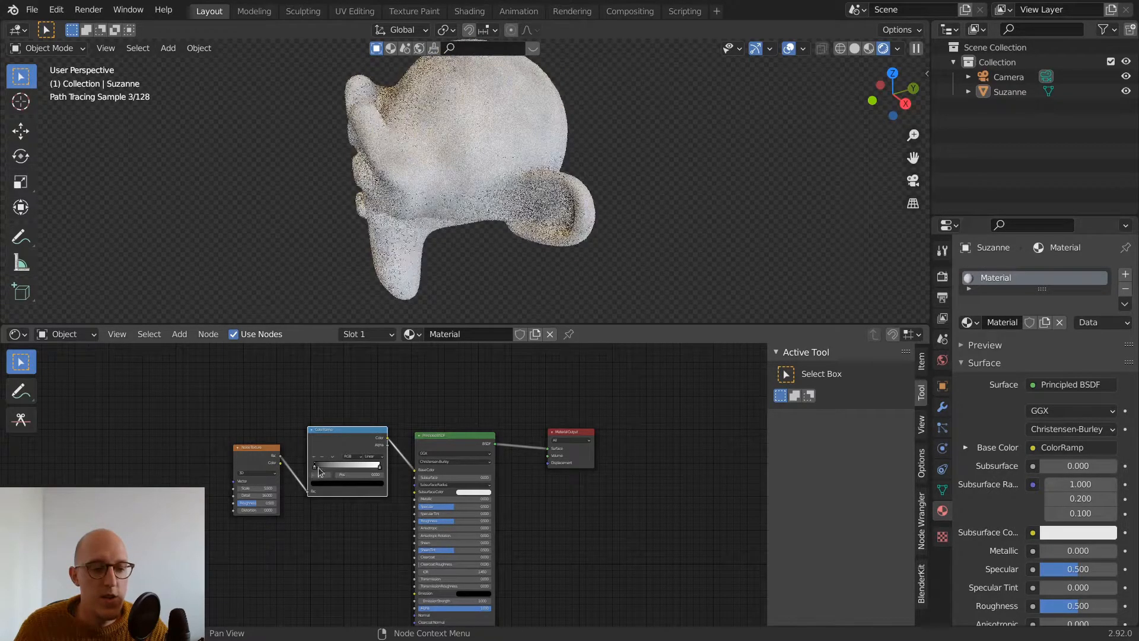
pyautogui.click(345, 484)
pyautogui.moveTo(368, 434)
pyautogui.mouseDown()
pyautogui.moveTo(369, 405)
pyautogui.moveTo(316, 400)
pyautogui.moveTo(341, 435)
pyautogui.mouseUp()
# Change the color of the ColorRamp's white stop to a saturated blue
pyautogui.click(379, 467)
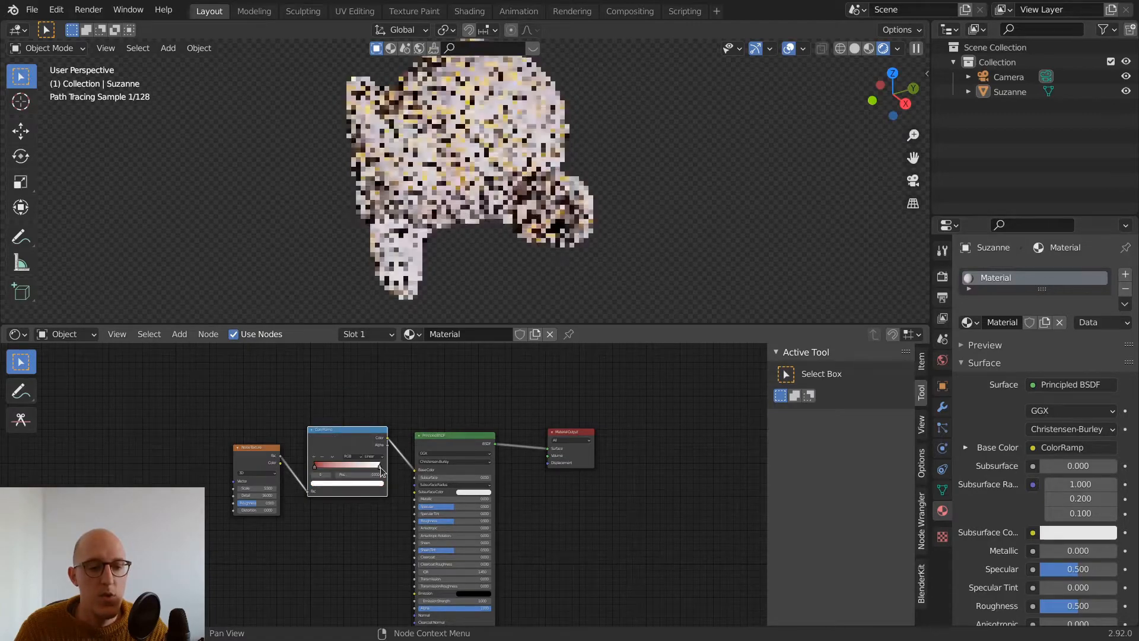
pyautogui.click(374, 484)
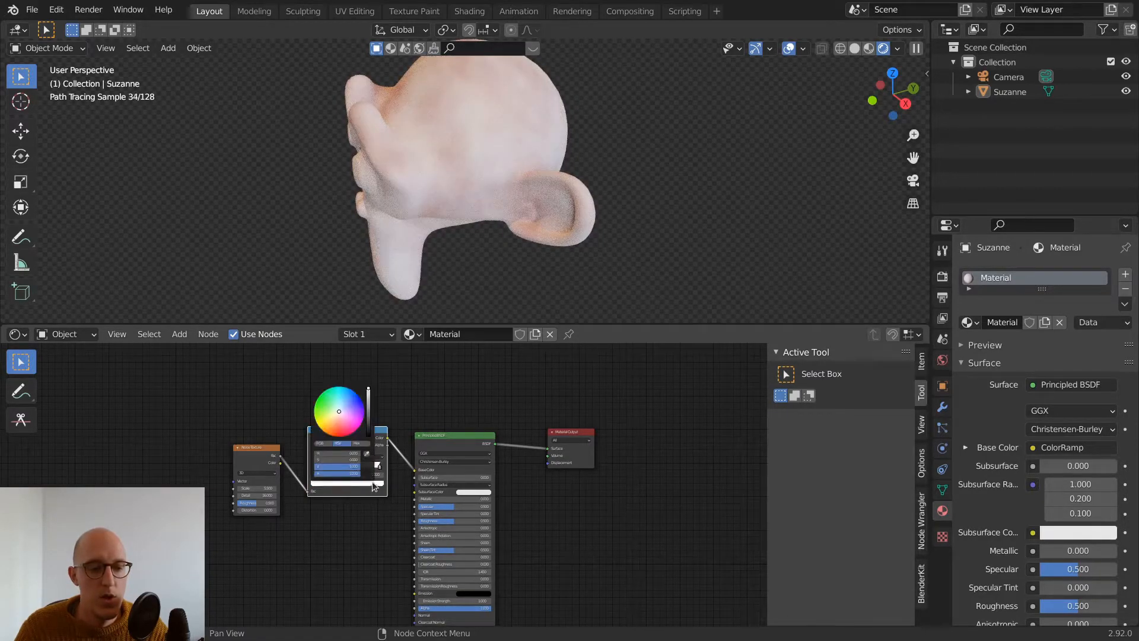
pyautogui.moveTo(342, 409); pyautogui.dragTo(361, 398)
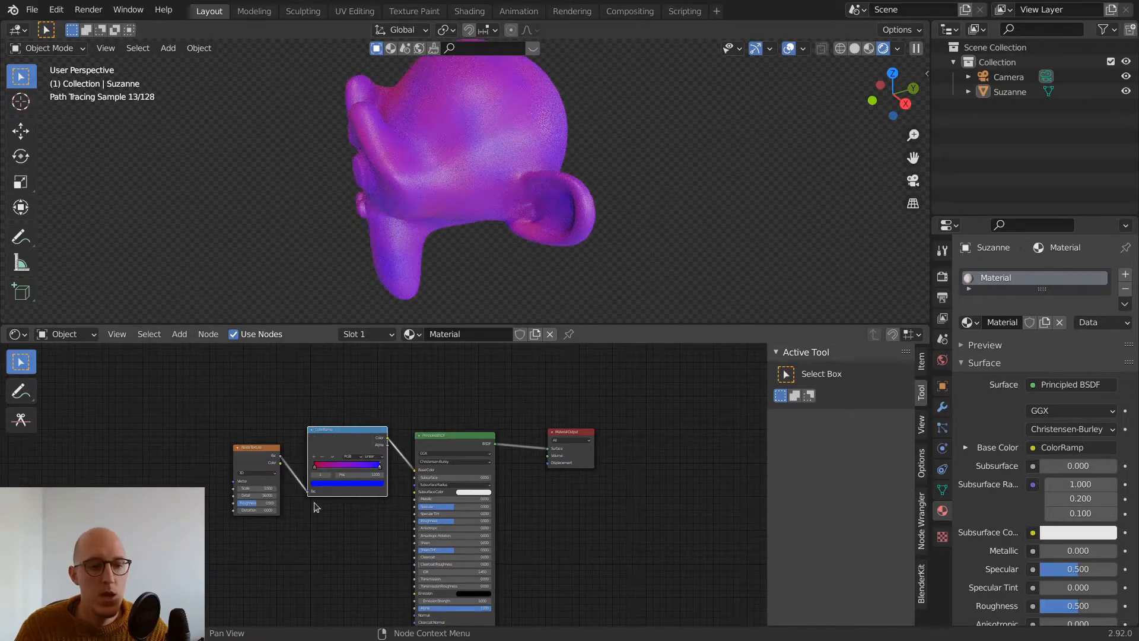
# Bring the ColorRamp's red and blue stops close together near the middle, inspect the pattern on Suzanne, and move the node away from the Principled BSDF
pyautogui.moveTo(315, 468); pyautogui.dragTo(352, 466)
pyautogui.moveTo(451, 290); pyautogui.dragTo(533, 294, button='middle')
pyautogui.scroll(4, 505, 291)
pyautogui.moveTo(508, 196); pyautogui.dragTo(458, 165, button='middle')
pyautogui.scroll(-4, 394, 166)
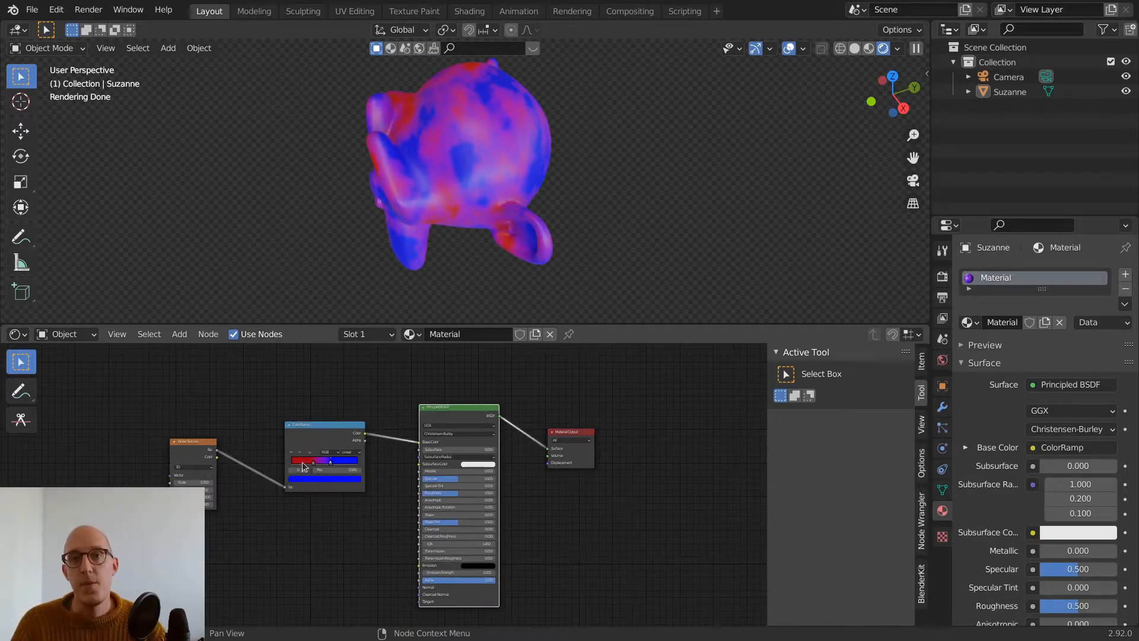
pyautogui.moveTo(314, 443); pyautogui.dragTo(275, 423)
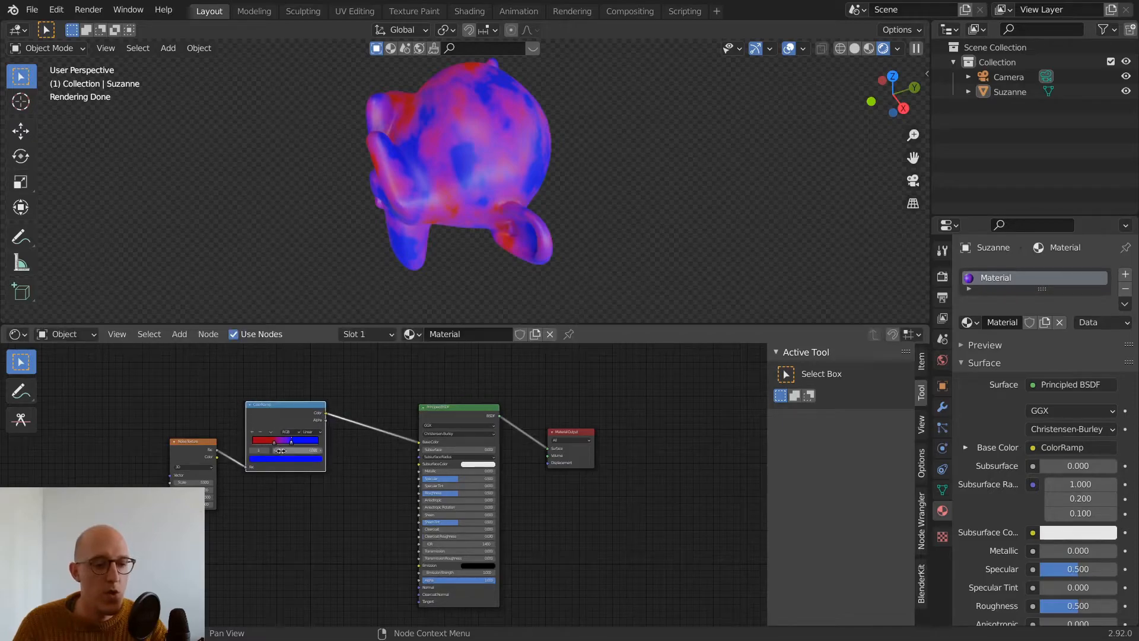
# Change the ColorRamp's red stop to black and its blue stop to white
pyautogui.click(274, 442)
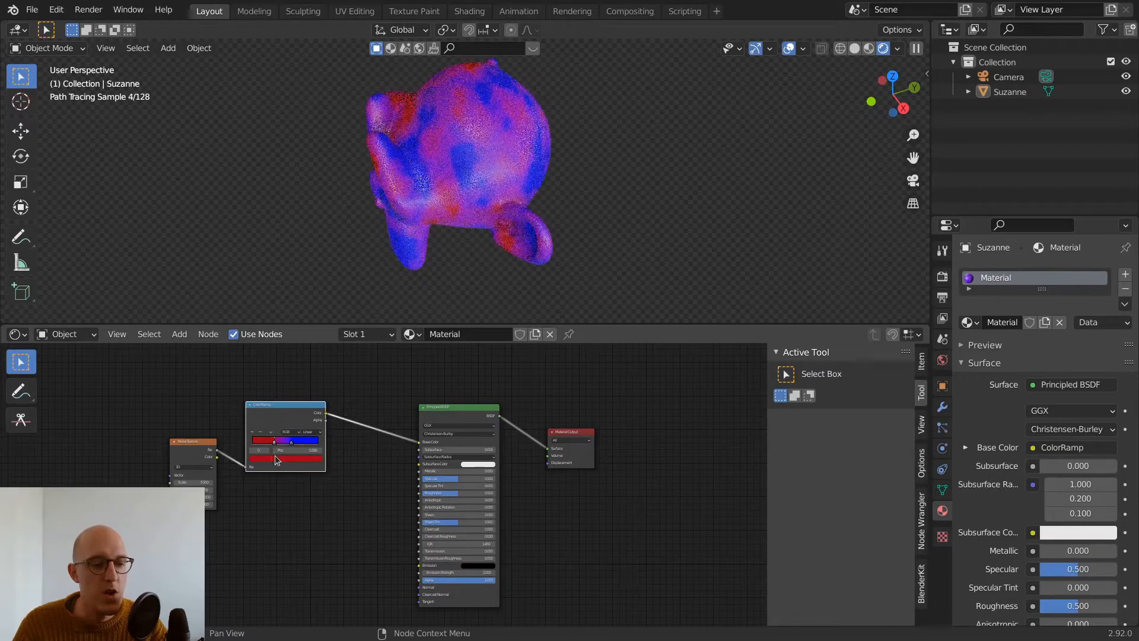
pyautogui.click(280, 458)
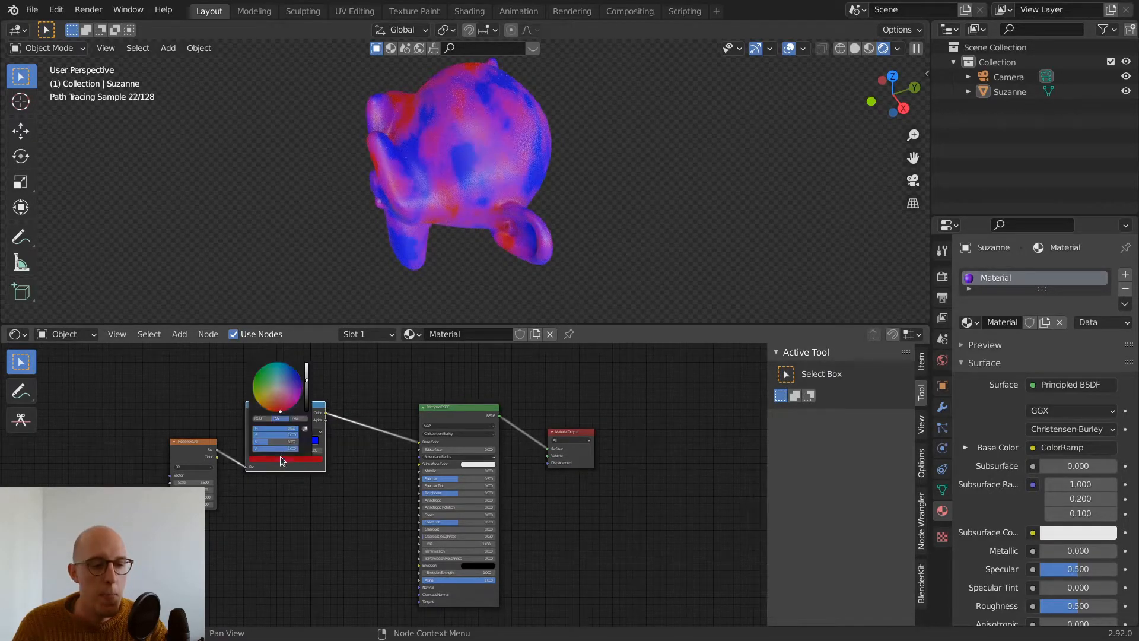
pyautogui.moveTo(306, 408); pyautogui.dragTo(307, 413)
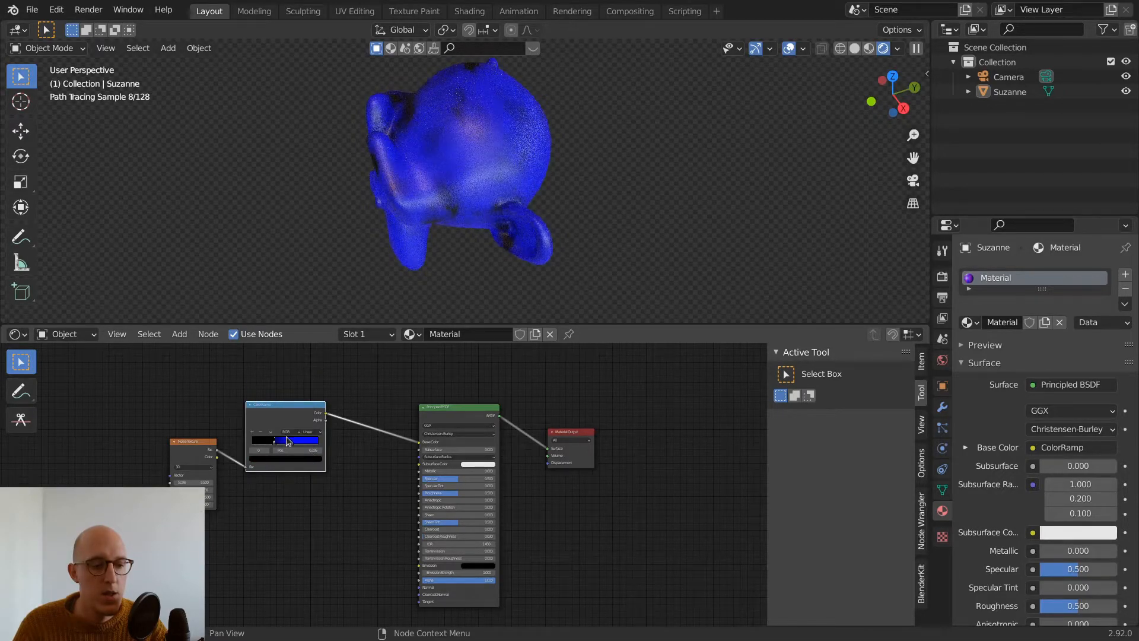
pyautogui.click(307, 459)
pyautogui.click(302, 460)
pyautogui.click(264, 418)
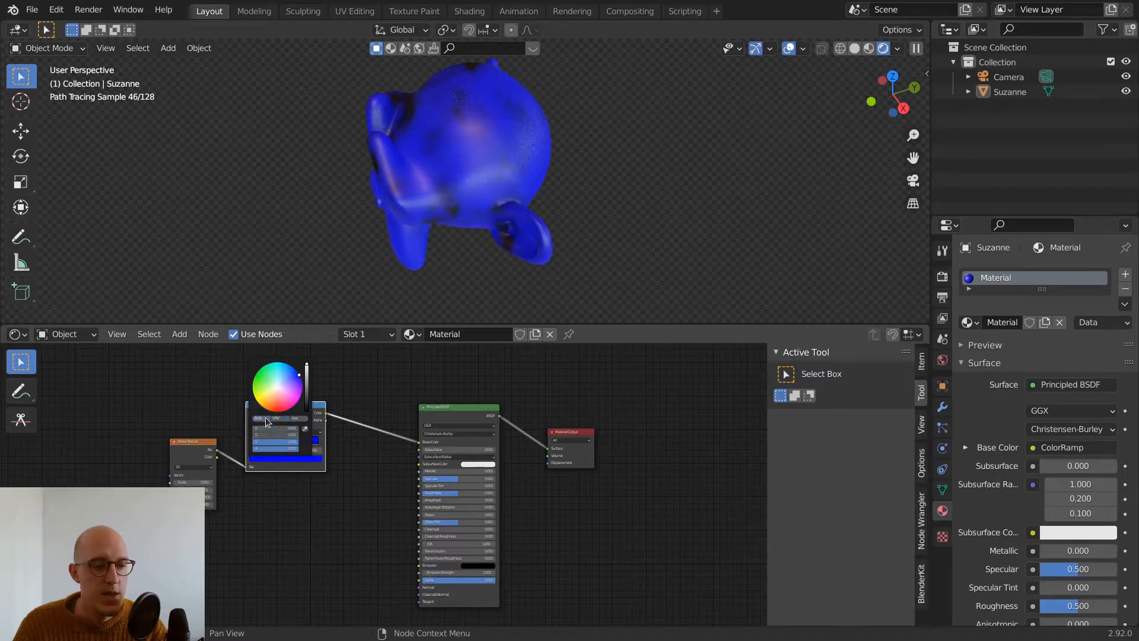
pyautogui.moveTo(275, 429); pyautogui.dragTo(305, 429)
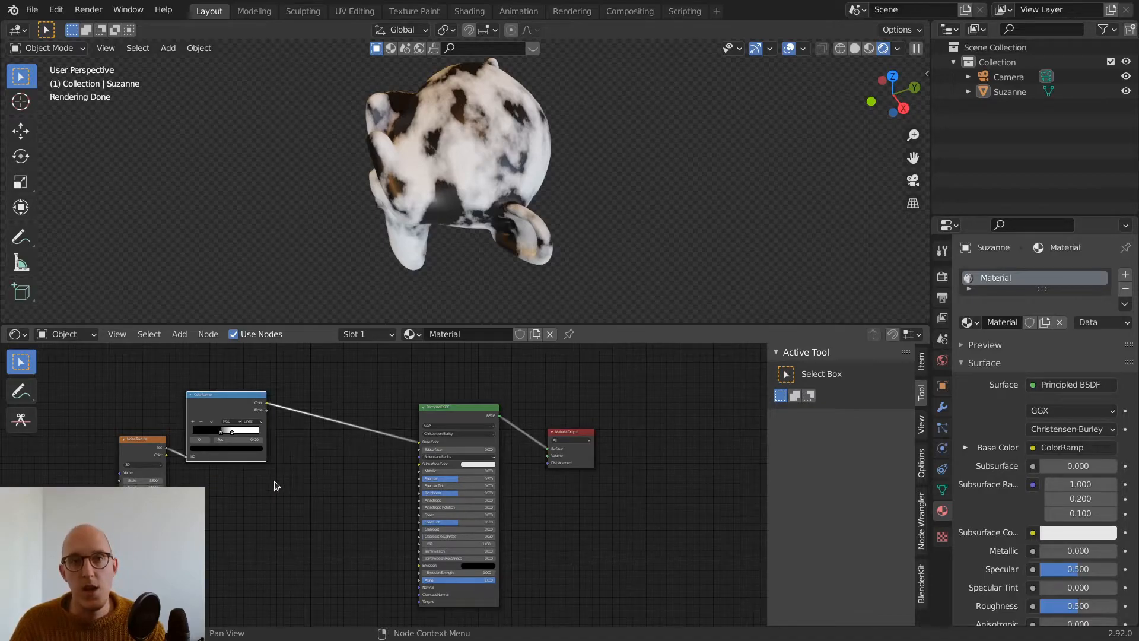
# Insert a Hue Saturation Value node between the ColorRamp and the Principled BSDF, and reroute the ColorRamp's Color into its Value input
pyautogui.hotkey('shift', 'a')
pyautogui.moveTo(221, 552)
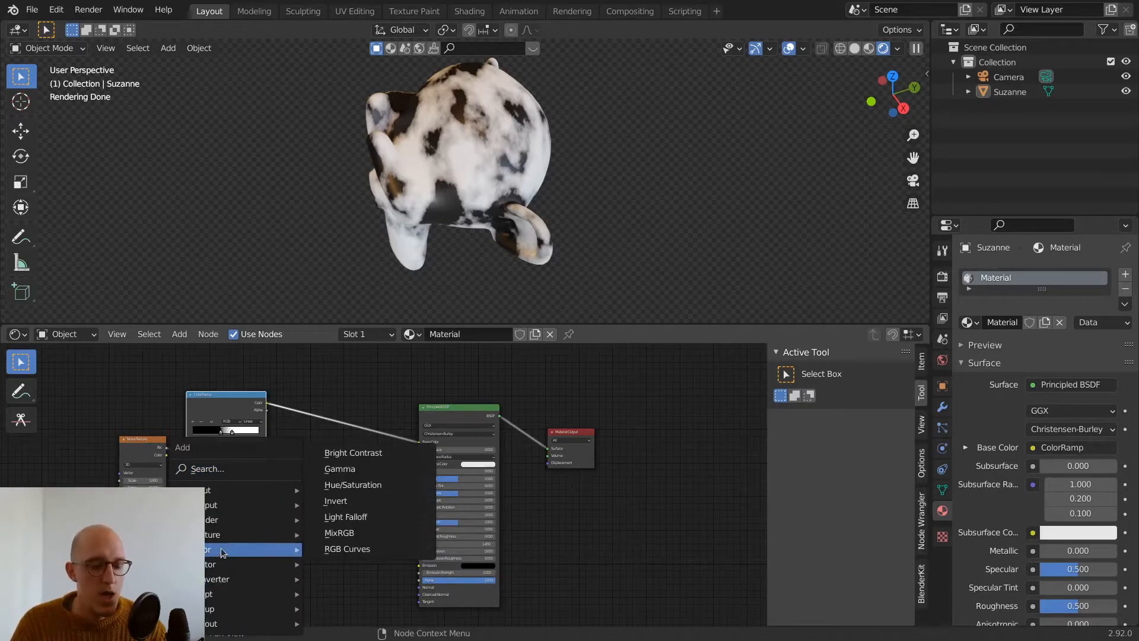
pyautogui.click(364, 485)
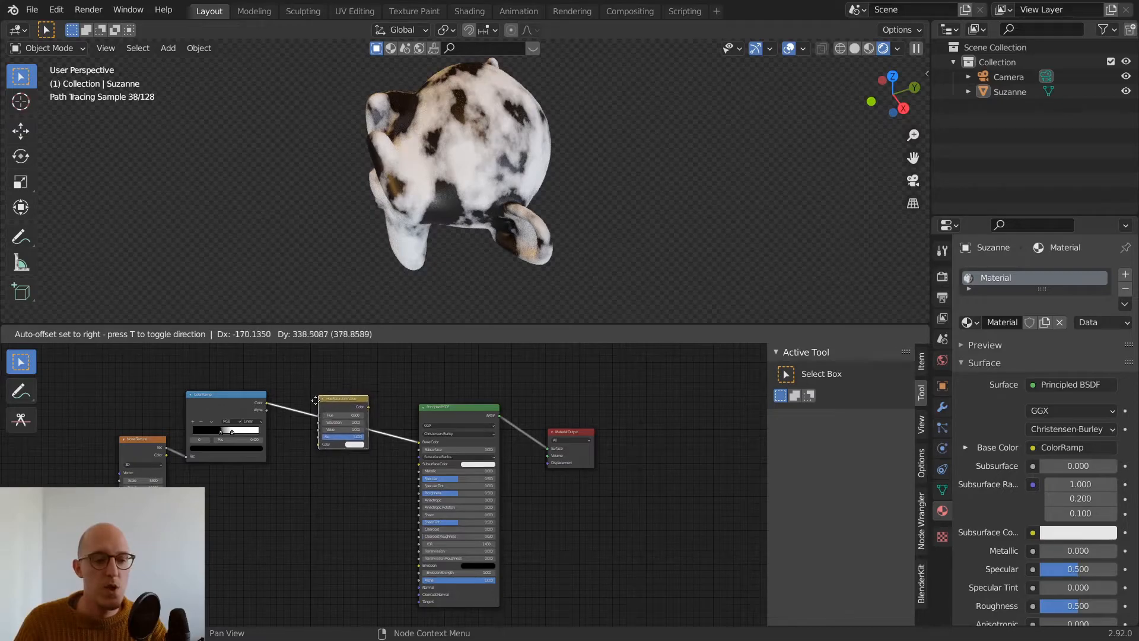
pyautogui.click(330, 409)
pyautogui.scroll(2, 409, 572)
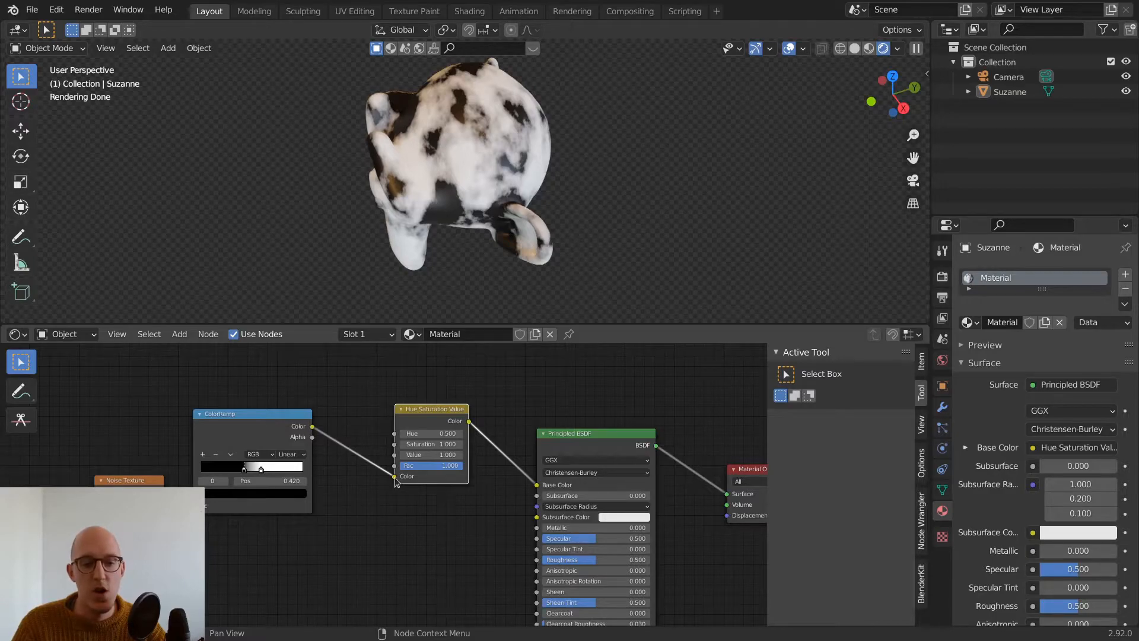
pyautogui.moveTo(395, 478); pyautogui.dragTo(395, 454)
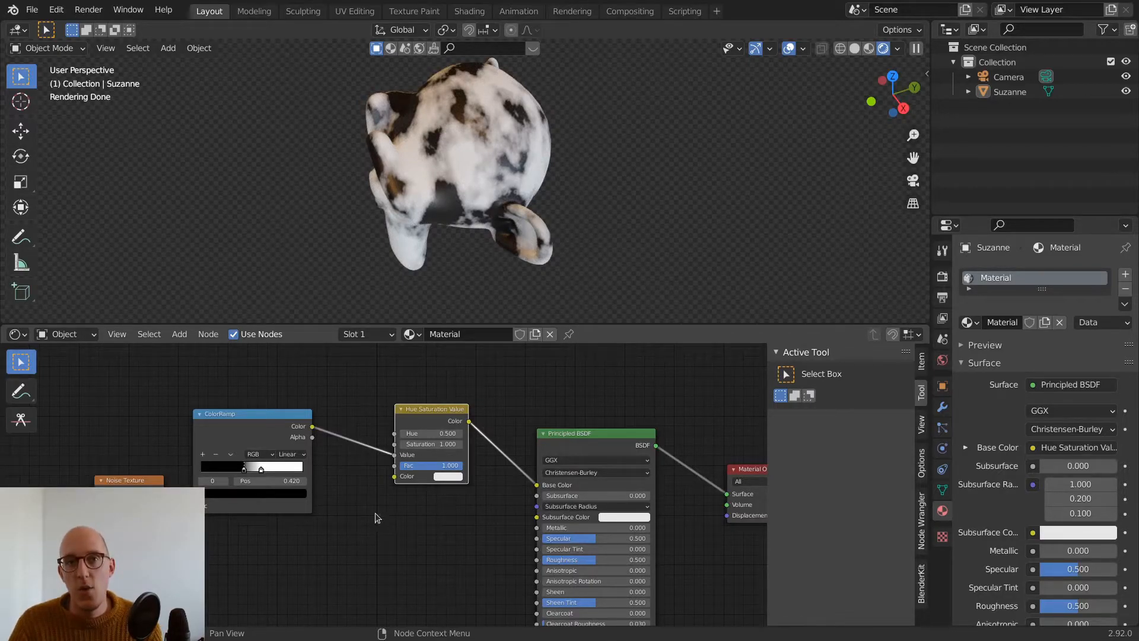
# Add an RGB input node below the Hue Saturation Value node and choose a brownish orange color
pyautogui.hotkey('shift', 'a')
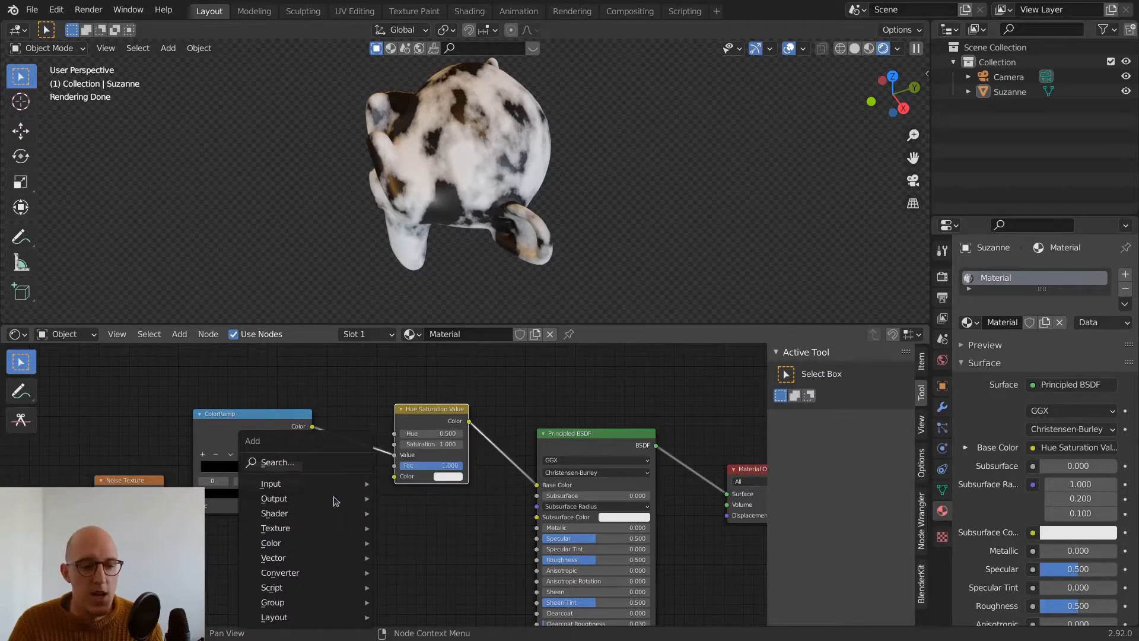
pyautogui.moveTo(329, 483)
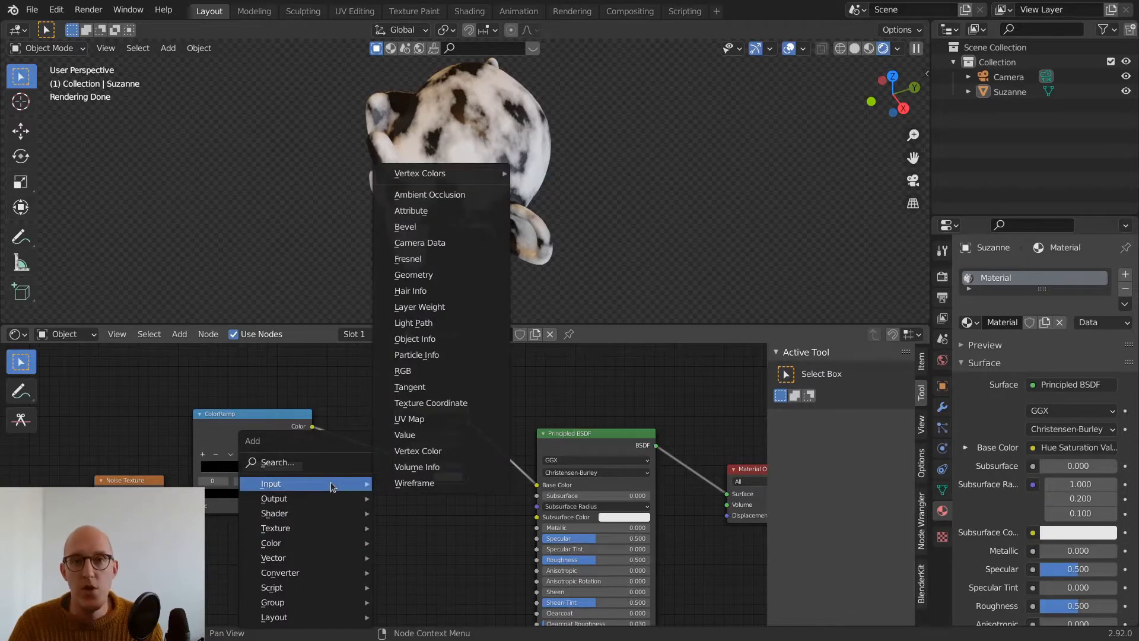
pyautogui.click(408, 372)
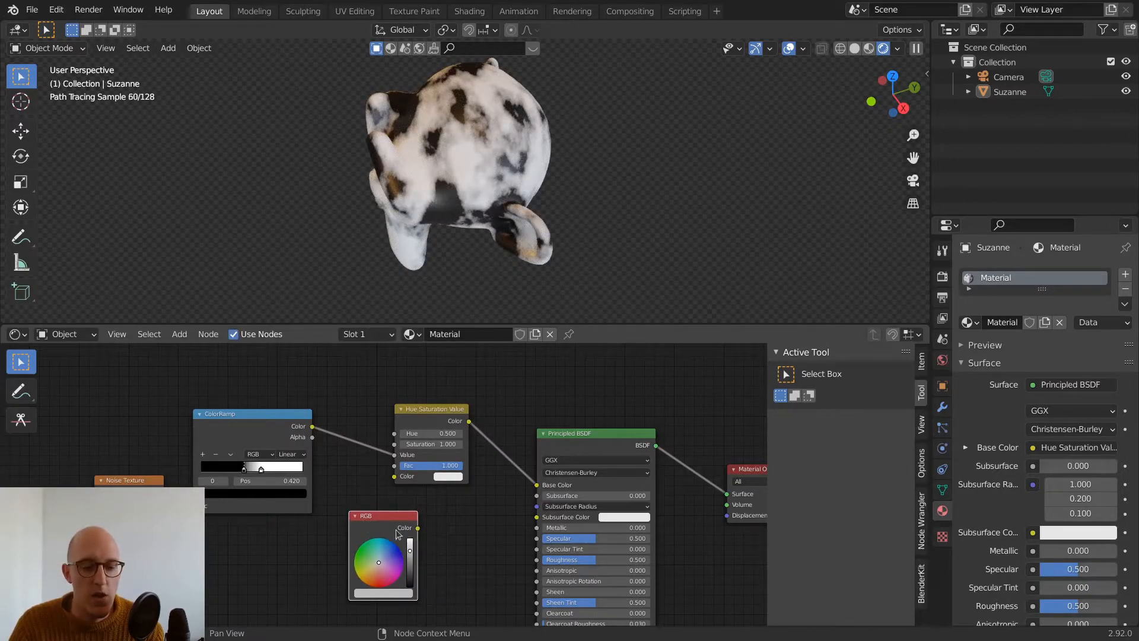
pyautogui.click(375, 574)
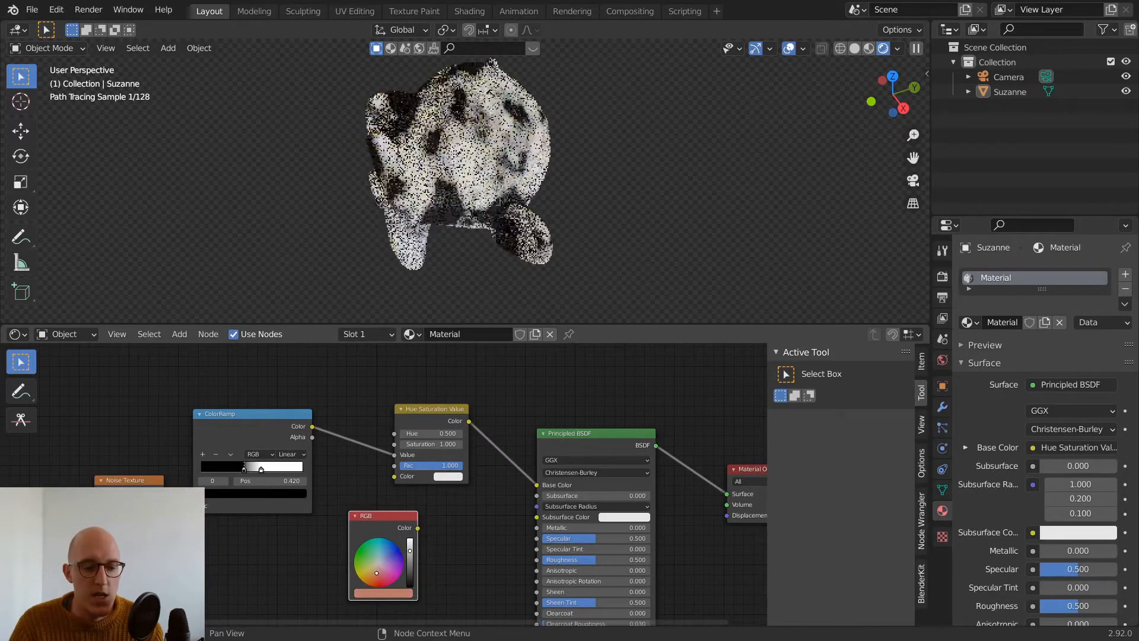
pyautogui.click(410, 555)
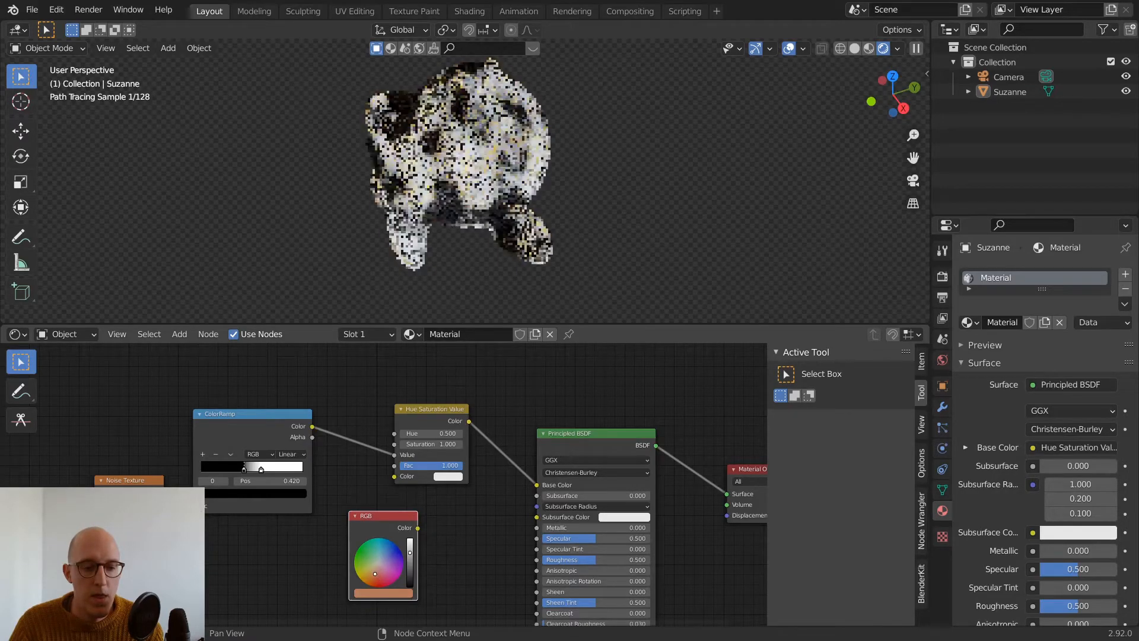
# Connect the RGB node to the Hue Saturation Value node's Color input and move the ColorRamp's black stop to position 0.326
pyautogui.moveTo(397, 519); pyautogui.dragTo(396, 478)
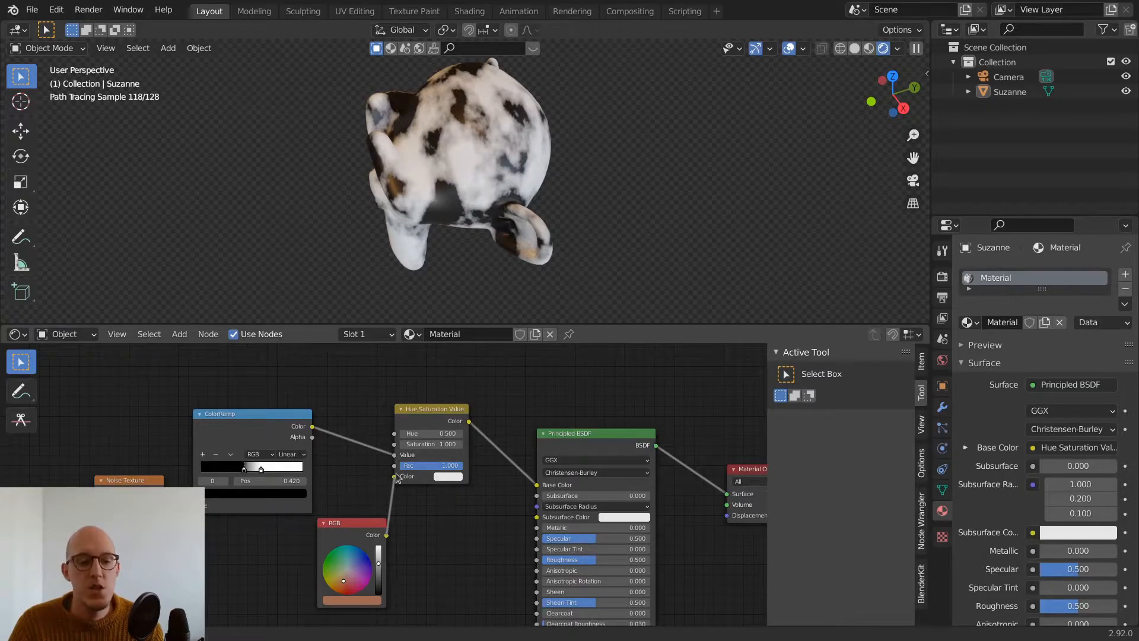
pyautogui.moveTo(397, 479); pyautogui.dragTo(395, 476)
pyautogui.moveTo(350, 523); pyautogui.dragTo(304, 533)
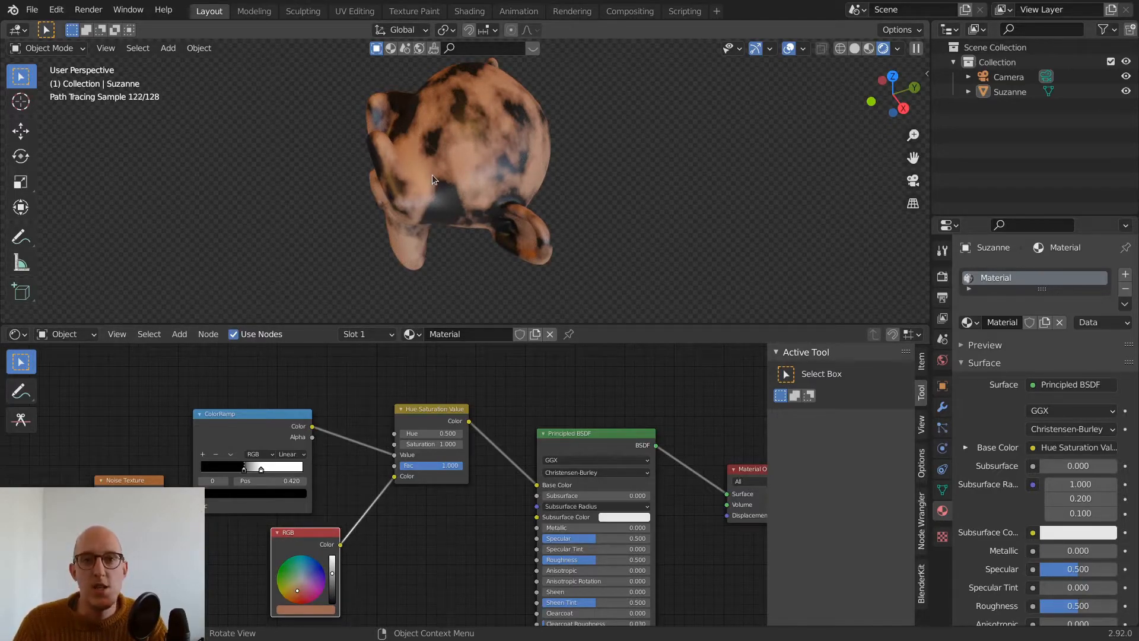
pyautogui.moveTo(248, 483); pyautogui.dragTo(235, 472)
pyautogui.moveTo(497, 140); pyautogui.dragTo(537, 128, button='middle')
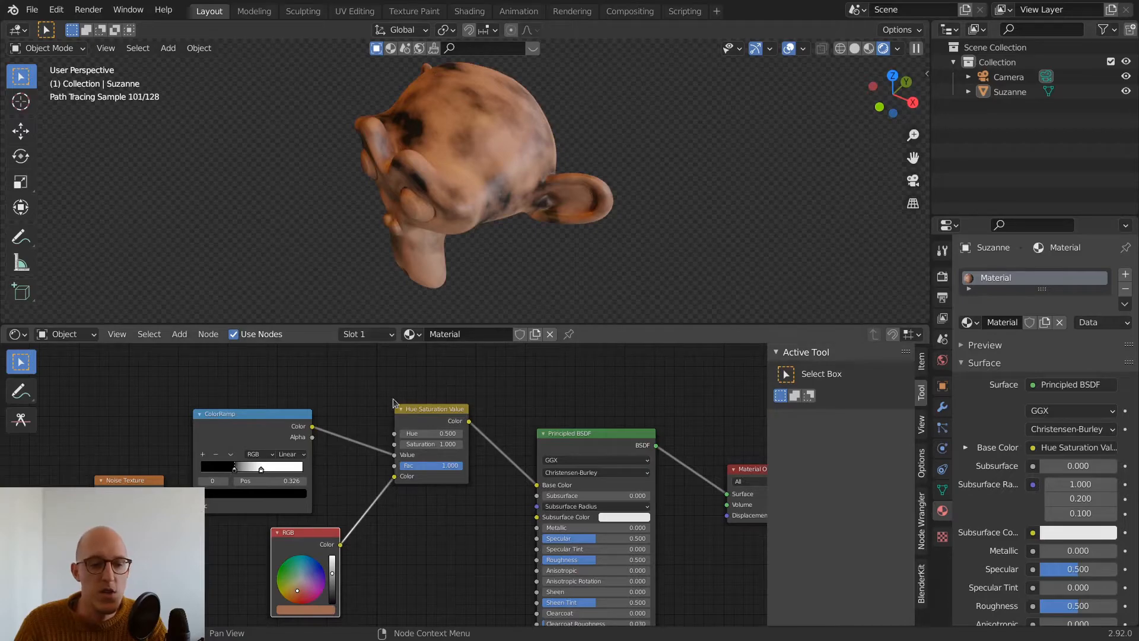
# Try the ColorRamp on the Hue Saturation Value node's Saturation and Hue inputs, and return its link to Value
pyautogui.moveTo(394, 455); pyautogui.dragTo(394, 444)
pyautogui.moveTo(497, 238)
pyautogui.mouseDown(button='middle')
pyautogui.moveTo(510, 151)
pyautogui.moveTo(469, 195)
pyautogui.mouseUp(button='middle')
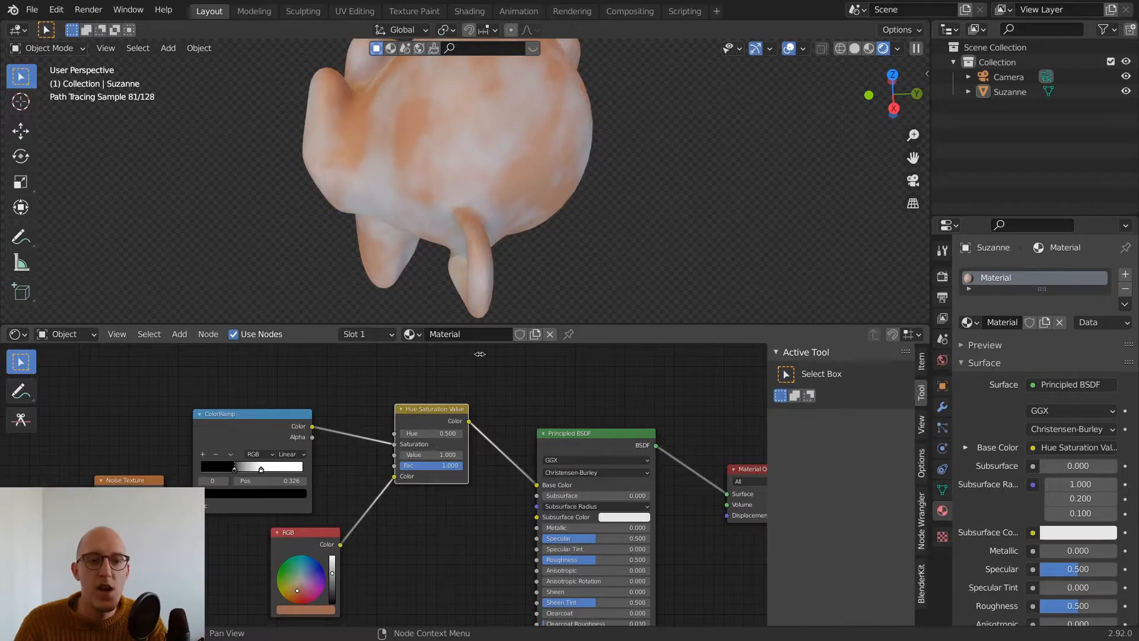
pyautogui.moveTo(465, 168); pyautogui.dragTo(525, 154, button='middle')
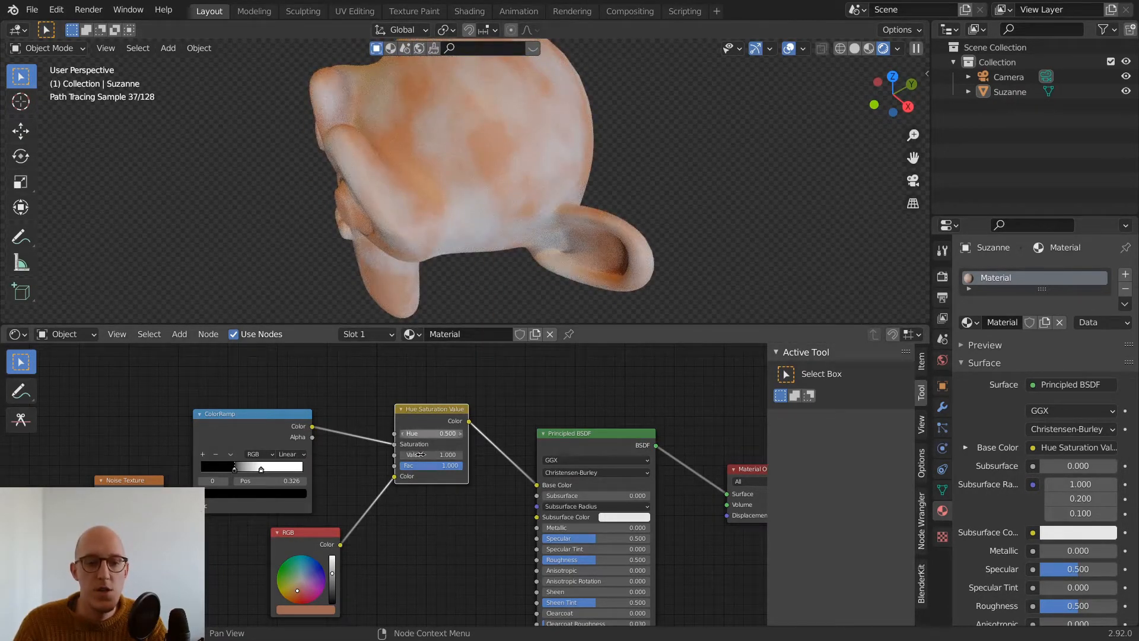
pyautogui.moveTo(396, 444); pyautogui.dragTo(394, 433)
pyautogui.moveTo(570, 196)
pyautogui.mouseDown(button='middle')
pyautogui.moveTo(585, 187)
pyautogui.moveTo(527, 212)
pyautogui.moveTo(651, 73)
pyautogui.moveTo(417, 163)
pyautogui.moveTo(352, 555)
pyautogui.mouseUp(button='middle')
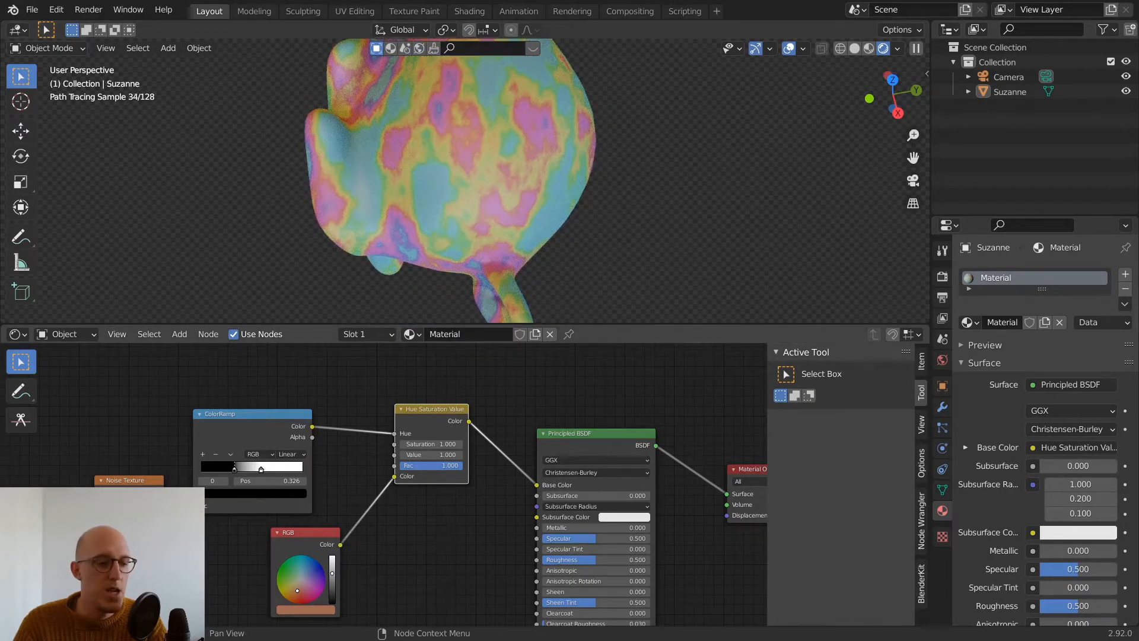
pyautogui.moveTo(392, 437); pyautogui.dragTo(394, 455)
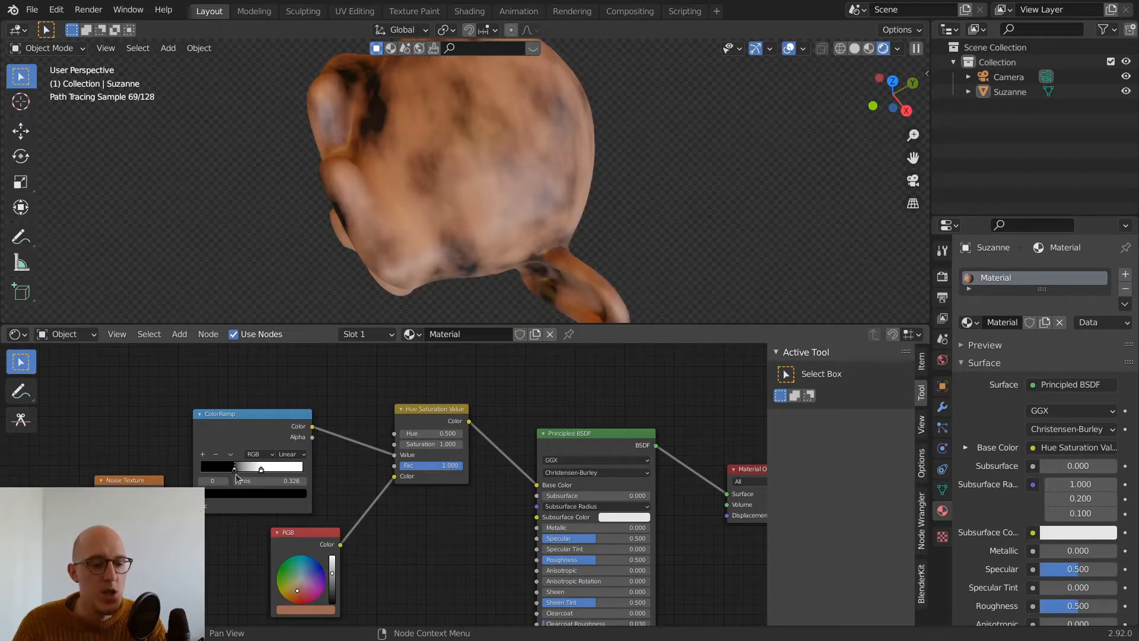
# Move the ColorRamp's black stop to position 0.178 and inspect the softened color variation around Suzanne's head
pyautogui.moveTo(235, 472); pyautogui.dragTo(220, 476)
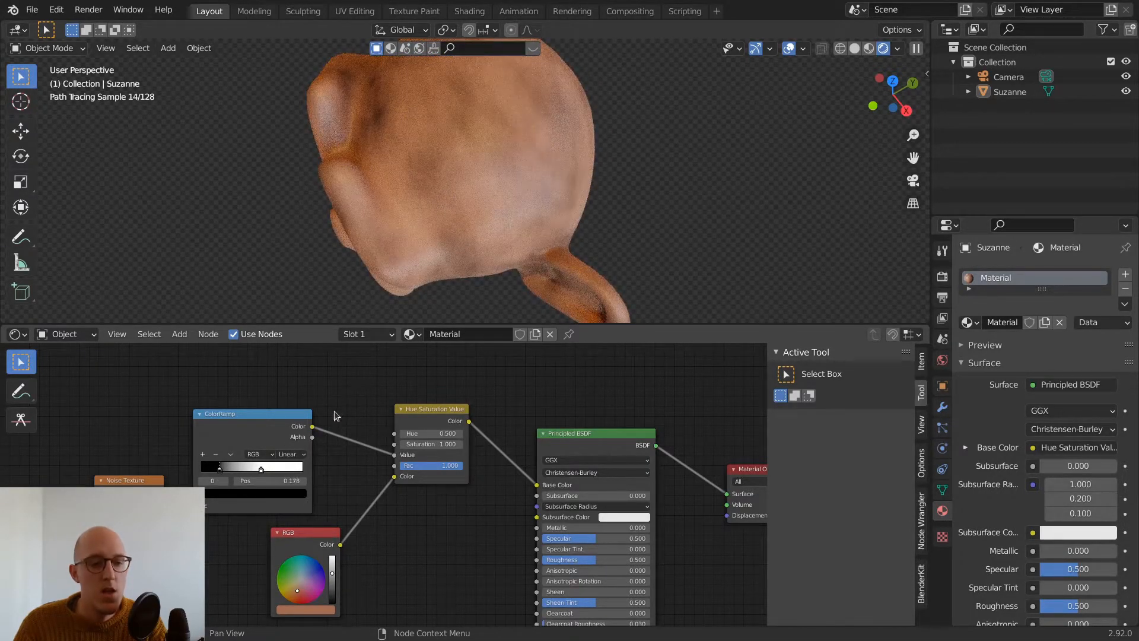
pyautogui.moveTo(511, 123); pyautogui.dragTo(564, 213, button='middle')
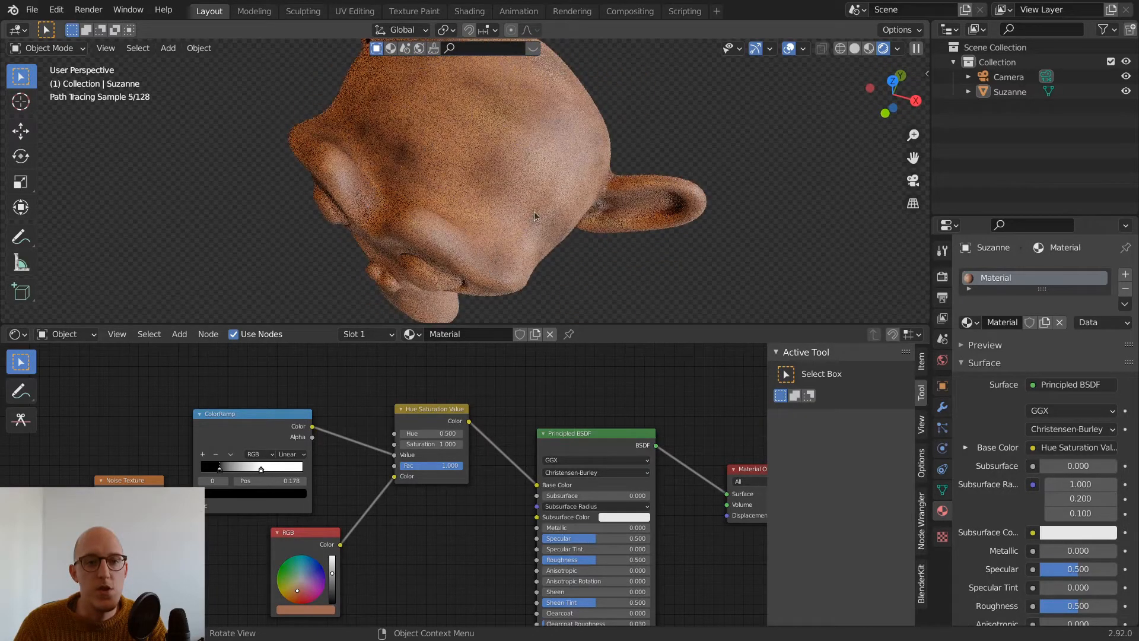
pyautogui.moveTo(485, 129)
pyautogui.mouseDown(button='middle')
pyautogui.moveTo(486, 145)
pyautogui.moveTo(493, 127)
pyautogui.mouseUp(button='middle')
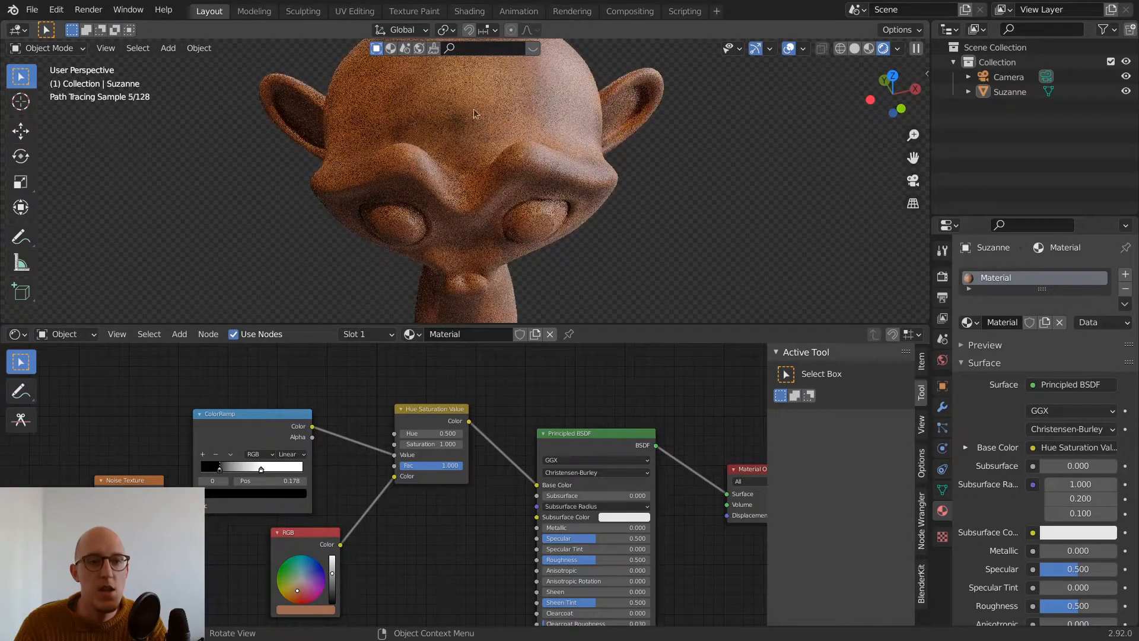
pyautogui.moveTo(678, 106); pyautogui.dragTo(597, 148, button='middle')
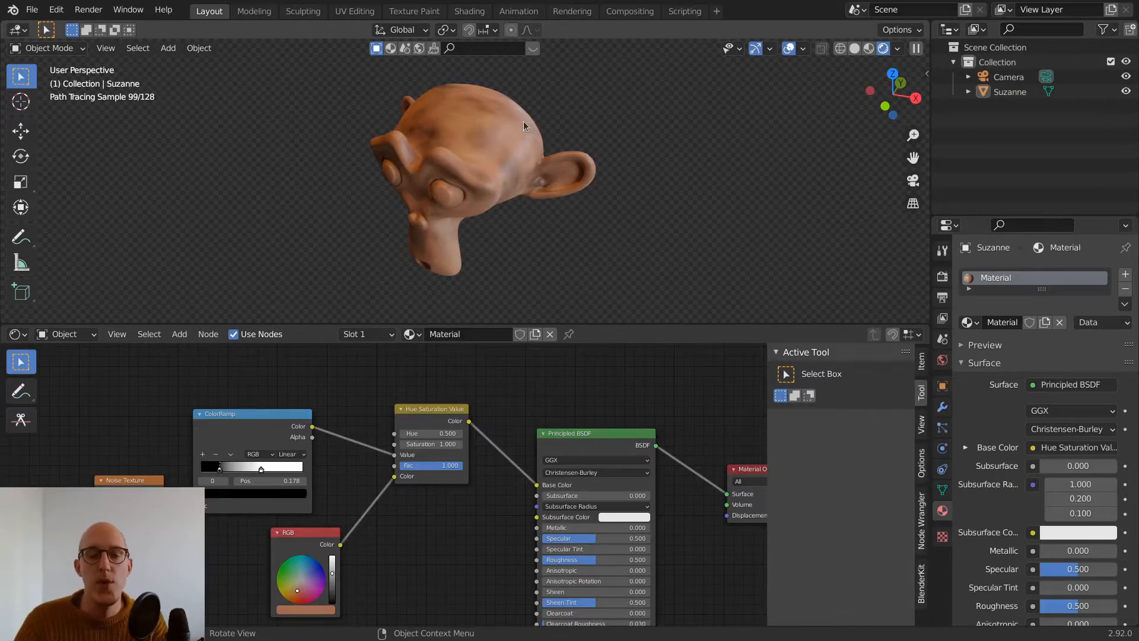
pyautogui.scroll(-3, 523, 121)
# Add a Bump node below the RGB node, beside the Principled BSDF
pyautogui.moveTo(428, 573); pyautogui.dragTo(414, 475, button='middle')
pyautogui.scroll(-1, 404, 426)
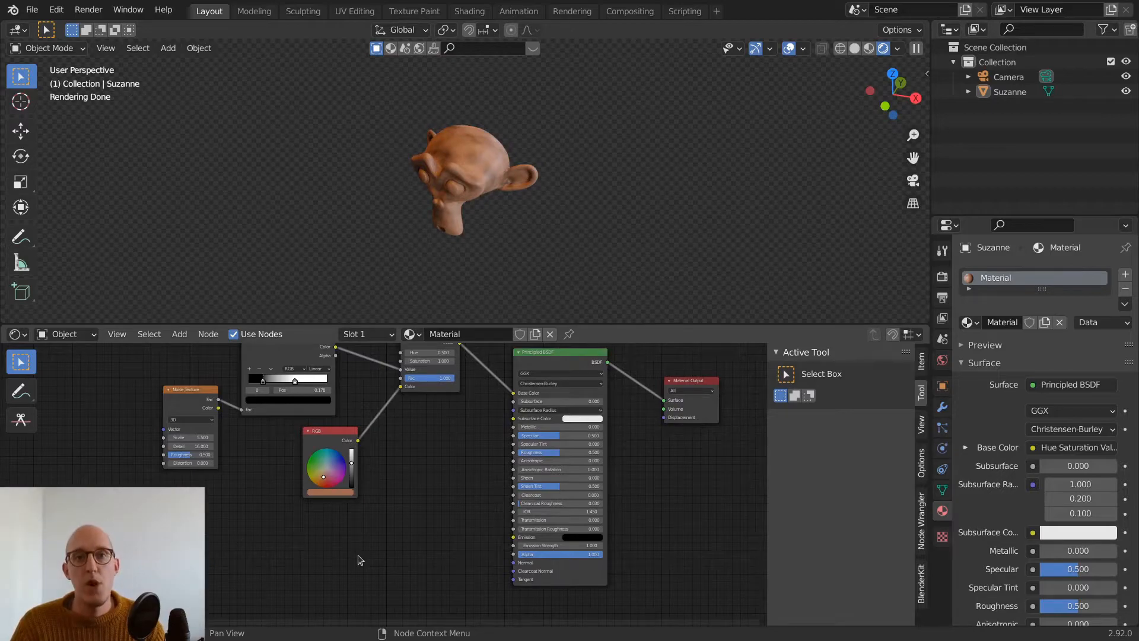
pyautogui.hotkey('shift', 'a')
pyautogui.moveTo(335, 565)
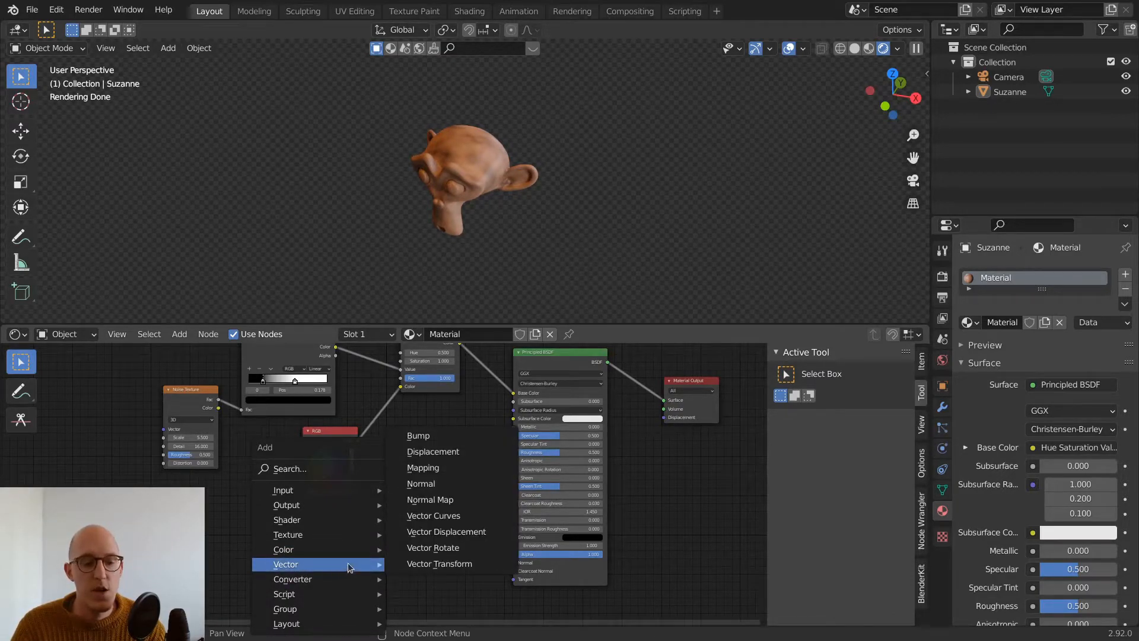
pyautogui.click(442, 439)
pyautogui.click(413, 535)
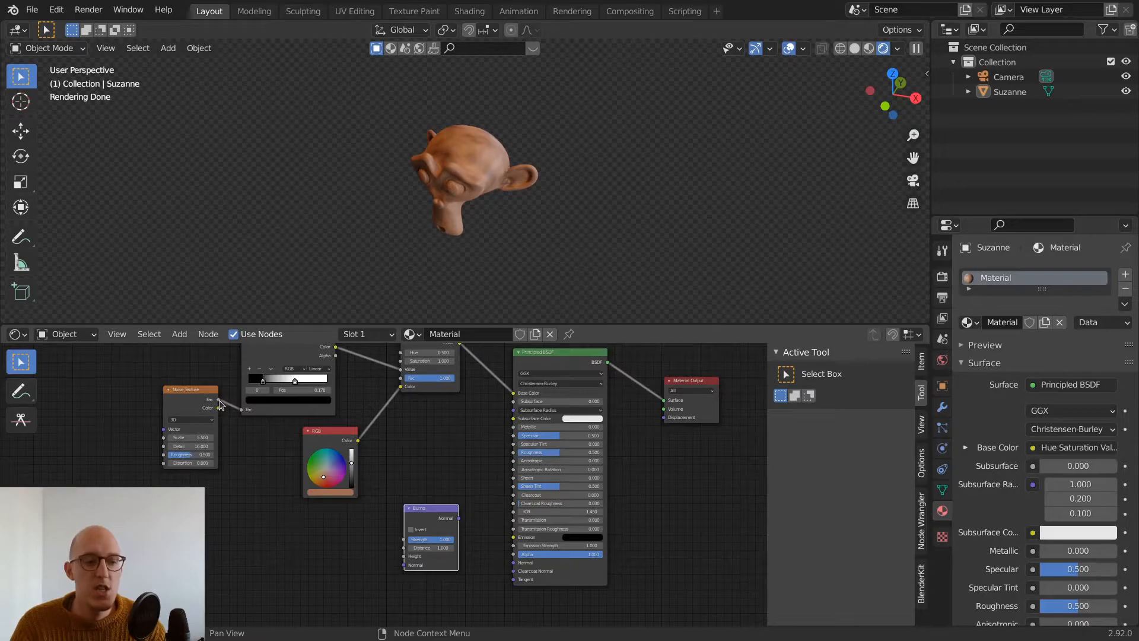
# Connect the Noise Texture's Fac output to the Bump node's Height, and the Bump node's Normal output to the Principled BSDF's Normal
pyautogui.moveTo(218, 400)
pyautogui.mouseDown()
pyautogui.moveTo(142, 358)
pyautogui.moveTo(460, 554)
pyautogui.moveTo(409, 569)
pyautogui.moveTo(406, 556)
pyautogui.mouseUp()
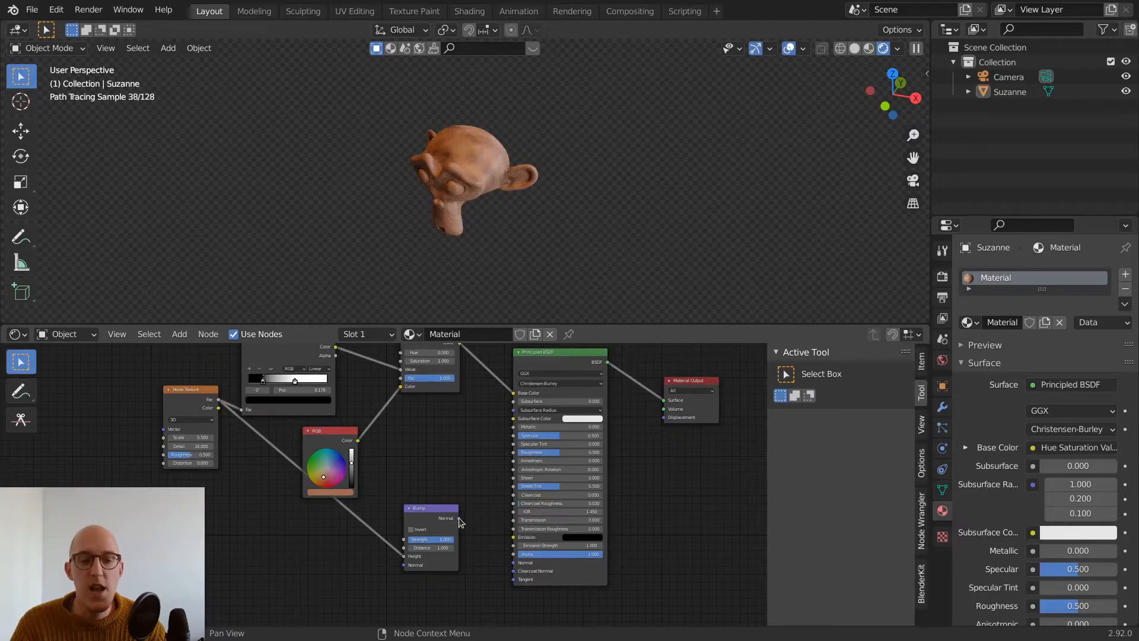
pyautogui.moveTo(461, 521); pyautogui.dragTo(469, 481)
pyautogui.moveTo(480, 562); pyautogui.dragTo(517, 562)
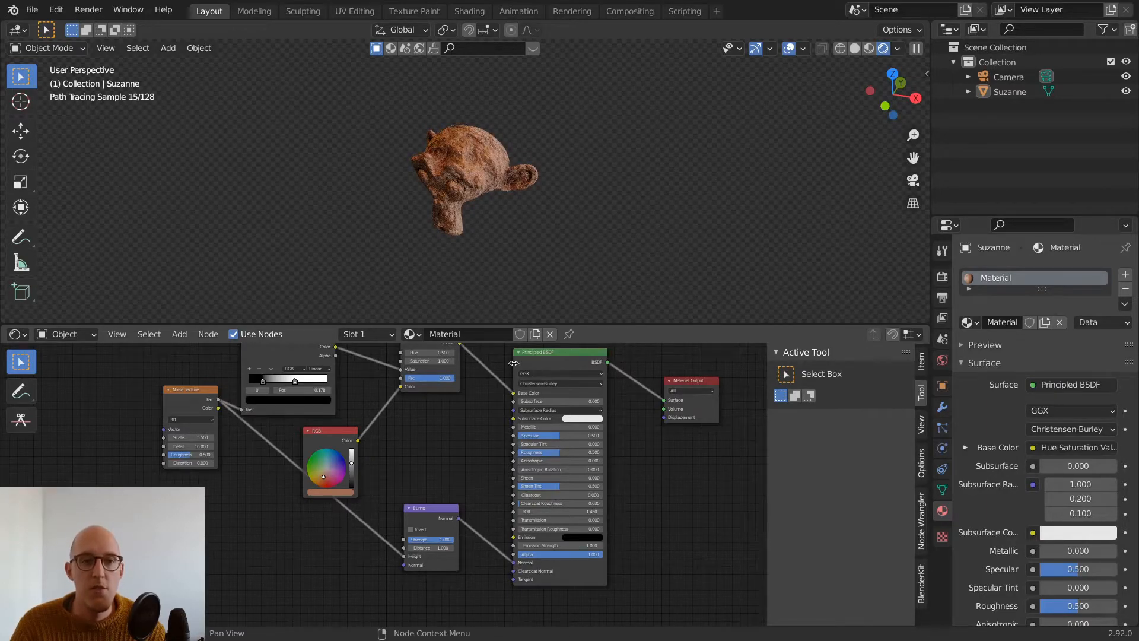
# Inspect the bump relief on Suzanne's head and set the Bump node's Distance to 0.1
pyautogui.scroll(4, 492, 158)
pyautogui.scroll(5, 530, 125)
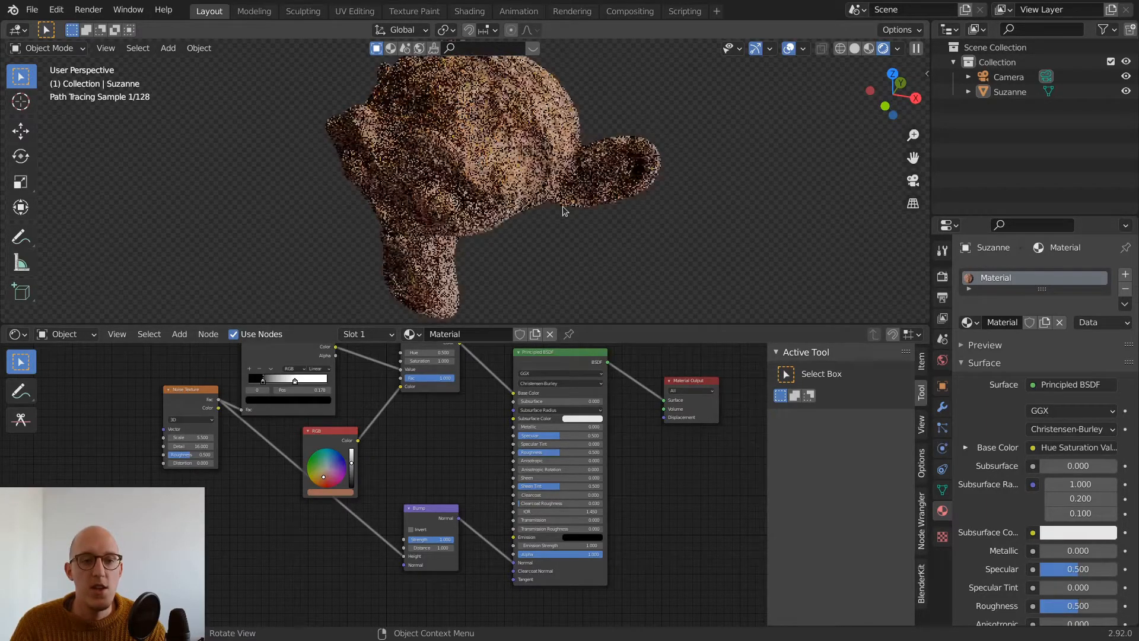
pyautogui.moveTo(530, 125); pyautogui.dragTo(551, 101, button='middle')
pyautogui.scroll(-2, 579, 123)
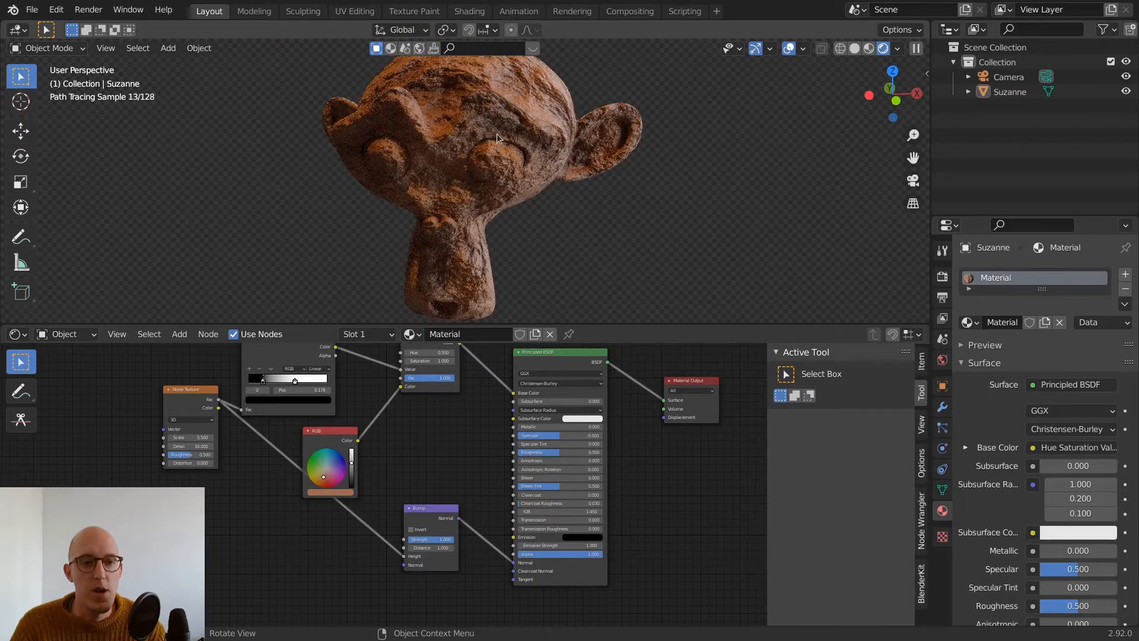
pyautogui.moveTo(640, 175); pyautogui.dragTo(561, 137, button='middle')
pyautogui.scroll(2, 533, 148)
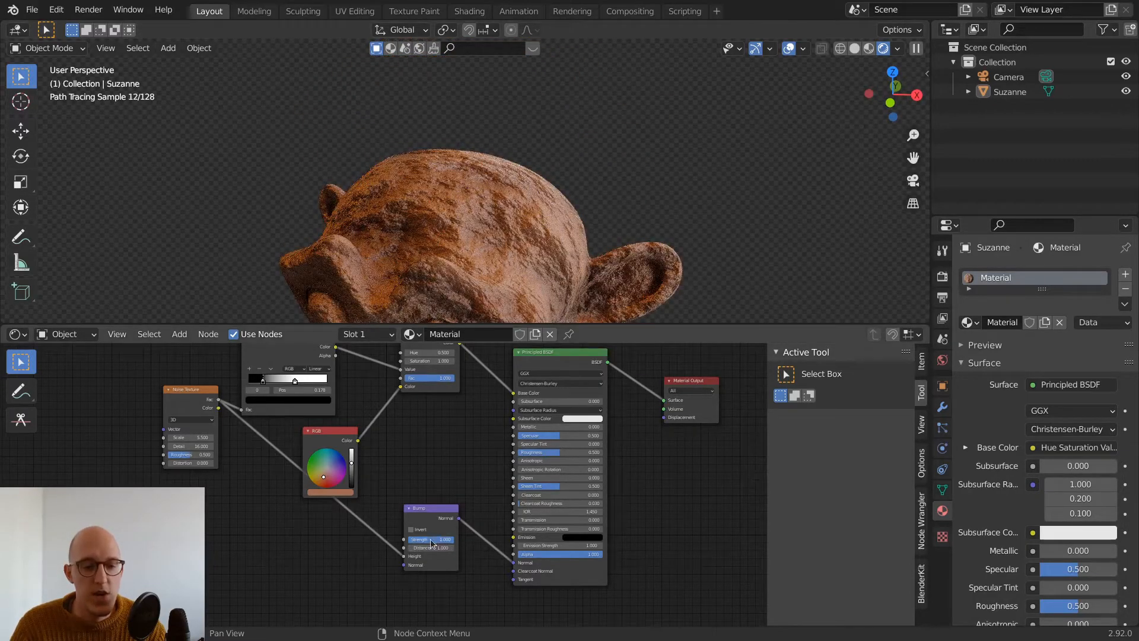
pyautogui.moveTo(570, 205); pyautogui.dragTo(537, 178, button='middle')
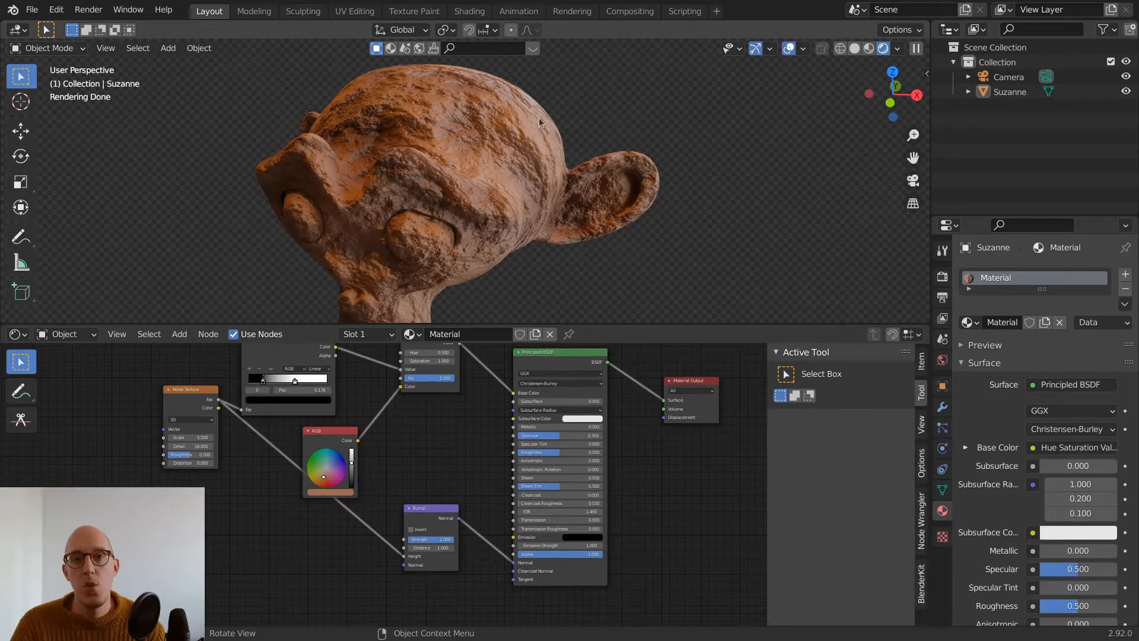
pyautogui.doubleClick(432, 547)
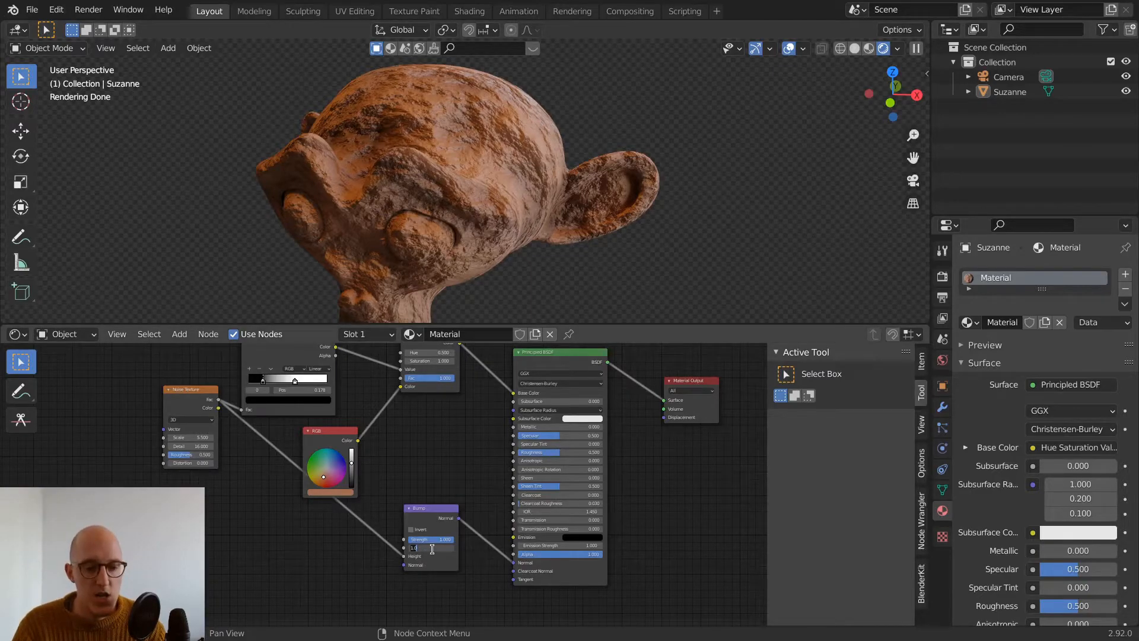
pyautogui.press('Return')
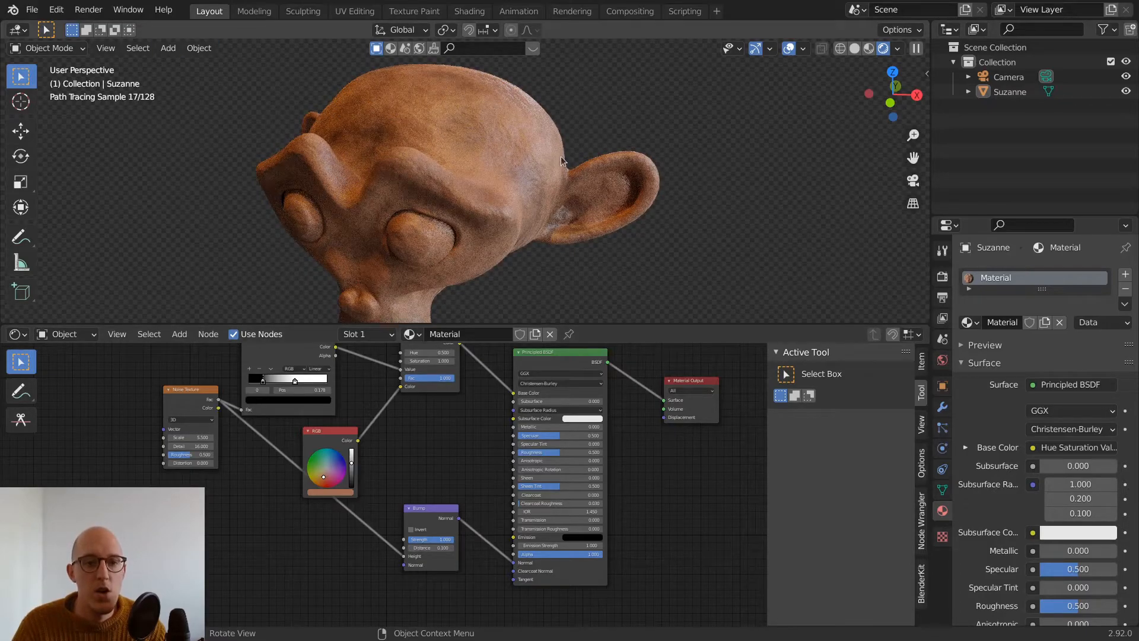
# Examine the bump relief across Suzanne's forehead, brow and the top of the head from several angles
pyautogui.scroll(5, 562, 160)
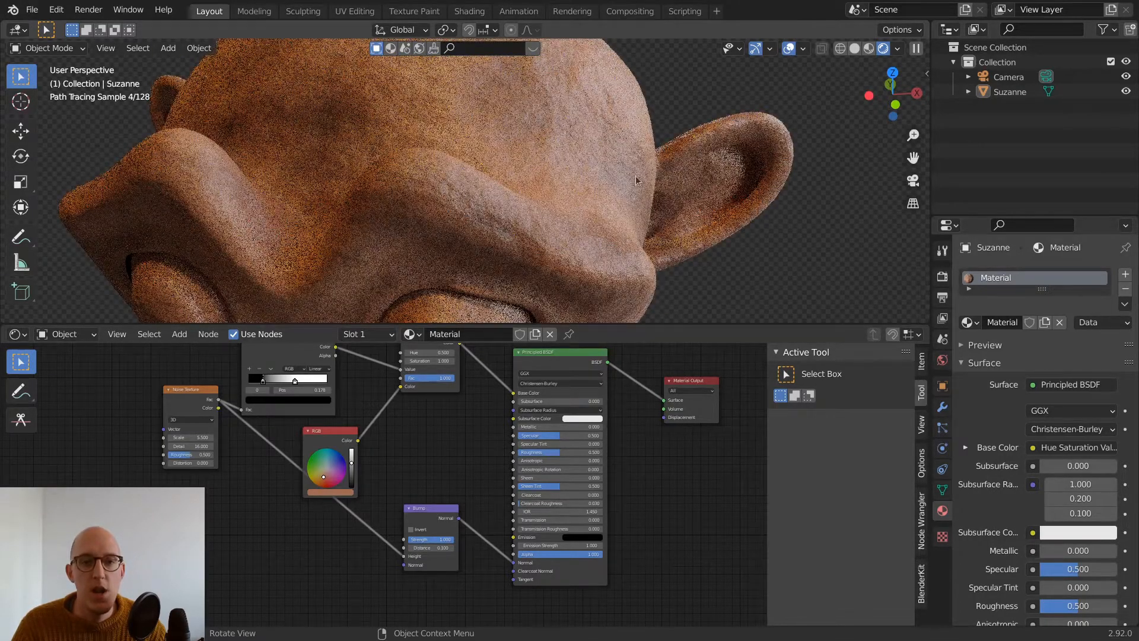
pyautogui.moveTo(570, 147); pyautogui.dragTo(665, 211, button='middle')
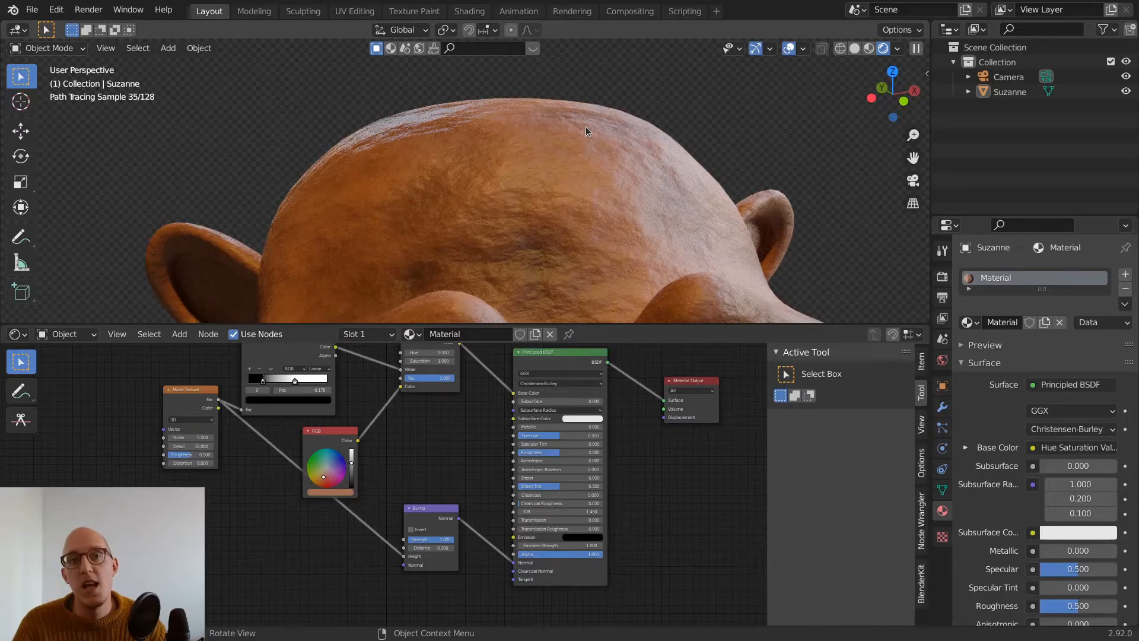
pyautogui.moveTo(555, 135); pyautogui.dragTo(717, 145, button='middle')
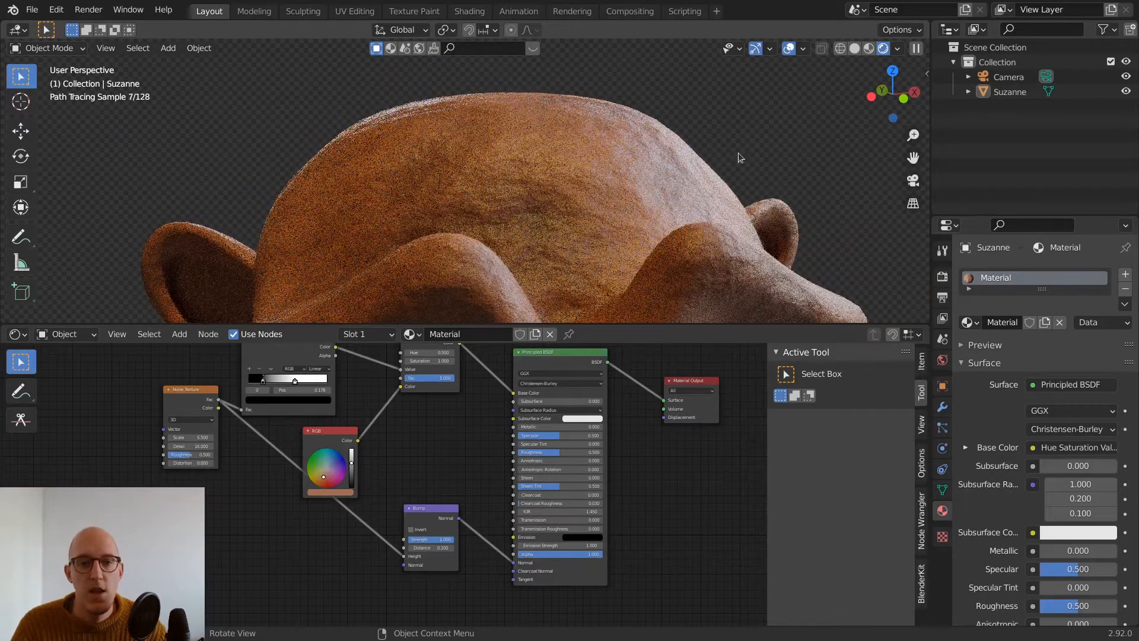
pyautogui.moveTo(692, 190); pyautogui.dragTo(523, 164, button='middle')
pyautogui.scroll(-1, 549, 242)
pyautogui.scroll(-2, 523, 164)
pyautogui.moveTo(615, 152); pyautogui.dragTo(675, 150, button='middle')
pyautogui.scroll(4, 632, 223)
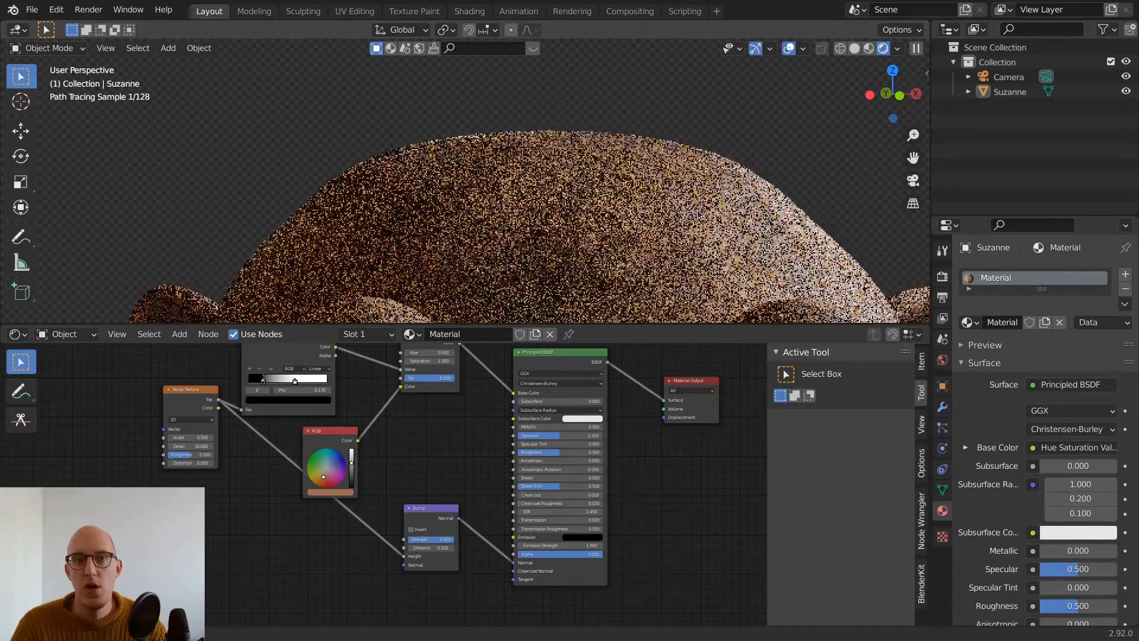
pyautogui.moveTo(318, 165); pyautogui.dragTo(327, 149, button='middle')
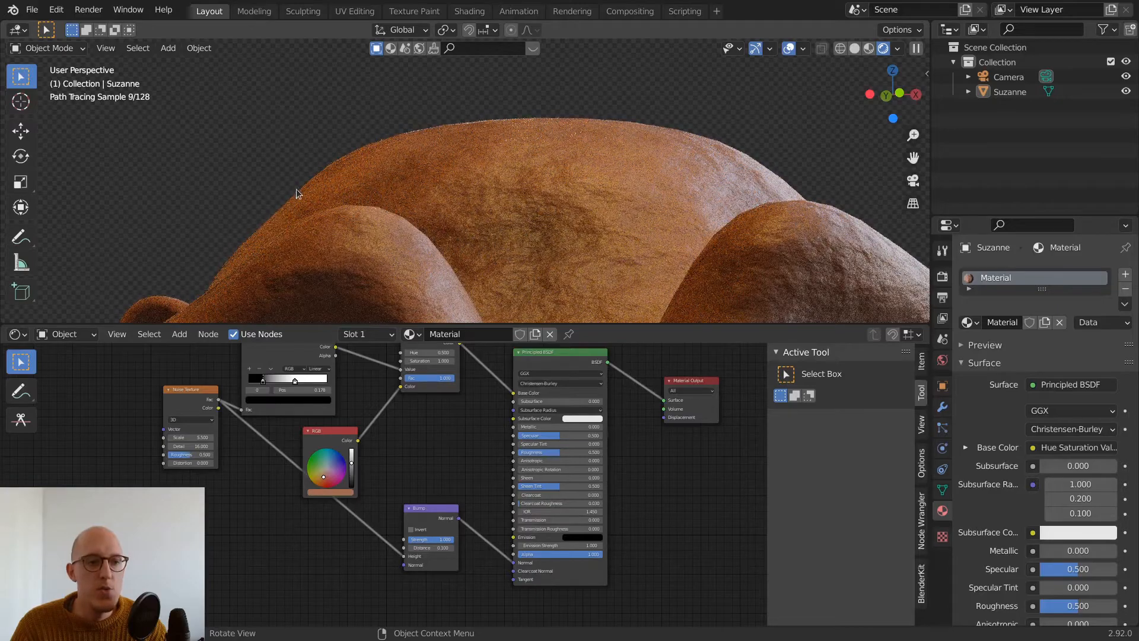
pyautogui.moveTo(623, 176); pyautogui.dragTo(607, 197, button='middle')
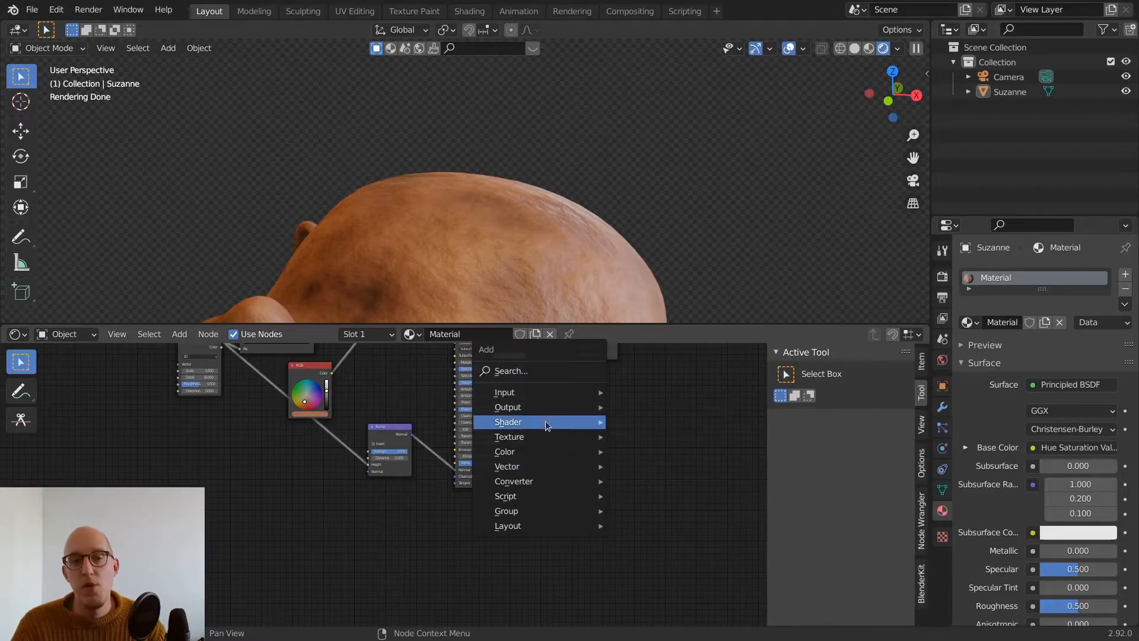
# Add a Displacement node below the Principled BSDF
pyautogui.moveTo(544, 466)
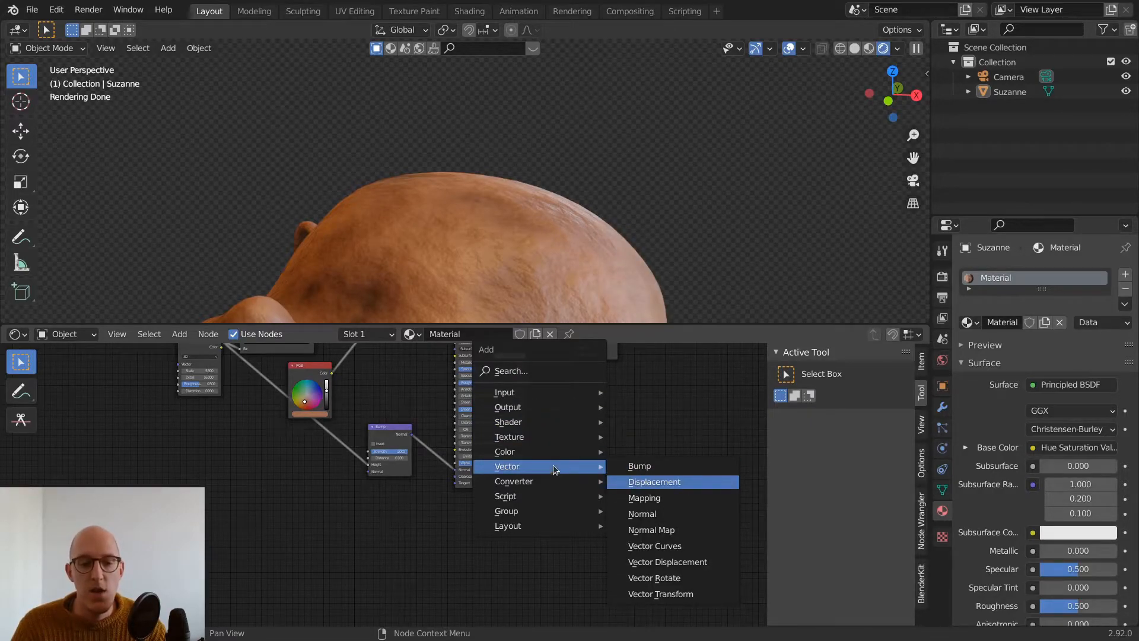
pyautogui.click(645, 483)
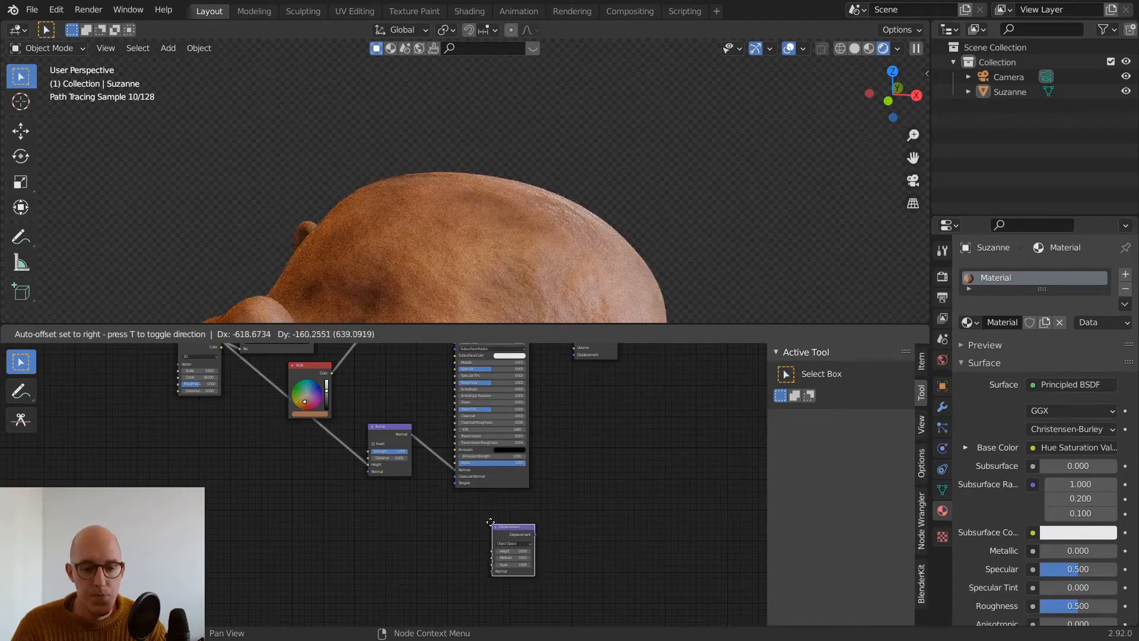
pyautogui.click(510, 537)
pyautogui.scroll(1, 744, 562)
pyautogui.keyDown('shift'); pyautogui.moveTo(664, 537); pyautogui.dragTo(529, 469, button='middle'); pyautogui.keyUp('shift')
pyautogui.scroll(1, 577, 463)
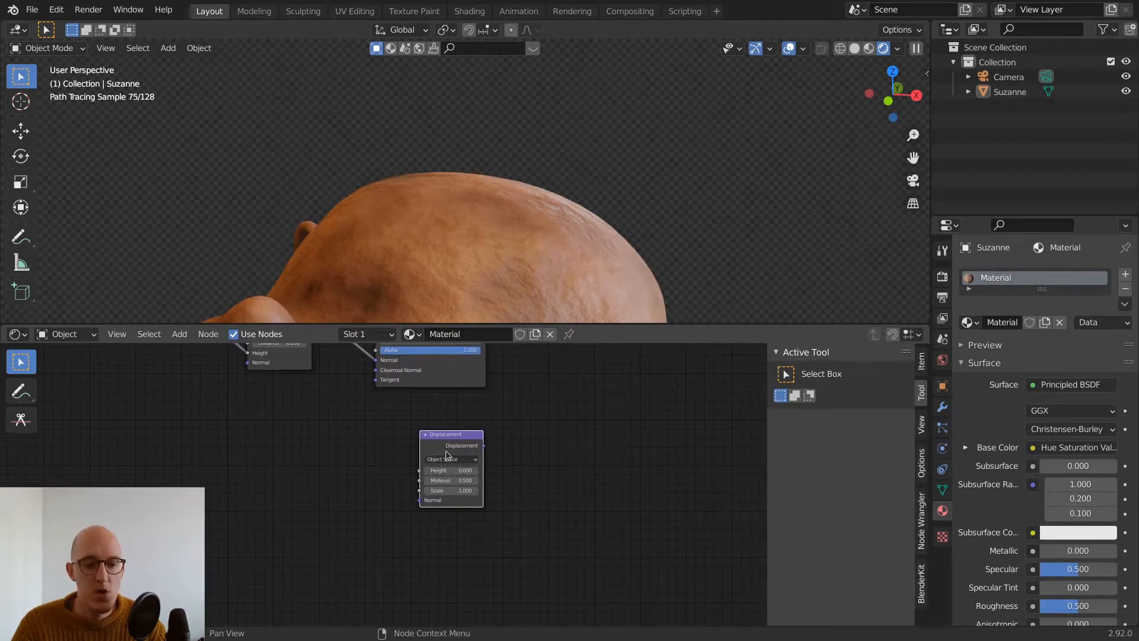
# Connect the Displacement node's output to the Material Output's Displacement input
pyautogui.scroll(-6, 493, 430)
pyautogui.keyDown('shift'); pyautogui.moveTo(493, 430); pyautogui.dragTo(426, 528, button='middle'); pyautogui.keyUp('shift')
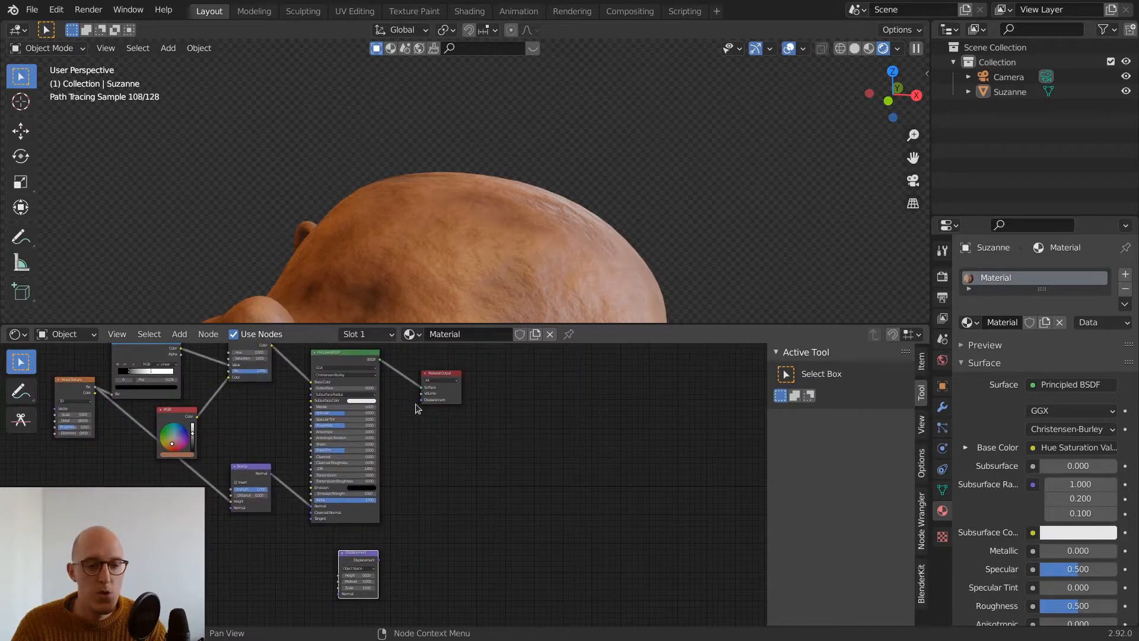
pyautogui.moveTo(379, 560); pyautogui.dragTo(425, 396)
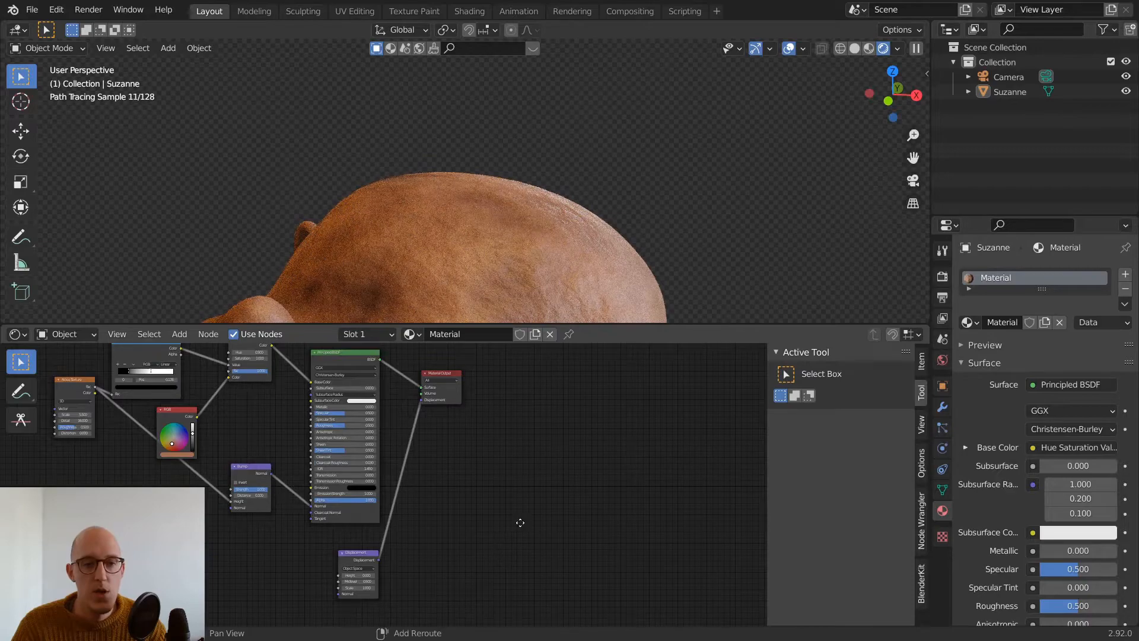
# Shift the Displacement node slightly so it sits directly beneath the Principled BSDF
pyautogui.keyDown('shift'); pyautogui.moveTo(417, 552); pyautogui.dragTo(480, 486, button='middle'); pyautogui.keyUp('shift')
pyautogui.scroll(4, 483, 492)
pyautogui.keyDown('shift'); pyautogui.moveTo(546, 515); pyautogui.dragTo(565, 486, button='middle'); pyautogui.keyUp('shift')
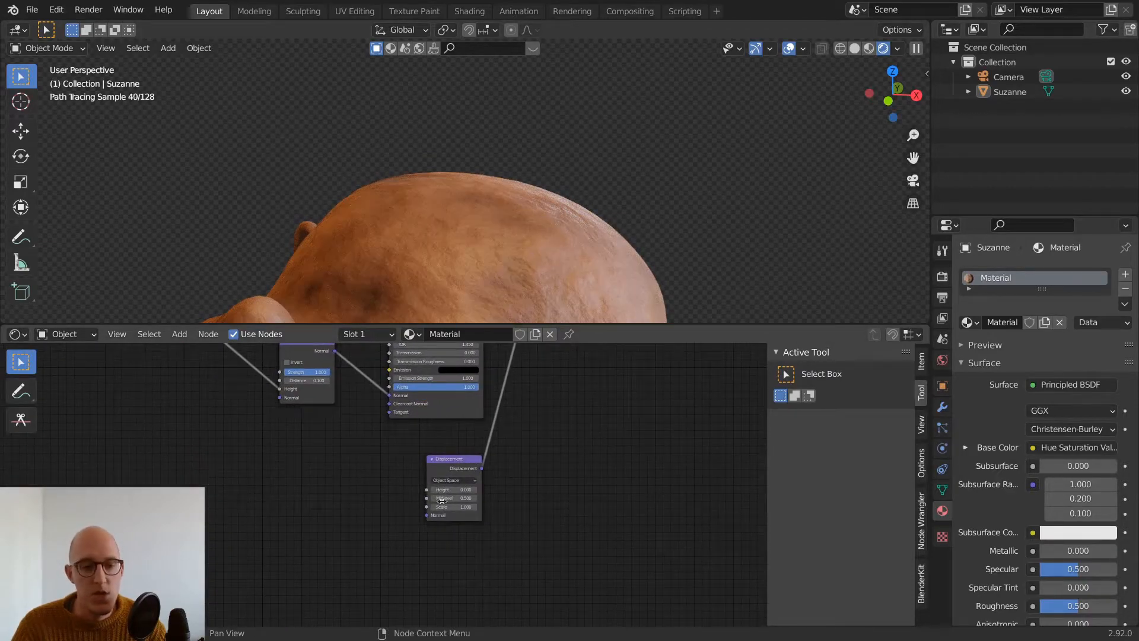
pyautogui.scroll(4, 486, 502)
pyautogui.moveTo(471, 451); pyautogui.dragTo(428, 435)
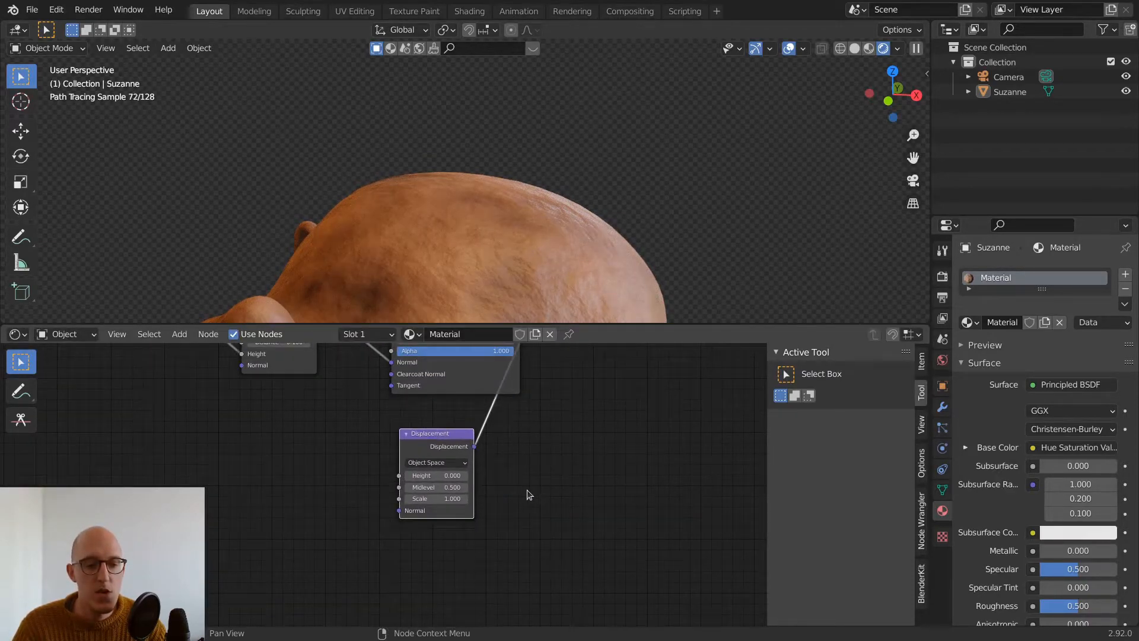
pyautogui.scroll(-2, 527, 489)
pyautogui.scroll(-1, 570, 521)
pyautogui.keyDown('shift'); pyautogui.moveTo(527, 481); pyautogui.dragTo(544, 507, button='middle'); pyautogui.keyUp('shift')
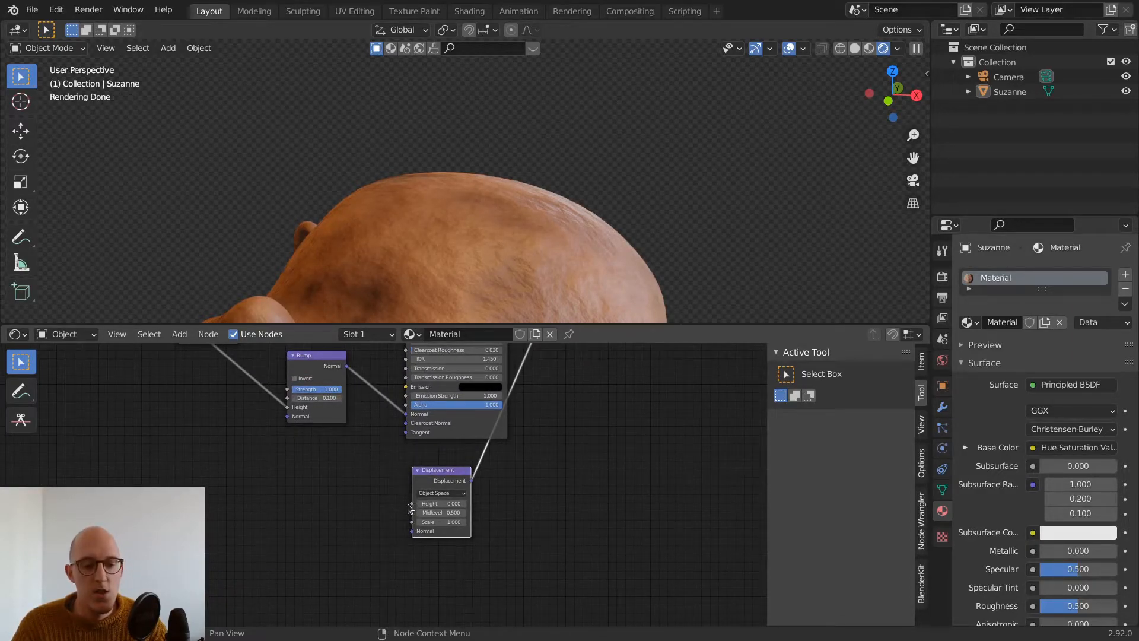
# Disconnect the Bump node's Normal output from the Principled BSDF's Normal input
pyautogui.press('Home')
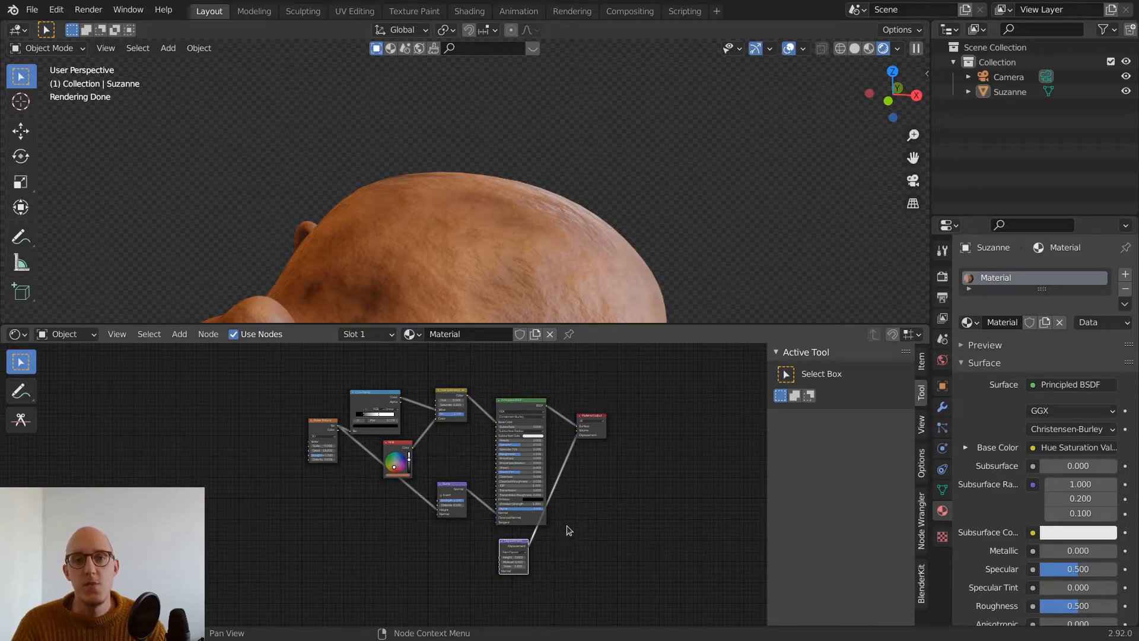
pyautogui.scroll(3, 575, 526)
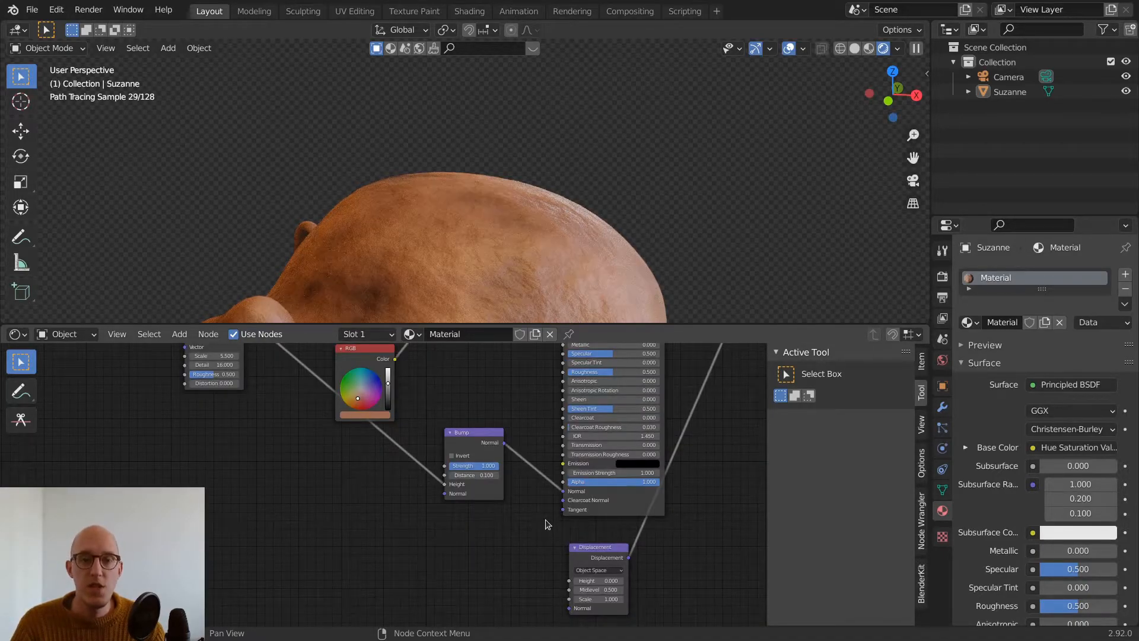
pyautogui.click(566, 496)
pyautogui.moveTo(565, 496); pyautogui.dragTo(530, 421)
pyautogui.scroll(-1, 506, 420)
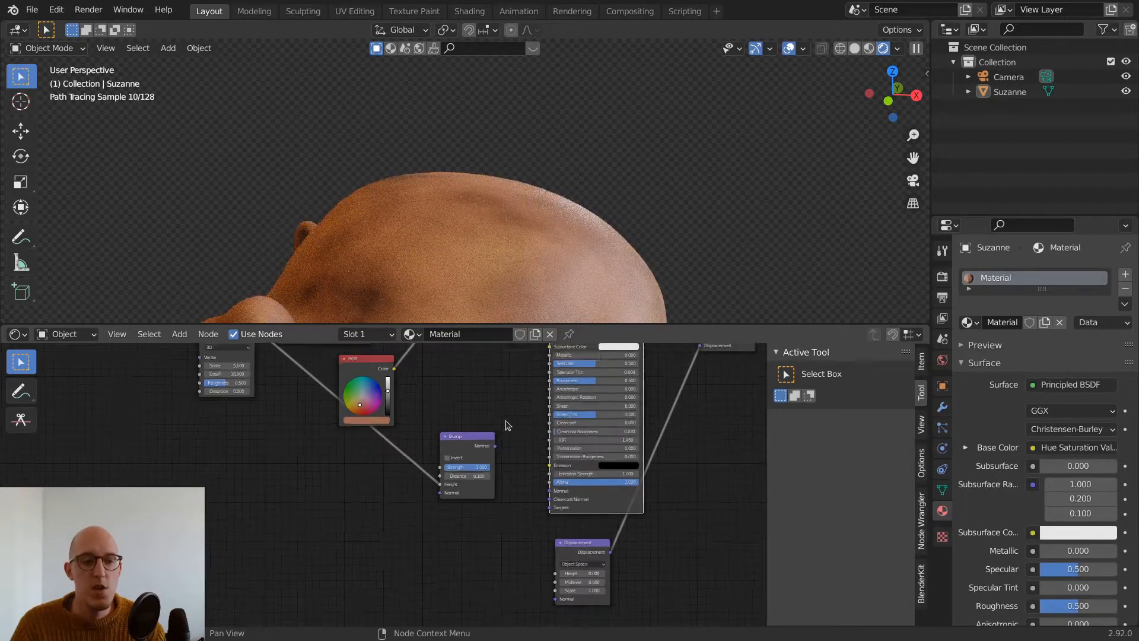
# Connect the Noise Texture's Fac output to the Displacement node's Height and inspect the relief on Suzanne's head
pyautogui.scroll(-2, 506, 420)
pyautogui.moveTo(255, 363); pyautogui.dragTo(505, 559)
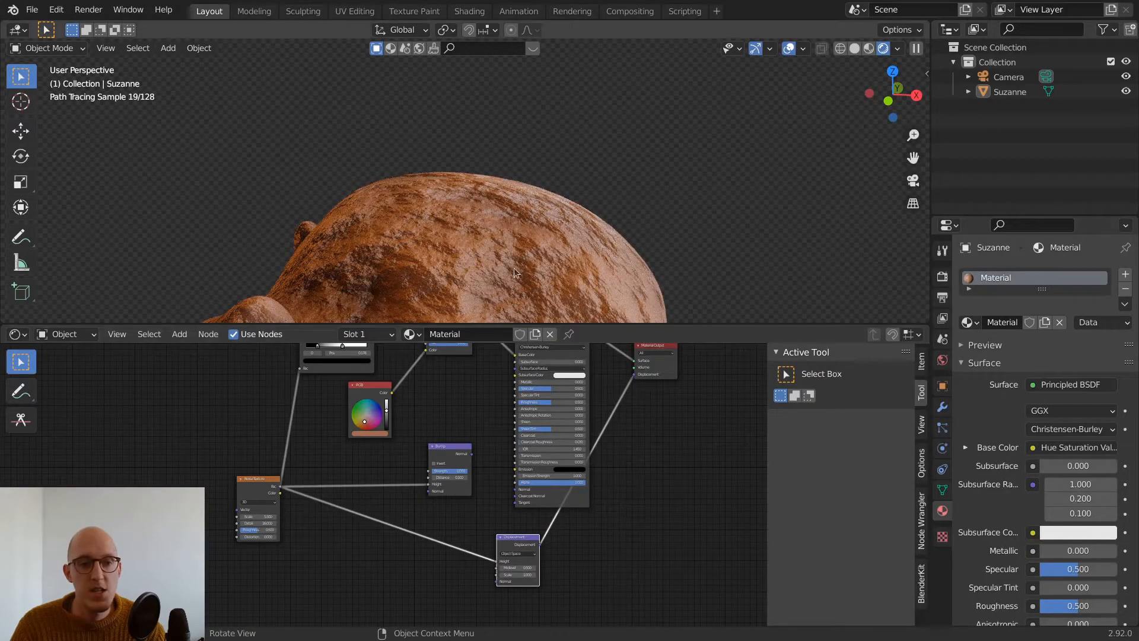
pyautogui.scroll(-4, 596, 238)
pyautogui.moveTo(595, 238)
pyautogui.mouseDown(button='middle')
pyautogui.moveTo(475, 221)
pyautogui.moveTo(517, 217)
pyautogui.moveTo(503, 194)
pyautogui.mouseUp(button='middle')
pyautogui.scroll(2, 502, 202)
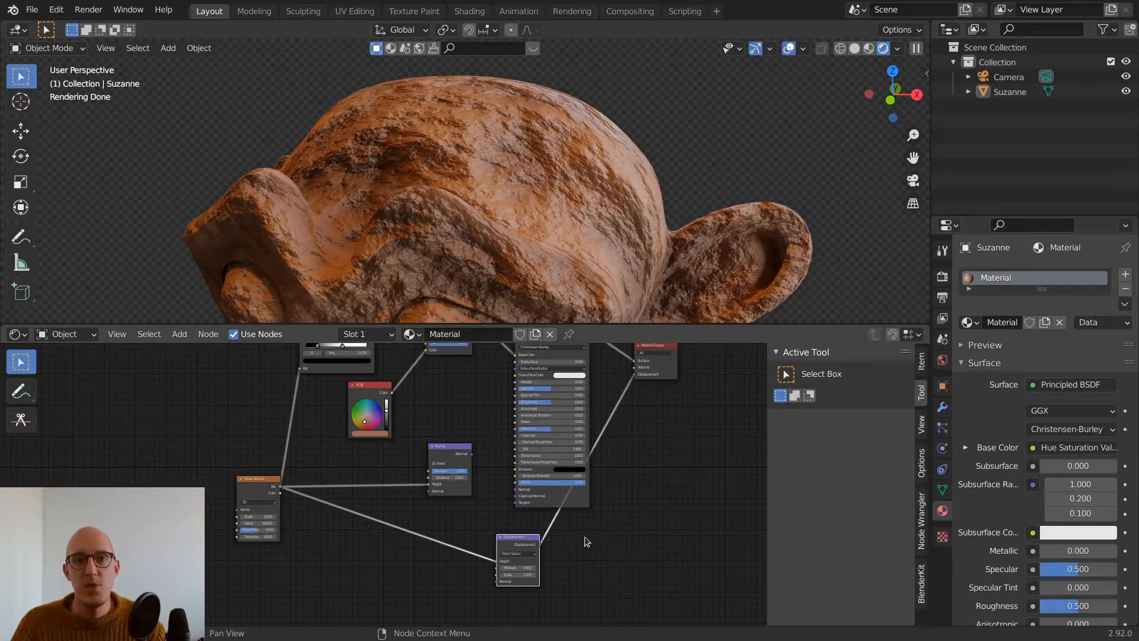
# Nudge the Displacement node aside and set the material's surface displacement method to Displacement Only
pyautogui.moveTo(515, 540); pyautogui.dragTo(524, 538)
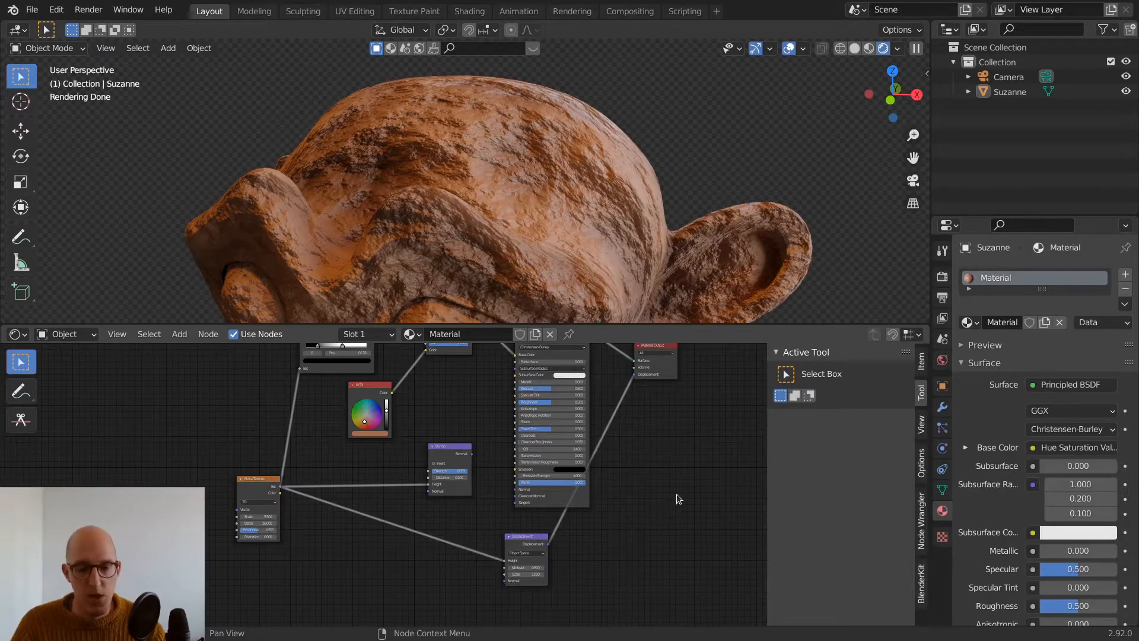
pyautogui.press('n')
pyautogui.press('n')
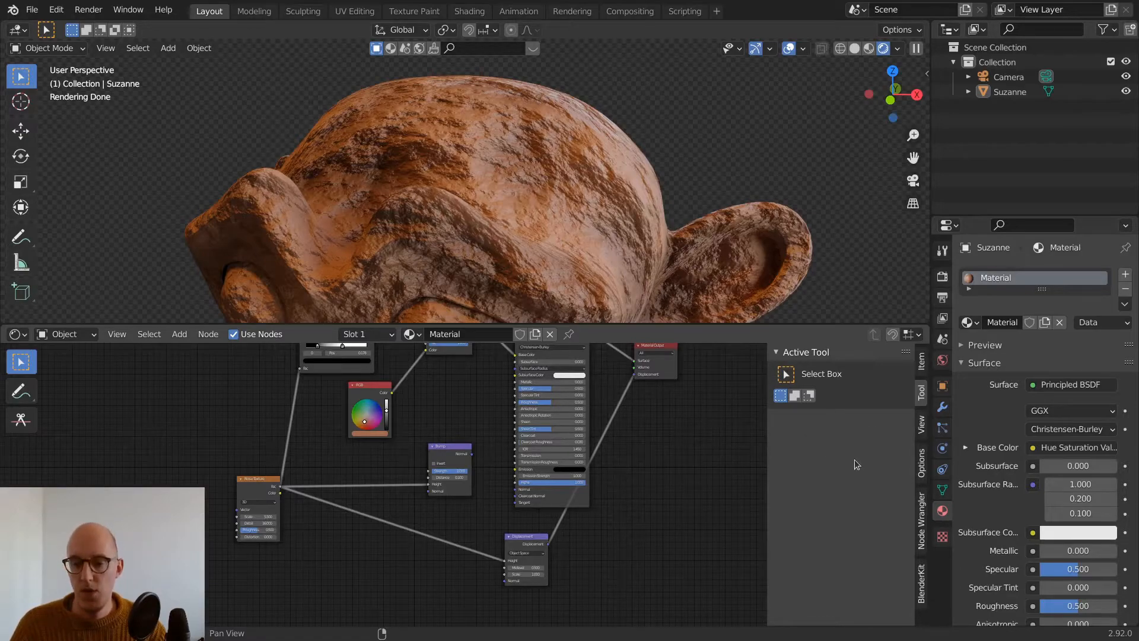
pyautogui.click(922, 462)
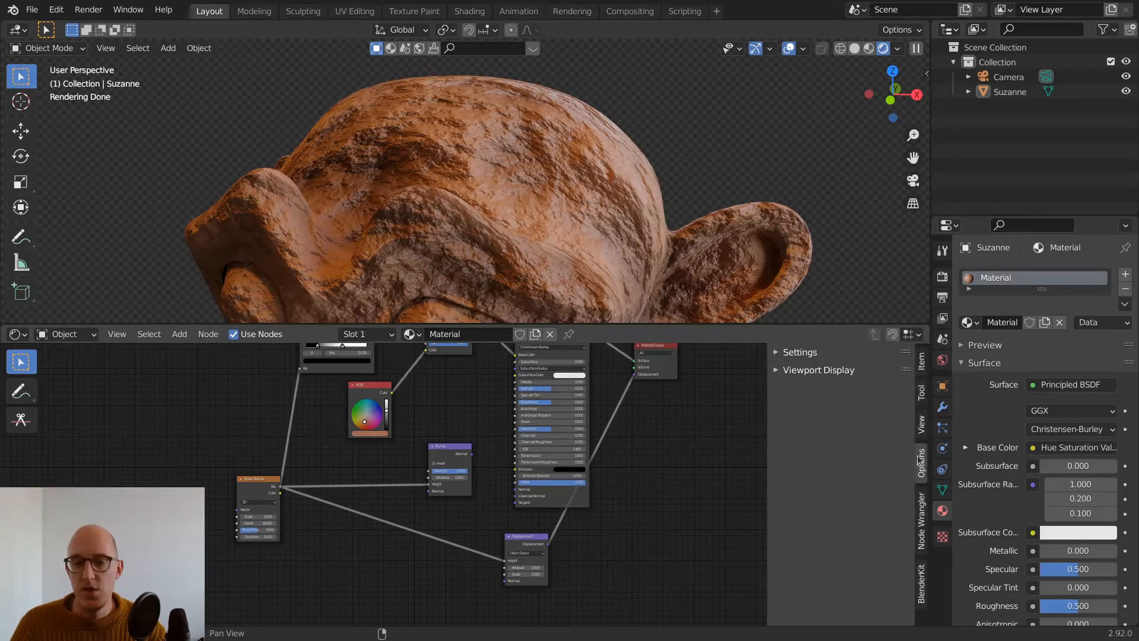
pyautogui.click(779, 352)
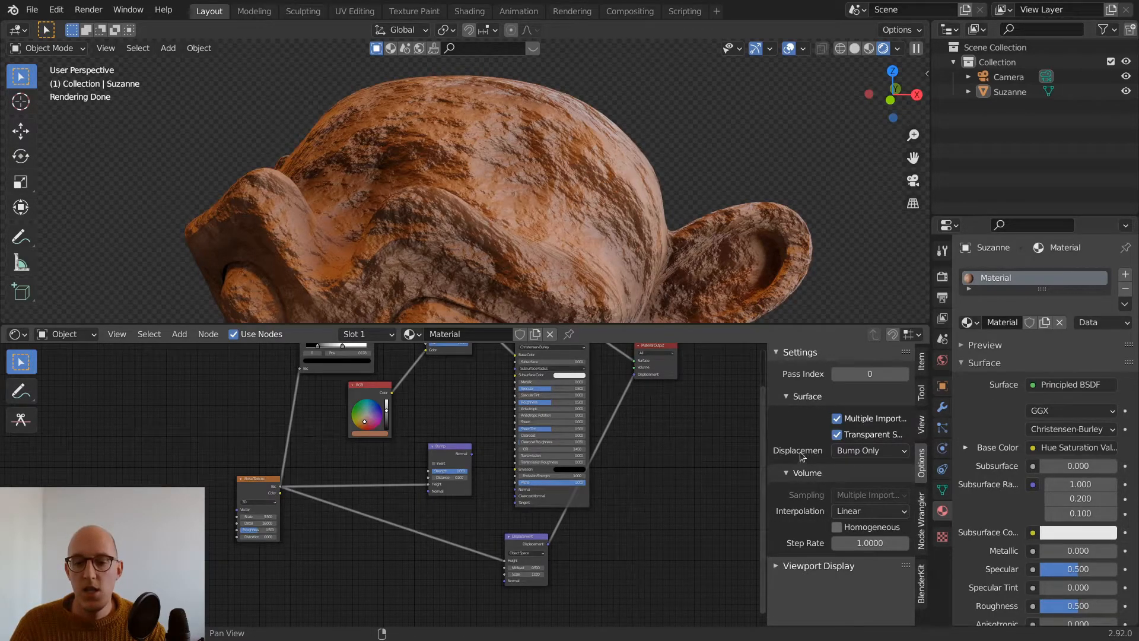
pyautogui.click(878, 452)
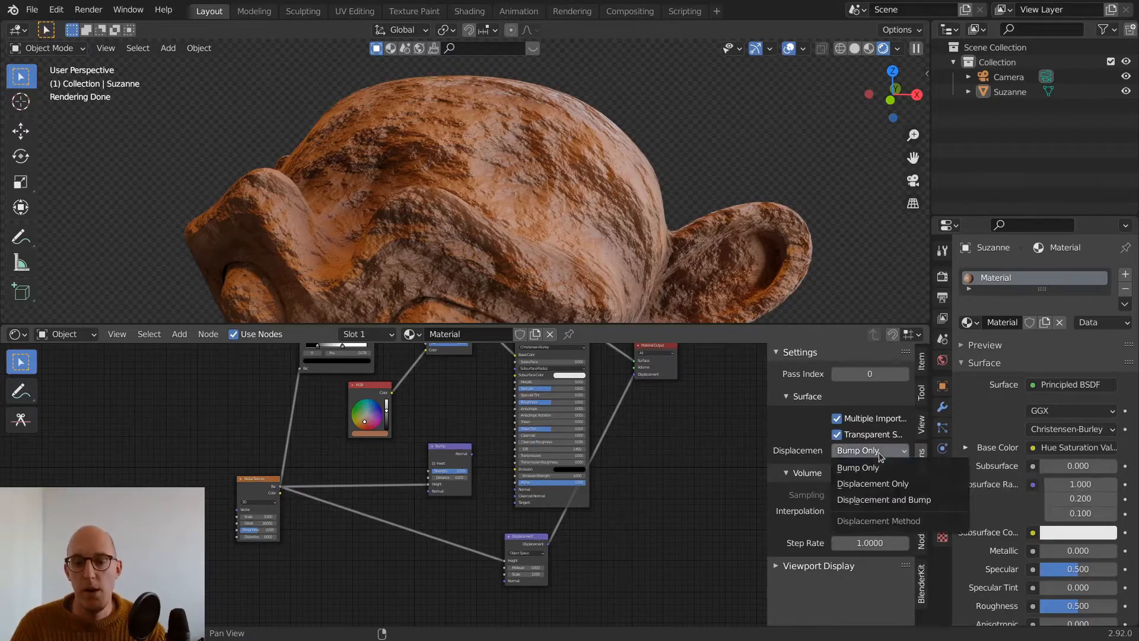
pyautogui.click(892, 488)
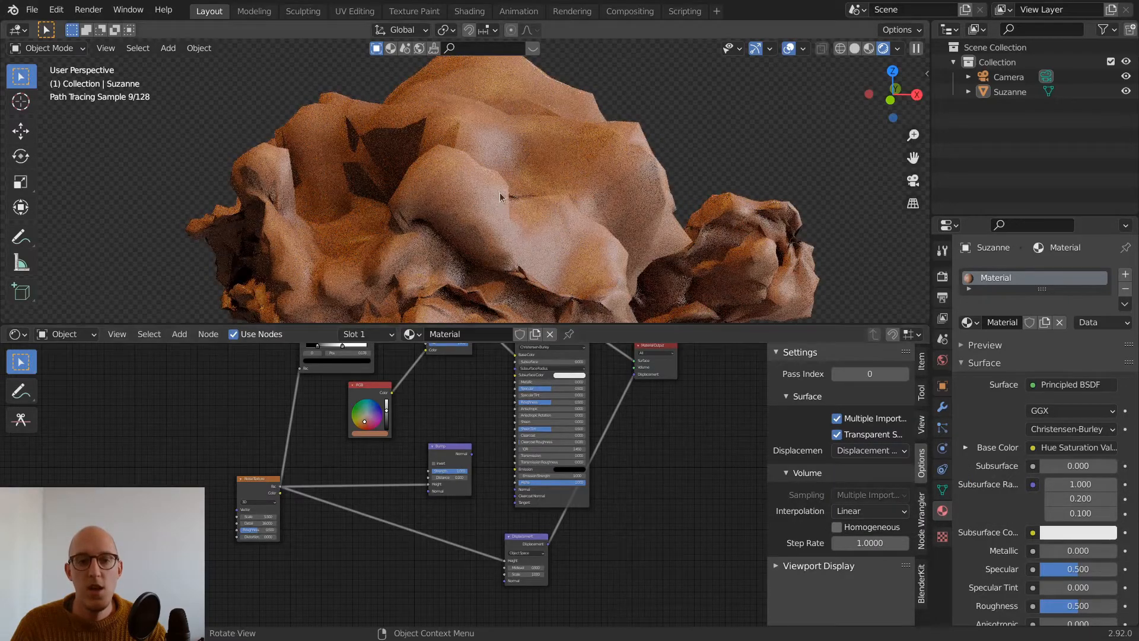
# Reduce the Displacement node's Scale to 0.1
pyautogui.scroll(-3, 499, 198)
pyautogui.moveTo(579, 216); pyautogui.dragTo(547, 212, button='middle')
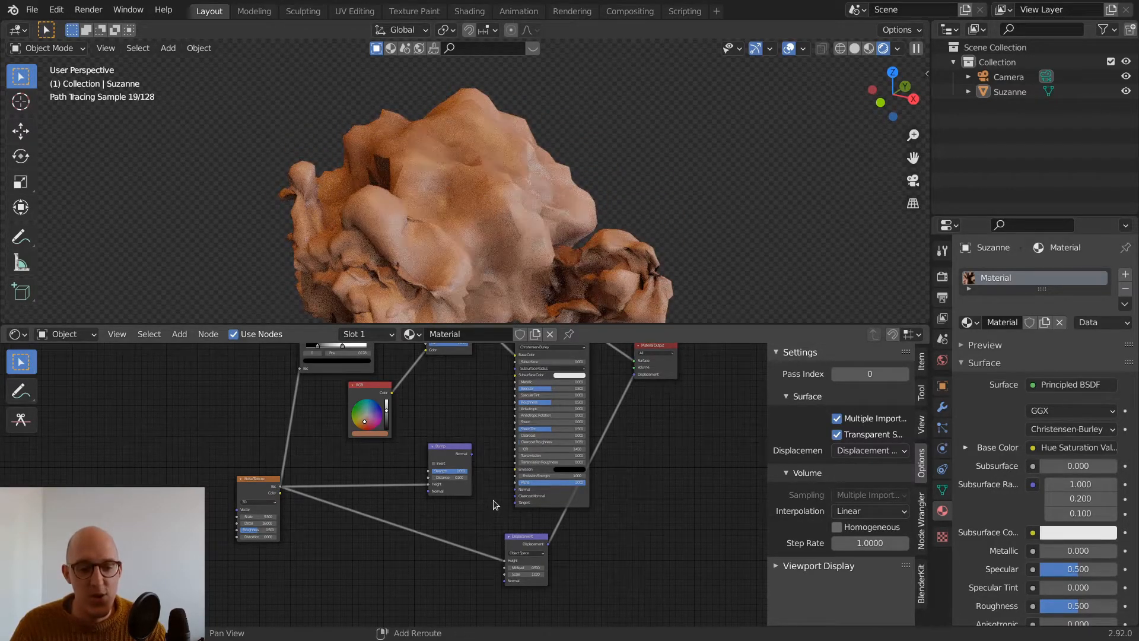
pyautogui.keyDown('shift'); pyautogui.moveTo(493, 502); pyautogui.dragTo(495, 438, button='middle'); pyautogui.keyUp('shift')
pyautogui.scroll(2, 611, 553)
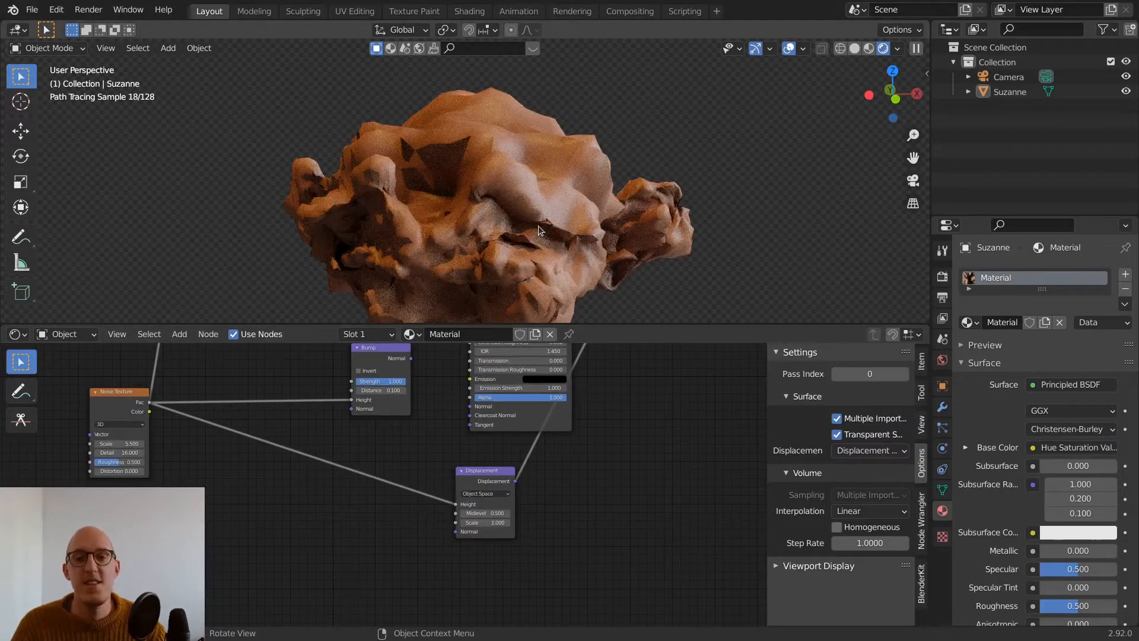
pyautogui.scroll(1, 510, 550)
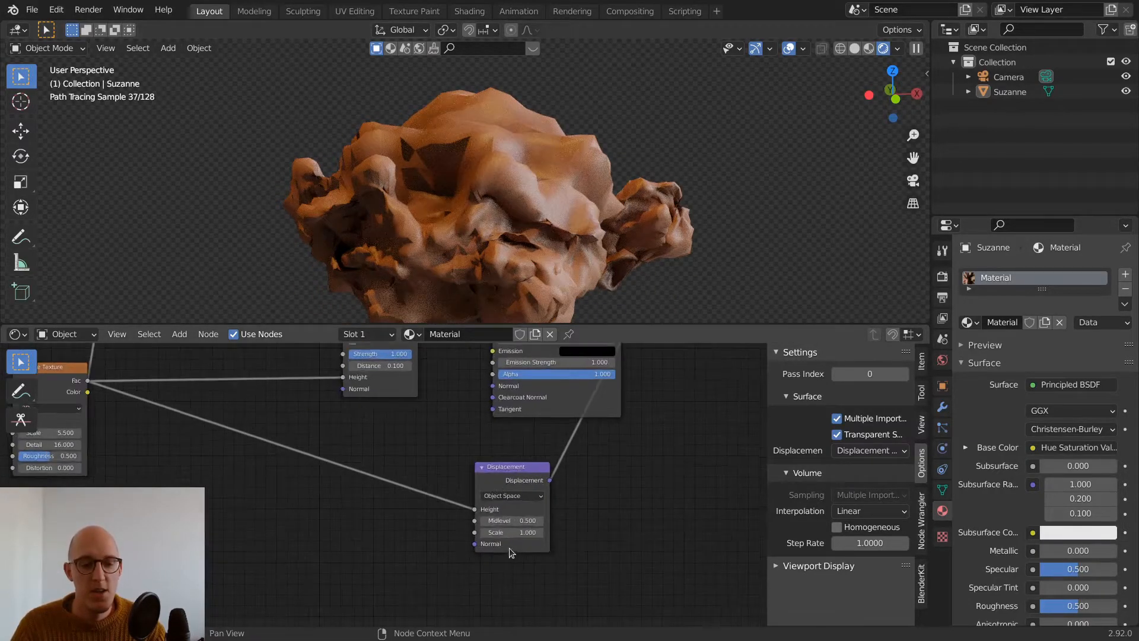
pyautogui.click(532, 531)
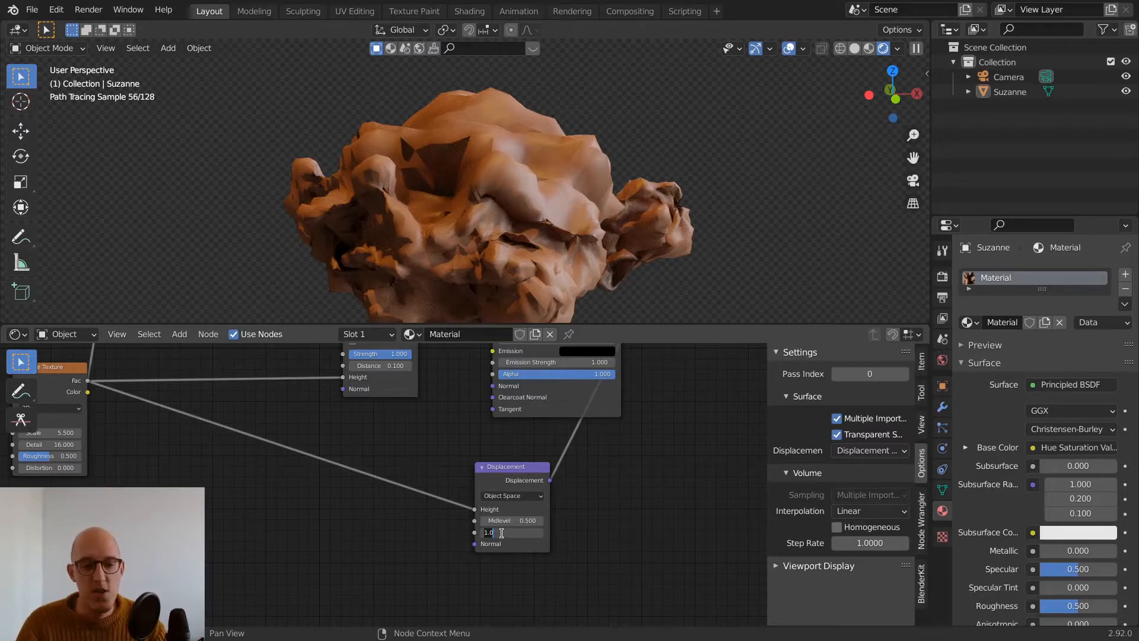
pyautogui.write('0.1')
pyautogui.press('Return')
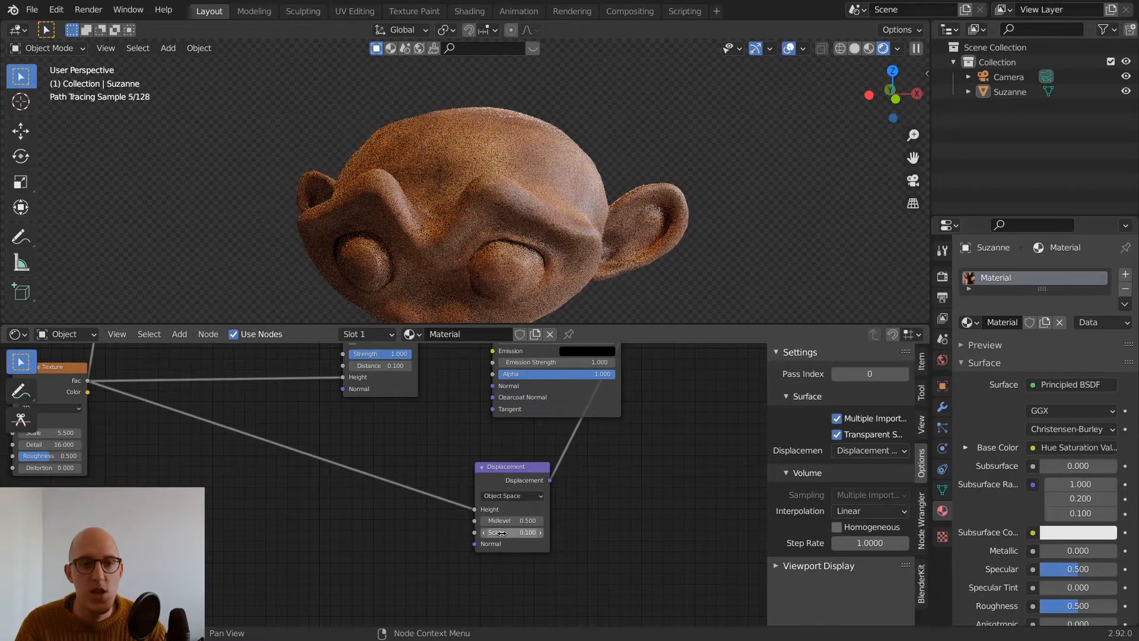
# Set the Displacement node's Scale to 0.2 and inspect the relief on Suzanne's head from several angles
pyautogui.click(509, 532)
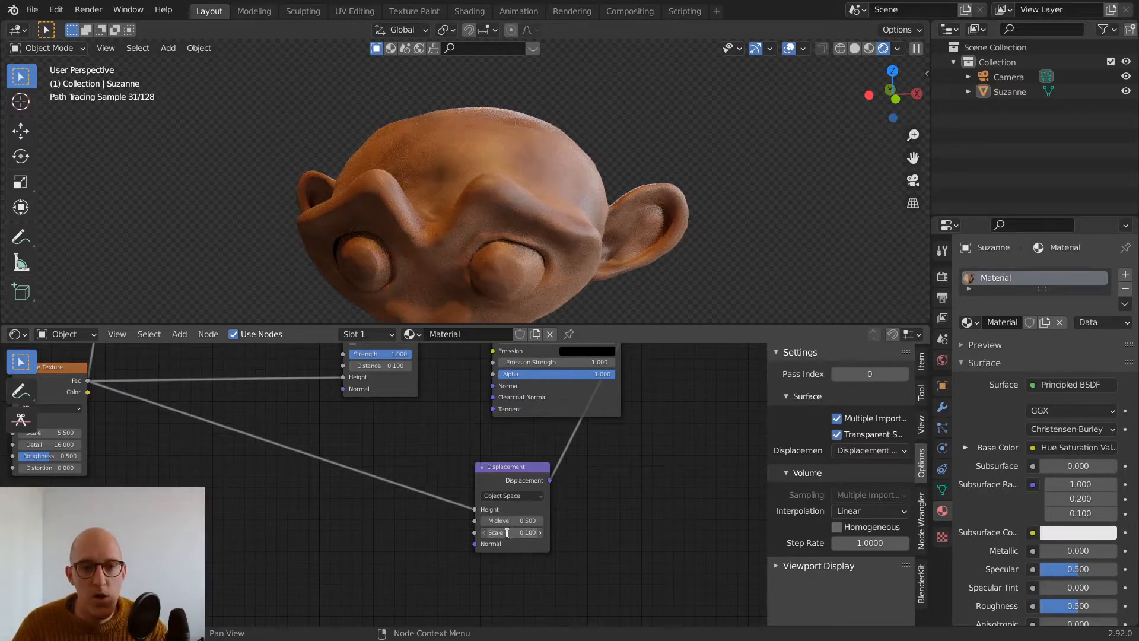
pyautogui.write('0.2')
pyautogui.press('Return')
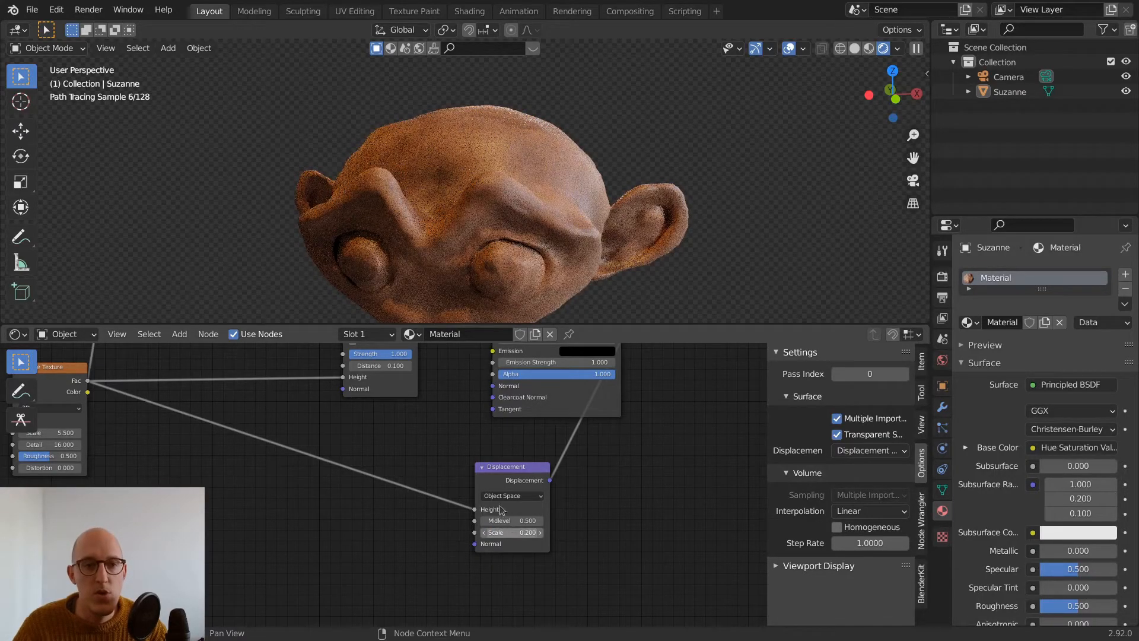
pyautogui.moveTo(636, 159); pyautogui.dragTo(417, 140, button='middle')
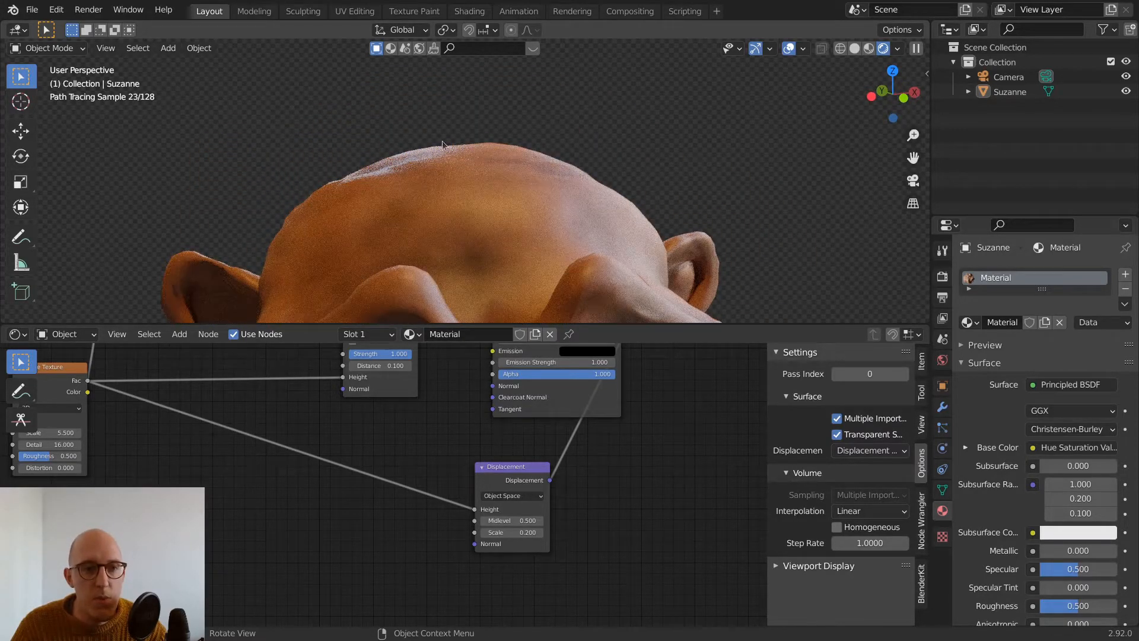
pyautogui.moveTo(521, 222); pyautogui.dragTo(483, 145, button='middle')
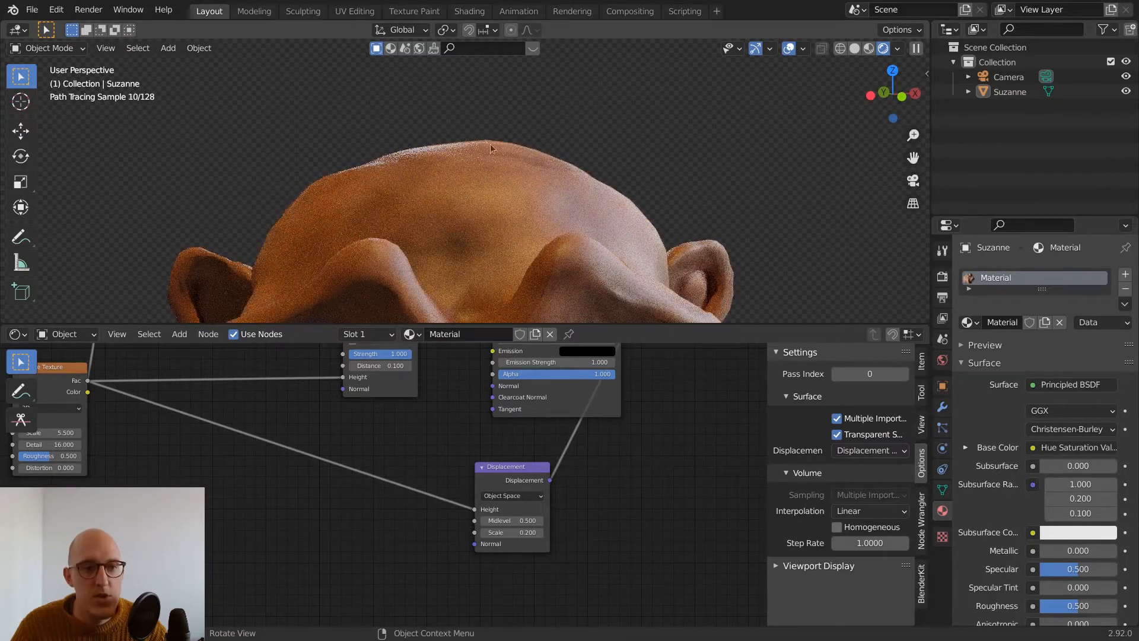
pyautogui.moveTo(585, 205)
pyautogui.mouseDown(button='middle')
pyautogui.moveTo(494, 231)
pyautogui.moveTo(571, 117)
pyautogui.moveTo(532, 180)
pyautogui.moveTo(570, 190)
pyautogui.mouseUp(button='middle')
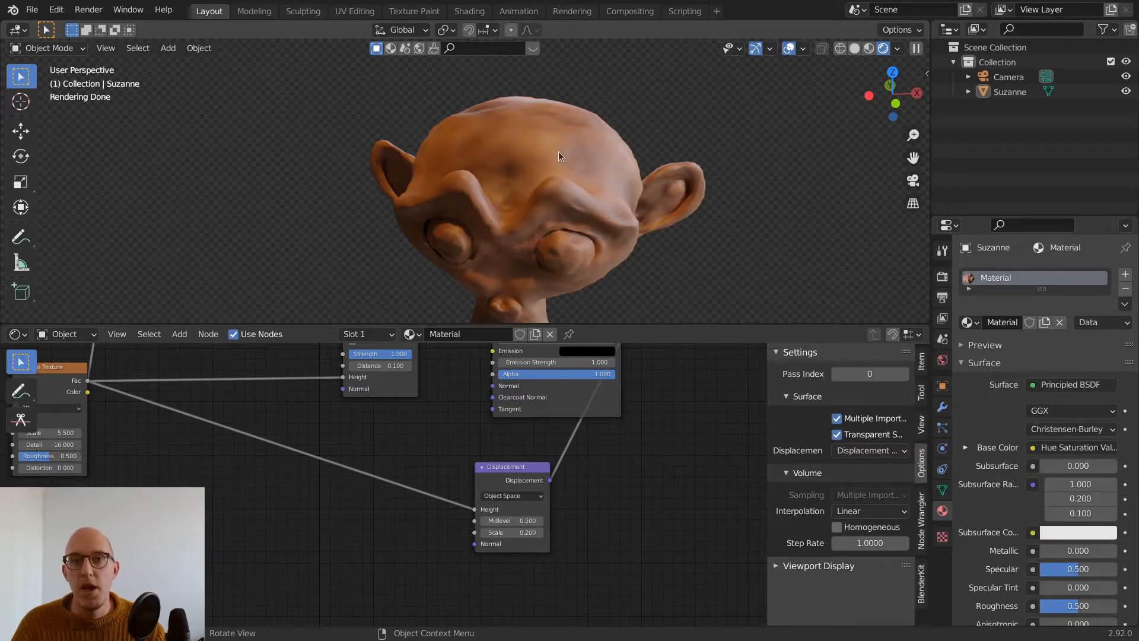
# Select Suzanne and set the Cycles feature set to Experimental
pyautogui.click(558, 196)
pyautogui.moveTo(558, 195); pyautogui.dragTo(699, 181, button='middle')
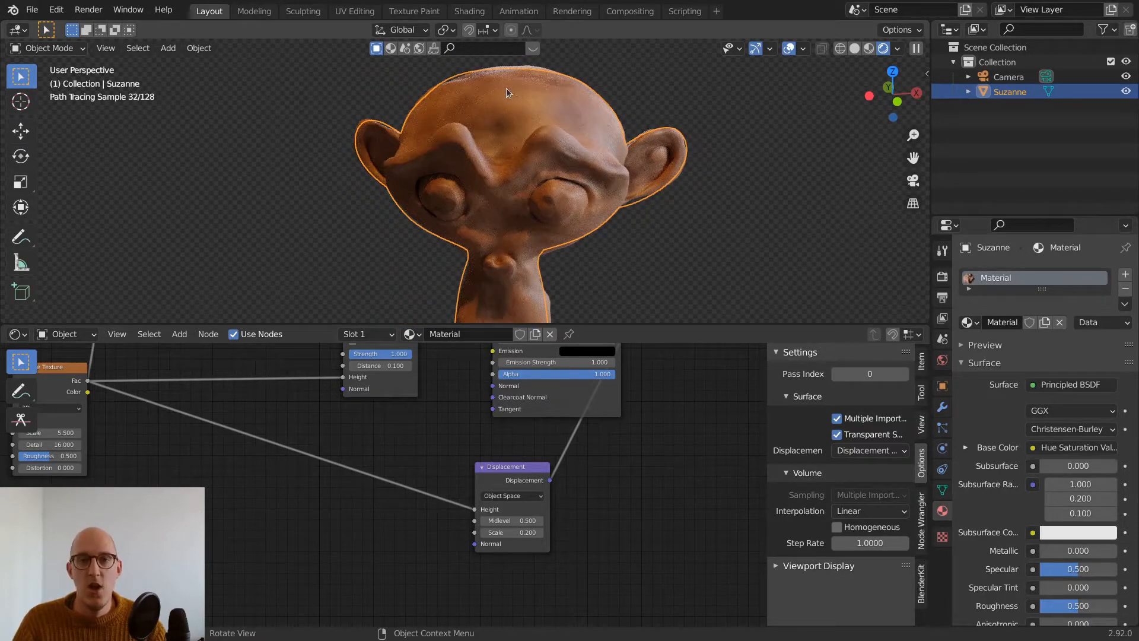
pyautogui.scroll(-2, 558, 184)
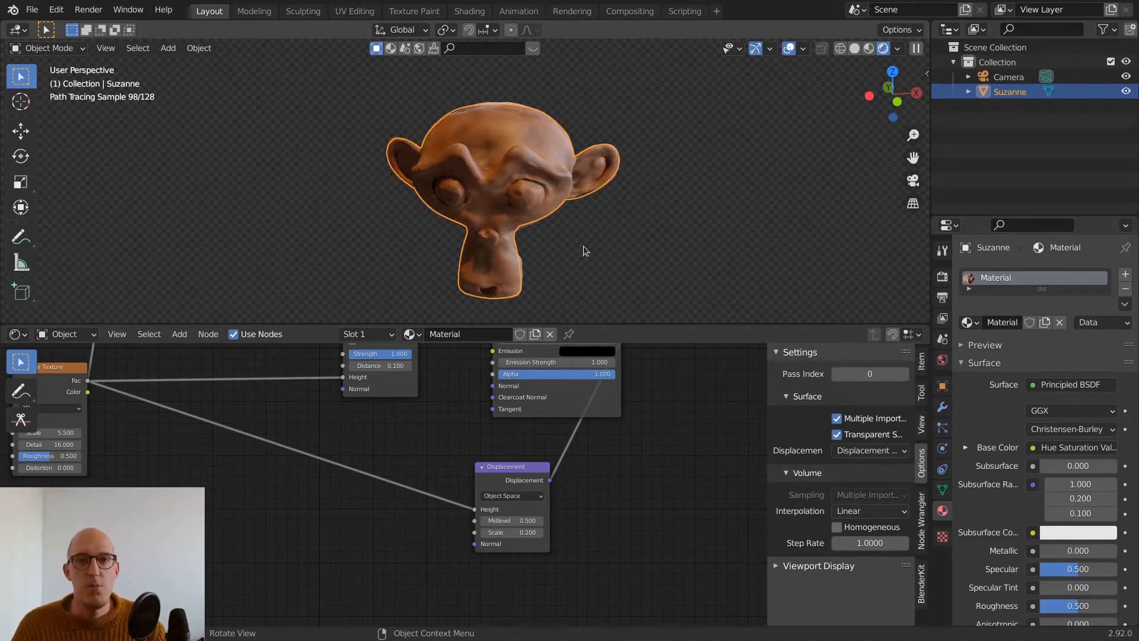
pyautogui.scroll(2, 610, 232)
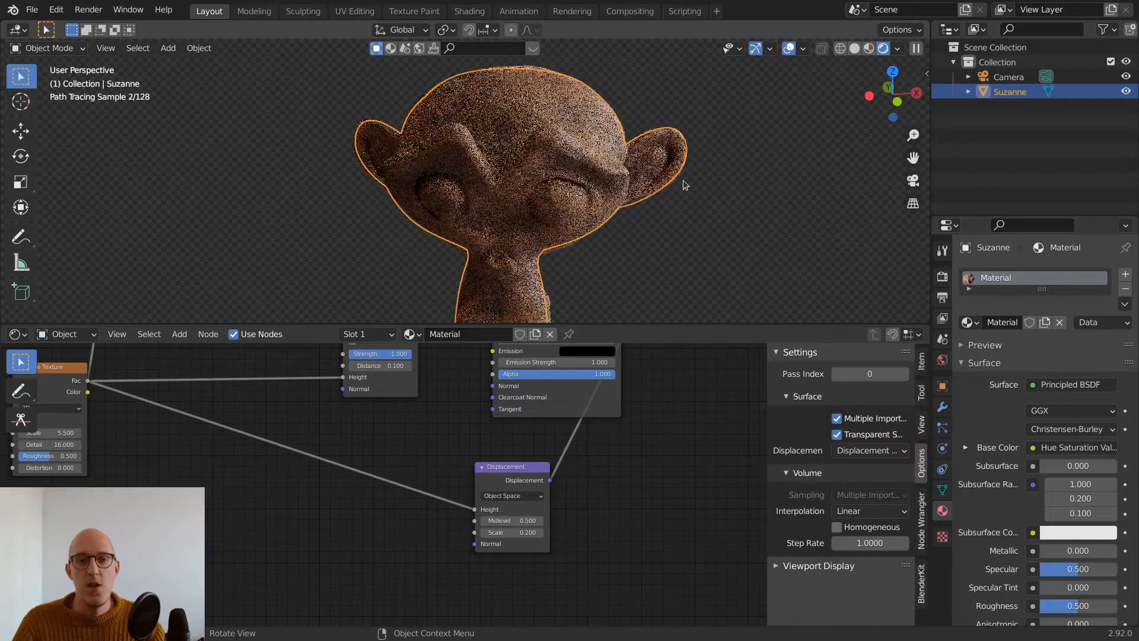
pyautogui.moveTo(682, 180); pyautogui.dragTo(634, 236, button='middle')
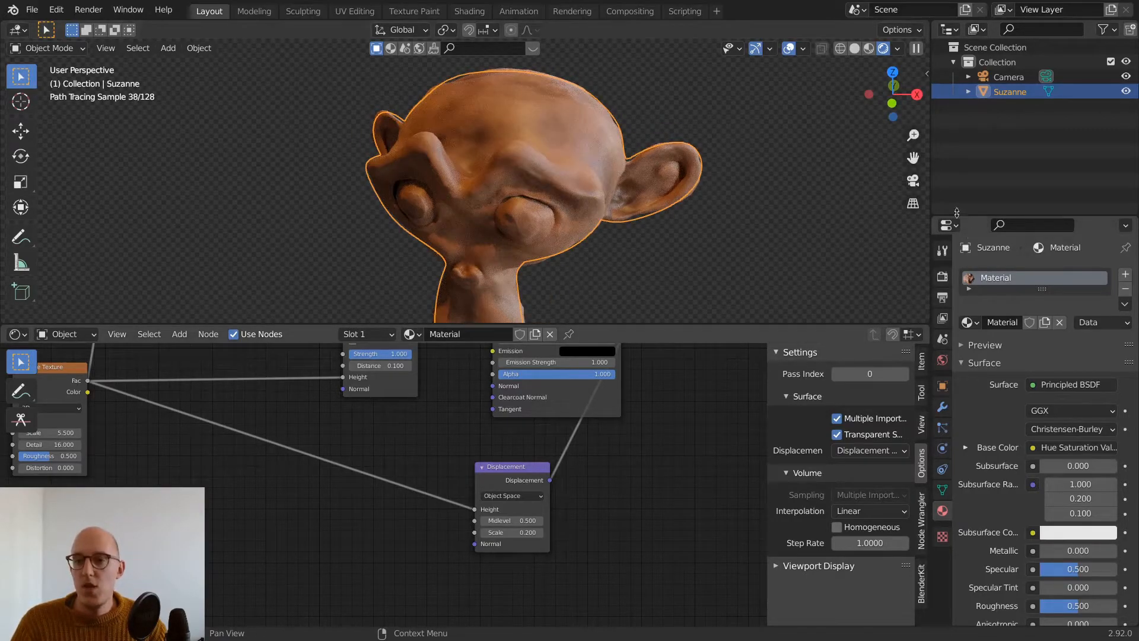
pyautogui.click(942, 277)
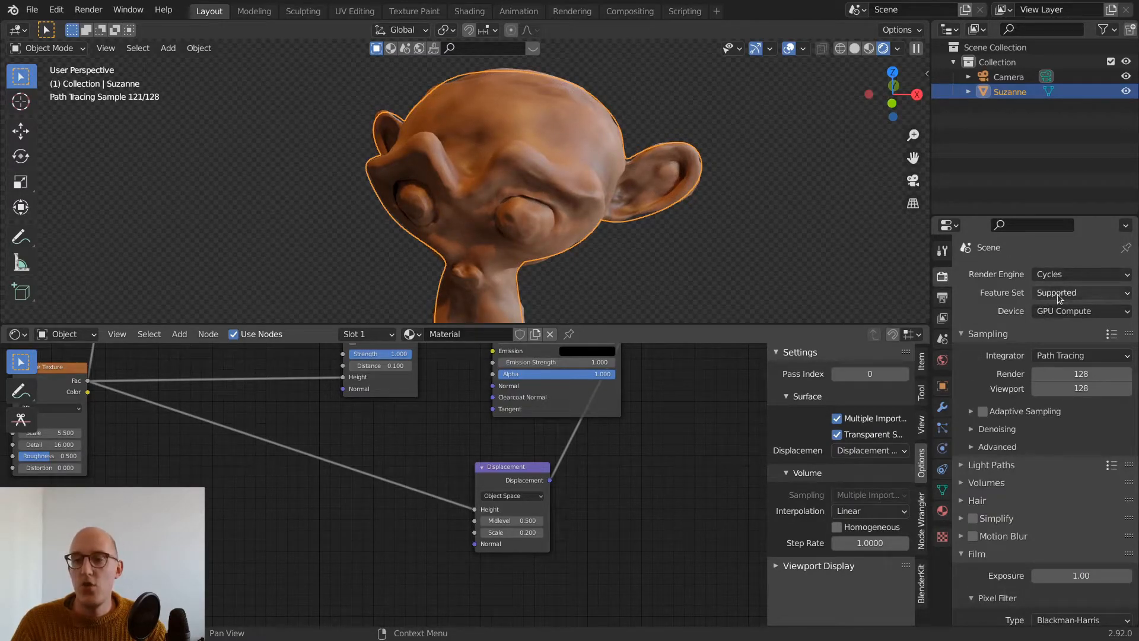
pyautogui.click(1084, 297)
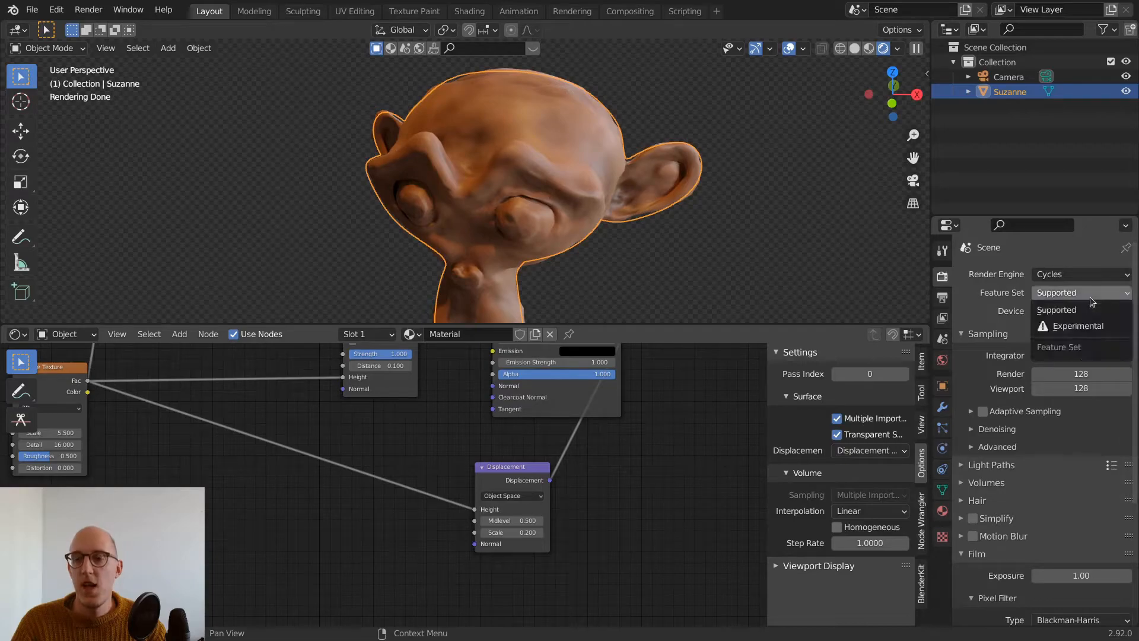
pyautogui.click(1084, 326)
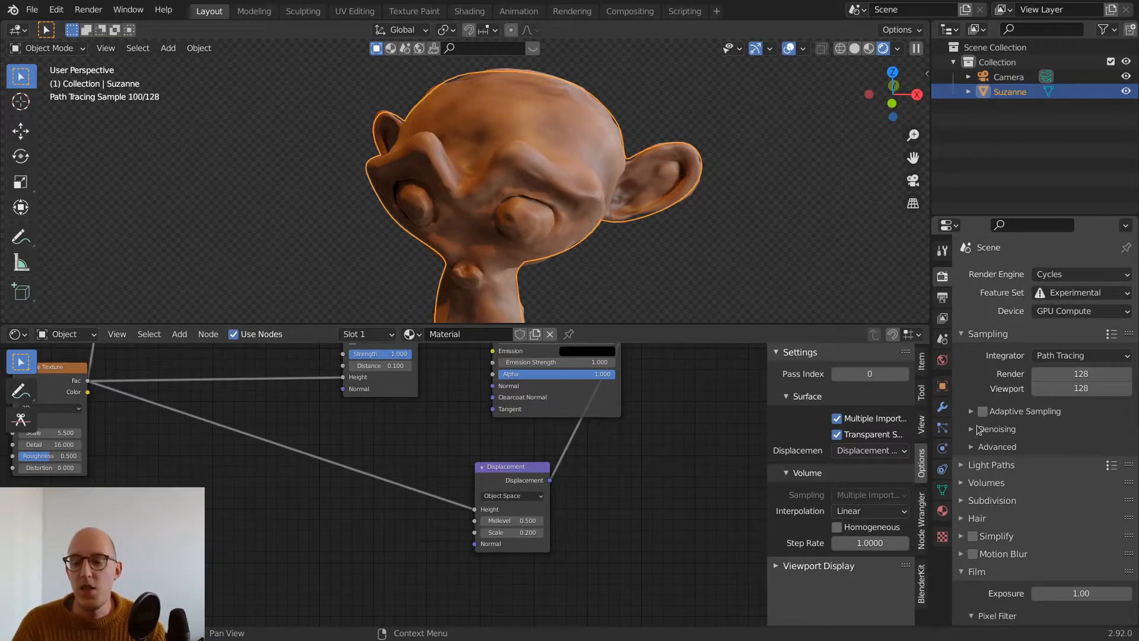
# Add a Subdivision Surface modifier to Suzanne and enable its Adaptive Subdivision option
pyautogui.click(945, 408)
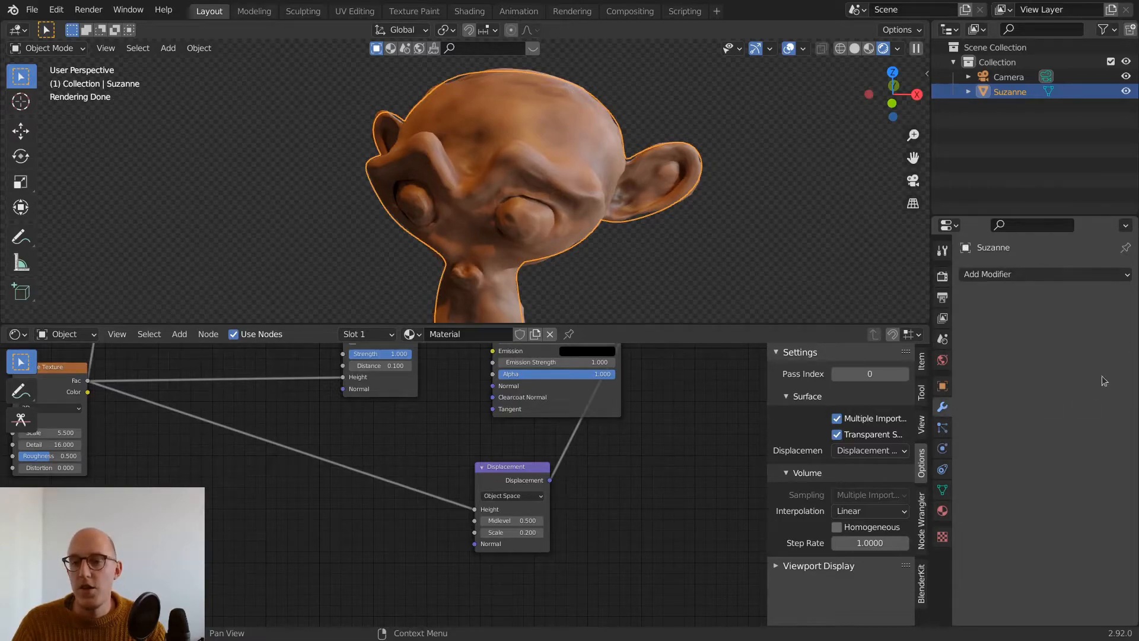
pyautogui.click(1009, 274)
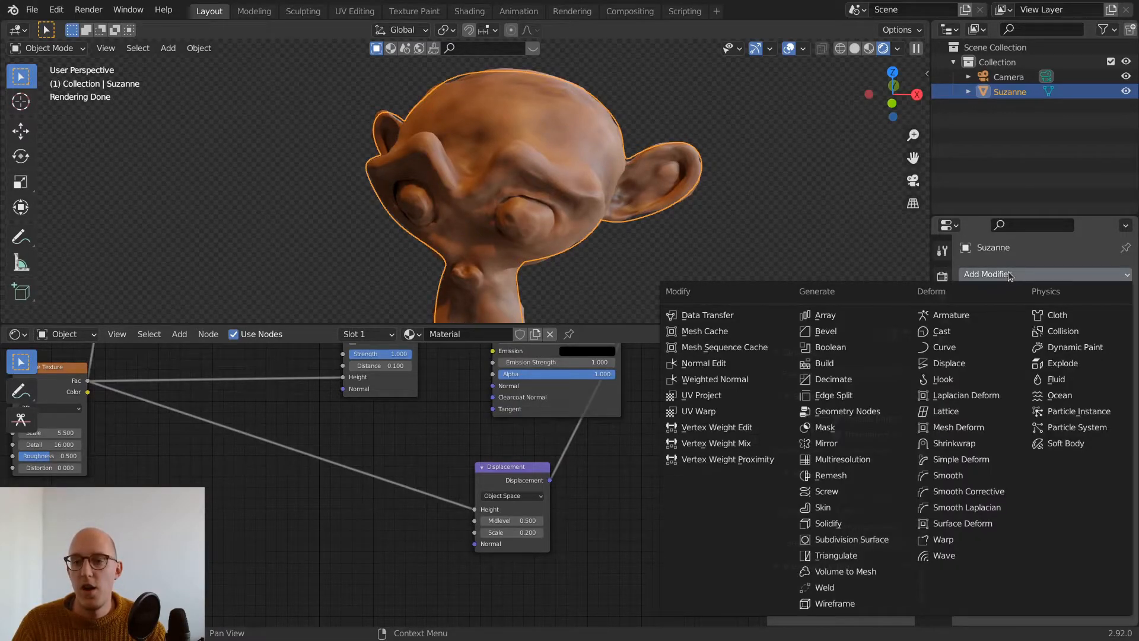
pyautogui.click(863, 540)
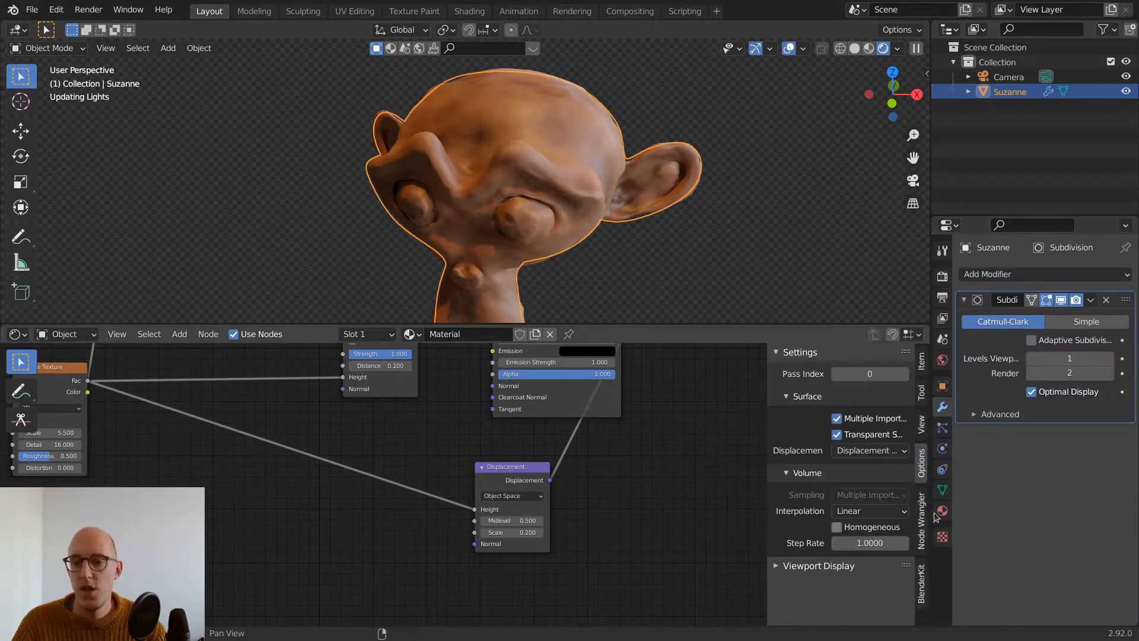
pyautogui.click(1044, 342)
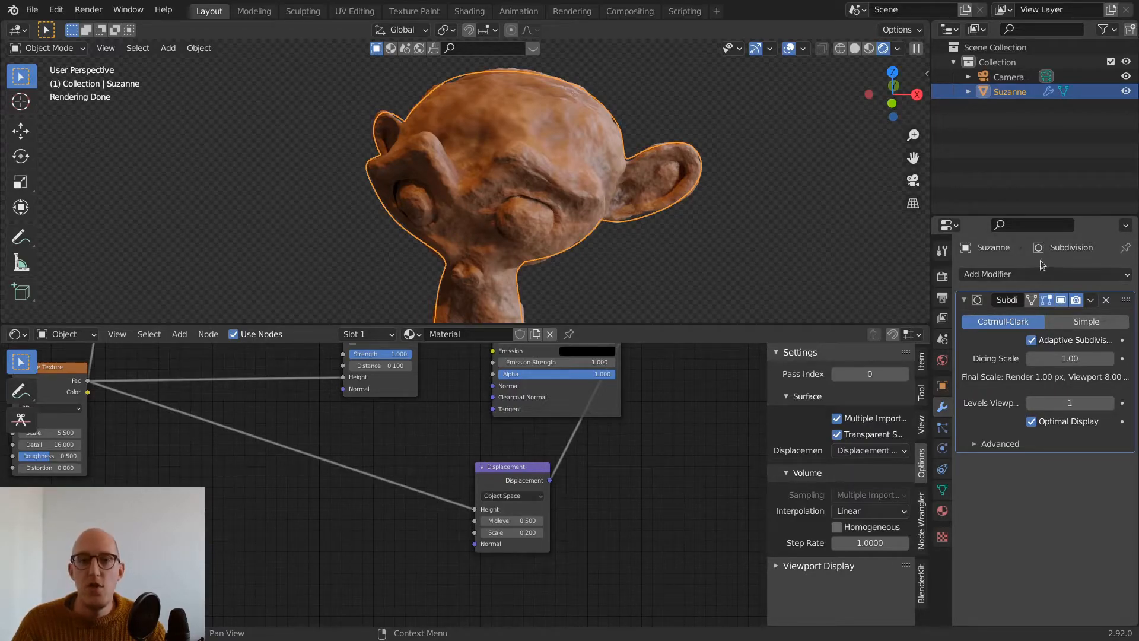
# Set the viewport dicing rate to 4 px in the render settings for subdivision
pyautogui.click(944, 277)
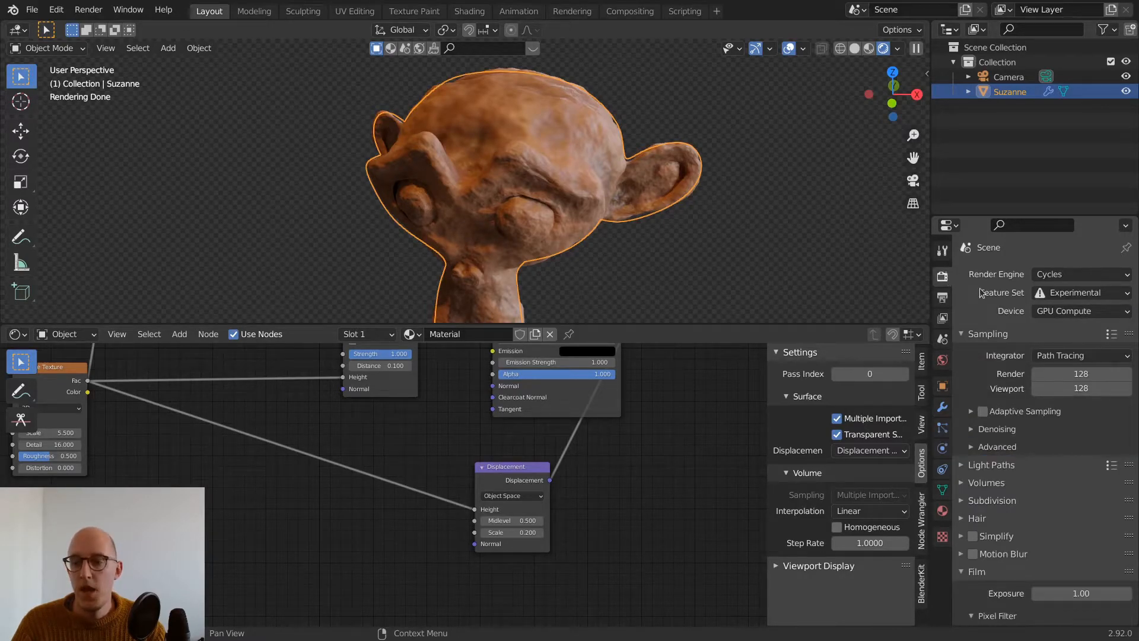
pyautogui.scroll(-3, 983, 293)
pyautogui.click(961, 430)
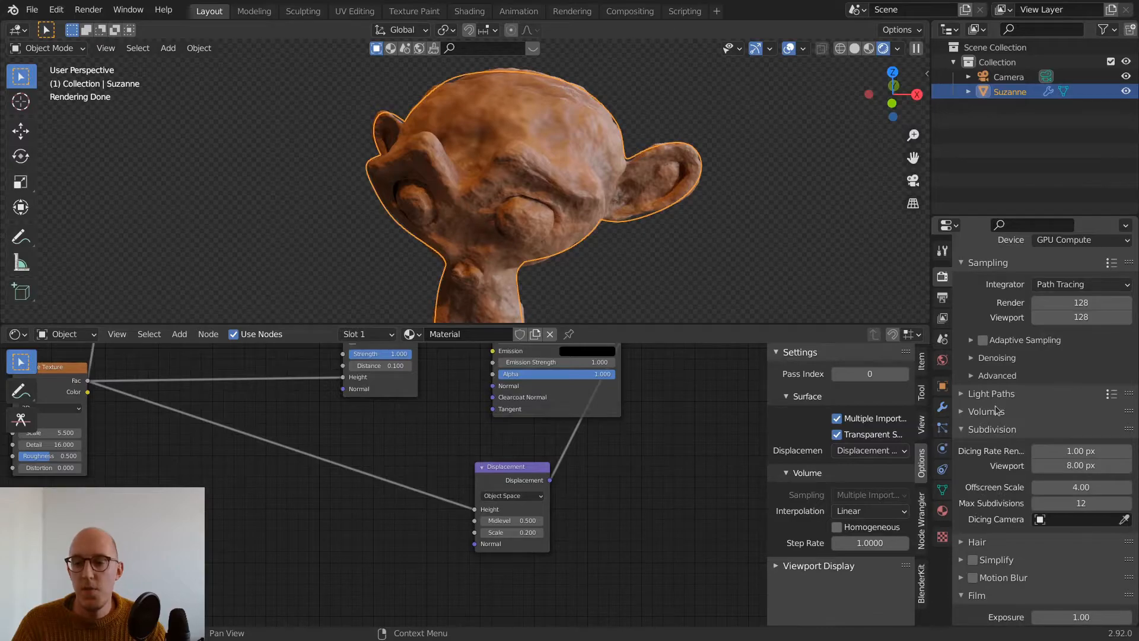
pyautogui.scroll(-2, 1009, 428)
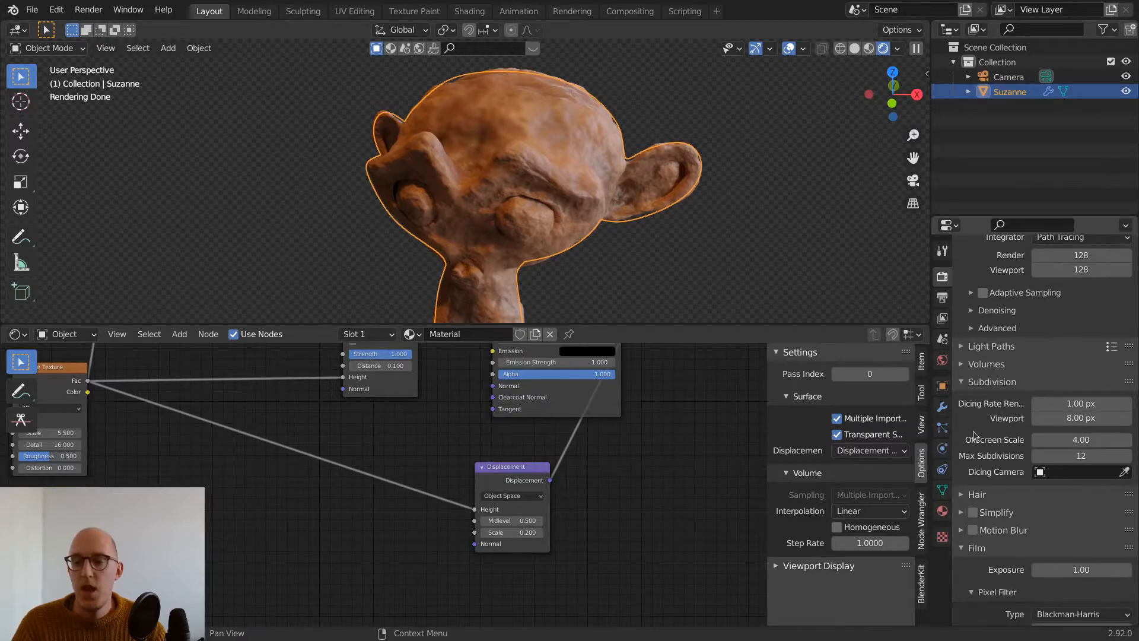
pyautogui.click(1083, 419)
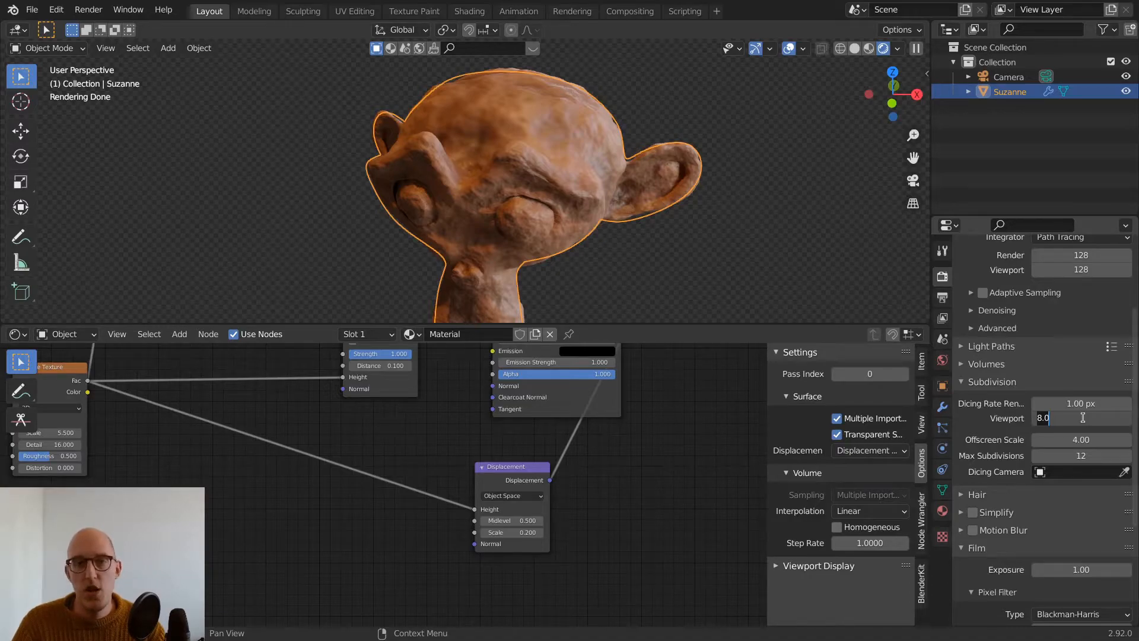
pyautogui.write('4')
pyautogui.press('Return')
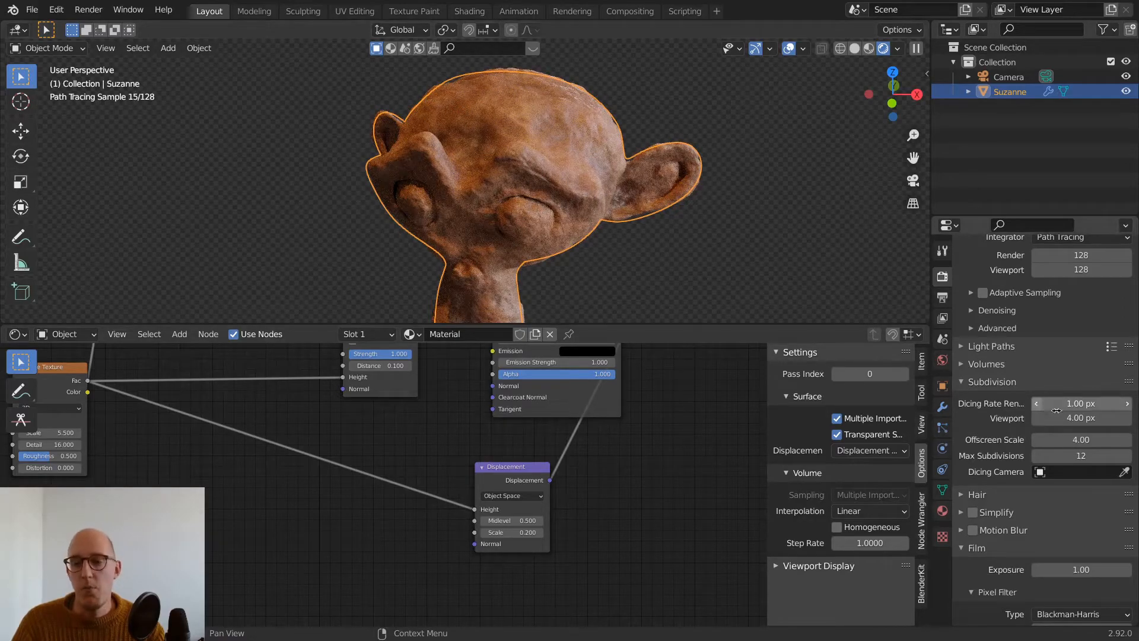
# Enlarge the 3D viewport and examine the displaced surface around Suzanne's brow up close, comparing it with the base mesh in Edit Mode
pyautogui.moveTo(639, 176); pyautogui.dragTo(580, 168, button='middle')
pyautogui.scroll(5, 594, 178)
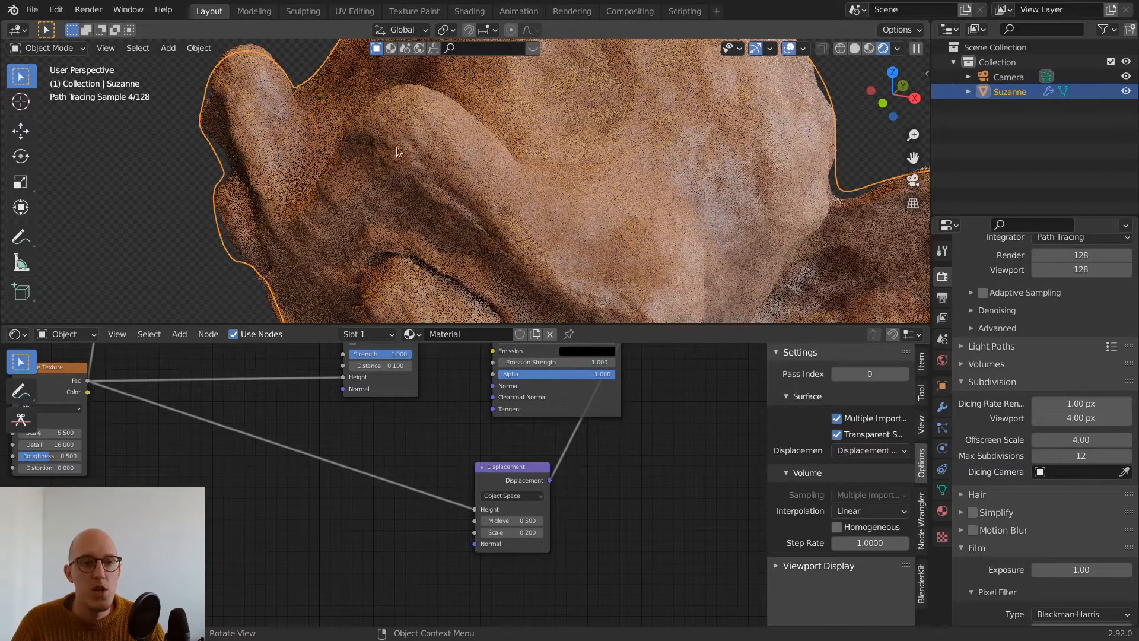
pyautogui.moveTo(638, 199); pyautogui.dragTo(638, 166, button='middle')
pyautogui.scroll(5, 647, 154)
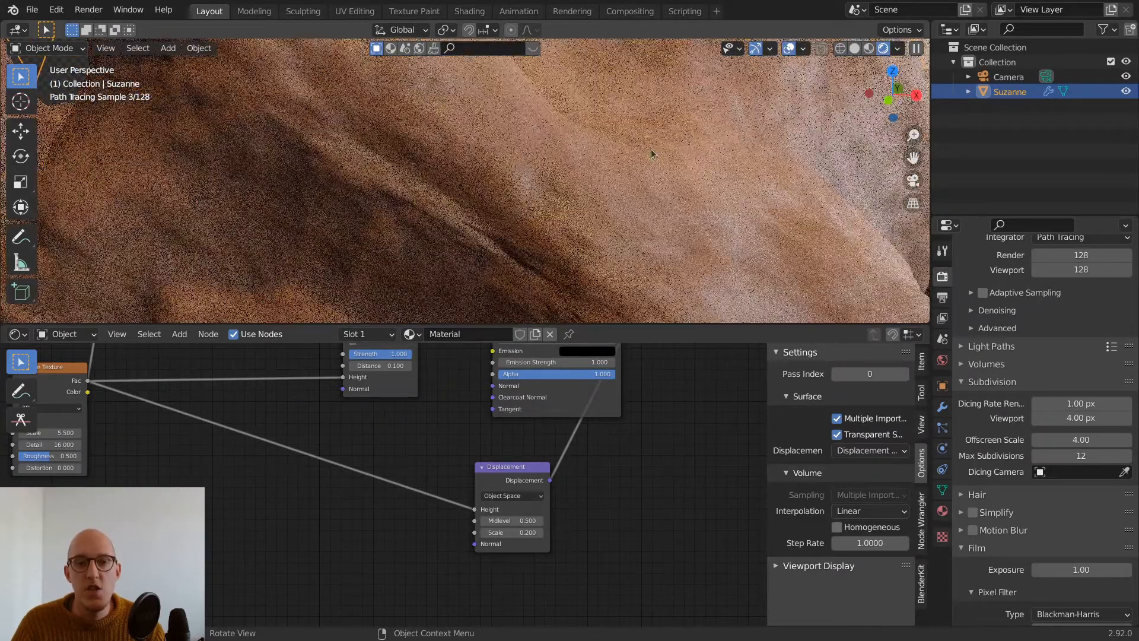
pyautogui.moveTo(746, 324); pyautogui.dragTo(750, 504)
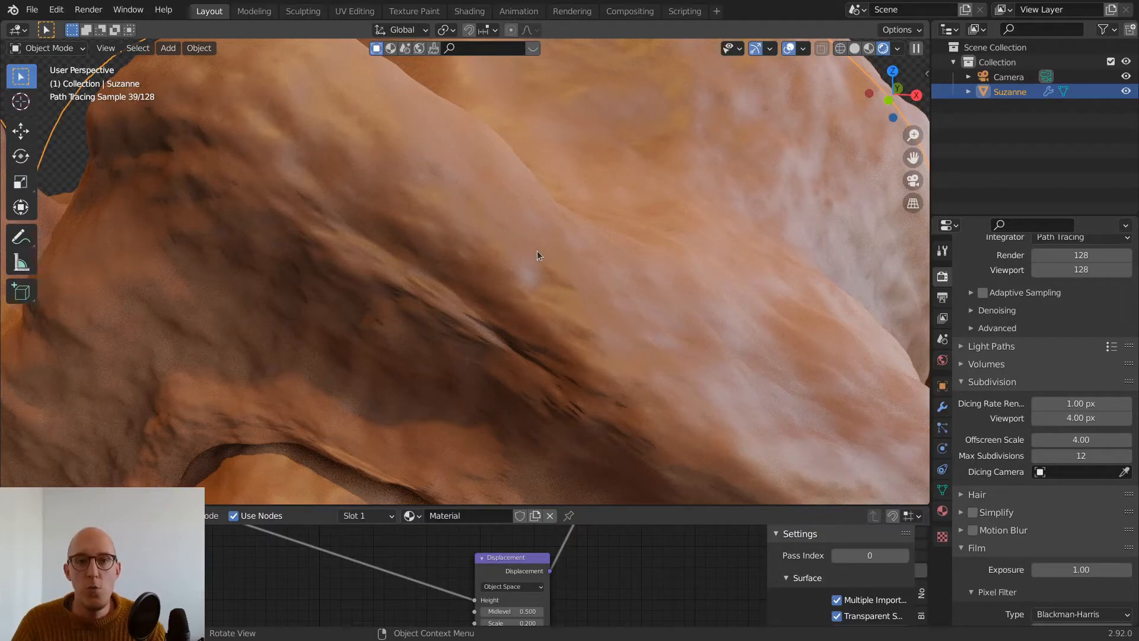
pyautogui.press('Tab')
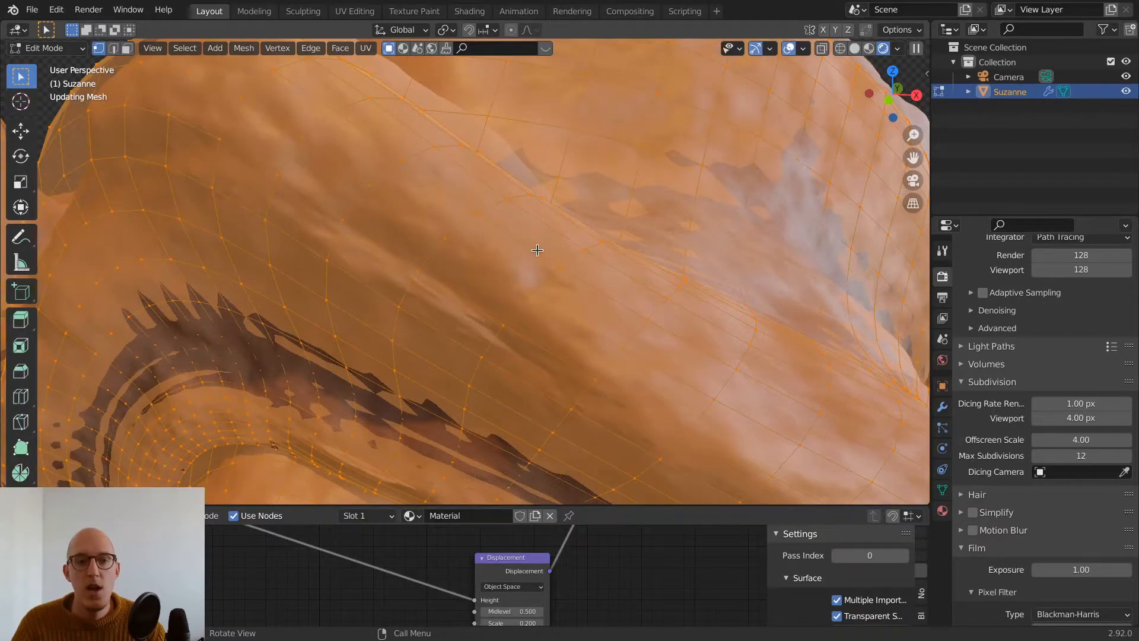
pyautogui.press('Tab')
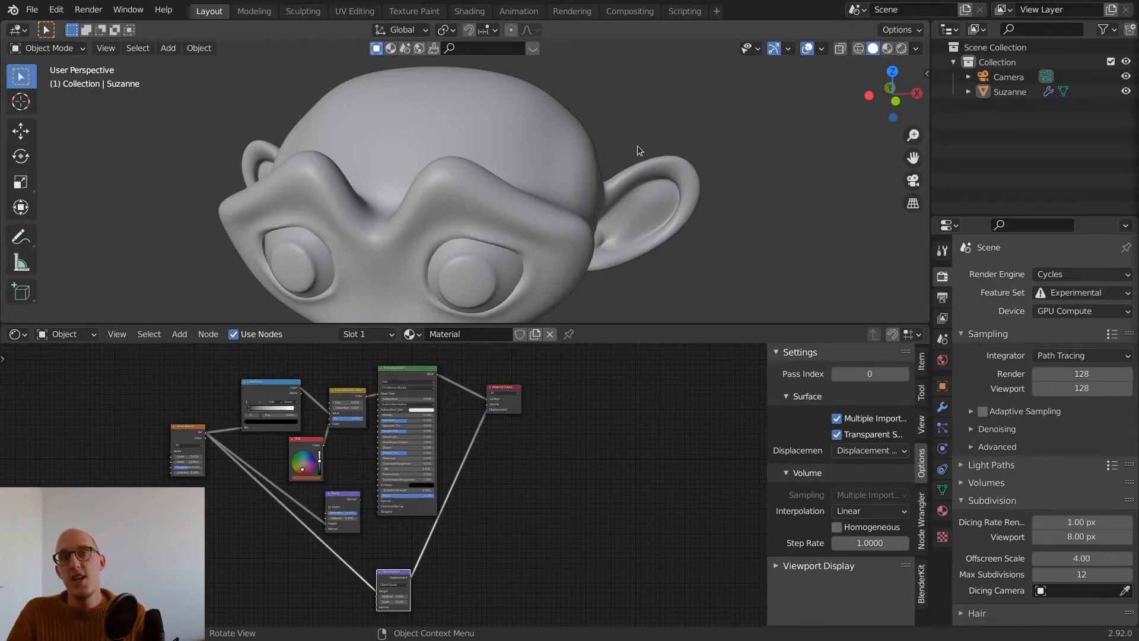
# Select Suzanne, check the mesh briefly in Edit Mode, and switch the viewport to Rendered shading
pyautogui.click(661, 181)
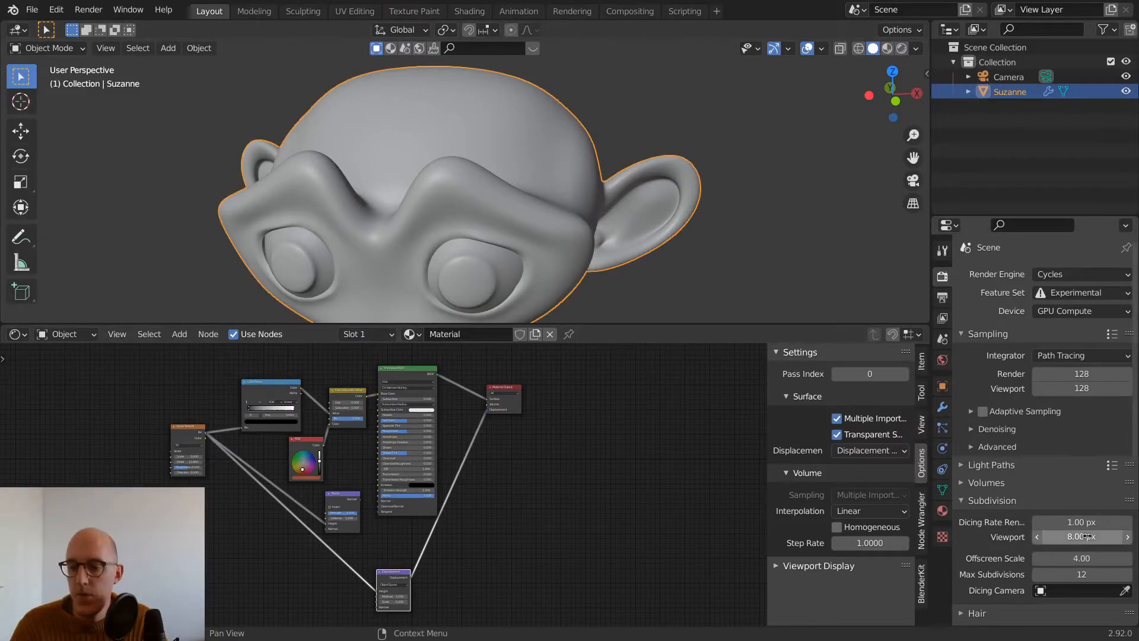
pyautogui.press('Tab')
pyautogui.press('Tab')
pyautogui.press('z')
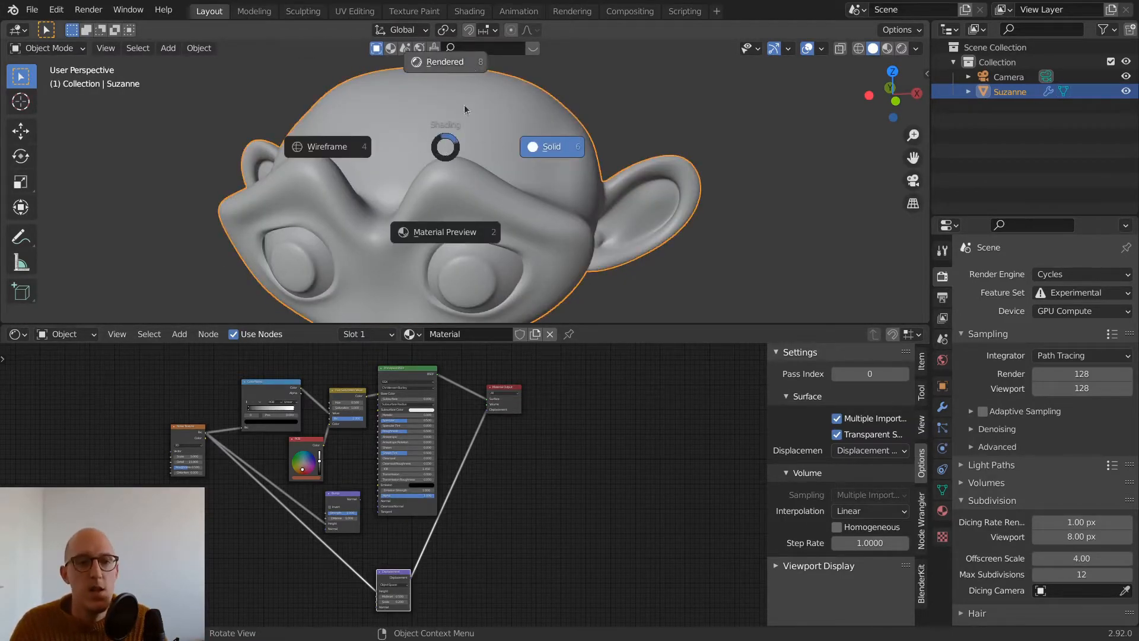
pyautogui.click(446, 60)
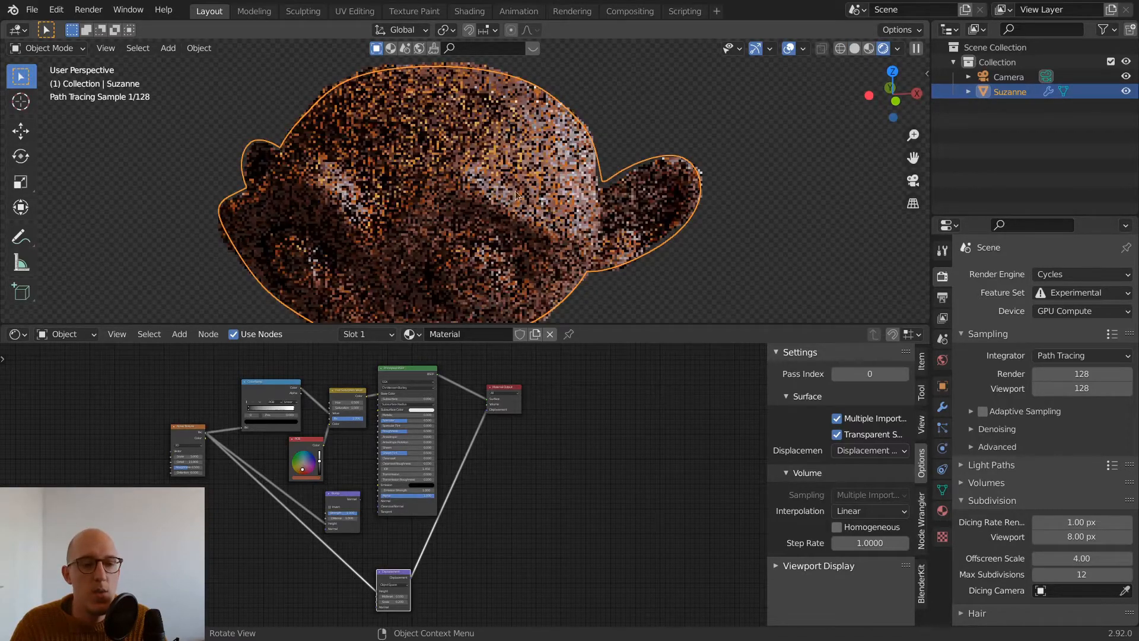
pyautogui.scroll(5, 581, 196)
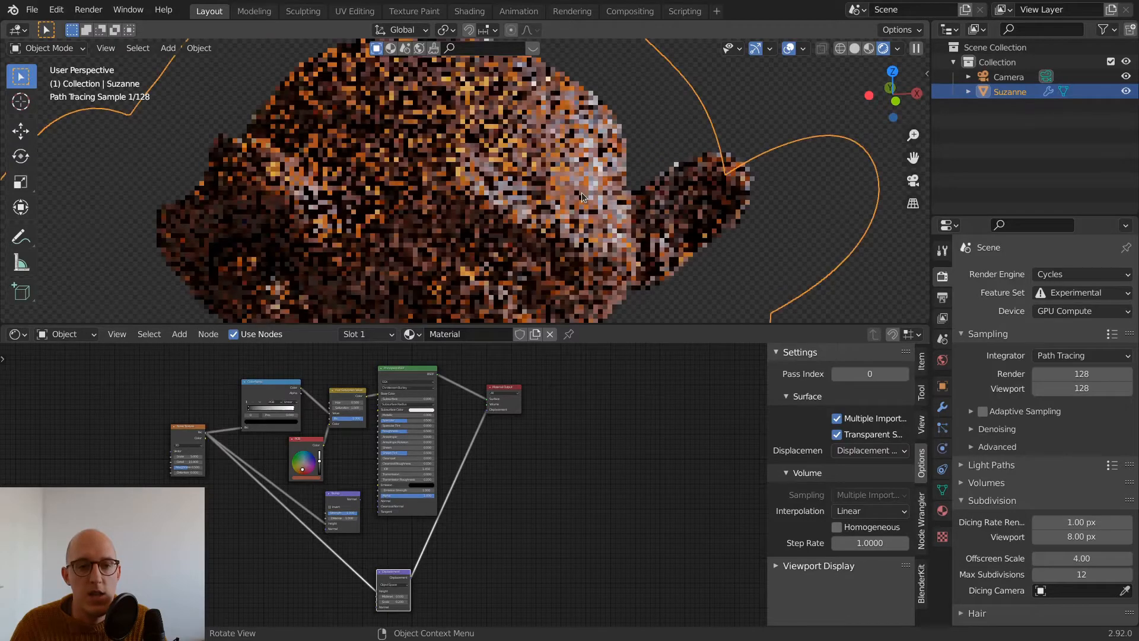
# Set the viewport dicing rate for subdivision to 4 px and check the displaced surface on Suzanne's head
pyautogui.moveTo(626, 185); pyautogui.dragTo(543, 169, button='middle')
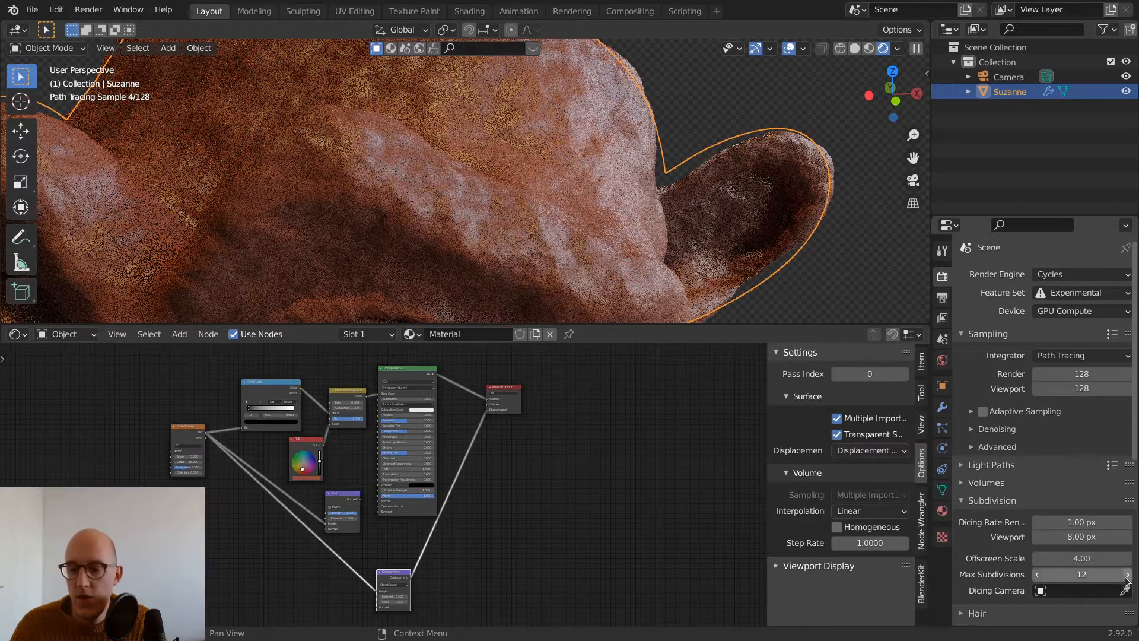
pyautogui.click(1097, 536)
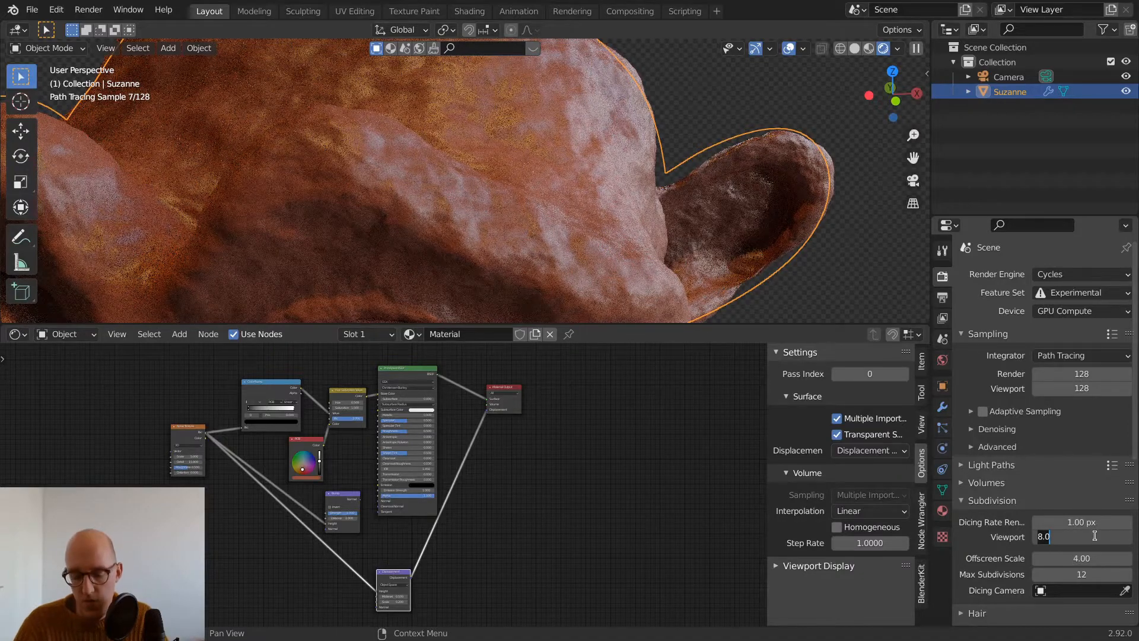
pyautogui.write('4')
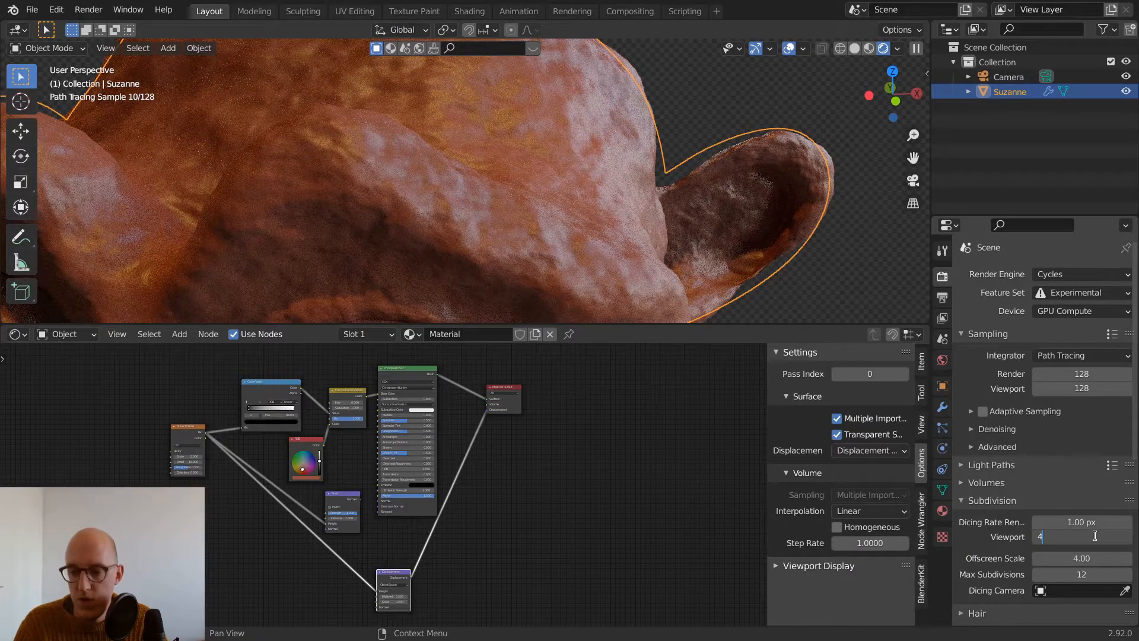
pyautogui.press('Return')
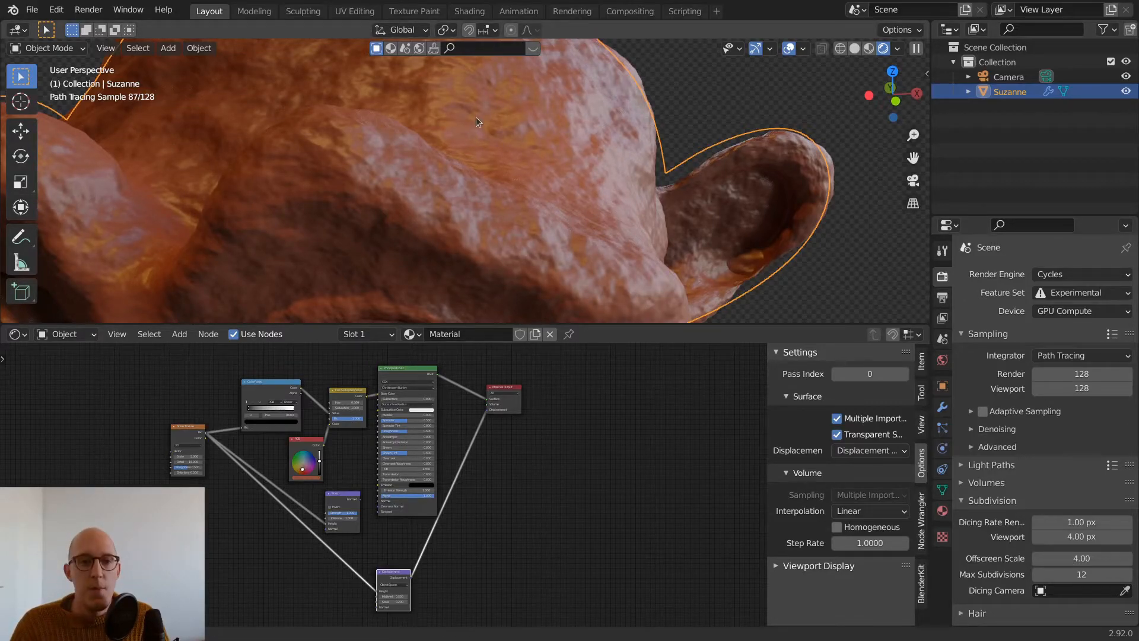
pyautogui.scroll(-4, 474, 123)
pyautogui.moveTo(638, 225); pyautogui.dragTo(635, 196, button='middle')
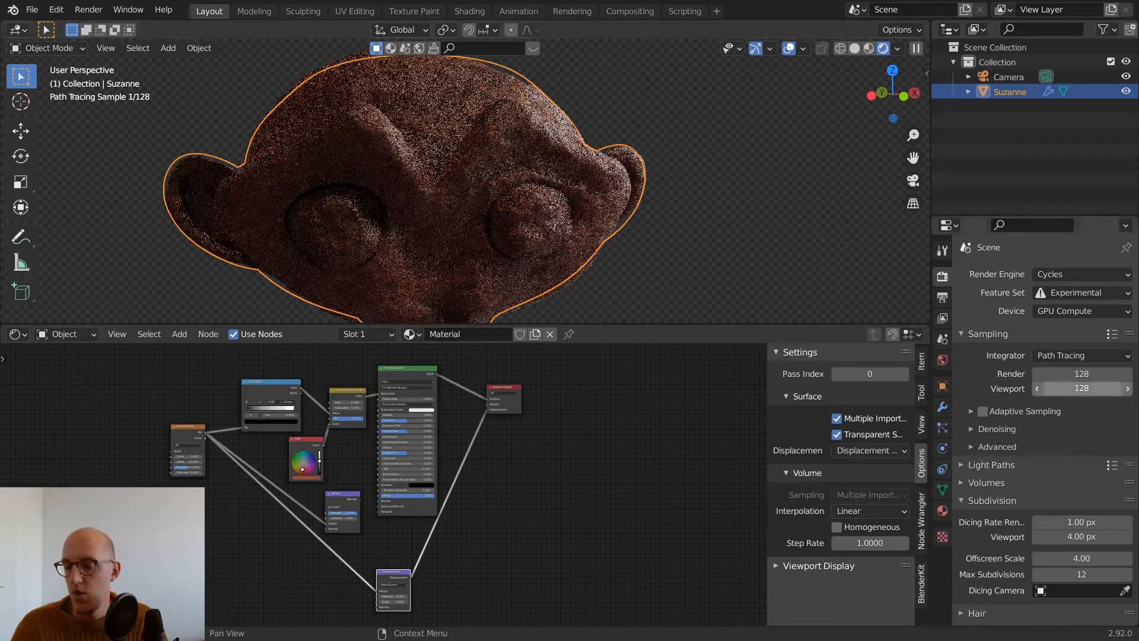
pyautogui.scroll(-2, 439, 169)
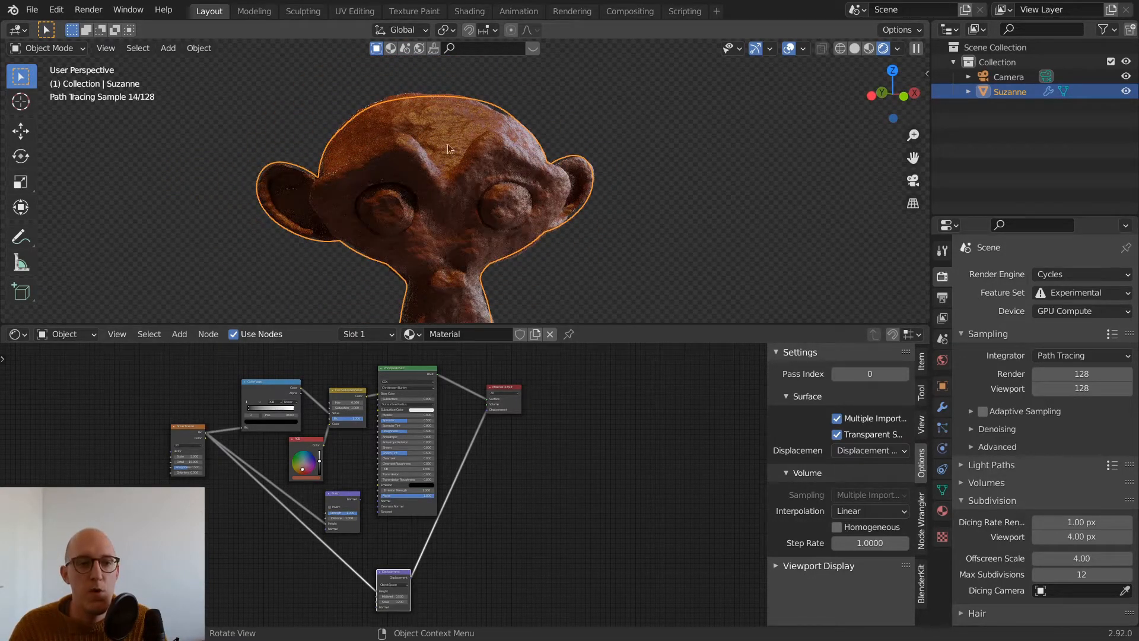
pyautogui.moveTo(594, 152); pyautogui.dragTo(581, 185, button='middle')
pyautogui.scroll(2, 537, 155)
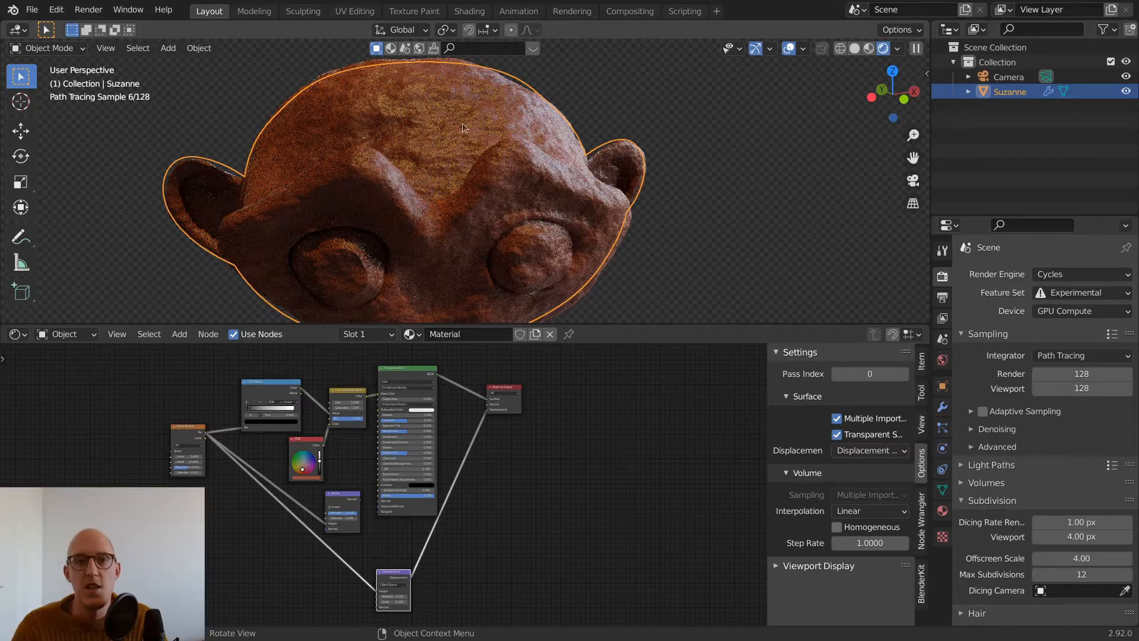
# Rearrange the material nodes, spacing them out to leave a wide gap between the Principled BSDF and the Material Output
pyautogui.moveTo(399, 574); pyautogui.dragTo(348, 580)
pyautogui.moveTo(351, 402); pyautogui.dragTo(338, 397)
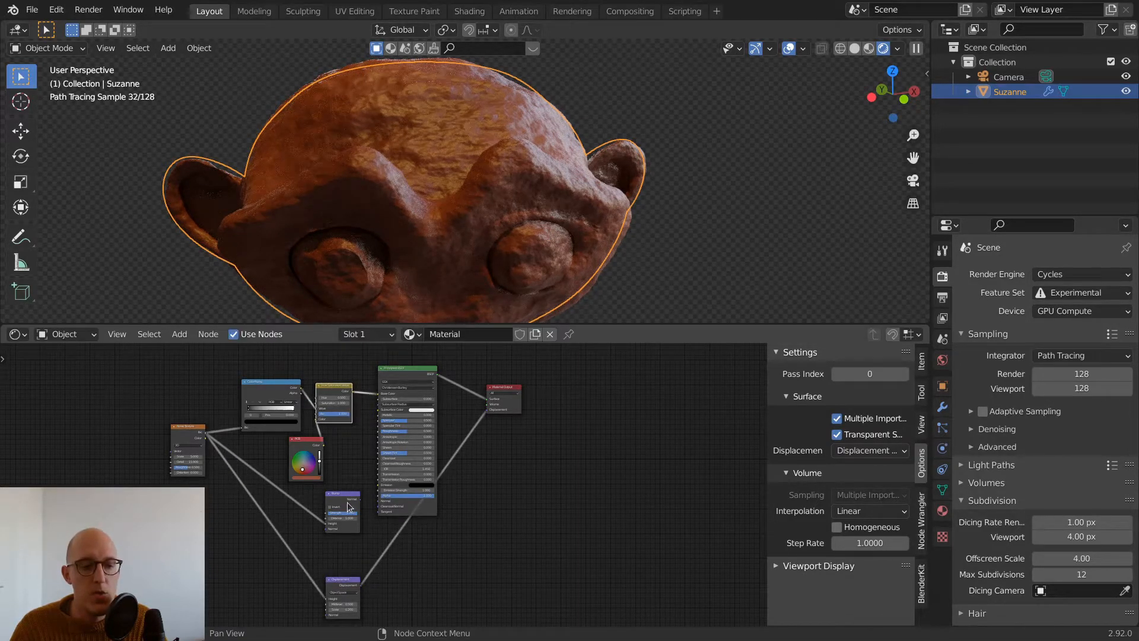
pyautogui.moveTo(344, 496); pyautogui.dragTo(325, 495)
pyautogui.moveTo(315, 449); pyautogui.dragTo(288, 447)
pyautogui.moveTo(415, 375); pyautogui.dragTo(398, 371)
pyautogui.click(523, 391)
pyautogui.moveTo(524, 389); pyautogui.dragTo(591, 399)
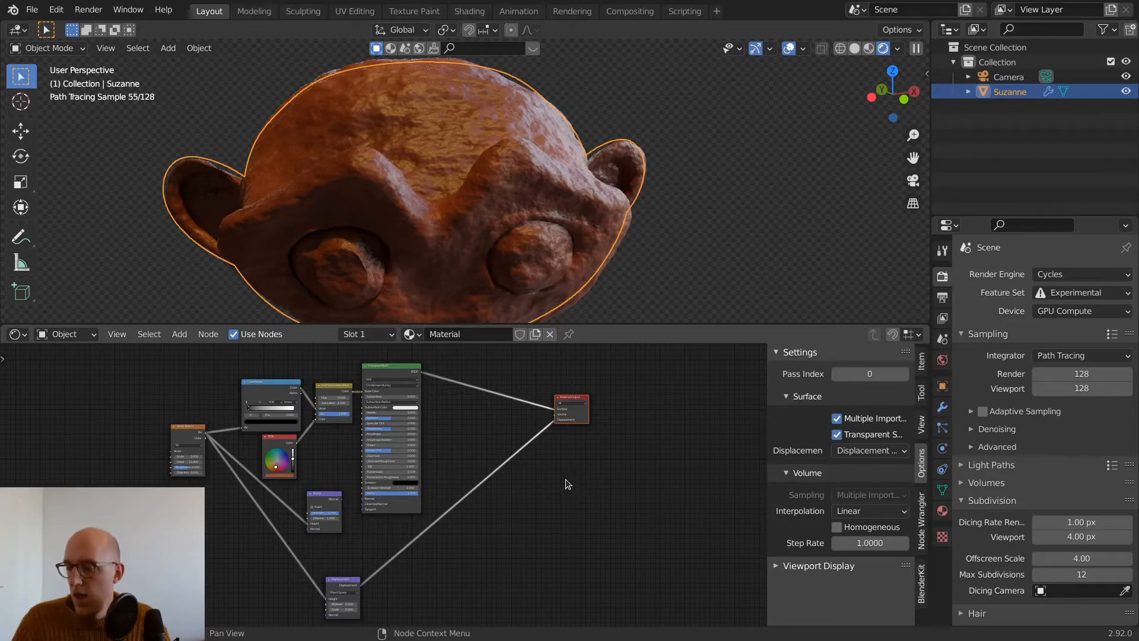
# Insert a Mix Shader node into the link between the Principled BSDF and the Material Output
pyautogui.hotkey('shift', 'a')
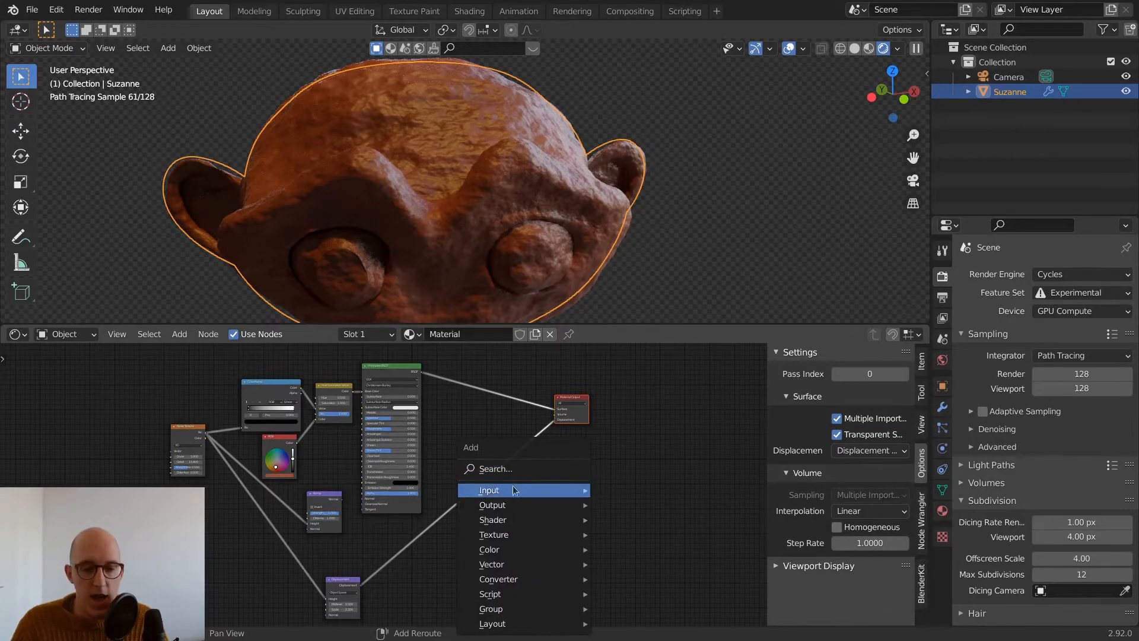
pyautogui.moveTo(518, 520)
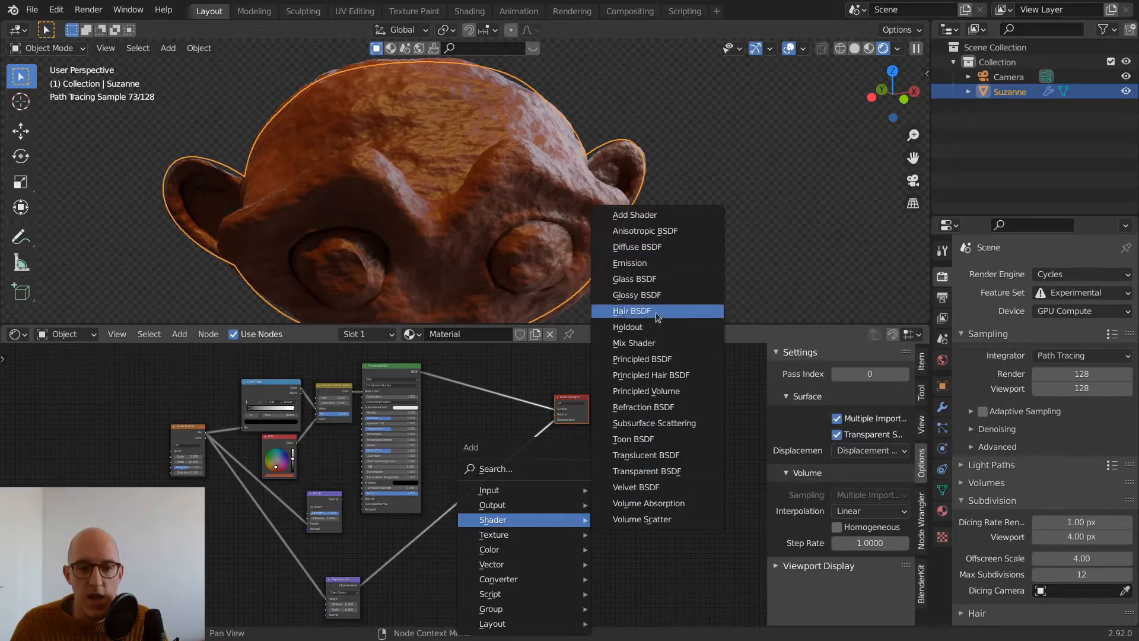
pyautogui.click(663, 347)
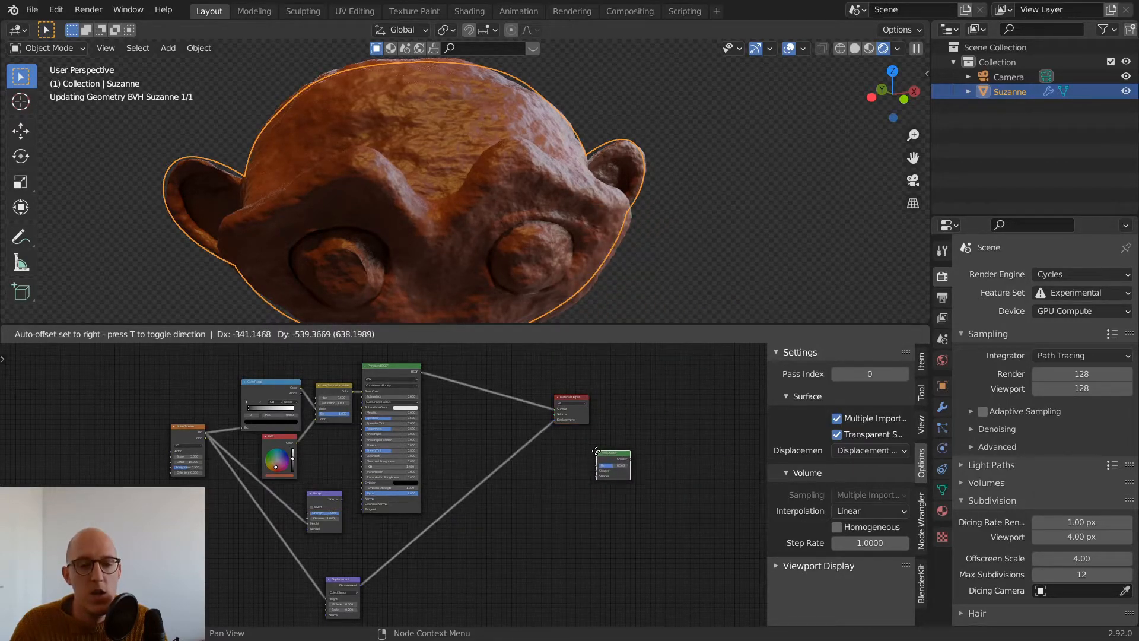
pyautogui.click(482, 385)
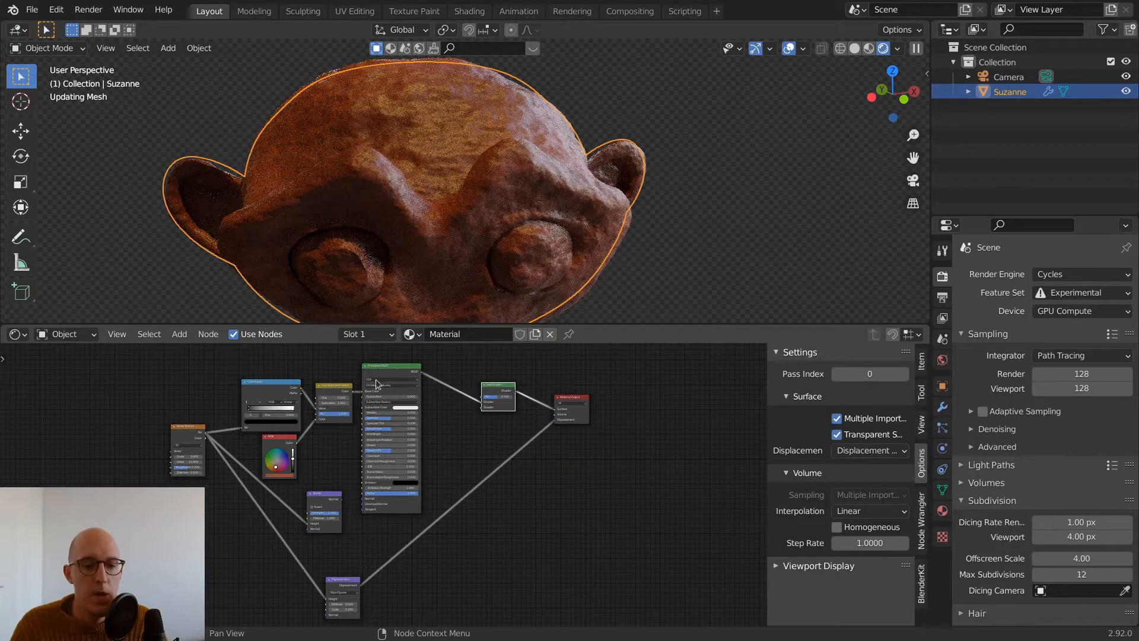
# Add an Emission node below the Mix Shader and connect its output to the Mix Shader's second shader input
pyautogui.scroll(4, 484, 411)
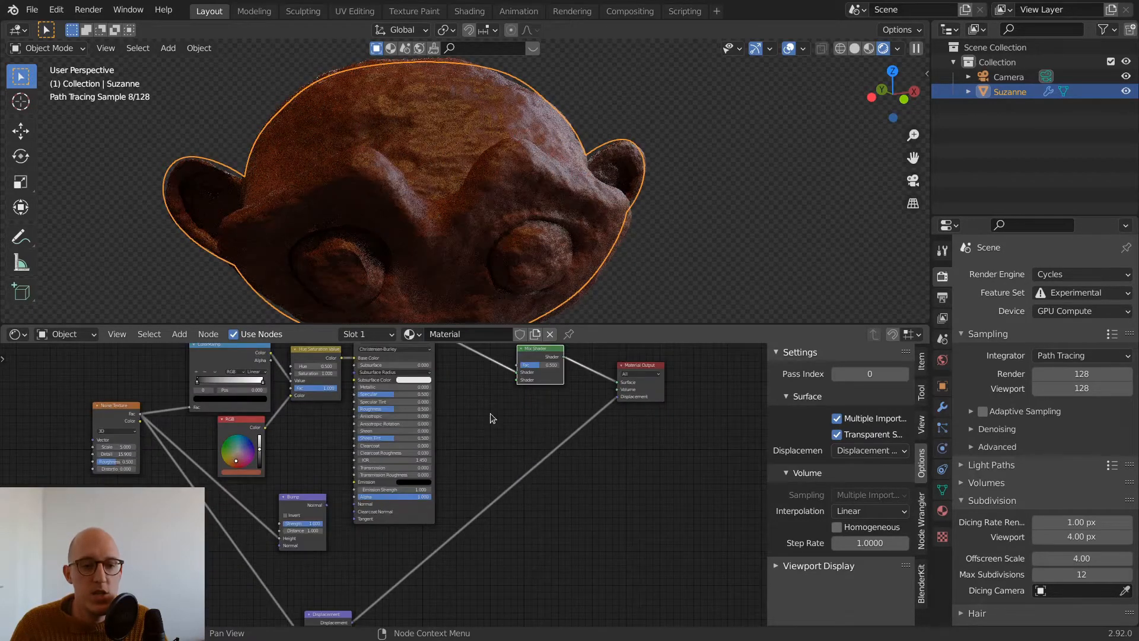
pyautogui.moveTo(490, 412); pyautogui.dragTo(467, 583, button='middle')
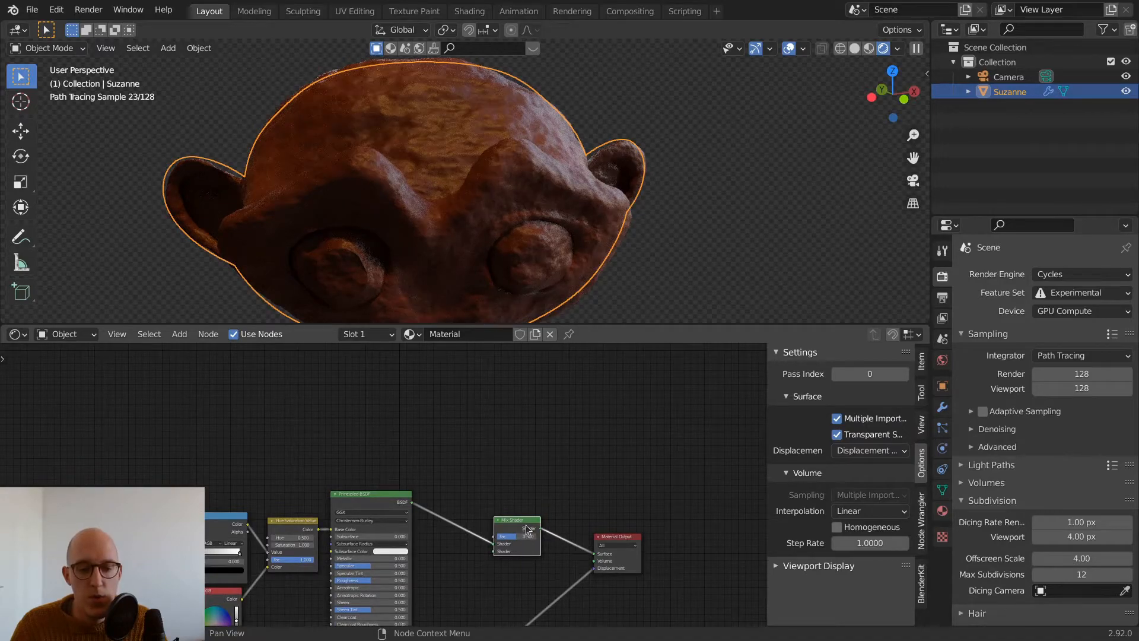
pyautogui.moveTo(553, 565); pyautogui.dragTo(568, 532, button='middle')
pyautogui.moveTo(444, 588); pyautogui.dragTo(499, 479, button='middle')
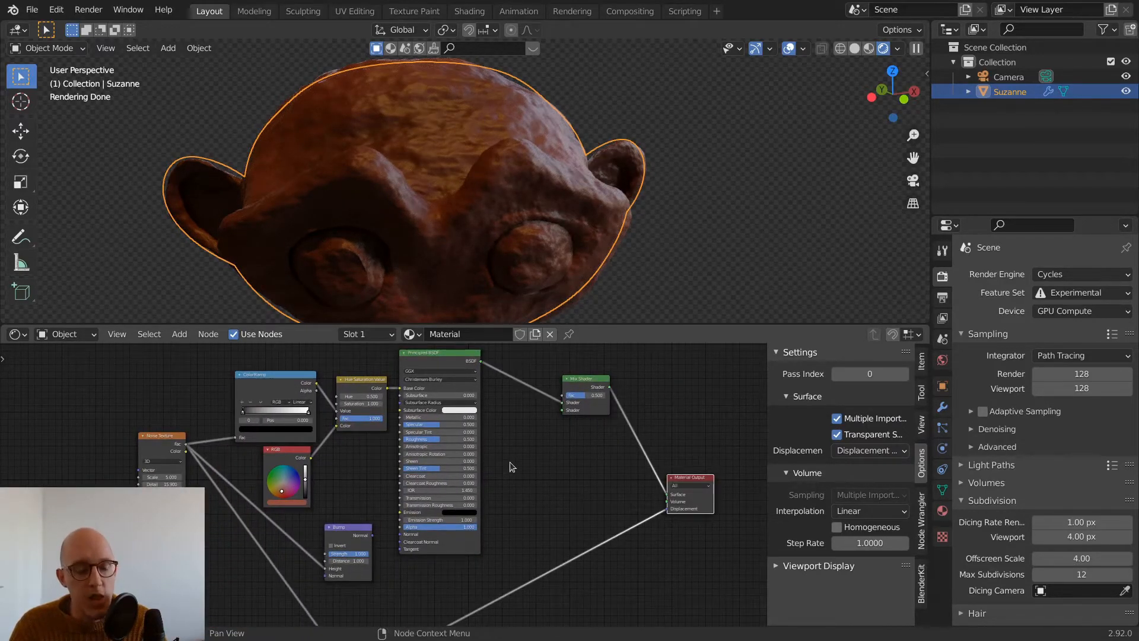
pyautogui.hotkey('shift', 'a')
pyautogui.click(516, 410)
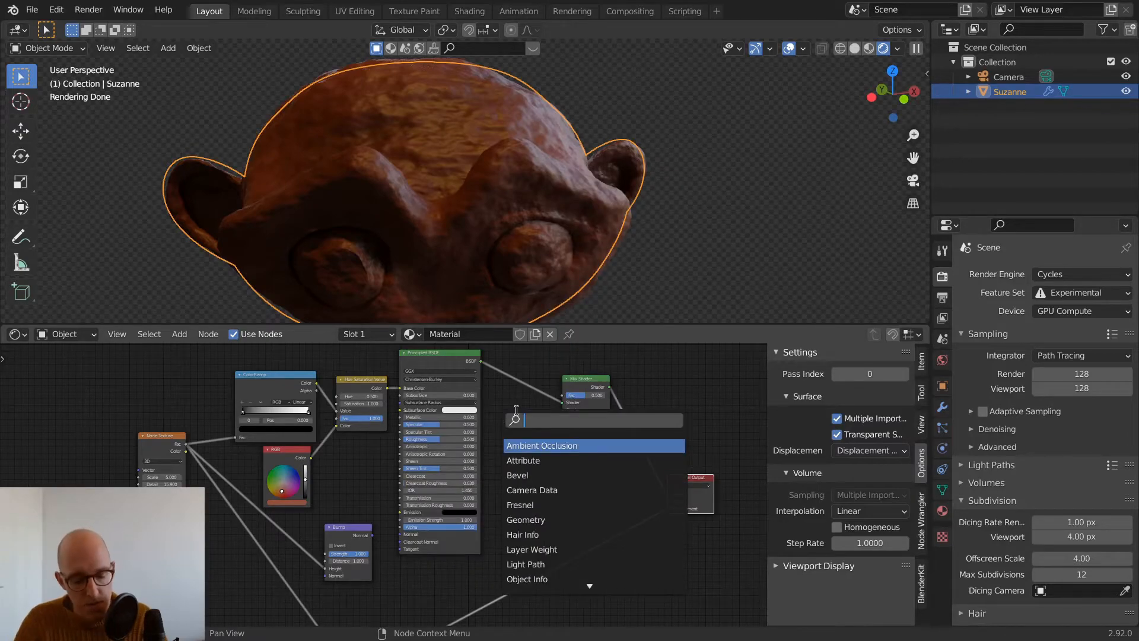
pyautogui.write('emi')
pyautogui.press('Return')
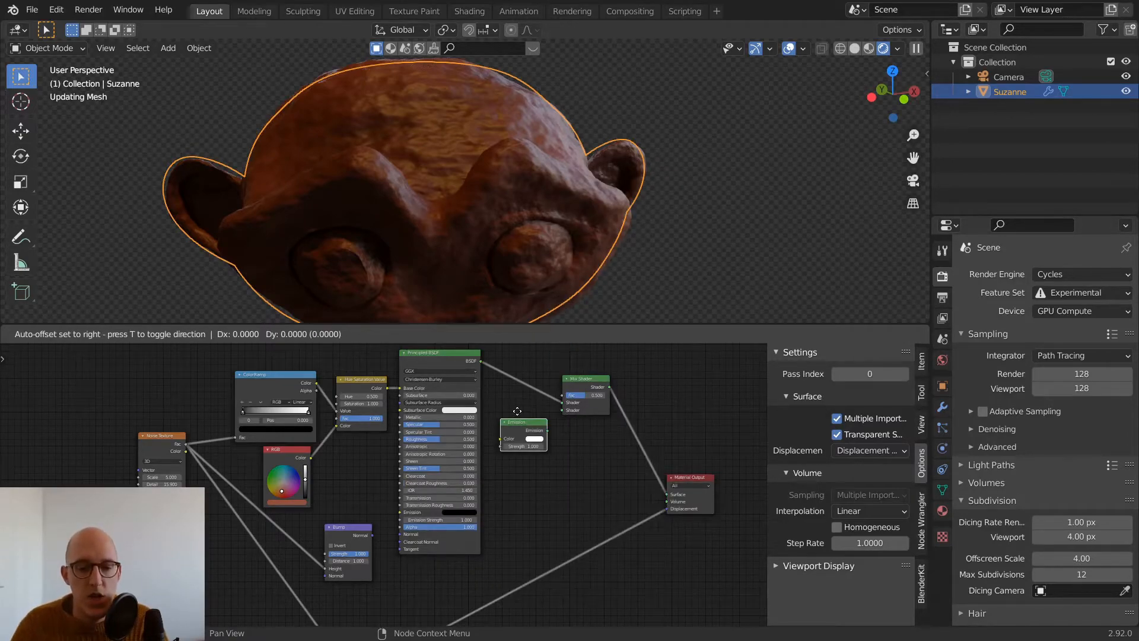
pyautogui.click(527, 451)
pyautogui.moveTo(557, 472); pyautogui.dragTo(563, 409)
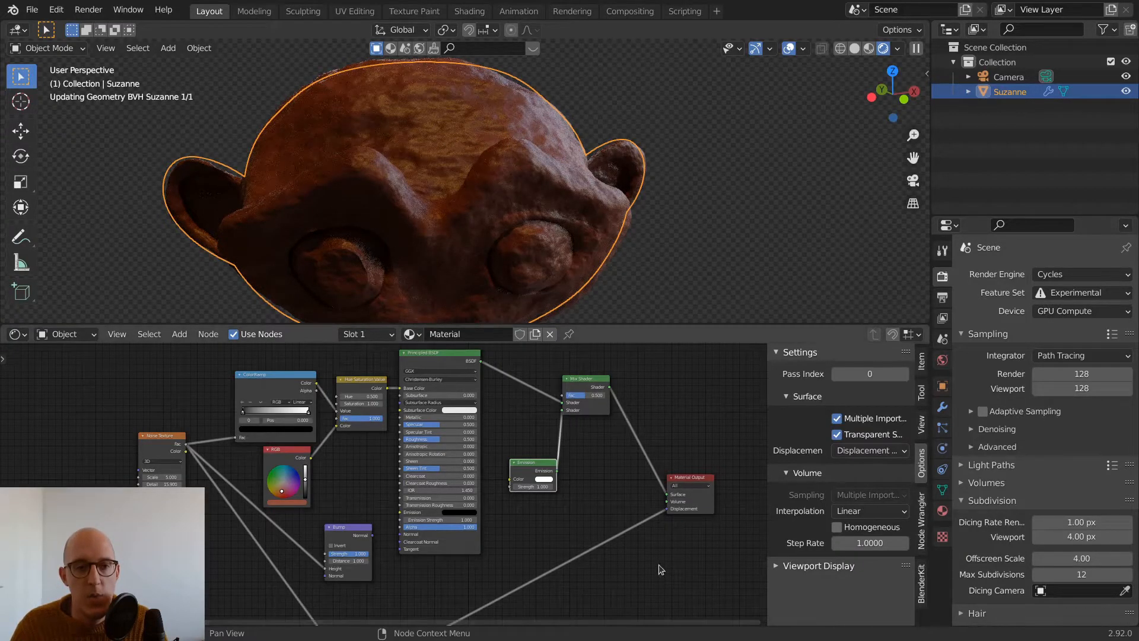
# Add a Fresnel node above the Principled BSDF
pyautogui.moveTo(604, 435); pyautogui.dragTo(622, 515, button='middle')
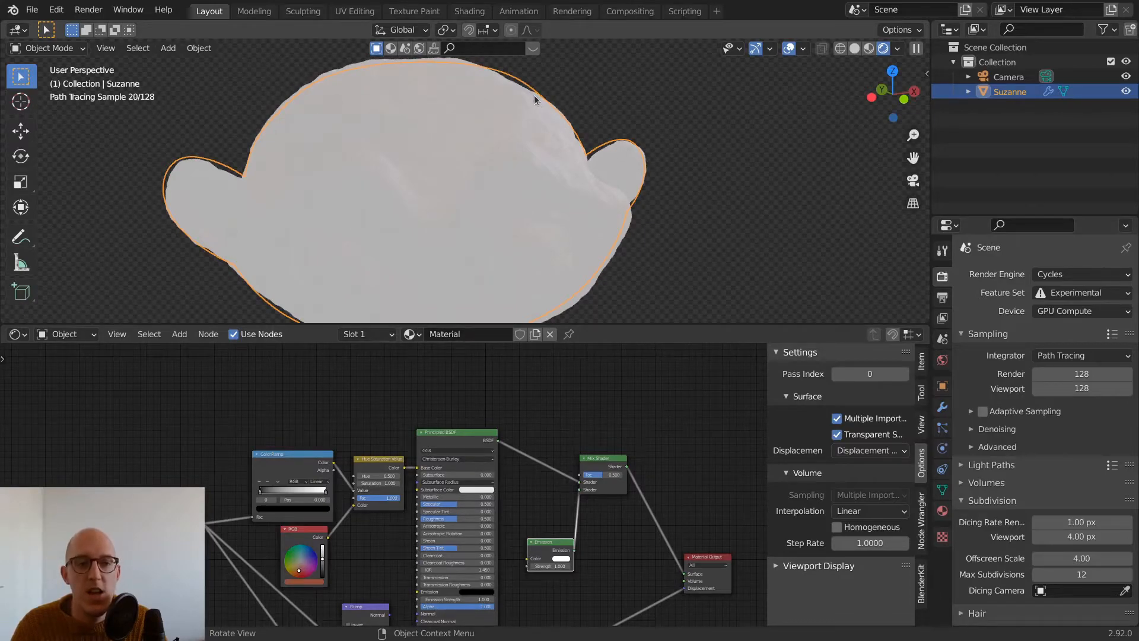
pyautogui.moveTo(554, 134); pyautogui.dragTo(540, 126, button='middle')
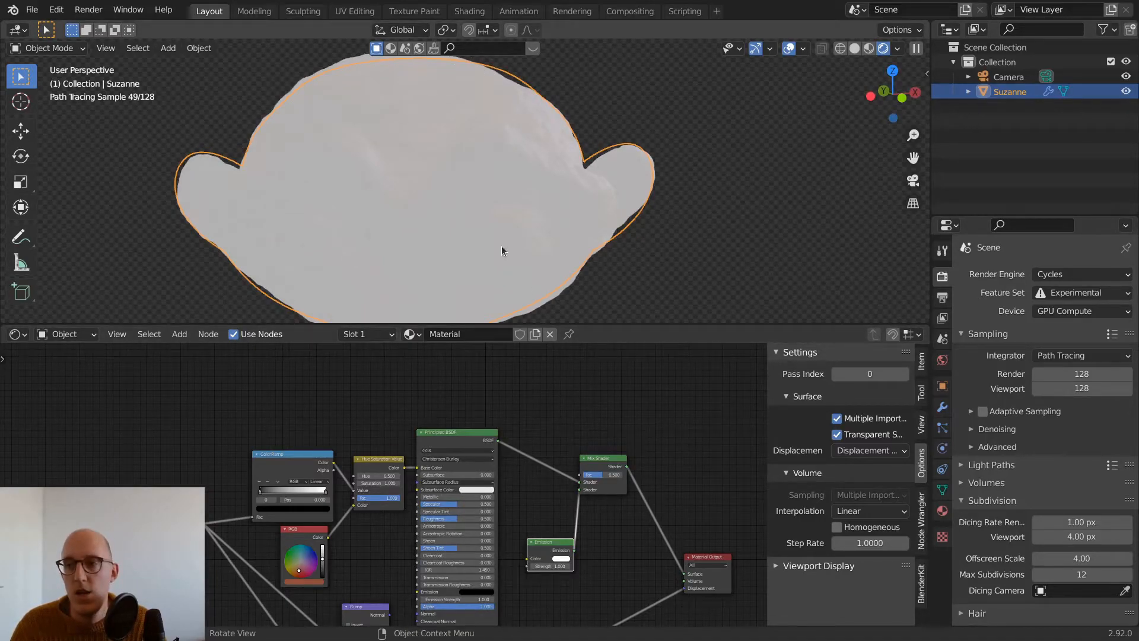
pyautogui.hotkey('shift', 'a')
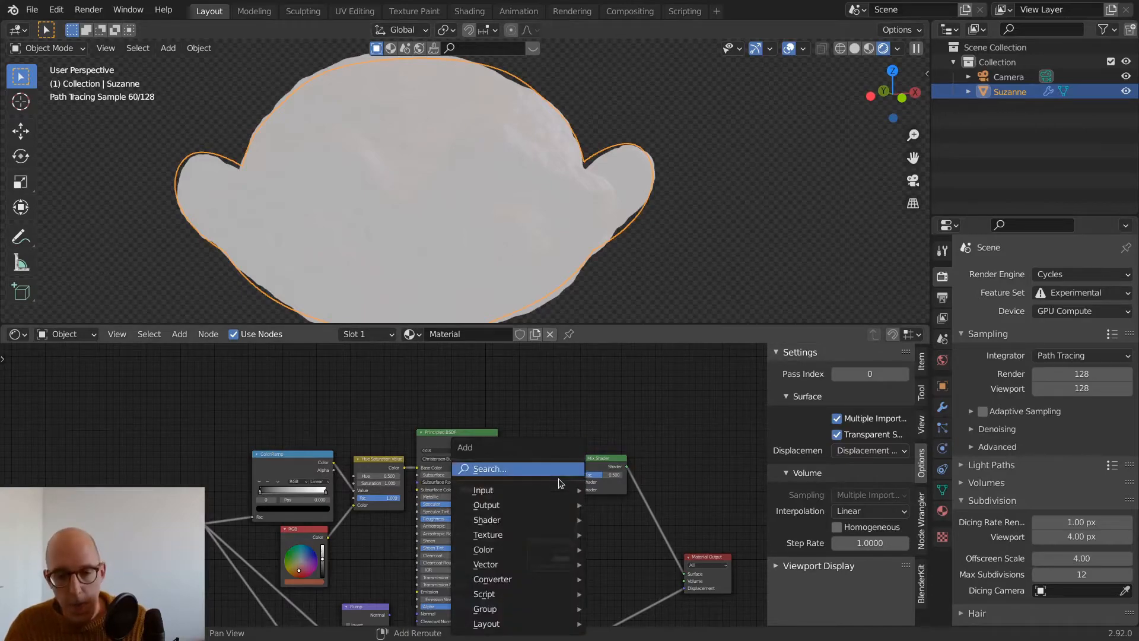
pyautogui.click(552, 467)
pyautogui.write('fre')
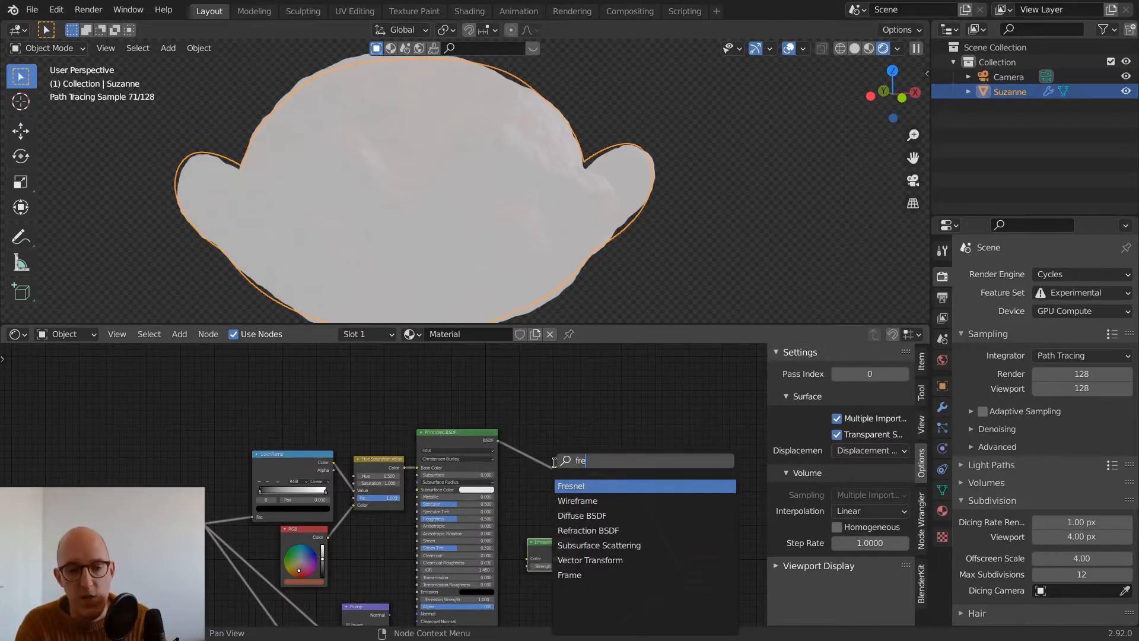
pyautogui.press('Return')
pyautogui.click(486, 395)
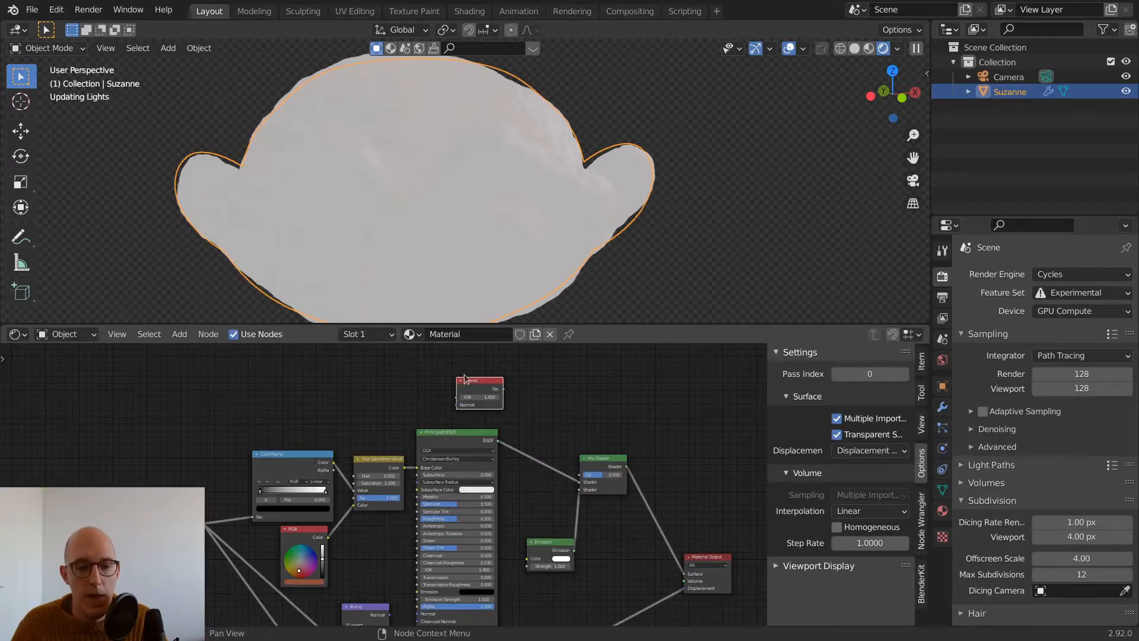
# Set the Fresnel node's IOR to 1.1 and connect its Fac output to the Mix Shader's Fac input
pyautogui.click(486, 396)
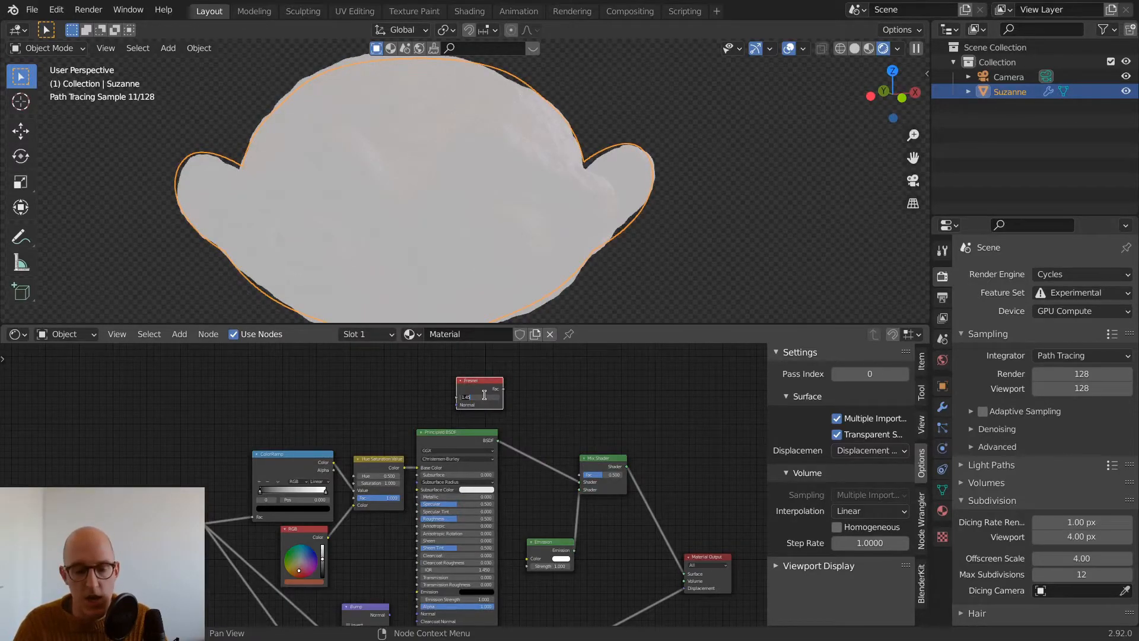
pyautogui.write('1.1')
pyautogui.press('Return')
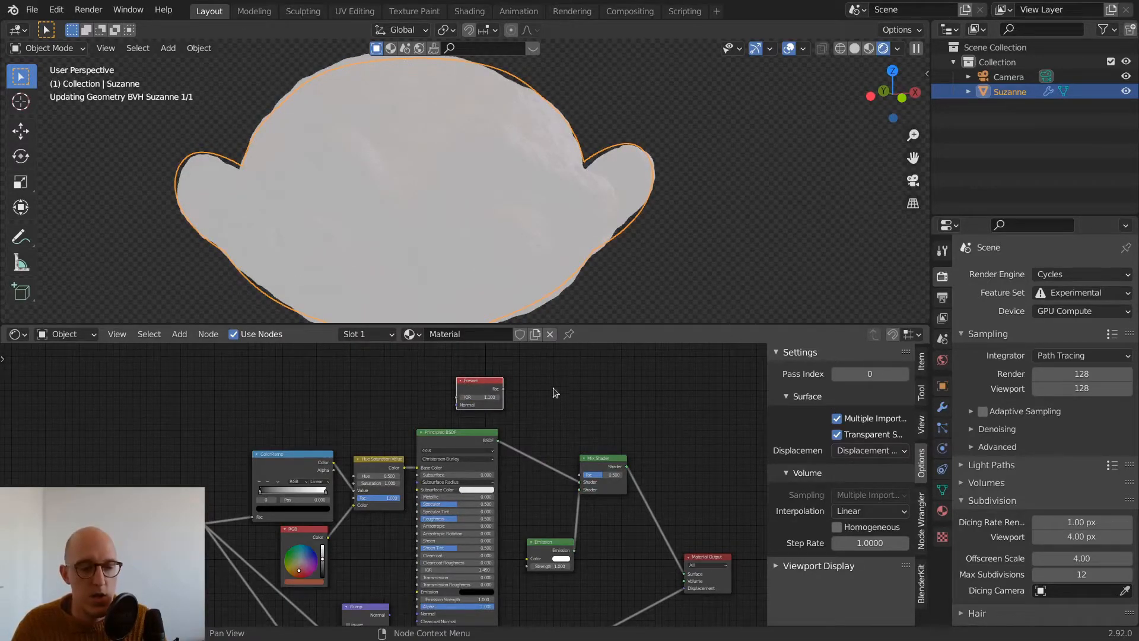
pyautogui.moveTo(503, 390); pyautogui.dragTo(580, 475)
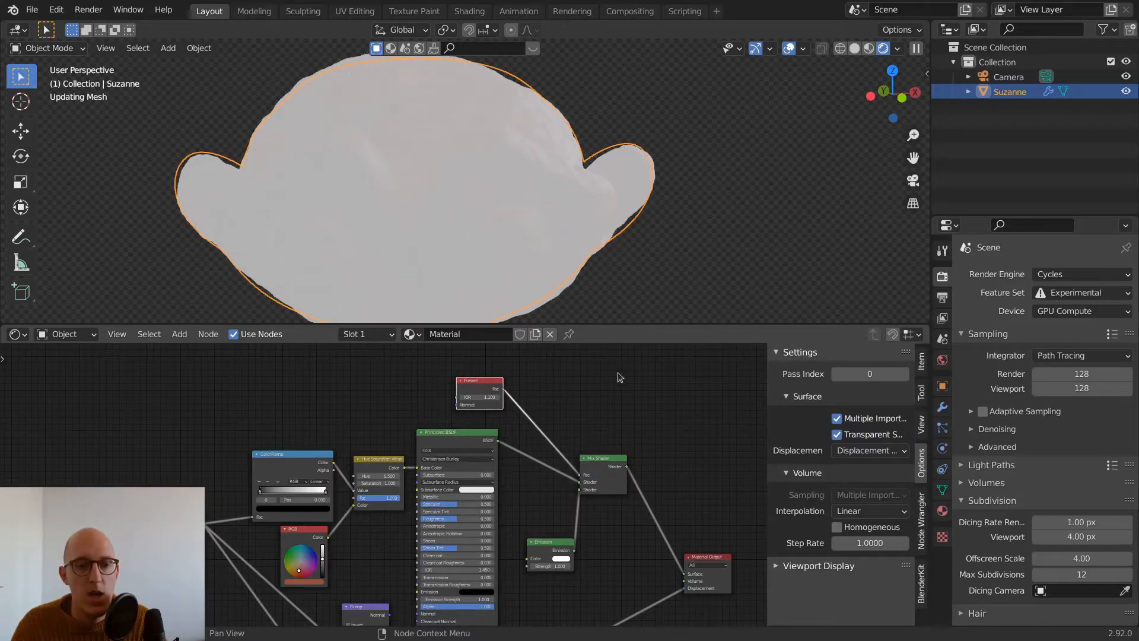
# Deselect Suzanne and examine the Fresnel-driven emission along the head's edges from several angles and distances
pyautogui.moveTo(453, 194); pyautogui.dragTo(469, 174, button='middle')
pyautogui.click(714, 214)
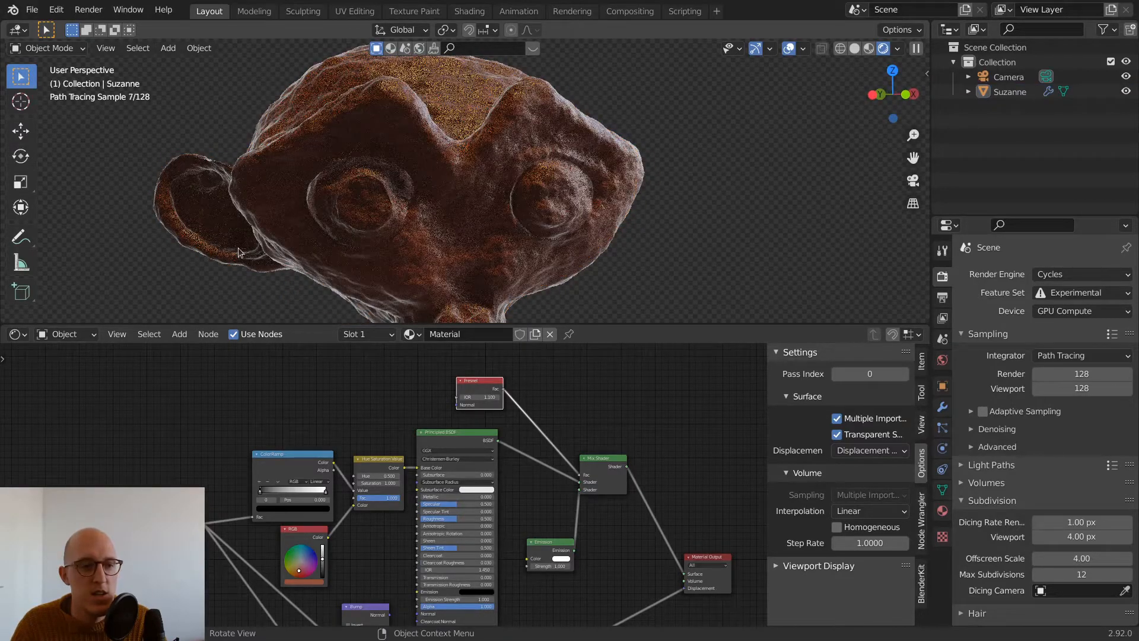
pyautogui.moveTo(543, 233)
pyautogui.mouseDown(button='middle')
pyautogui.moveTo(501, 223)
pyautogui.moveTo(539, 234)
pyautogui.moveTo(516, 224)
pyautogui.moveTo(523, 208)
pyautogui.mouseUp(button='middle')
pyautogui.moveTo(410, 191); pyautogui.dragTo(532, 240, button='middle')
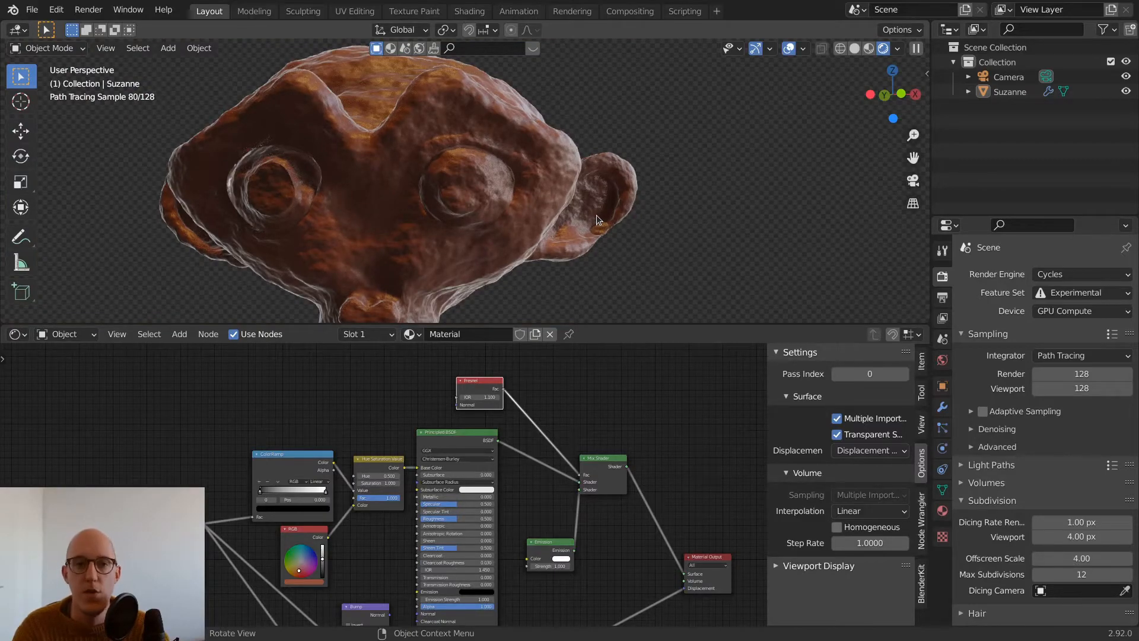
pyautogui.scroll(-3, 596, 215)
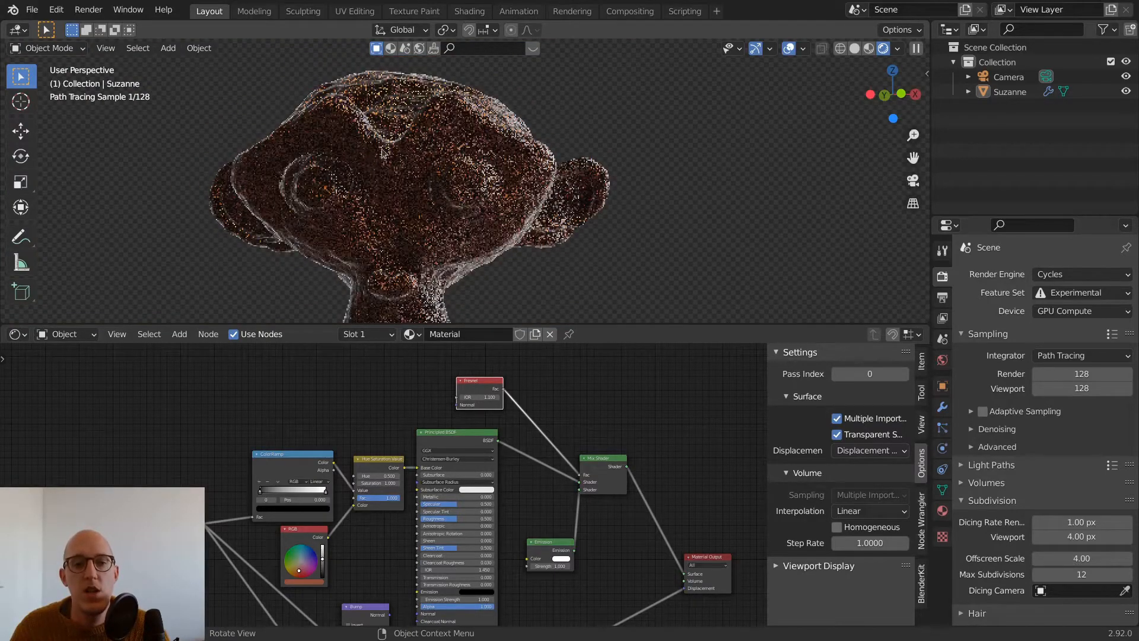
pyautogui.keyDown('shift'); pyautogui.moveTo(601, 162); pyautogui.dragTo(452, 151, button='middle'); pyautogui.keyUp('shift')
pyautogui.scroll(-3, 452, 151)
pyautogui.moveTo(527, 155); pyautogui.dragTo(532, 177, button='middle')
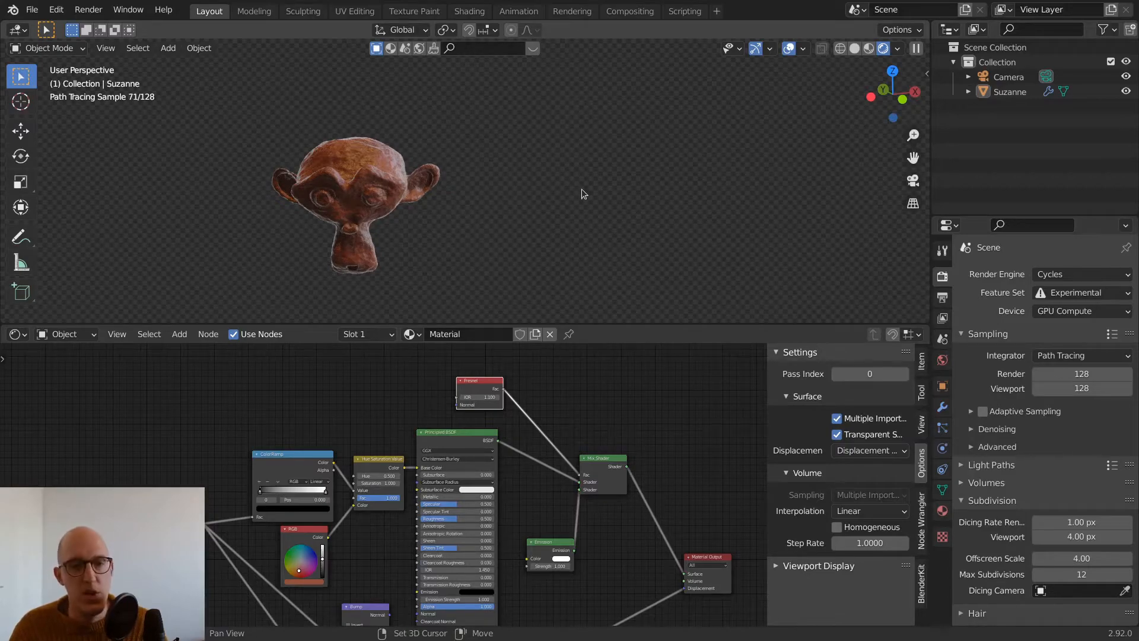
# Add a cube mesh and move it out of Suzanne so it stands beside the head
pyautogui.hotkey('shift', 'a')
pyautogui.moveTo(580, 187)
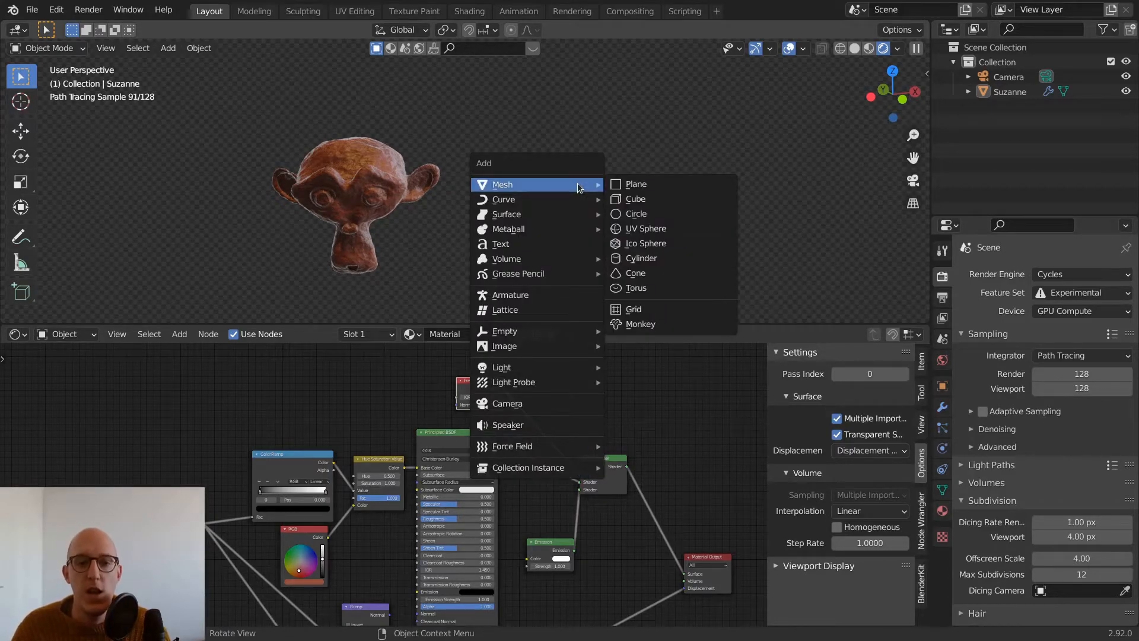
pyautogui.click(651, 197)
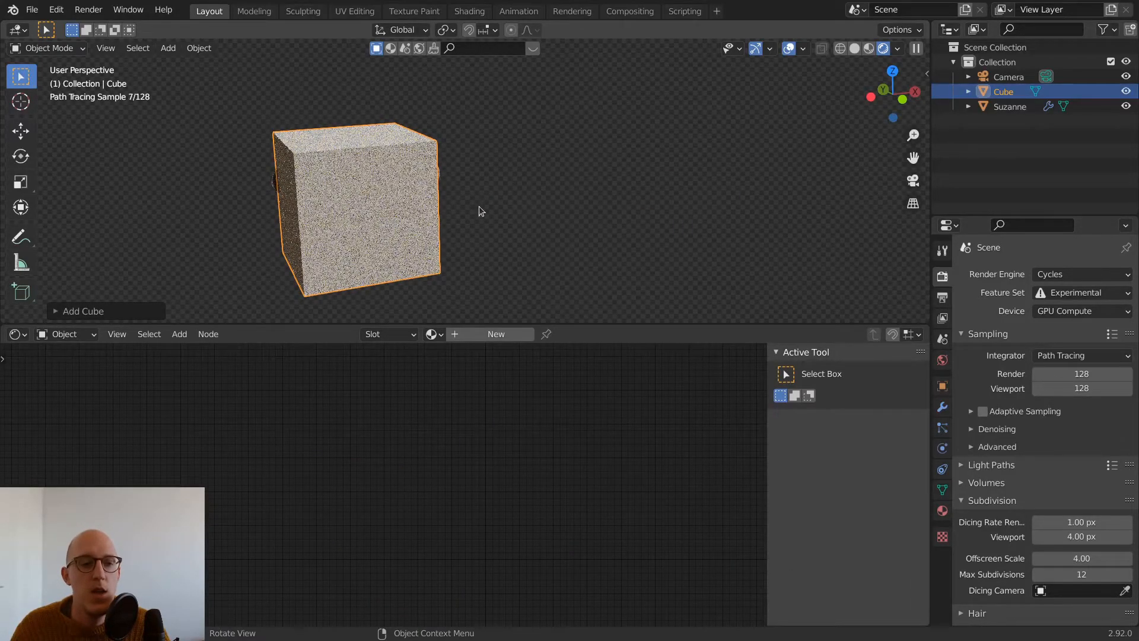
pyautogui.press('g')
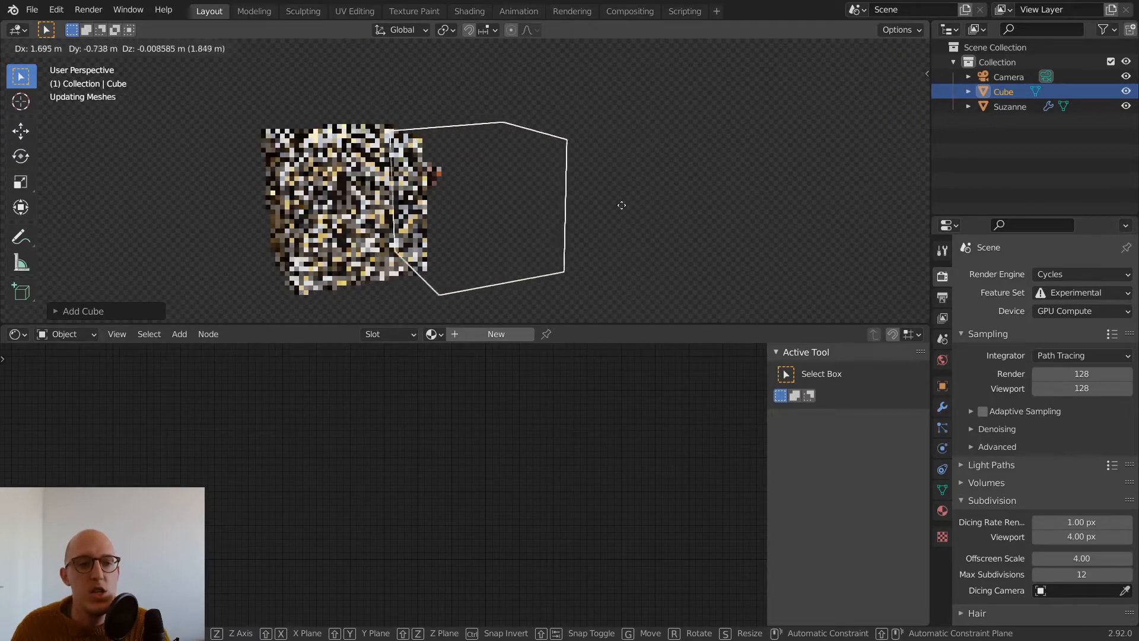
pyautogui.click(712, 204)
pyautogui.moveTo(756, 216); pyautogui.dragTo(461, 168, button='middle')
pyautogui.scroll(2, 682, 235)
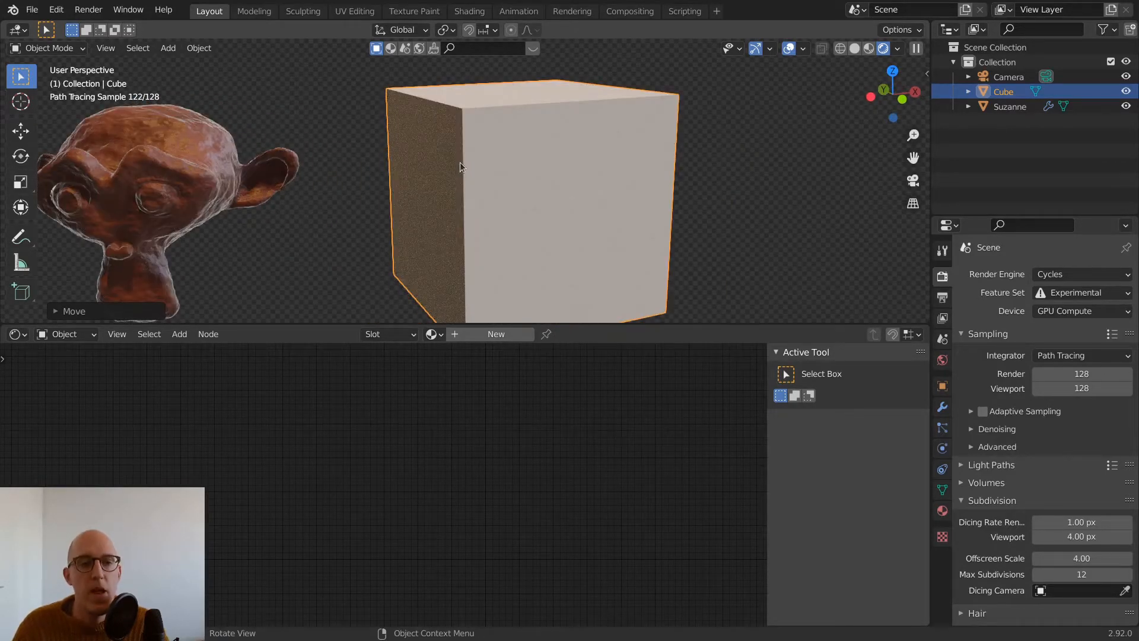
# Enter Edit Mode on the cube, select its whole mesh, and replace the Shader Editor with the UV Editor
pyautogui.press('Tab')
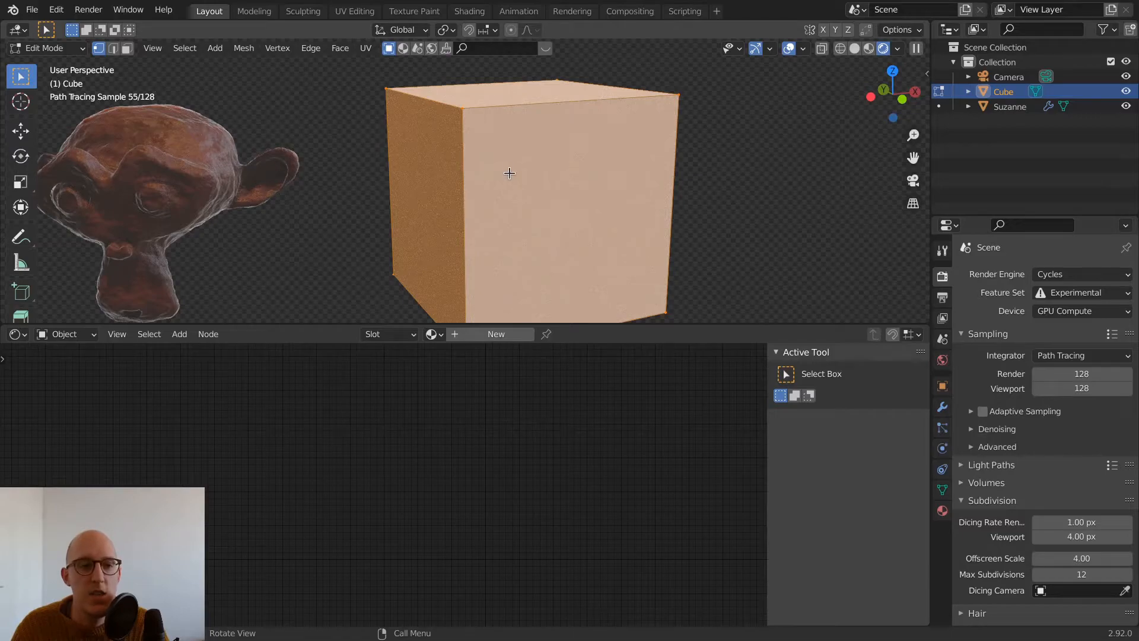
pyautogui.hotkey('alt', 'a')
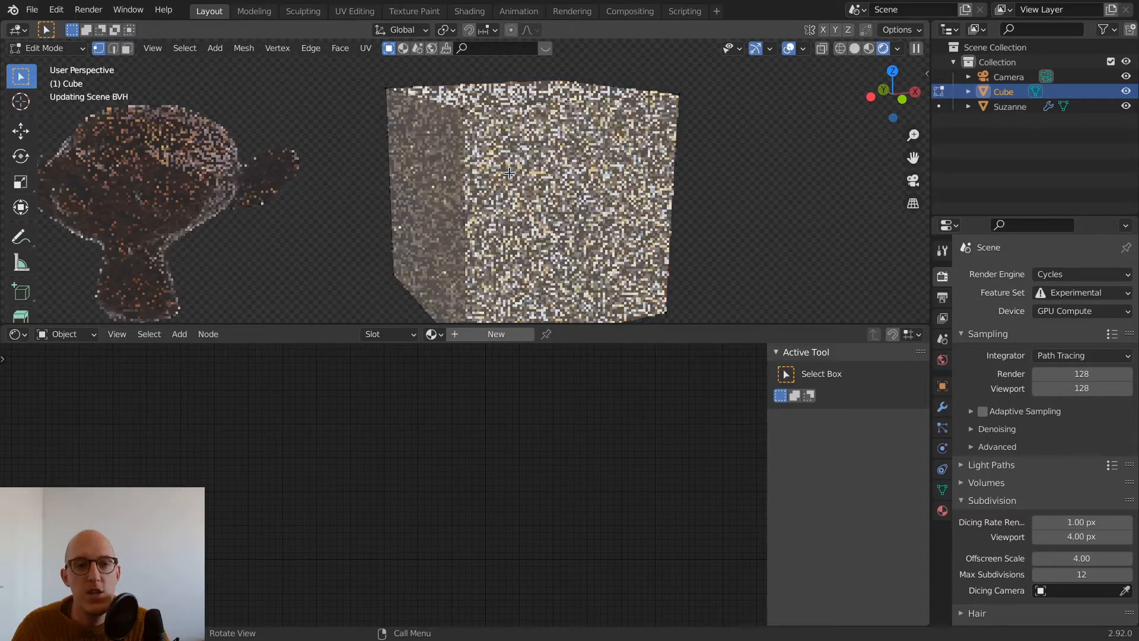
pyautogui.press('a')
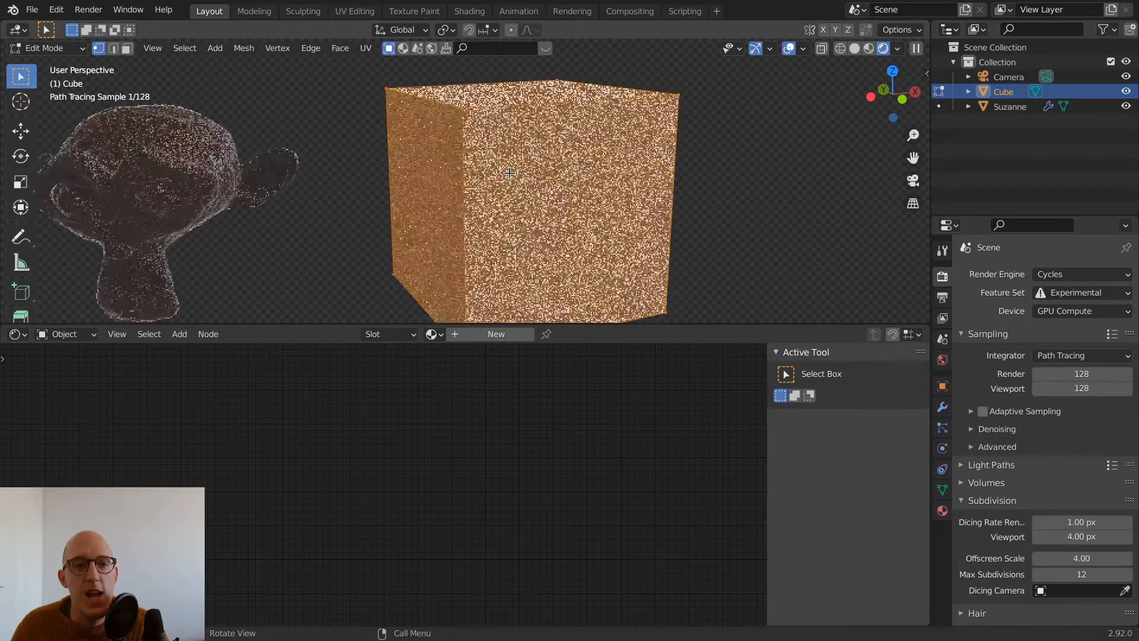
pyautogui.hotkey('alt', 'a')
pyautogui.press('a')
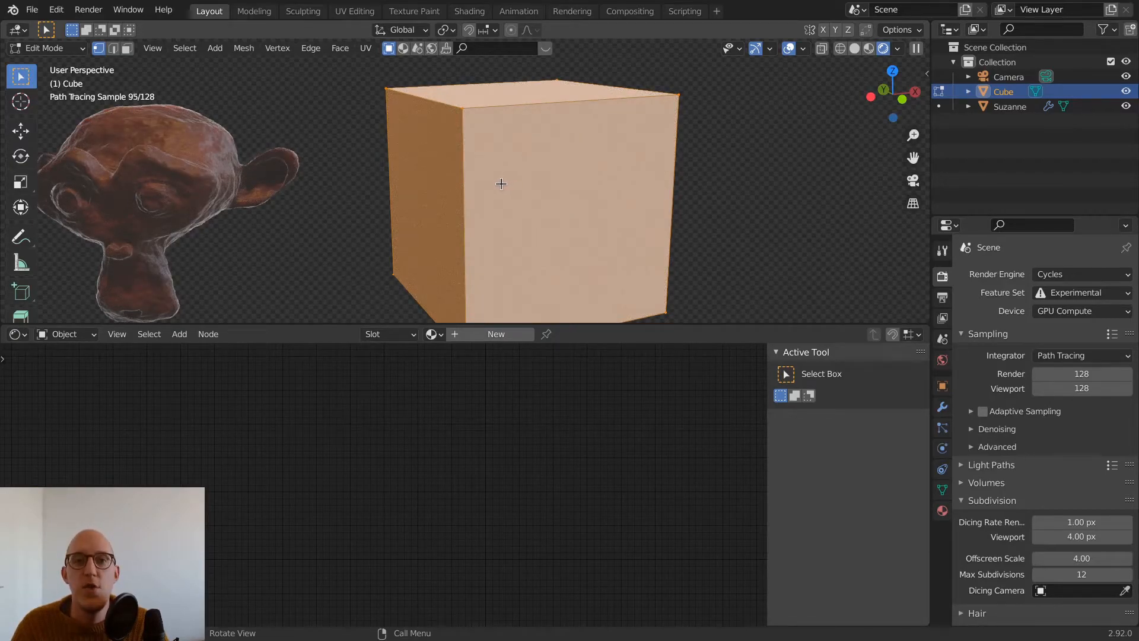
pyautogui.click(17, 336)
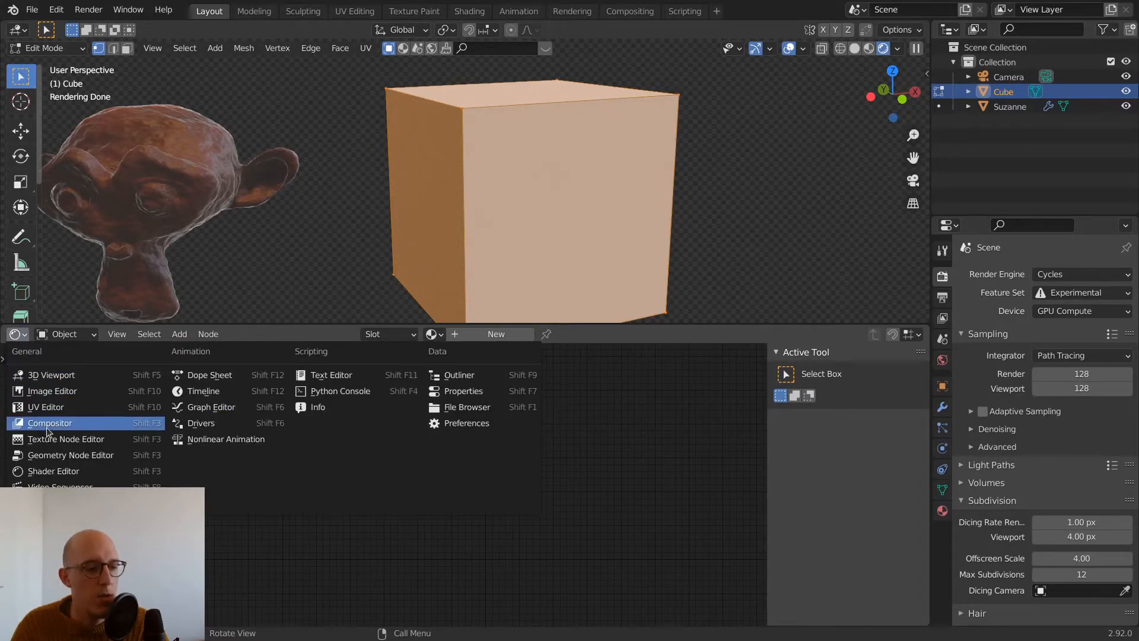
pyautogui.click(55, 409)
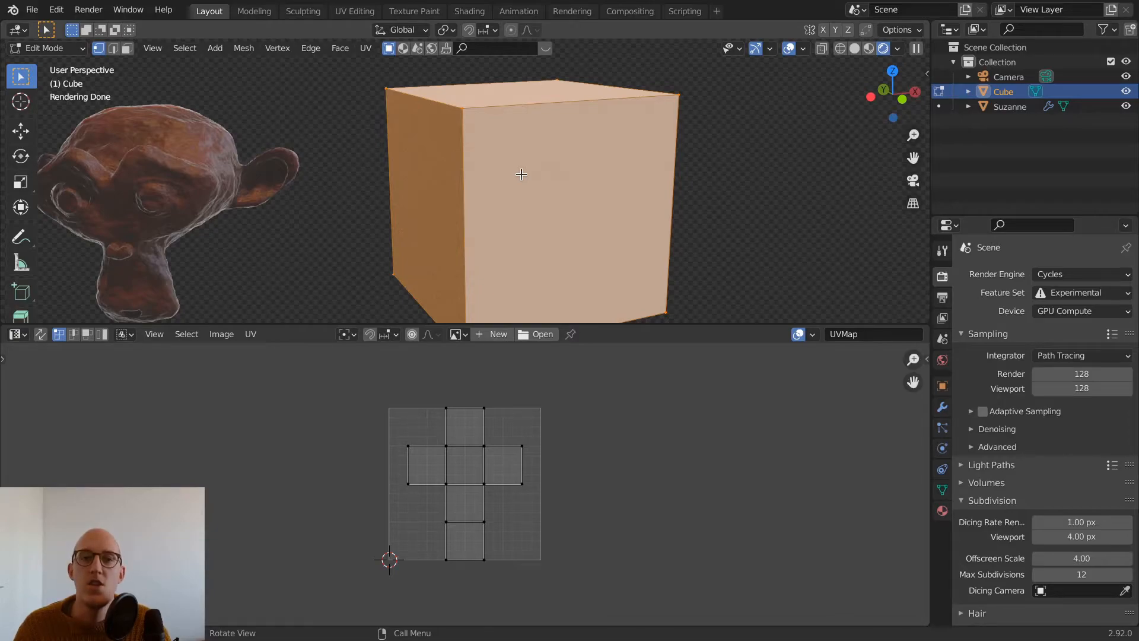
# Switch the 3D viewport to Solid shading and view the cube from above
pyautogui.moveTo(590, 216)
pyautogui.mouseDown(button='middle')
pyautogui.moveTo(568, 250)
pyautogui.moveTo(589, 229)
pyautogui.moveTo(528, 185)
pyautogui.moveTo(582, 112)
pyautogui.moveTo(542, 160)
pyautogui.moveTo(568, 159)
pyautogui.mouseUp(button='middle')
pyautogui.press('z')
pyautogui.click(638, 186)
pyautogui.moveTo(490, 107); pyautogui.dragTo(508, 127, button='middle')
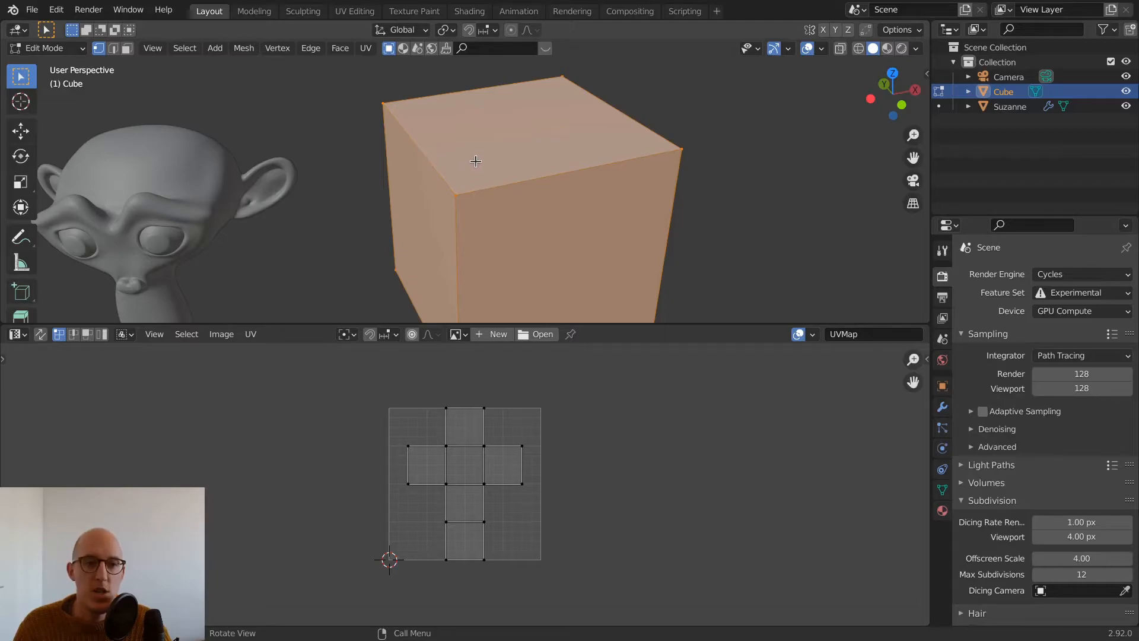
pyautogui.moveTo(544, 194); pyautogui.dragTo(524, 151, button='middle')
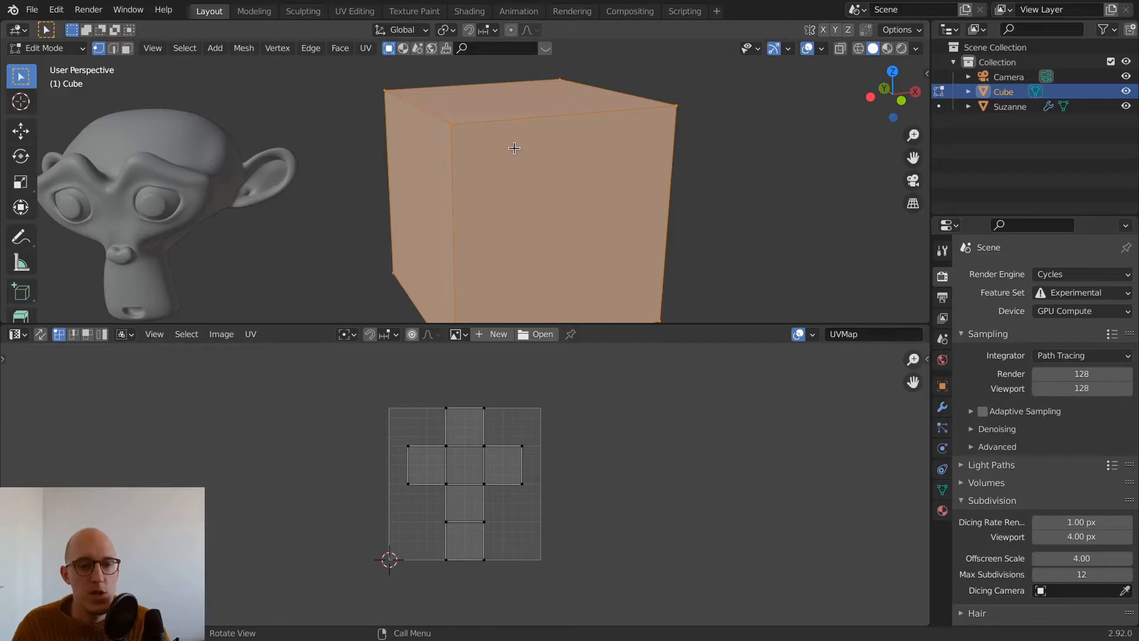
# In edge select mode, mark seams along three of the cube's top edges, two vertical edges and the matching bottom edges
pyautogui.hotkey('alt', 'a')
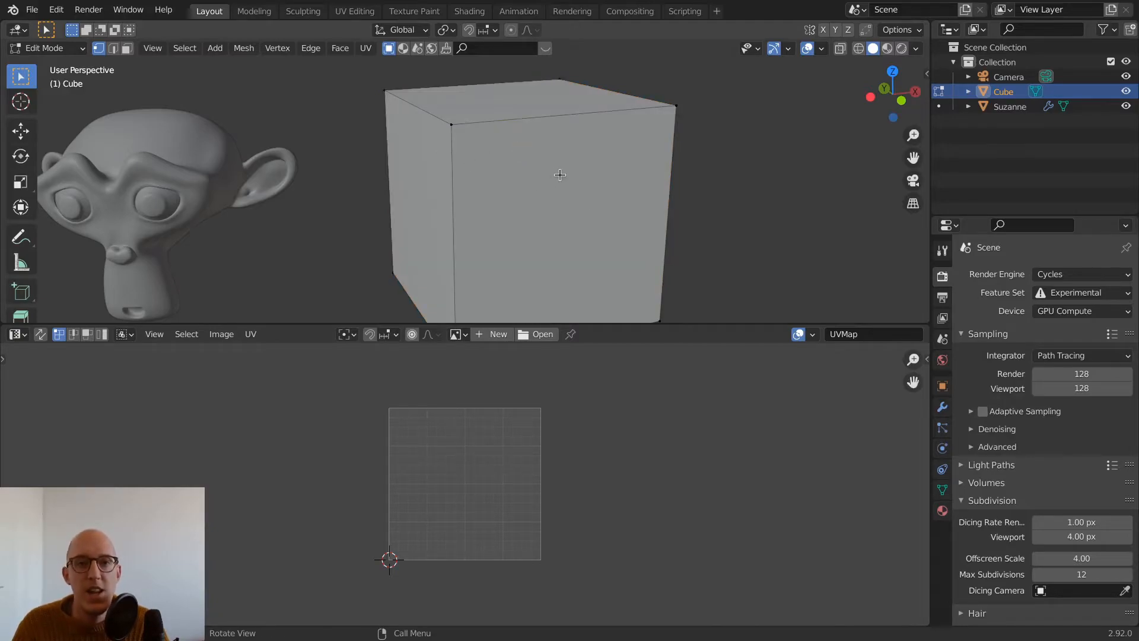
pyautogui.click(114, 50)
pyautogui.moveTo(484, 156); pyautogui.dragTo(528, 147, button='middle')
pyautogui.click(600, 117)
pyautogui.click(505, 115)
pyautogui.moveTo(570, 106); pyautogui.dragTo(483, 114, button='middle')
pyautogui.keyDown('shift'); pyautogui.click(497, 210); pyautogui.keyUp('shift')
pyautogui.keyDown('shift'); pyautogui.click(527, 97); pyautogui.keyUp('shift')
pyautogui.moveTo(702, 97); pyautogui.dragTo(648, 203, button='middle')
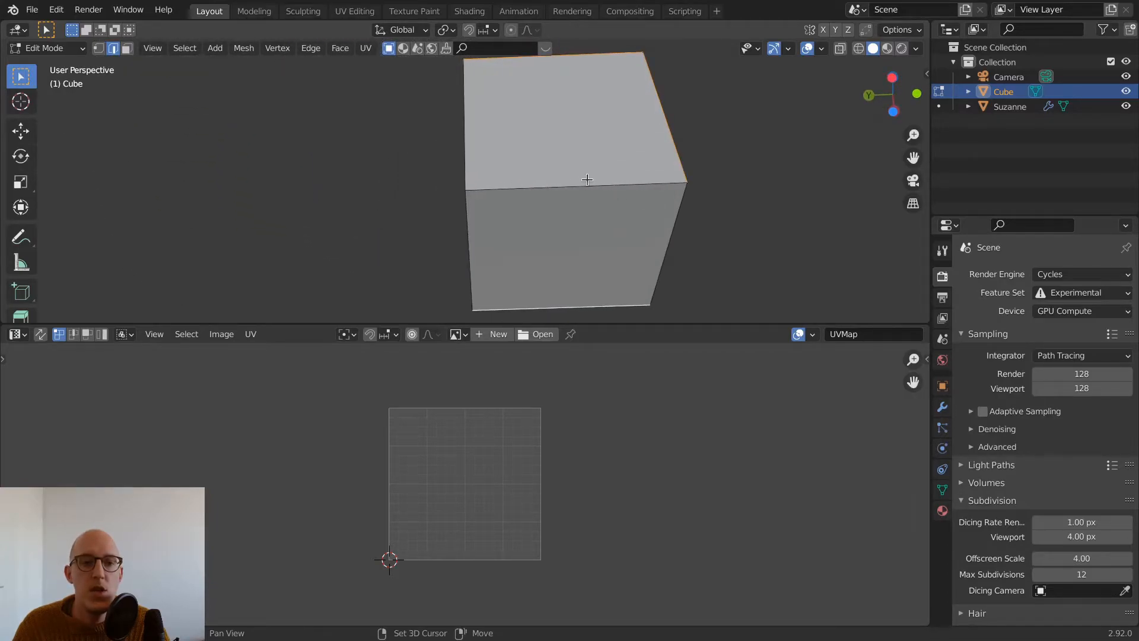
pyautogui.moveTo(490, 151); pyautogui.dragTo(446, 271, button='middle')
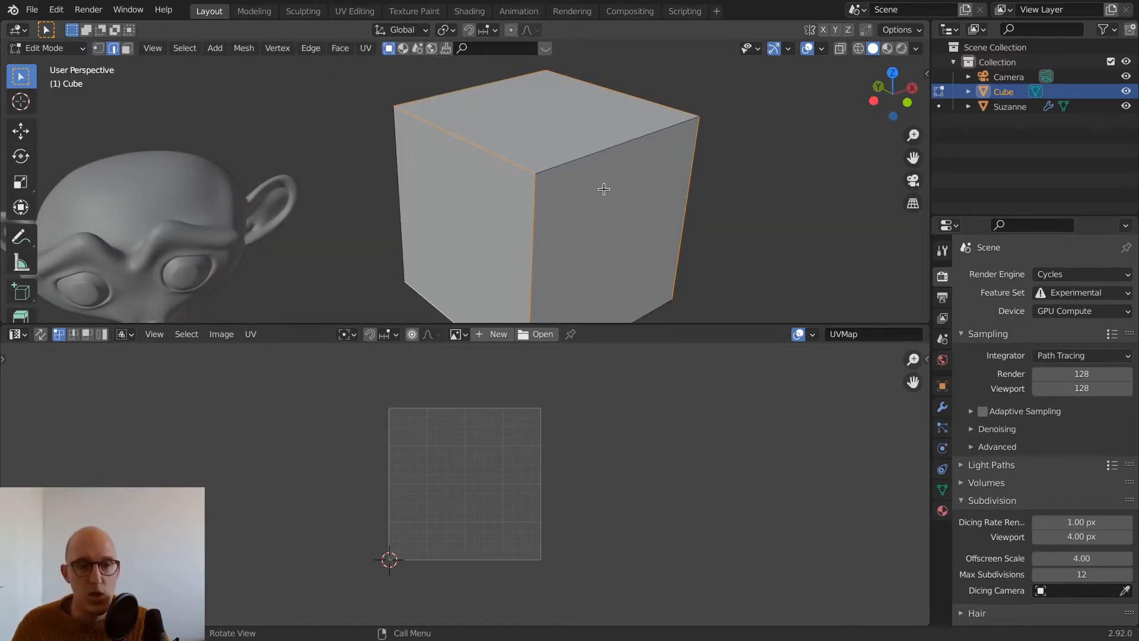
pyautogui.press('u')
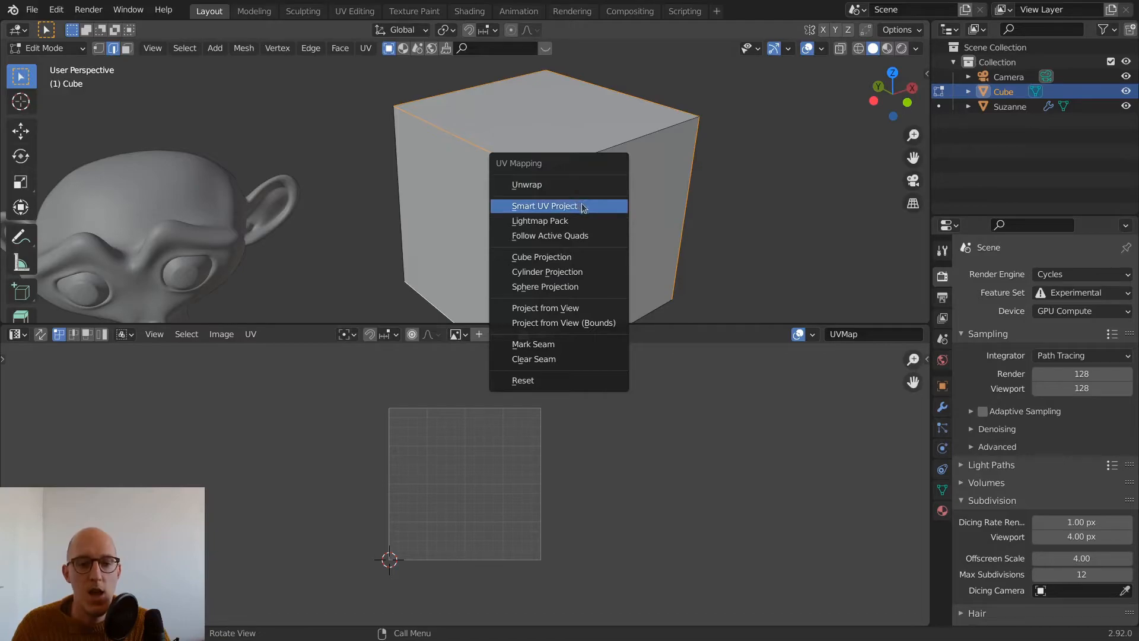
pyautogui.click(546, 347)
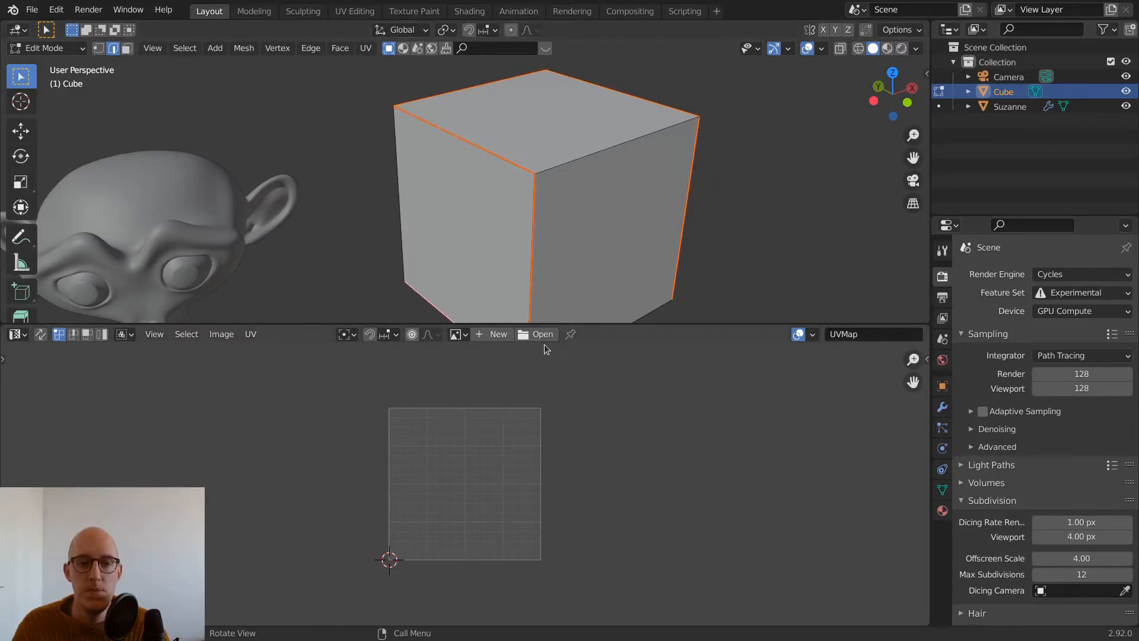
# Select the cube's entire mesh and unwrap it along the marked seams
pyautogui.hotkey('alt', 'a')
pyautogui.moveTo(585, 127); pyautogui.dragTo(389, 156, button='middle')
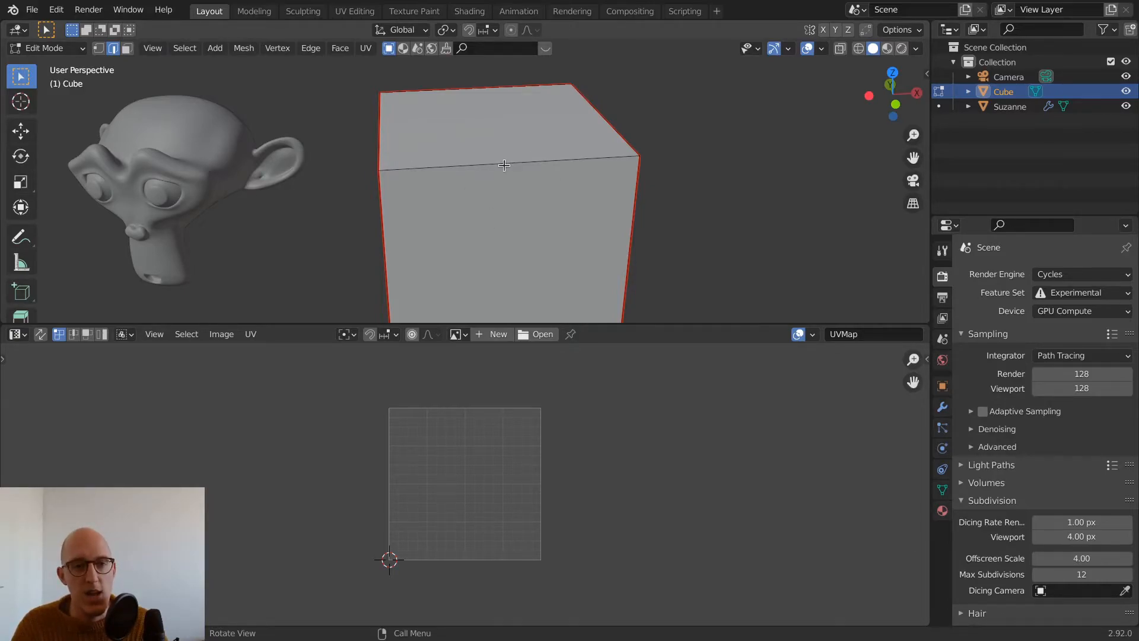
pyautogui.press('a')
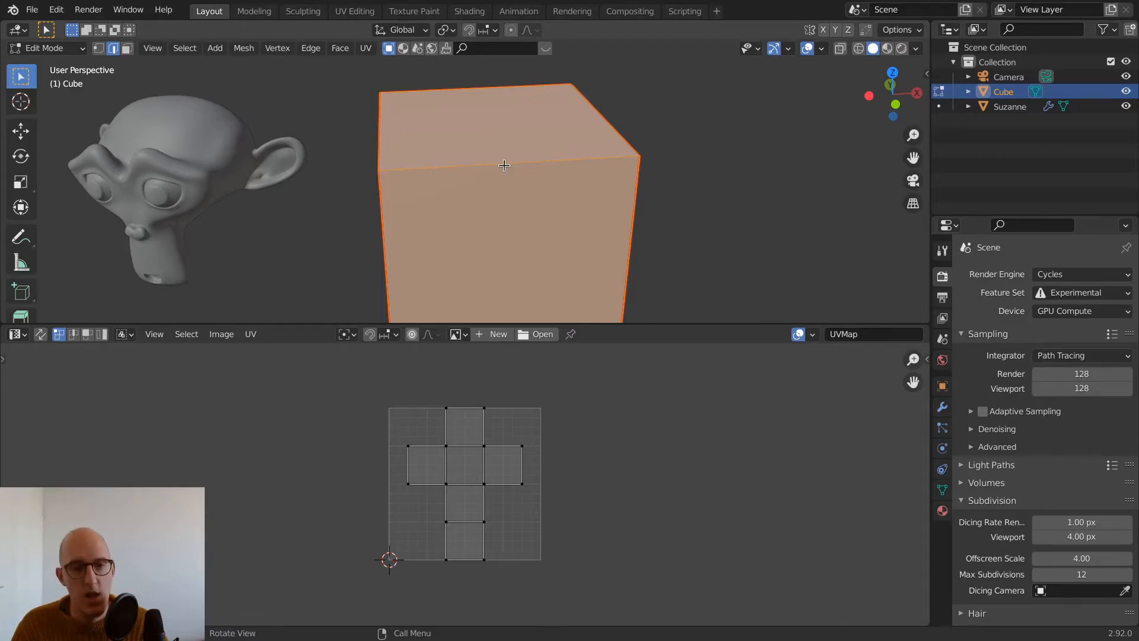
pyautogui.press('u')
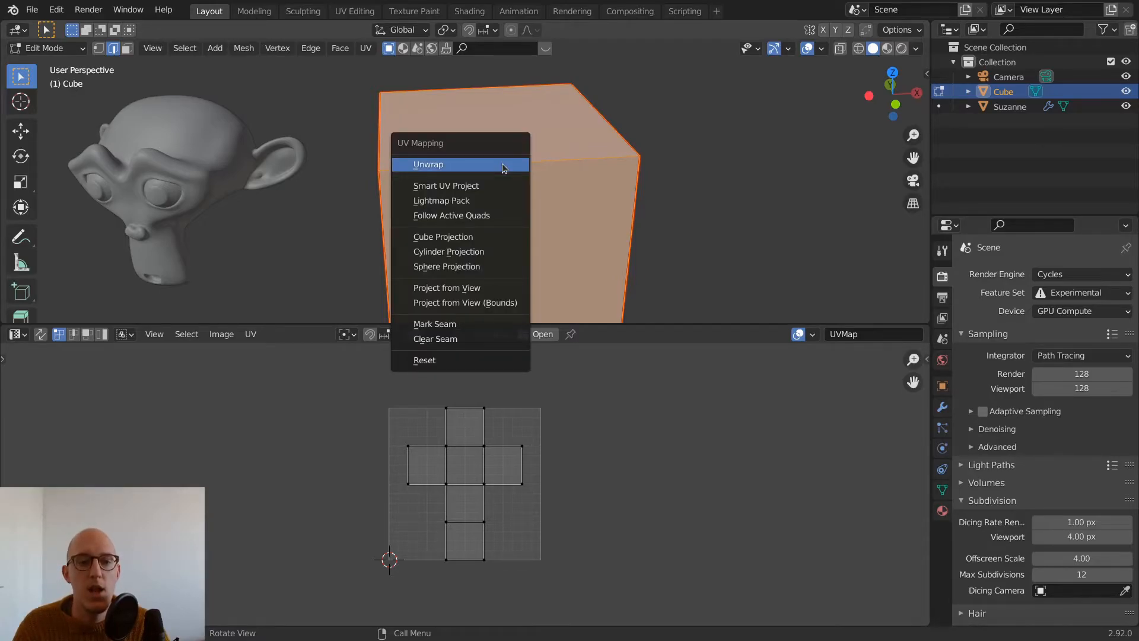
pyautogui.click(502, 164)
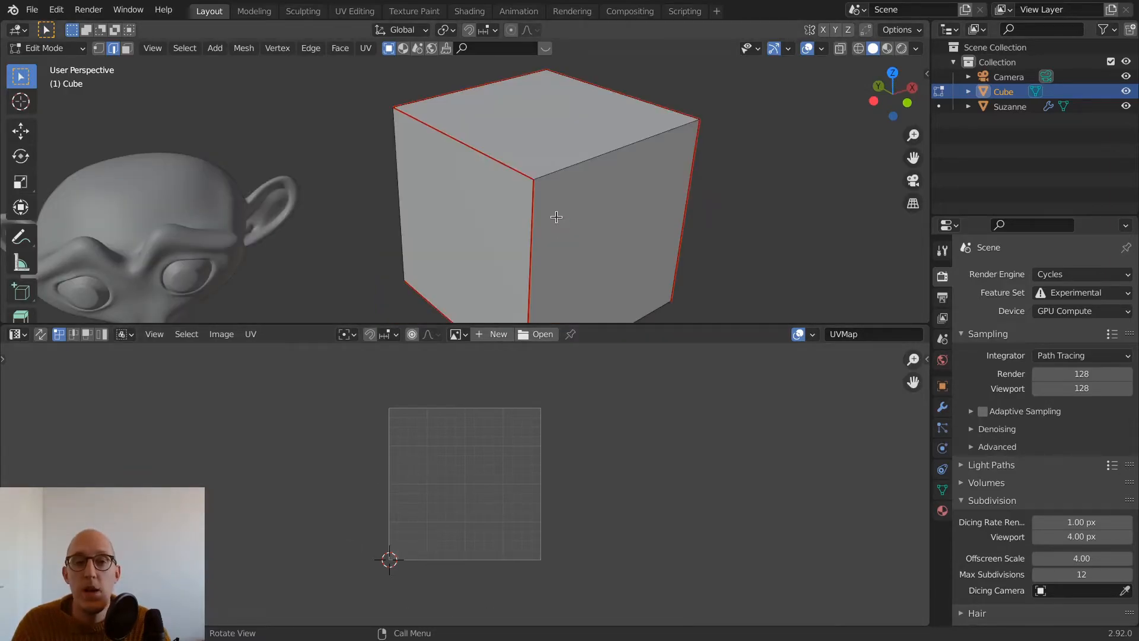
# Mark every edge of the cube as a seam and unwrap the mesh into separate faces
pyautogui.press('a')
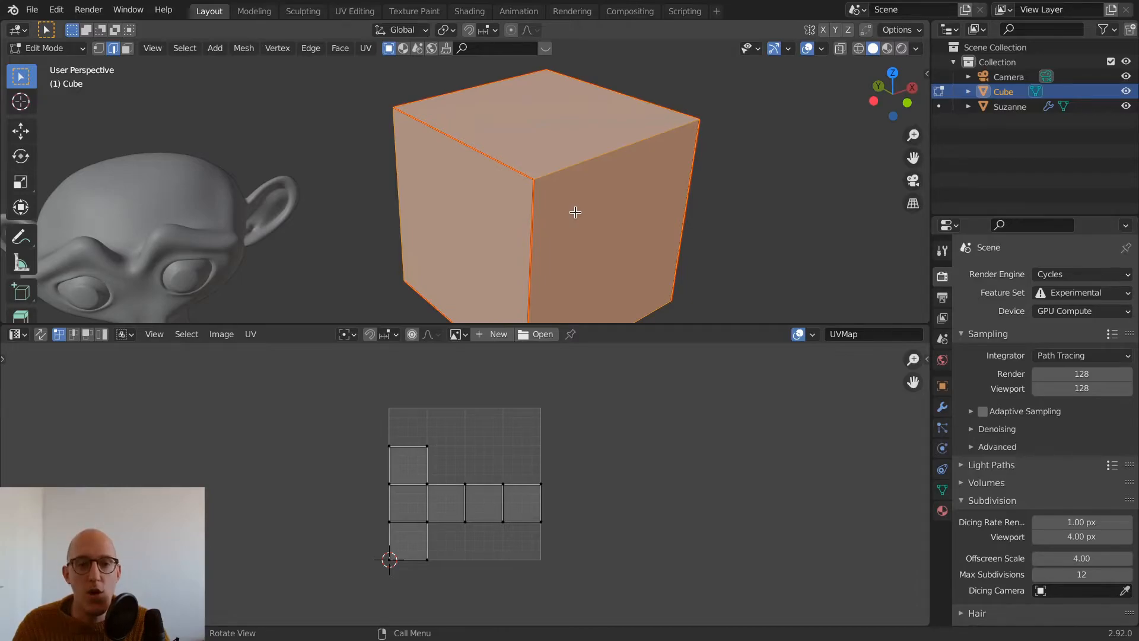
pyautogui.press('u')
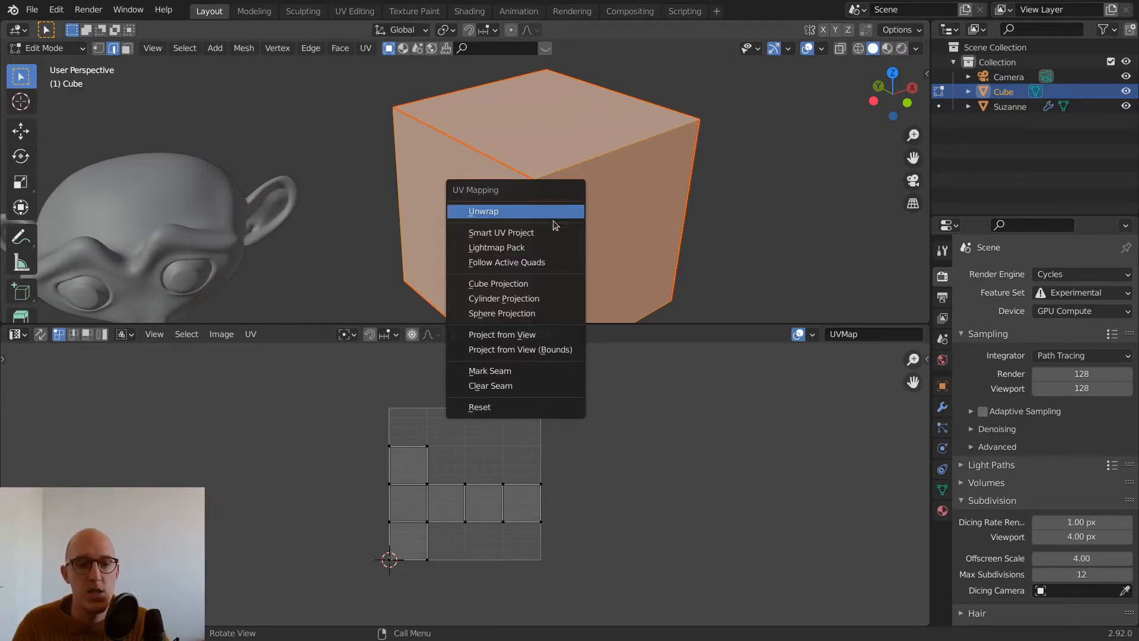
pyautogui.click(490, 371)
pyautogui.moveTo(564, 267); pyautogui.dragTo(553, 196, button='middle')
pyautogui.moveTo(660, 127); pyautogui.dragTo(597, 219, button='middle')
pyautogui.press('u')
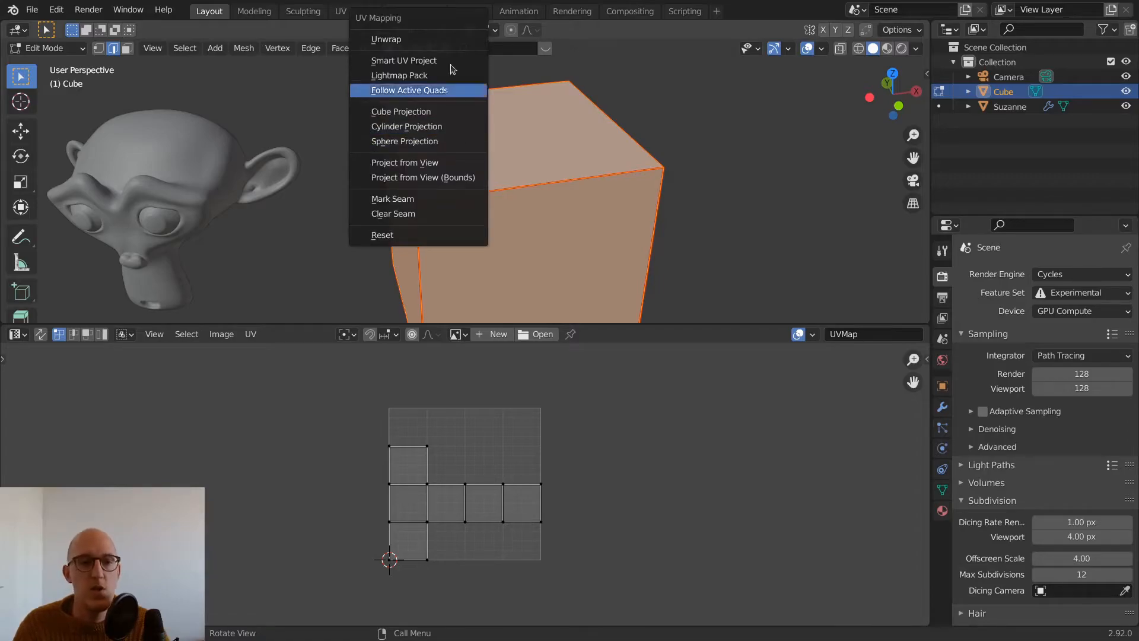
pyautogui.click(404, 40)
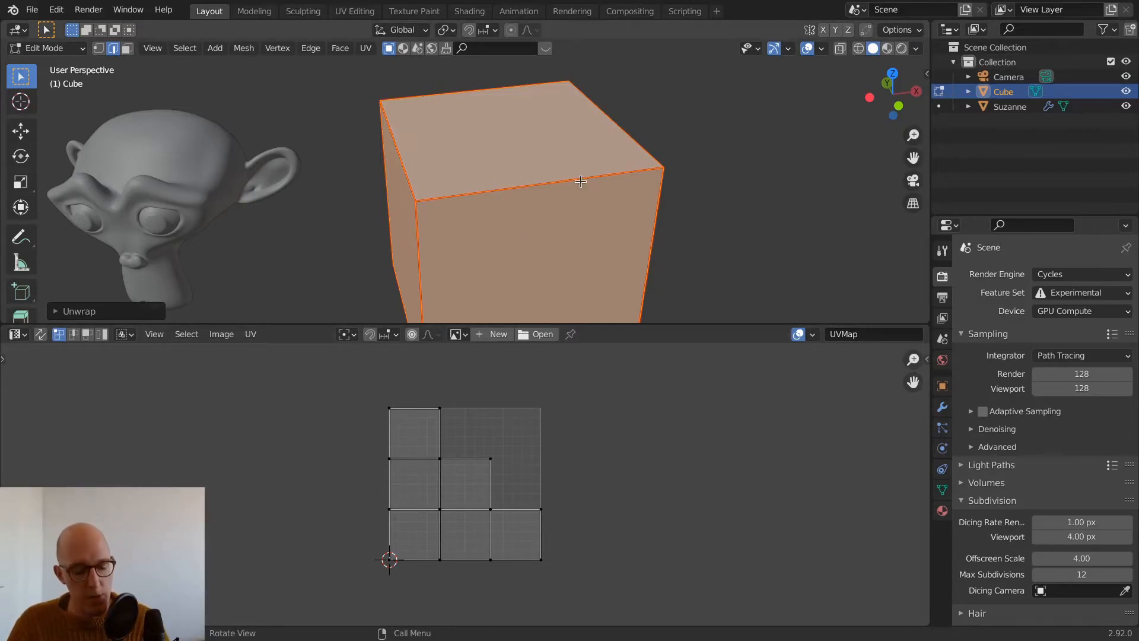
# Reselect the cube's entire mesh and clear the seams from all its edges
pyautogui.hotkey('ctrl', 'z')
pyautogui.hotkey('alt', 'a')
pyautogui.press('a')
pyautogui.hotkey('alt', 'a')
pyautogui.press('a')
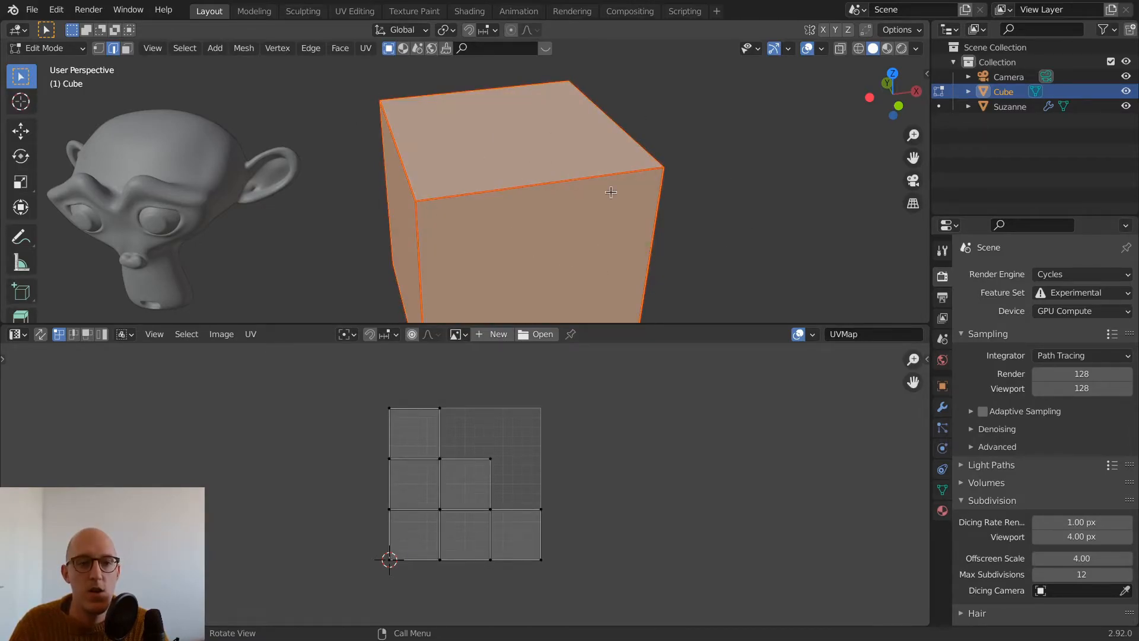
pyautogui.press('u')
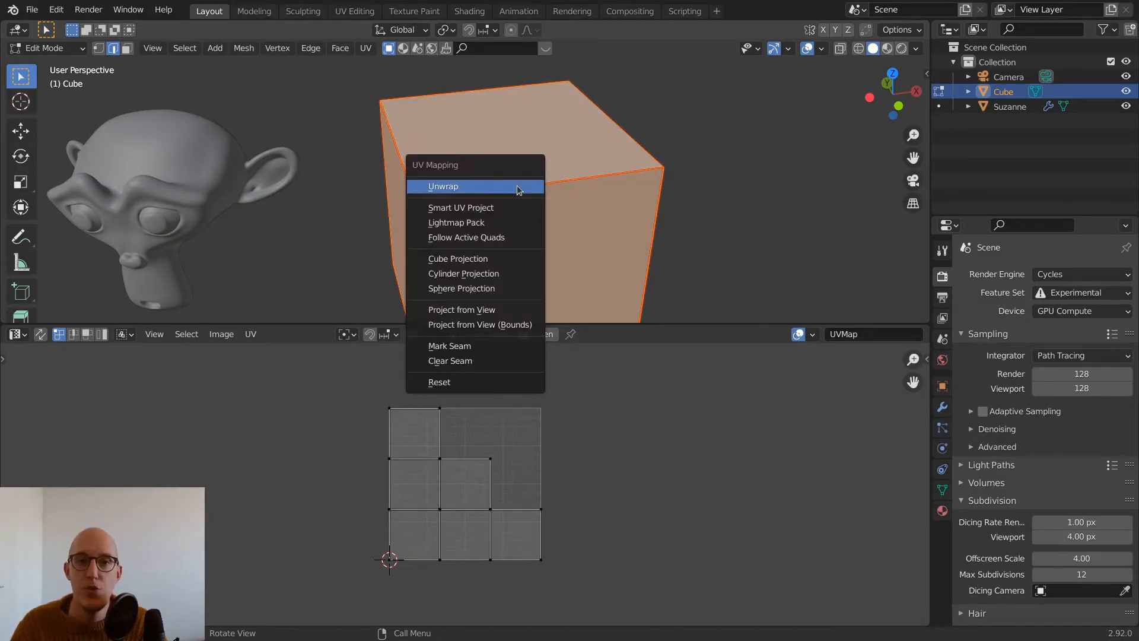
pyautogui.click(483, 362)
pyautogui.moveTo(552, 191)
pyautogui.mouseDown(button='middle')
pyautogui.moveTo(388, 185)
pyautogui.moveTo(569, 184)
pyautogui.moveTo(554, 175)
pyautogui.mouseUp(button='middle')
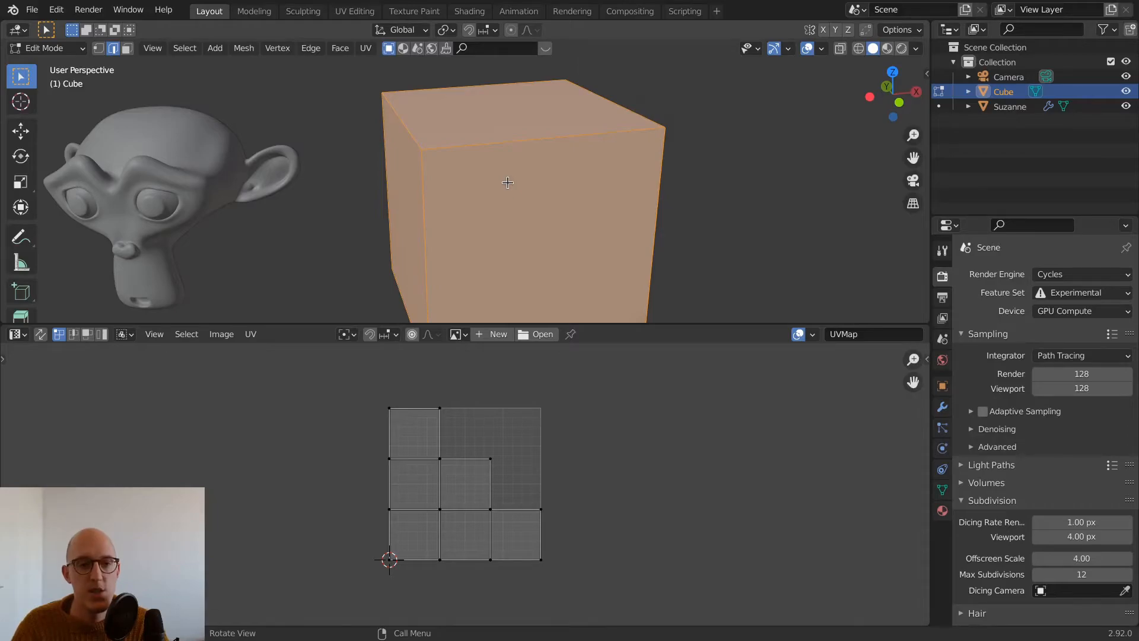
# Unwrap the cube with Smart UV Project using an Island Margin of 0.010
pyautogui.press('u')
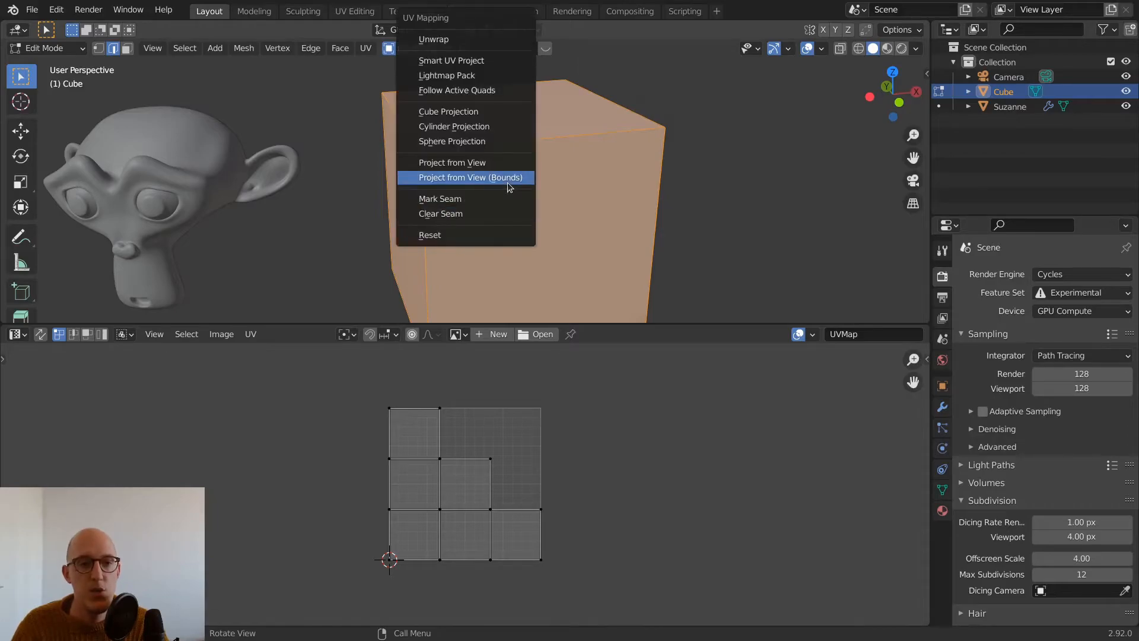
pyautogui.click(480, 62)
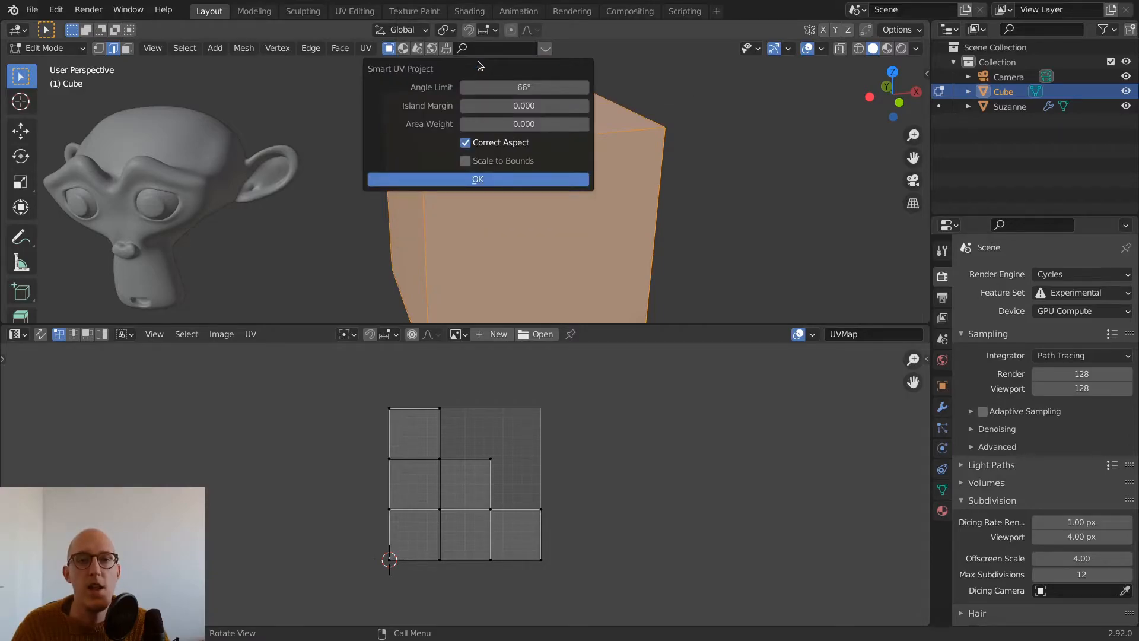
pyautogui.click(517, 106)
pyautogui.write('0.0')
pyautogui.press('BackSpace')
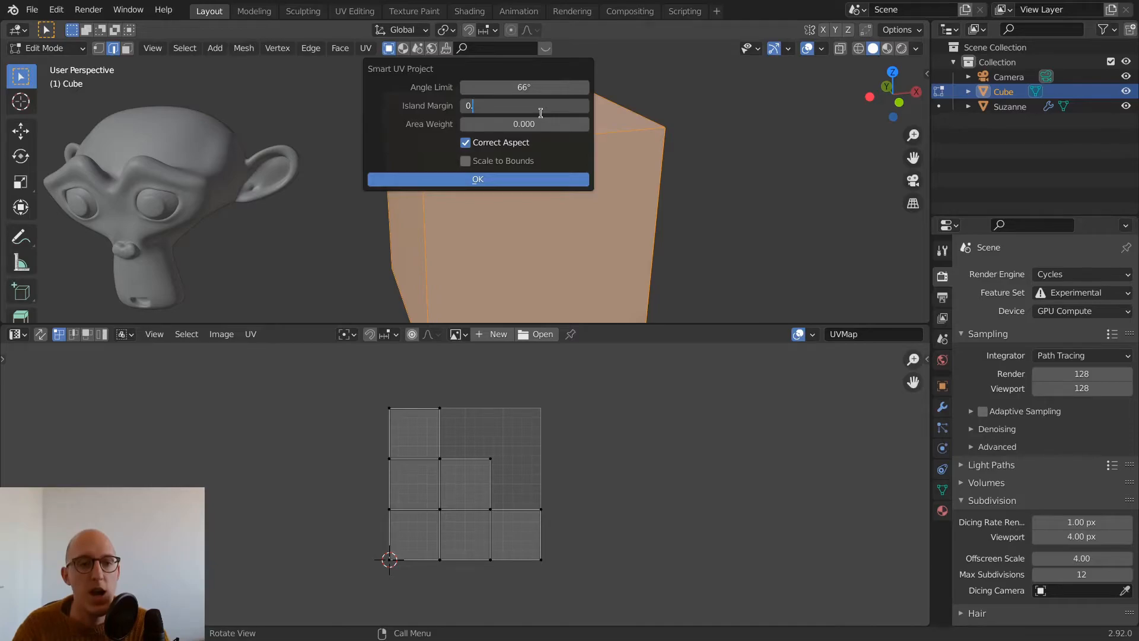
pyautogui.write('010')
pyautogui.press('Return')
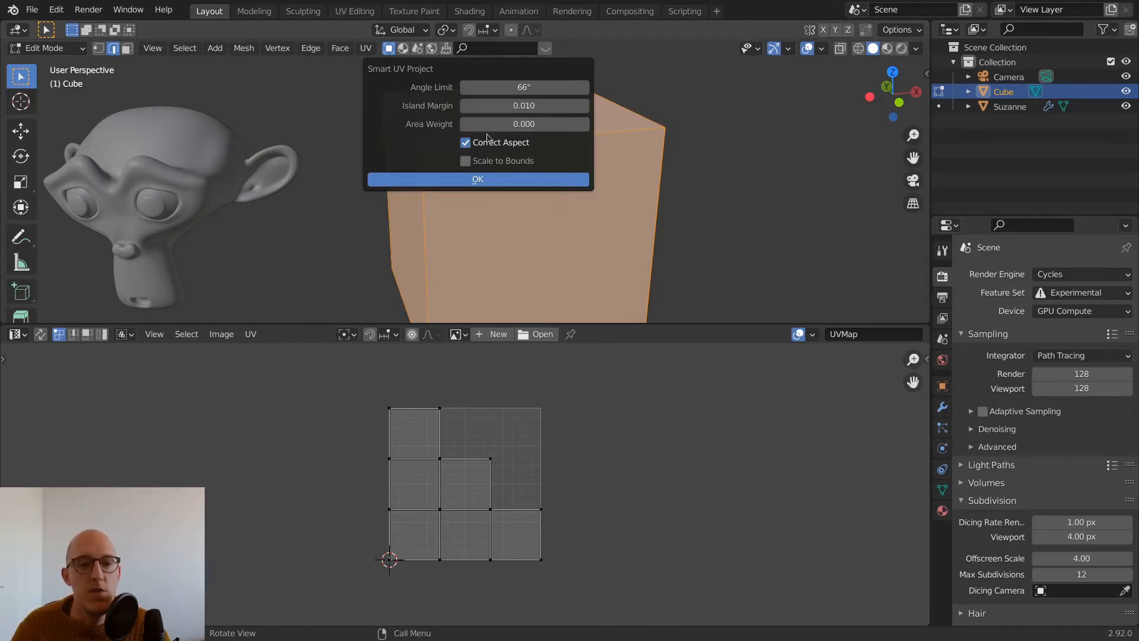
pyautogui.click(498, 179)
# Examine the spacing between the cube's UV islands up close and compare the layout with the cube
pyautogui.scroll(8, 425, 497)
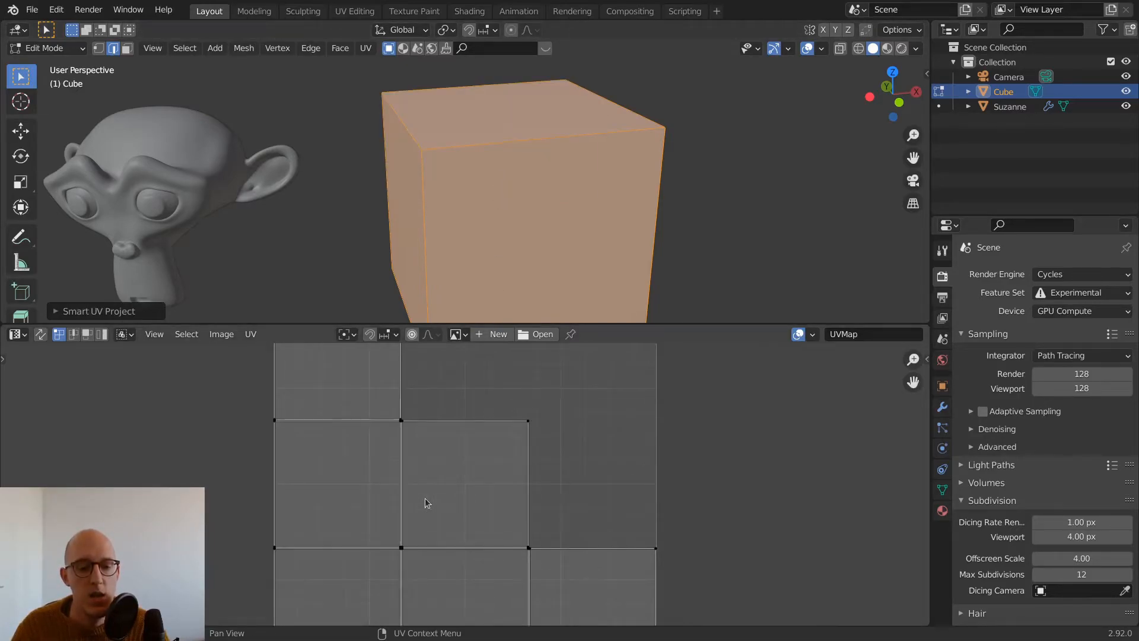
pyautogui.keyDown('shift'); pyautogui.moveTo(632, 580); pyautogui.dragTo(769, 468, button='middle'); pyautogui.keyUp('shift')
pyautogui.scroll(-2, 470, 396)
pyautogui.moveTo(469, 396)
pyautogui.keyDown('shift'); pyautogui.mouseDown(button='middle')
pyautogui.moveTo(479, 434)
pyautogui.moveTo(541, 526)
pyautogui.moveTo(525, 530)
pyautogui.moveTo(485, 381)
pyautogui.mouseUp(button='middle'); pyautogui.keyUp('shift')
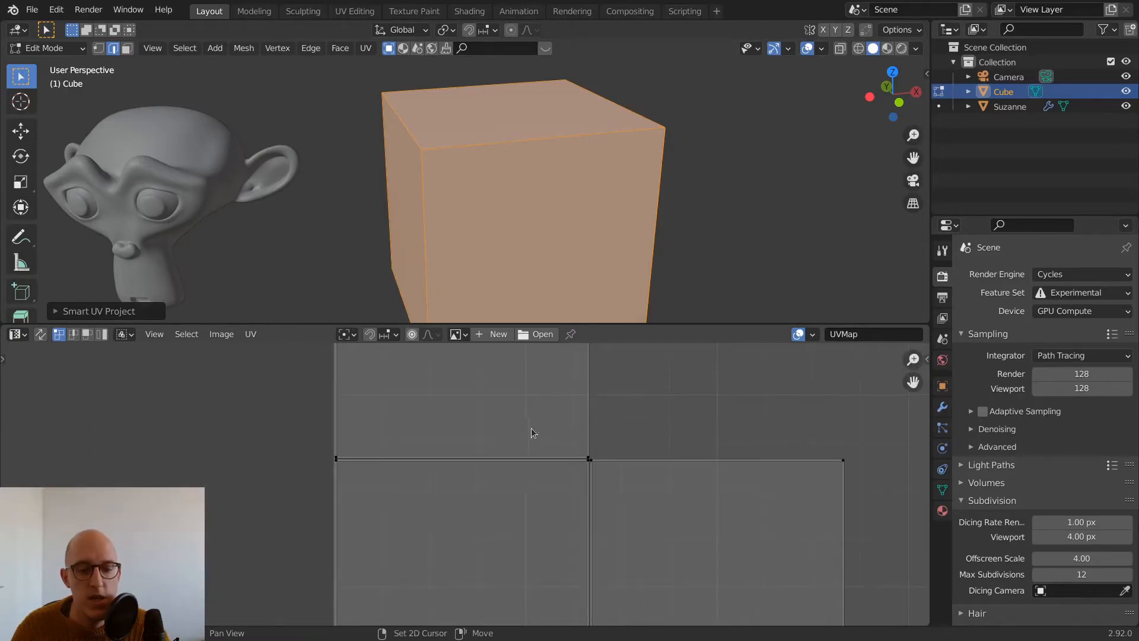
pyautogui.scroll(4, 594, 489)
pyautogui.keyDown('shift'); pyautogui.moveTo(691, 502); pyautogui.dragTo(546, 411, button='middle'); pyautogui.keyUp('shift')
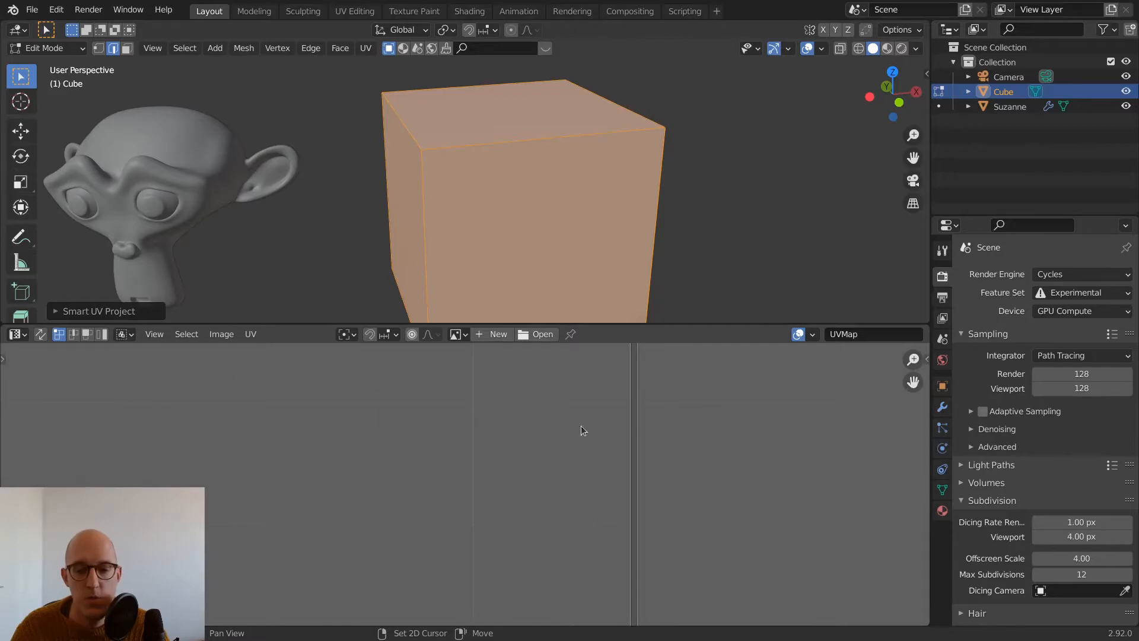
pyautogui.scroll(-7, 696, 499)
pyautogui.keyDown('shift'); pyautogui.moveTo(755, 614); pyautogui.dragTo(684, 491, button='middle'); pyautogui.keyUp('shift')
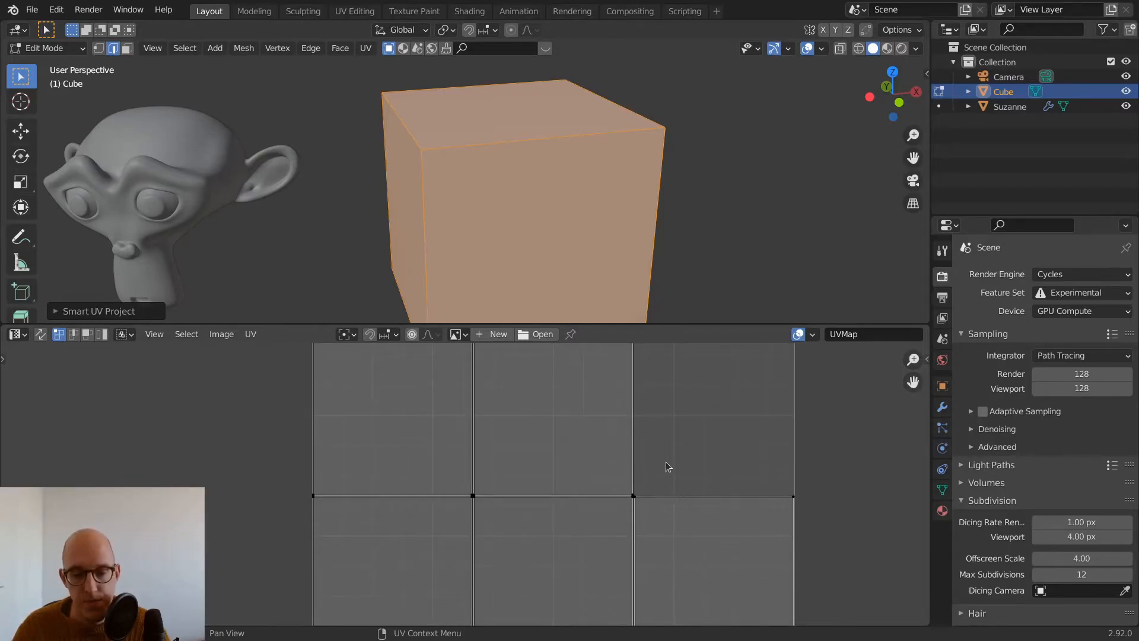
pyautogui.scroll(-4, 614, 442)
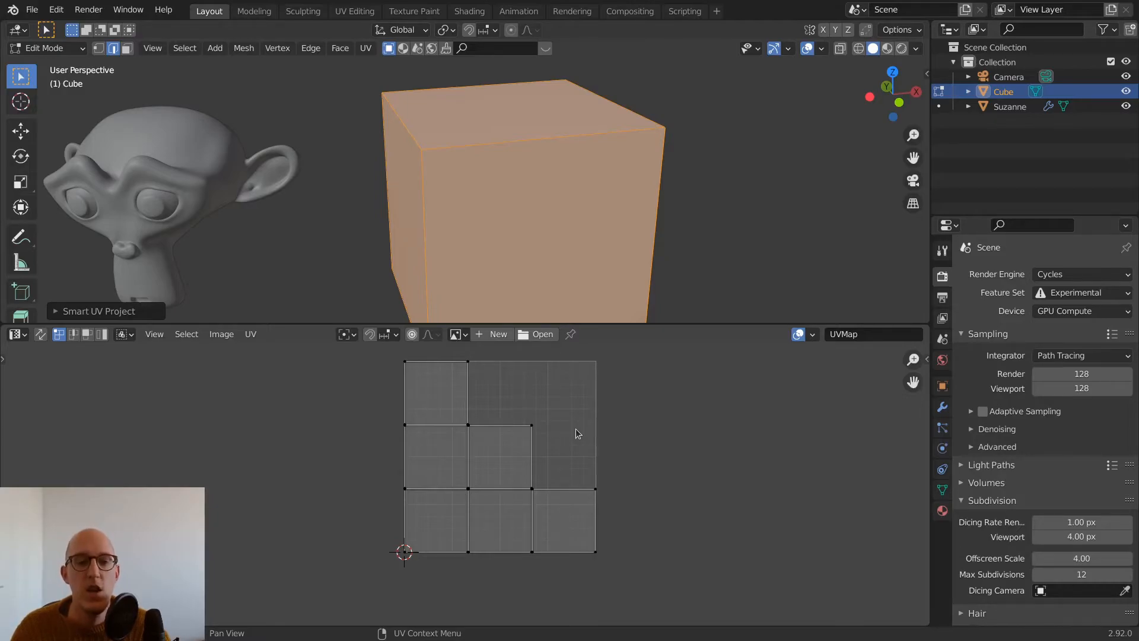
pyautogui.scroll(2, 526, 436)
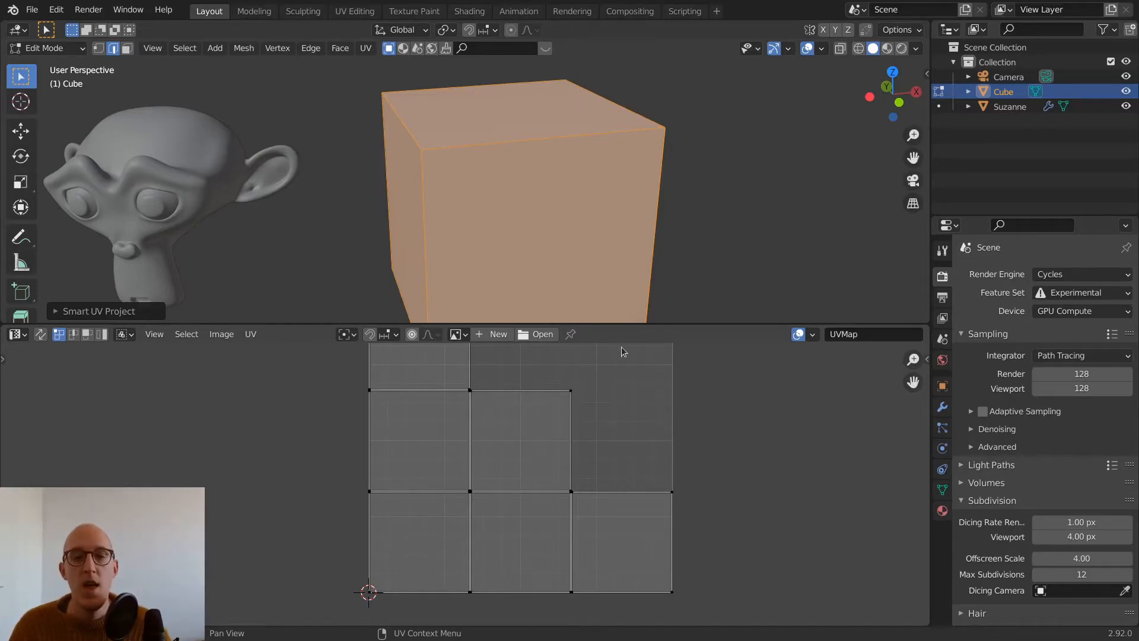
pyautogui.moveTo(538, 172); pyautogui.dragTo(564, 146, button='middle')
pyautogui.scroll(-3, 563, 148)
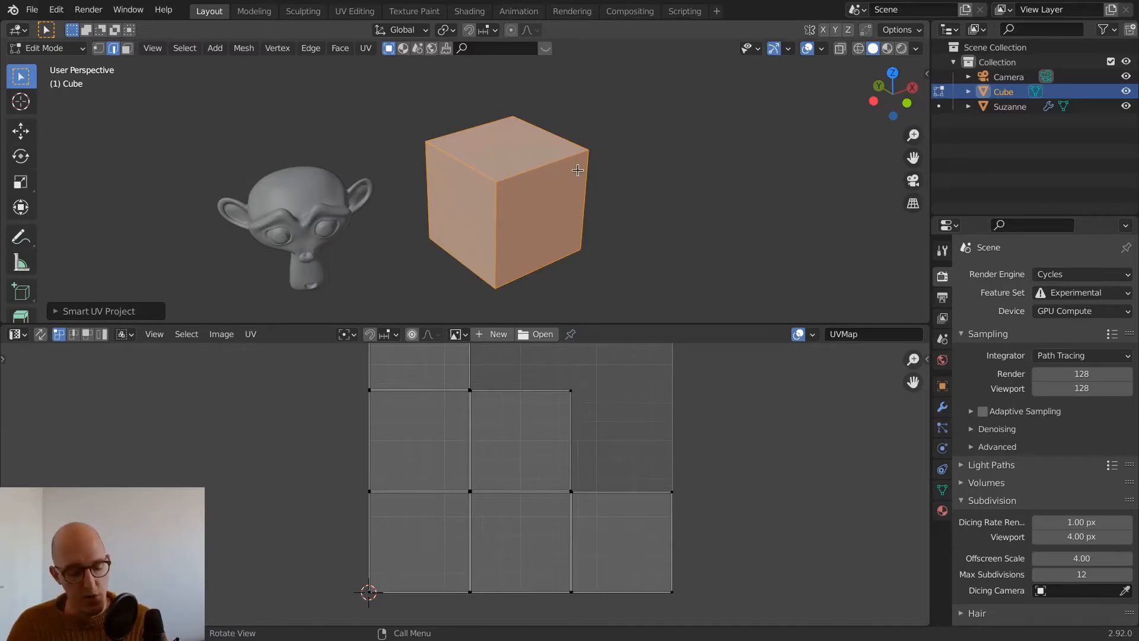
# Unwrap the cube with Project from View at the current viewing angle and select the entire resulting UV layout
pyautogui.moveTo(563, 158); pyautogui.dragTo(498, 132, button='middle')
pyautogui.press('u')
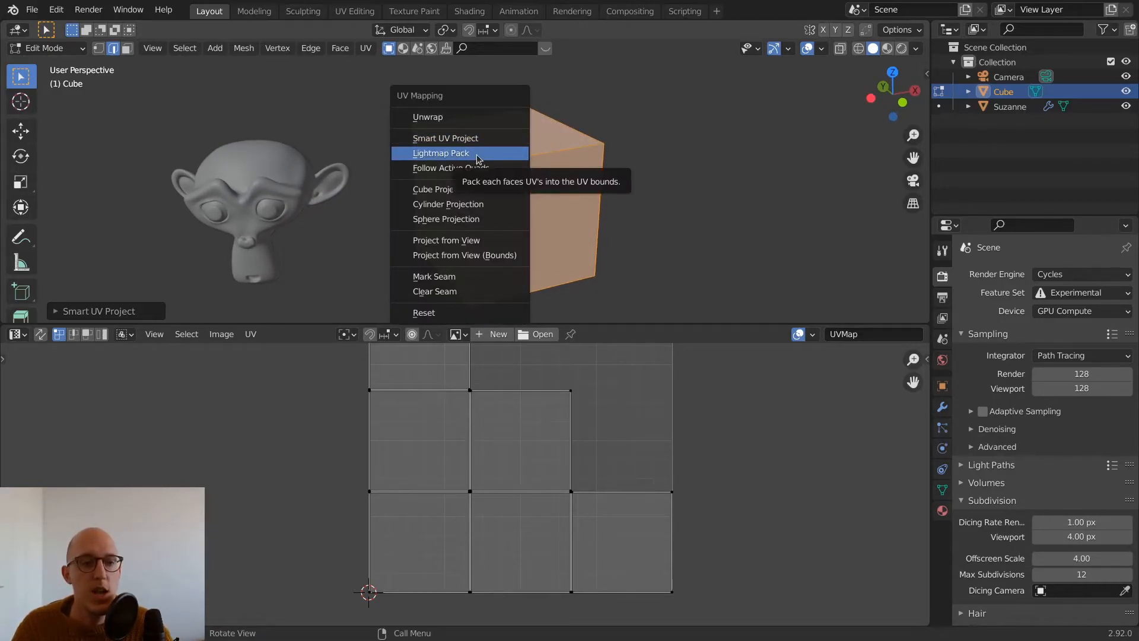
pyautogui.click(475, 243)
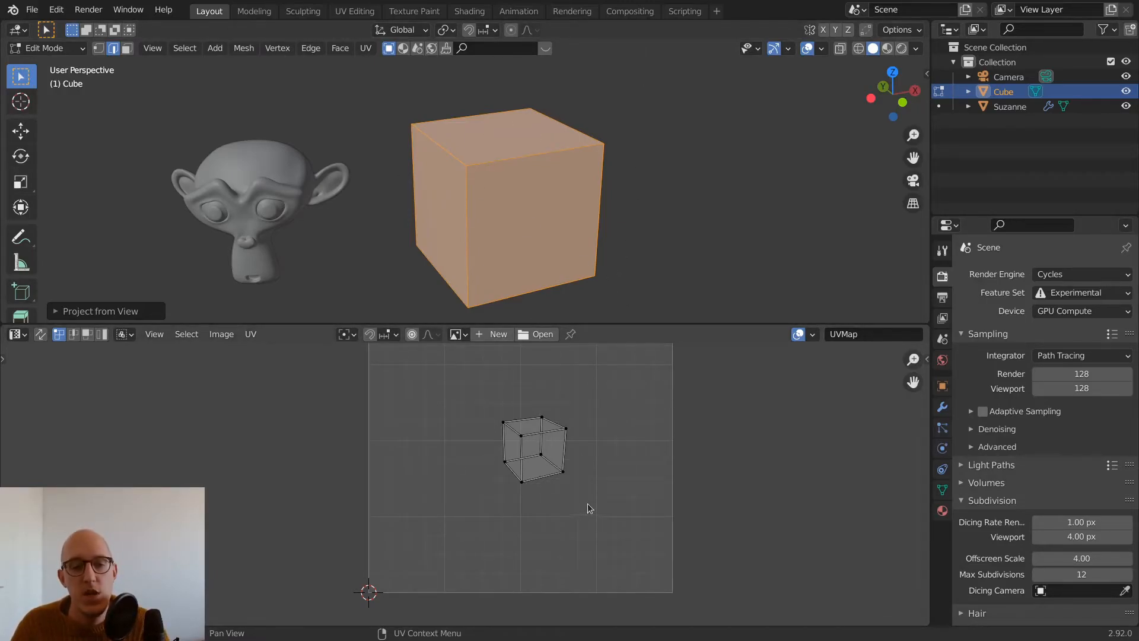
pyautogui.scroll(-3, 622, 479)
pyautogui.scroll(2, 521, 509)
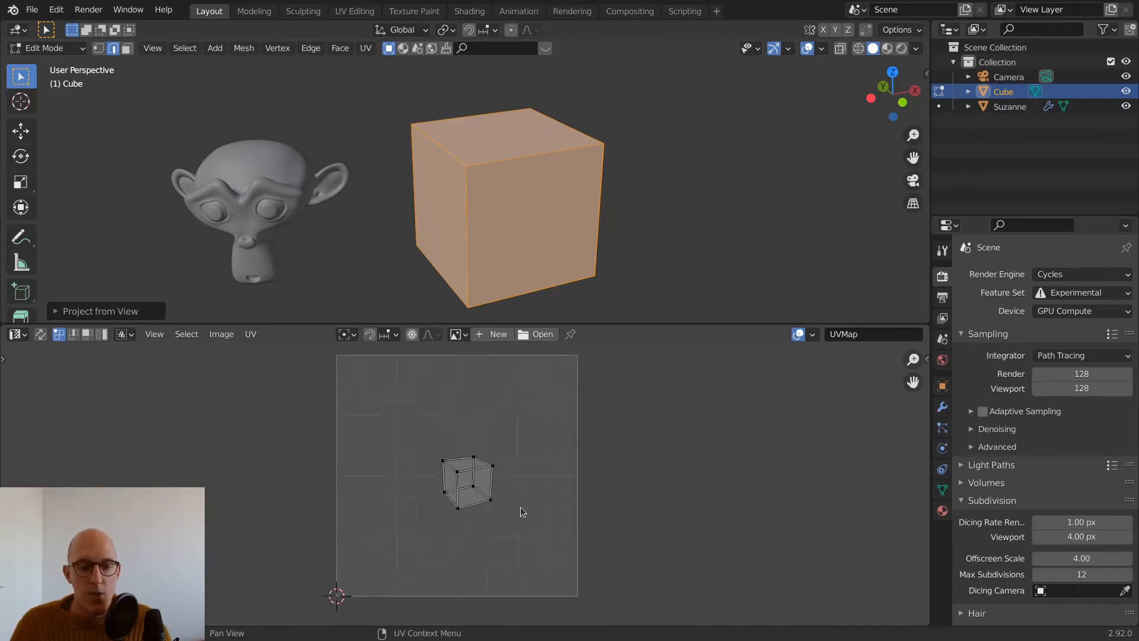
pyautogui.moveTo(528, 427); pyautogui.dragTo(395, 537)
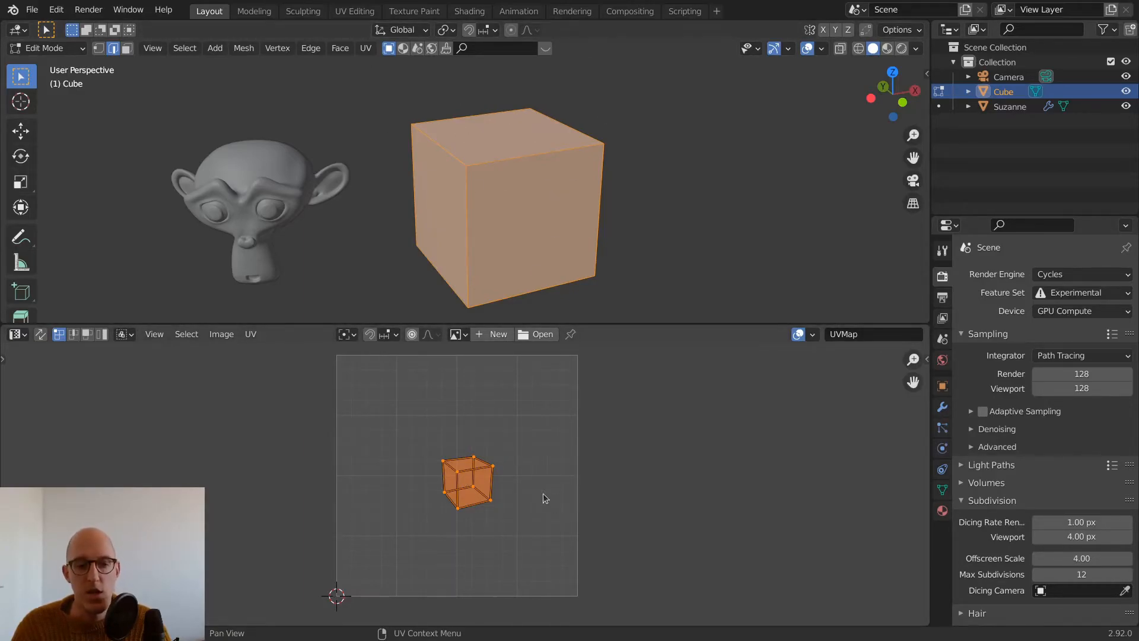
pyautogui.press('g')
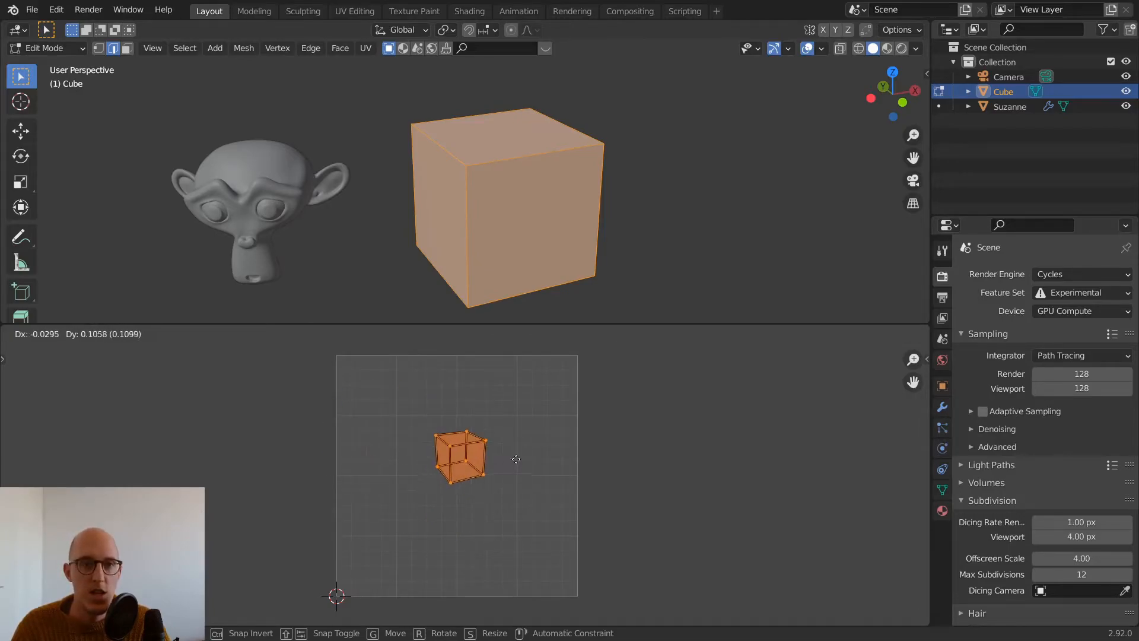
pyautogui.rightClick(521, 455)
pyautogui.press('s')
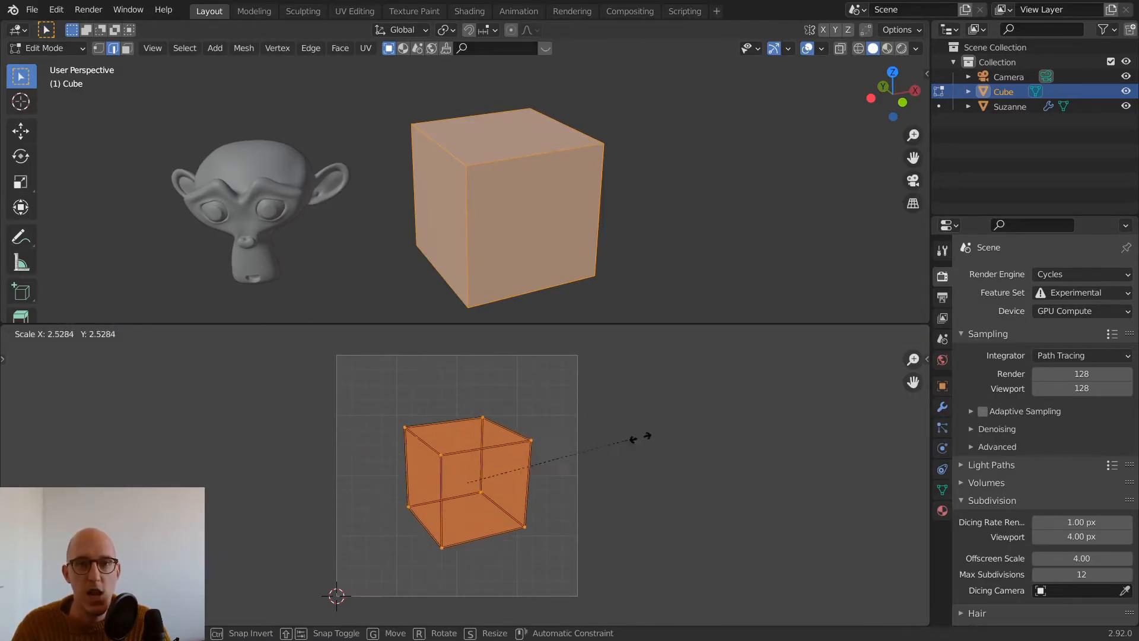
pyautogui.rightClick(625, 437)
pyautogui.press('r')
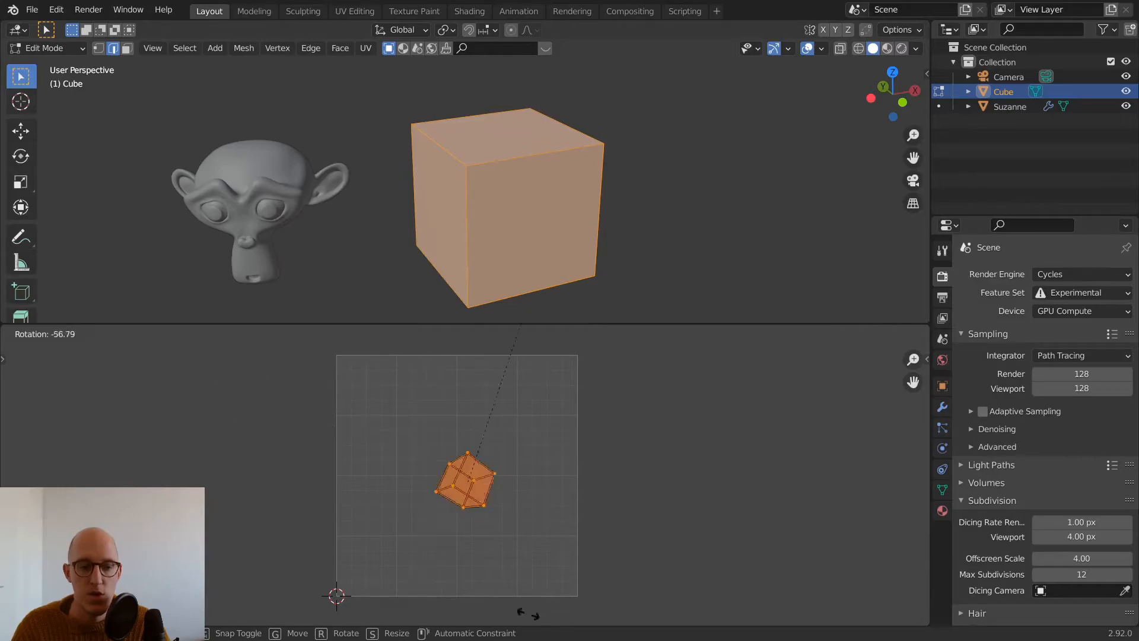
pyautogui.rightClick(667, 447)
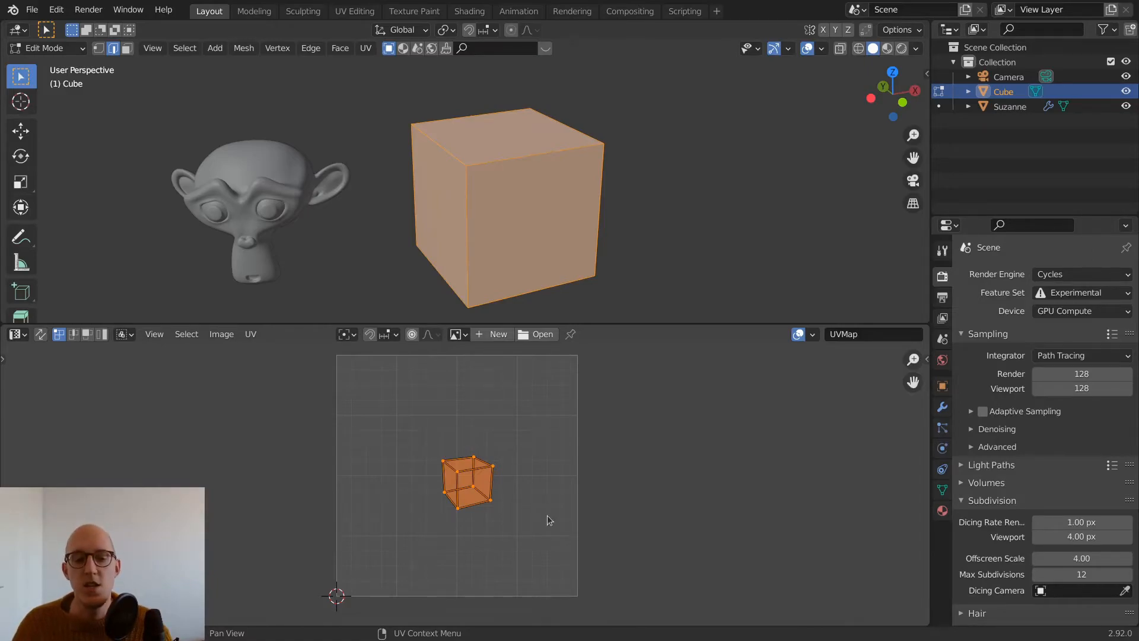
# Scale up the projected cube UVs so they fill most of the UV square
pyautogui.press('s')
pyautogui.click(839, 443)
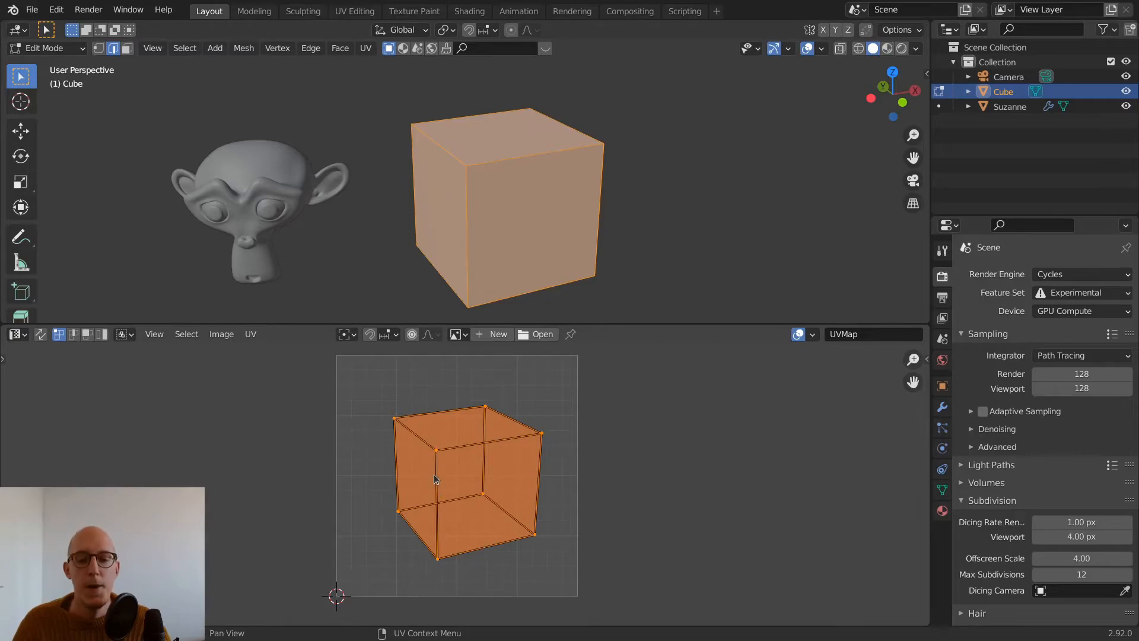
# Change the UV Editor area to the Shader Editor and create a new material for the cube
pyautogui.click(15, 335)
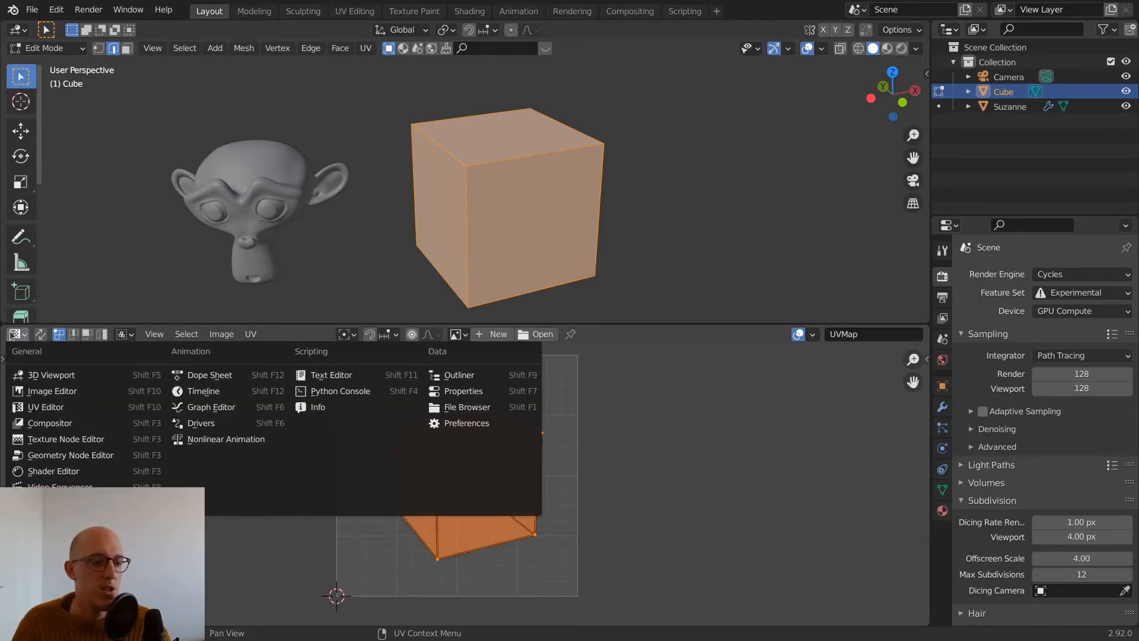
pyautogui.click(54, 471)
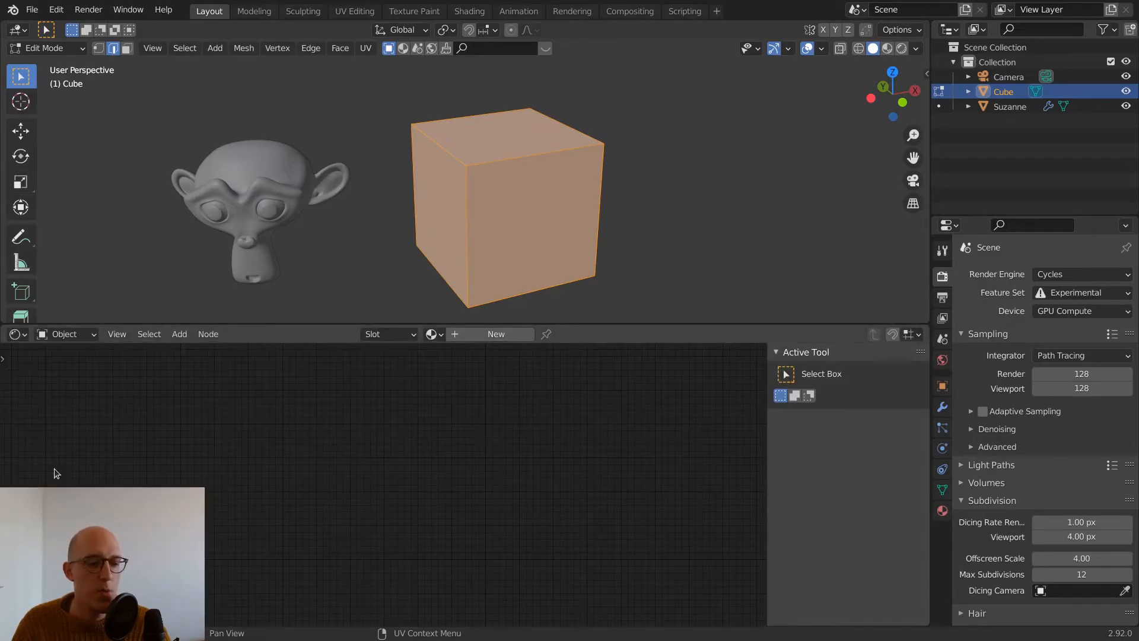
pyautogui.click(486, 333)
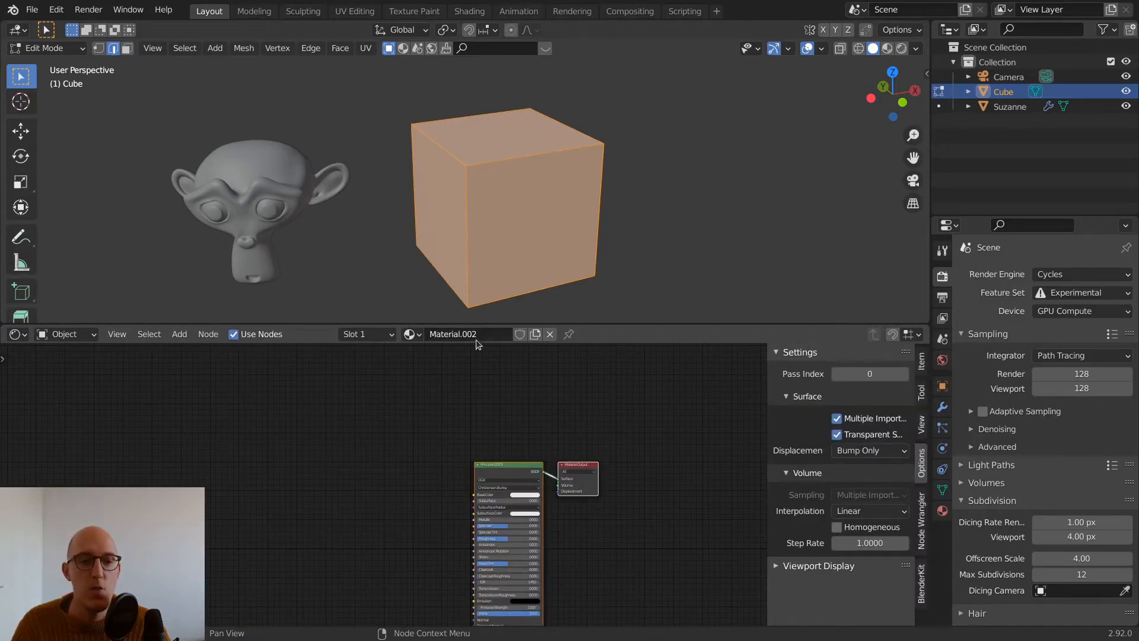
pyautogui.scroll(-2, 535, 421)
pyautogui.keyDown('shift'); pyautogui.moveTo(550, 463); pyautogui.dragTo(458, 478, button='middle'); pyautogui.keyUp('shift')
pyautogui.scroll(3, 515, 472)
pyautogui.scroll(2, 465, 513)
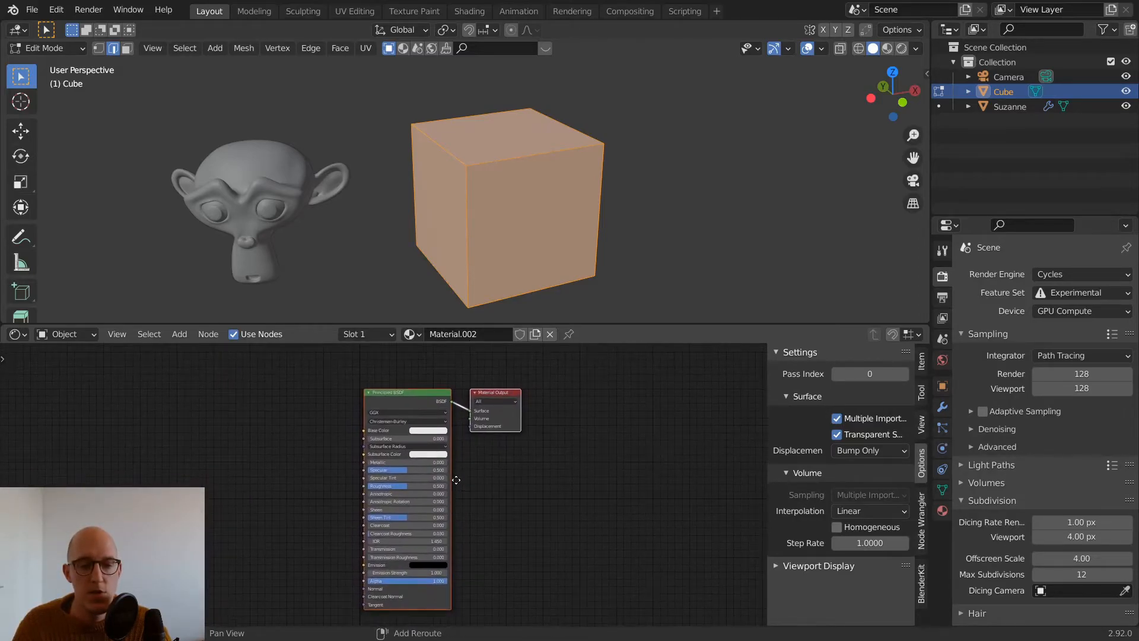
# Add an Image Texture node and connect its Color output to the Principled BSDF's Base Color
pyautogui.hotkey('shift', 'a')
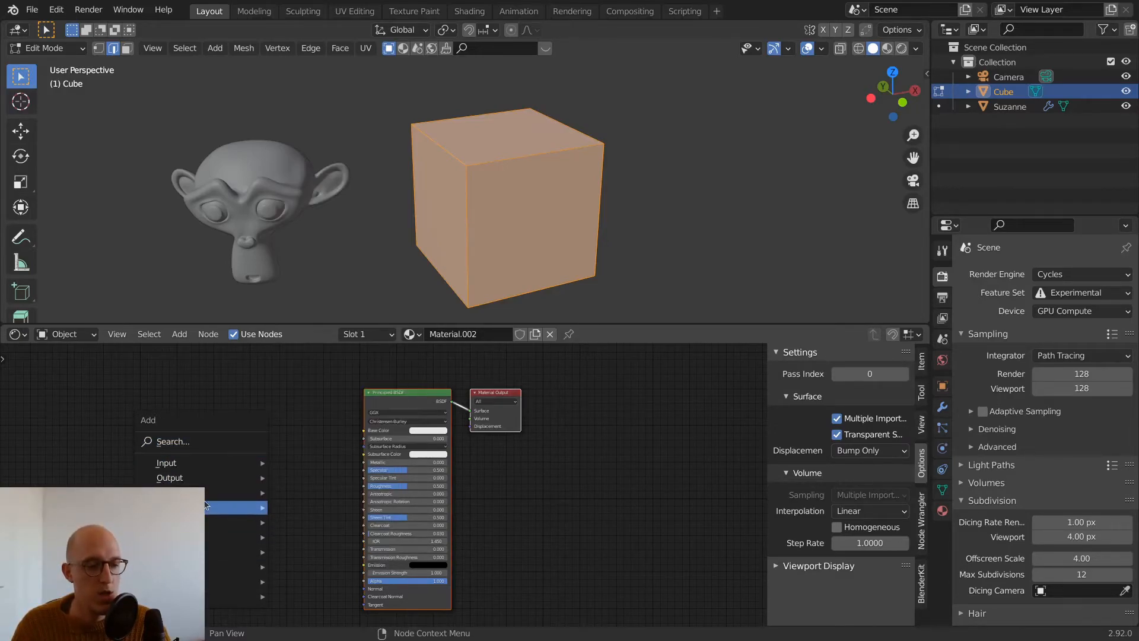
pyautogui.moveTo(210, 500)
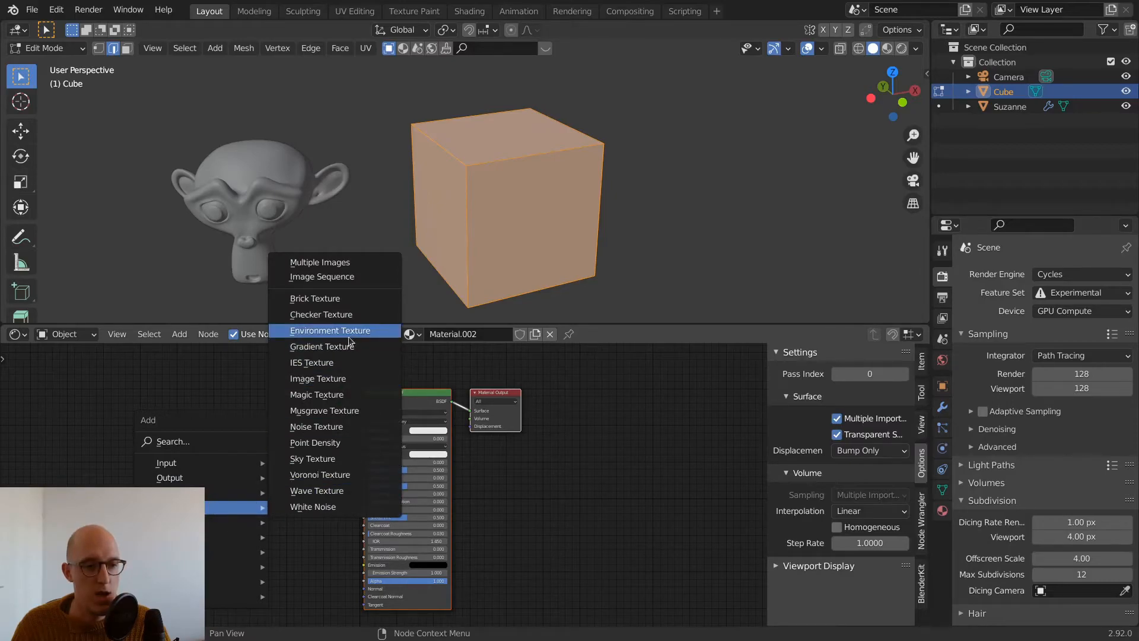
pyautogui.click(342, 383)
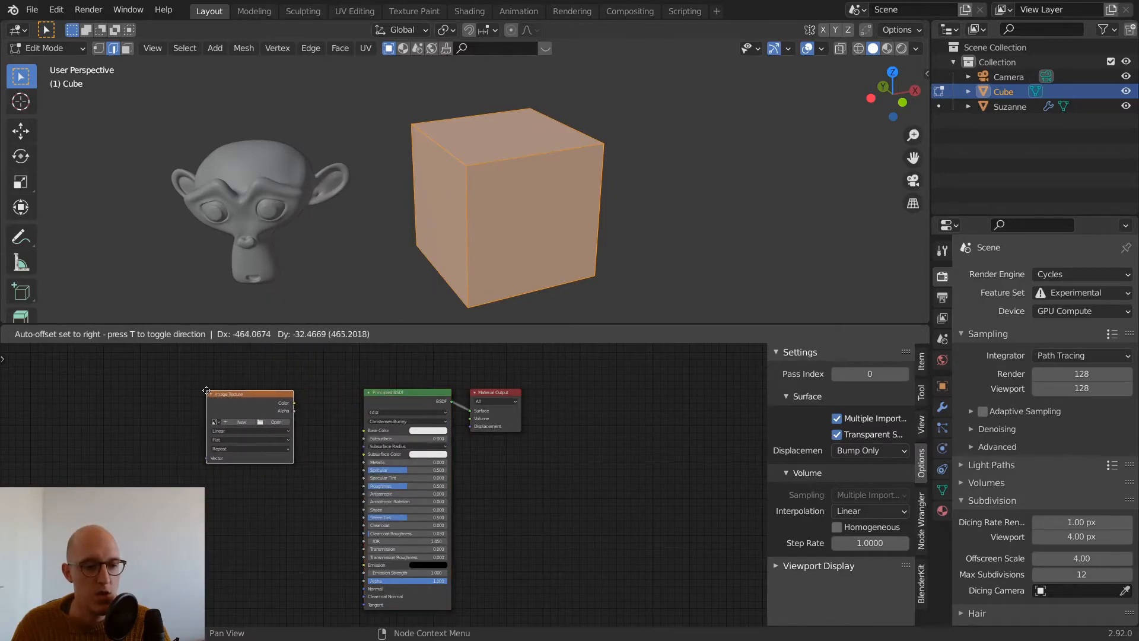
pyautogui.click(268, 405)
pyautogui.moveTo(286, 400); pyautogui.dragTo(368, 435)
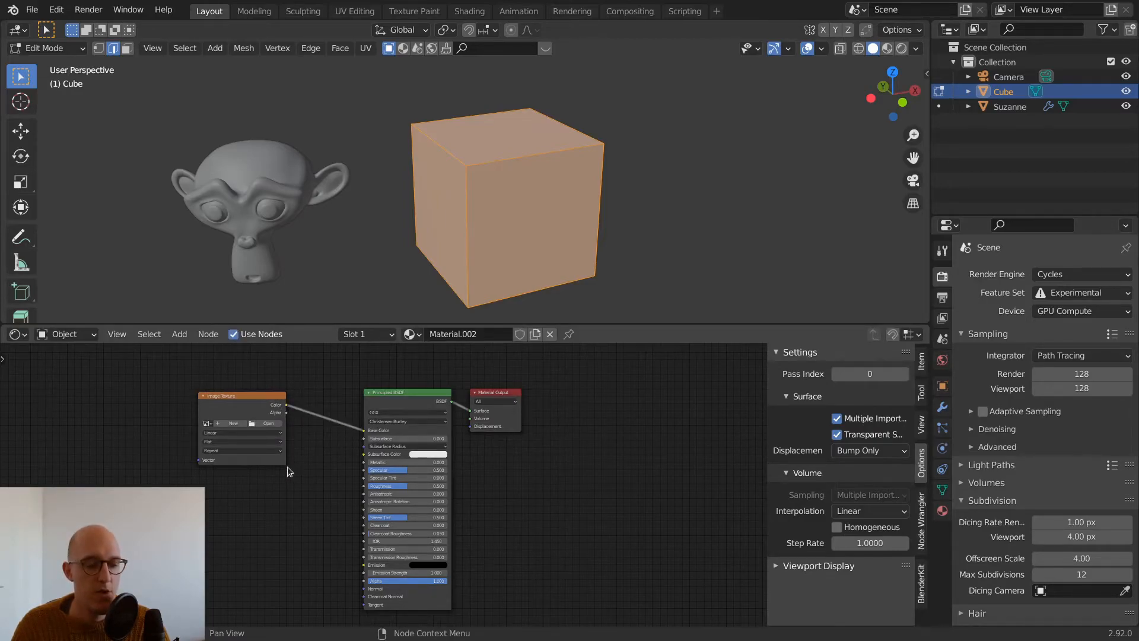
# Load uv-test.png from the advanced_materials data/textures folder into the Image Texture node
pyautogui.moveTo(287, 464); pyautogui.dragTo(337, 475, button='middle')
pyautogui.click(319, 434)
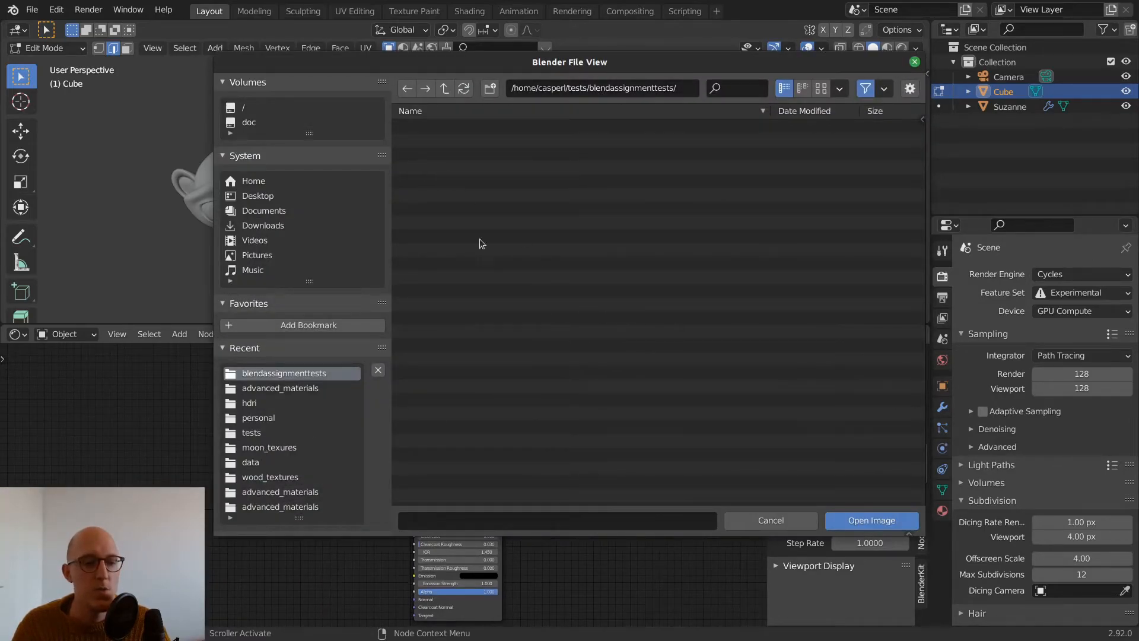
pyautogui.click(261, 392)
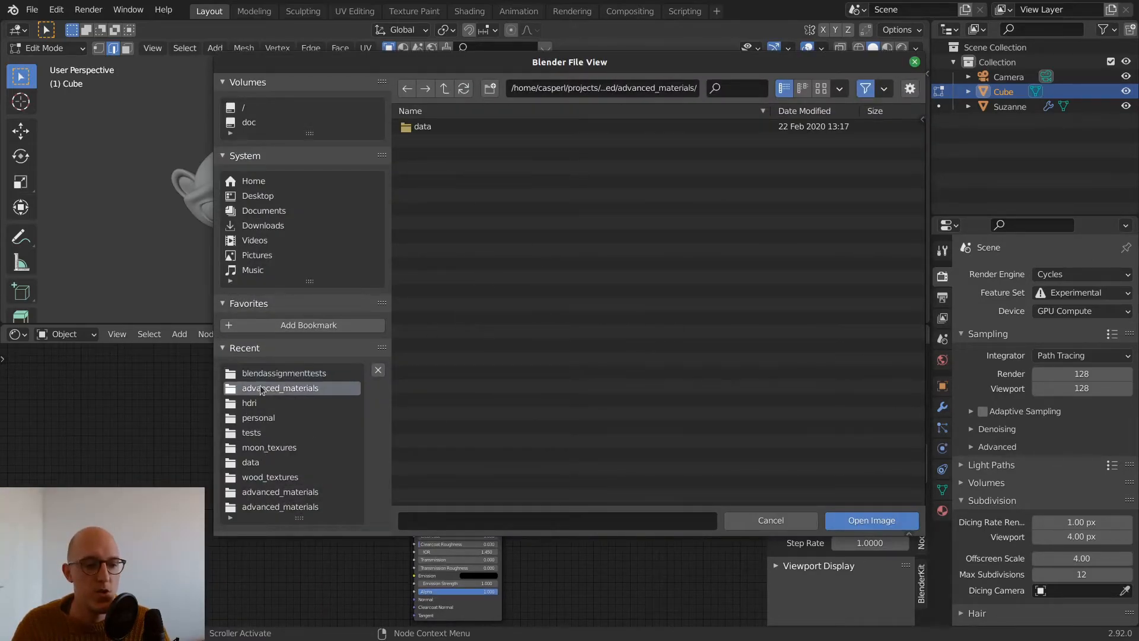
pyautogui.doubleClick(426, 127)
pyautogui.doubleClick(444, 142)
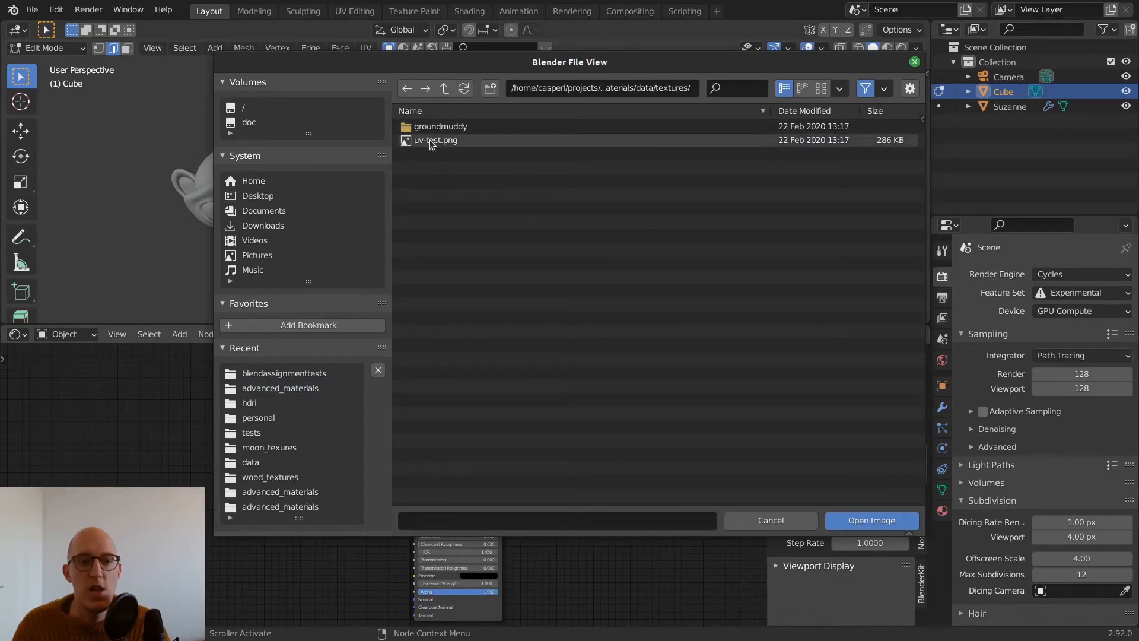
pyautogui.doubleClick(444, 142)
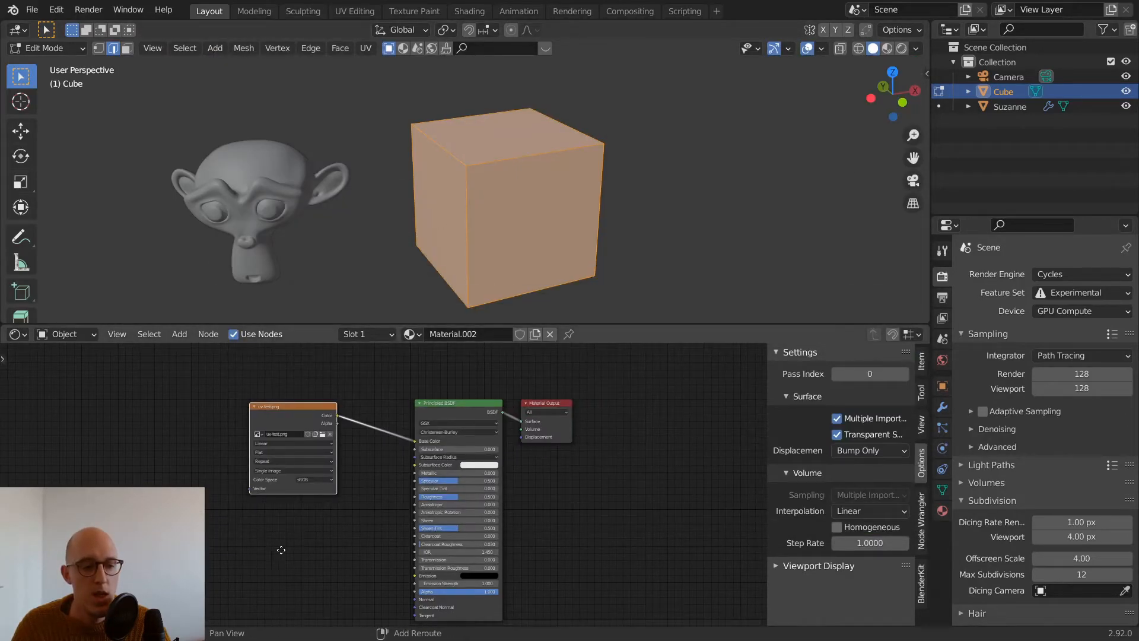
# Set the 3D viewport to Rendered shading and view the test texture on the cube
pyautogui.moveTo(274, 549); pyautogui.dragTo(426, 550, button='middle')
pyautogui.press('z')
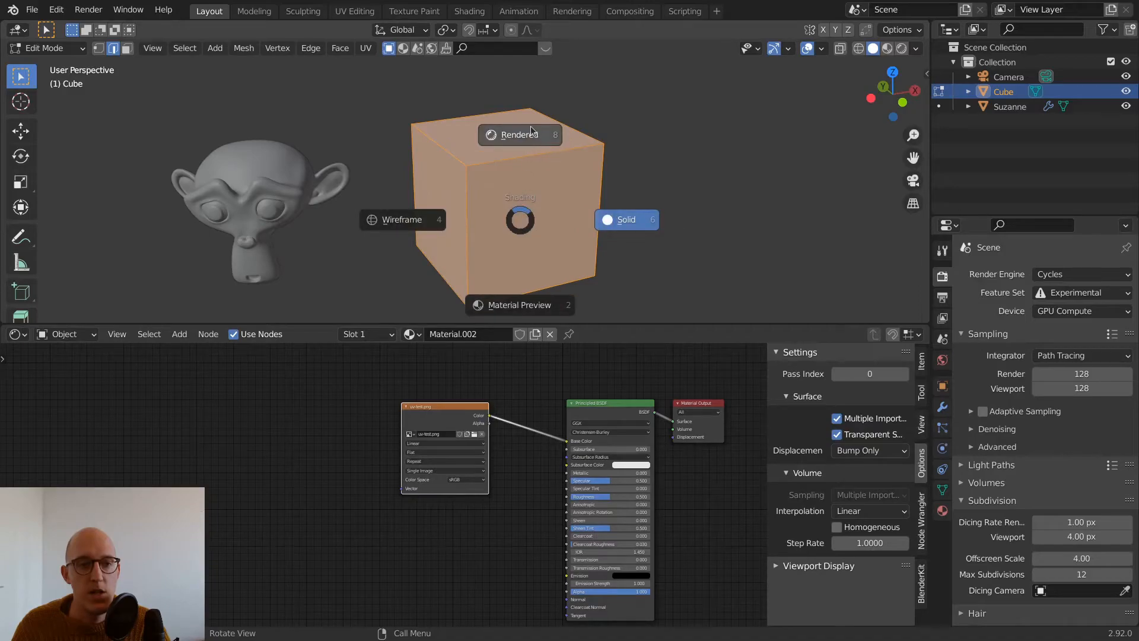
pyautogui.click(520, 134)
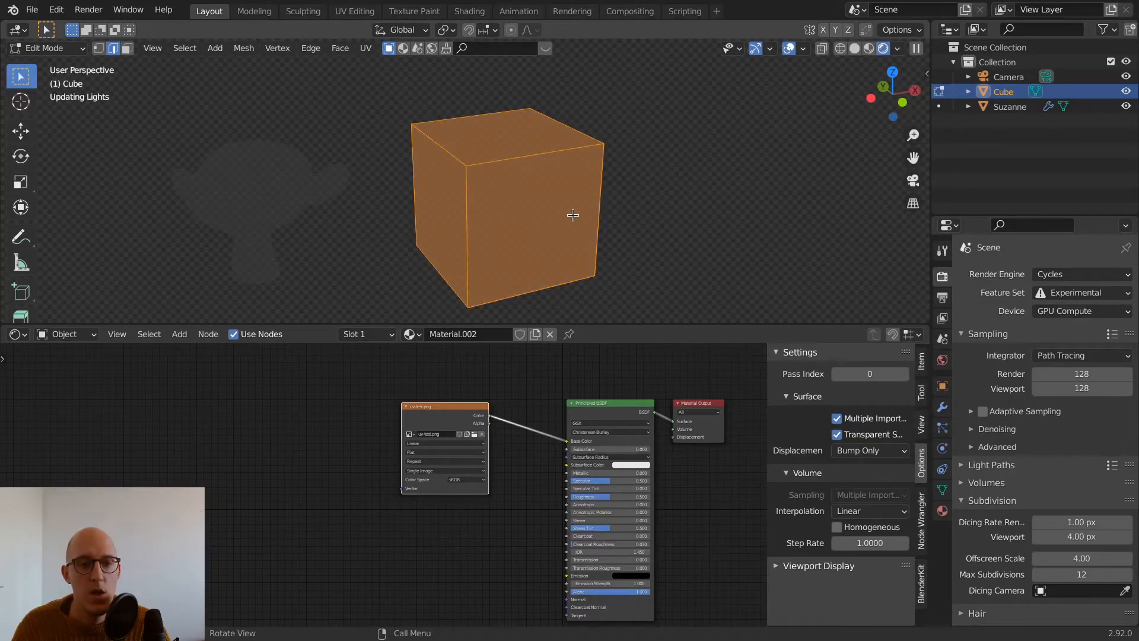
pyautogui.moveTo(585, 187); pyautogui.dragTo(531, 111, button='middle')
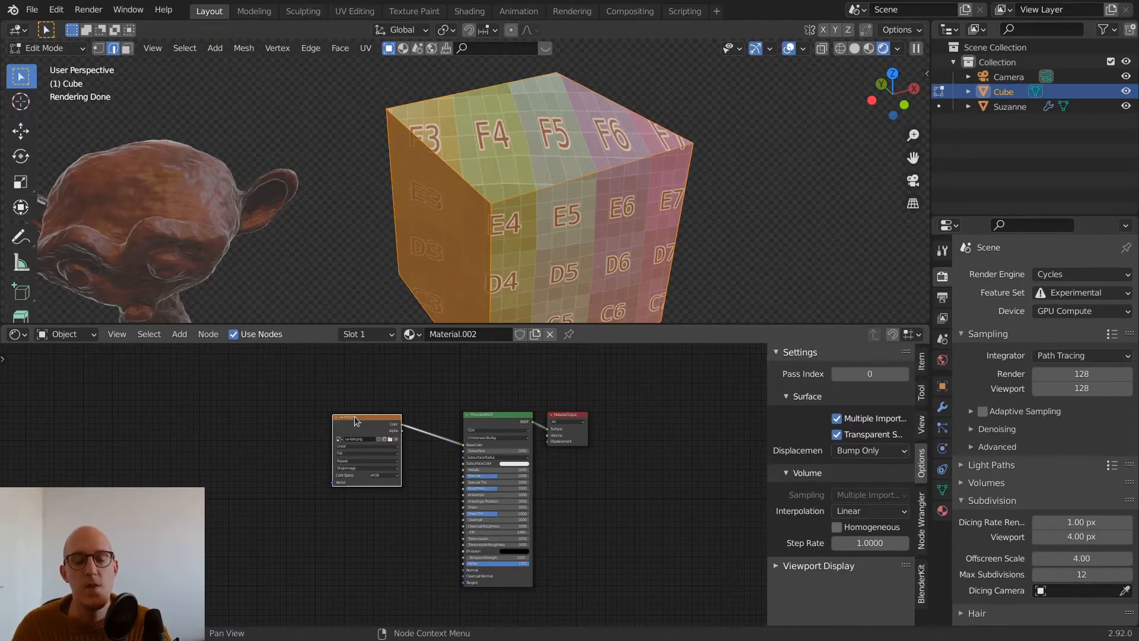
# Add a Texture Coordinate node and connect its UV output to the image texture's Vector input
pyautogui.click(201, 437)
pyautogui.hotkey('shift', 'a')
pyautogui.moveTo(215, 437)
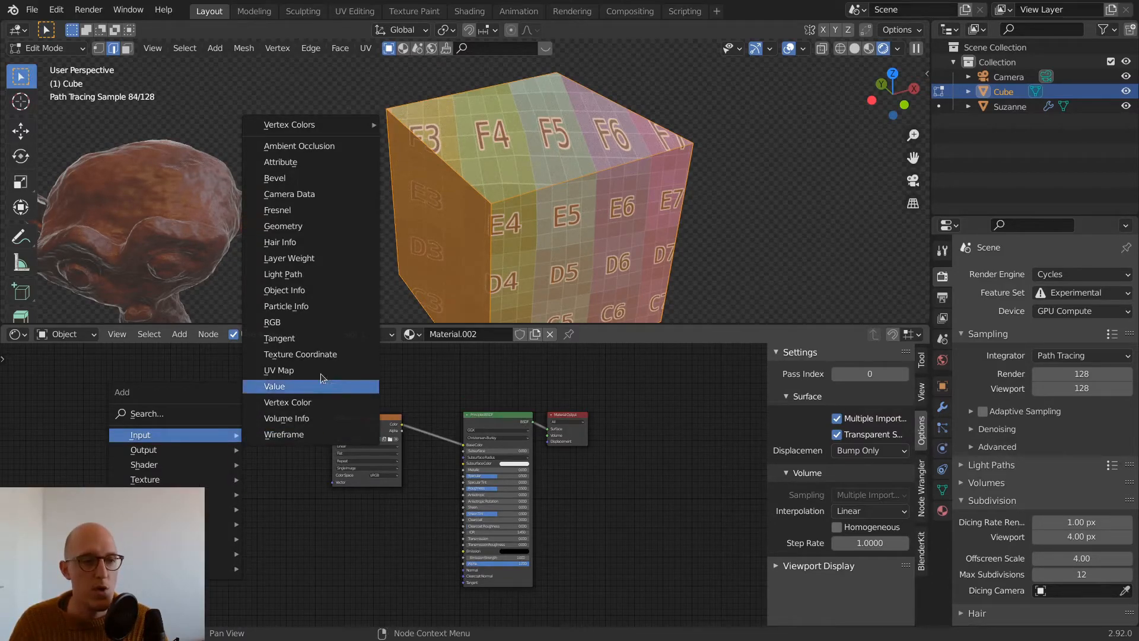
pyautogui.click(327, 355)
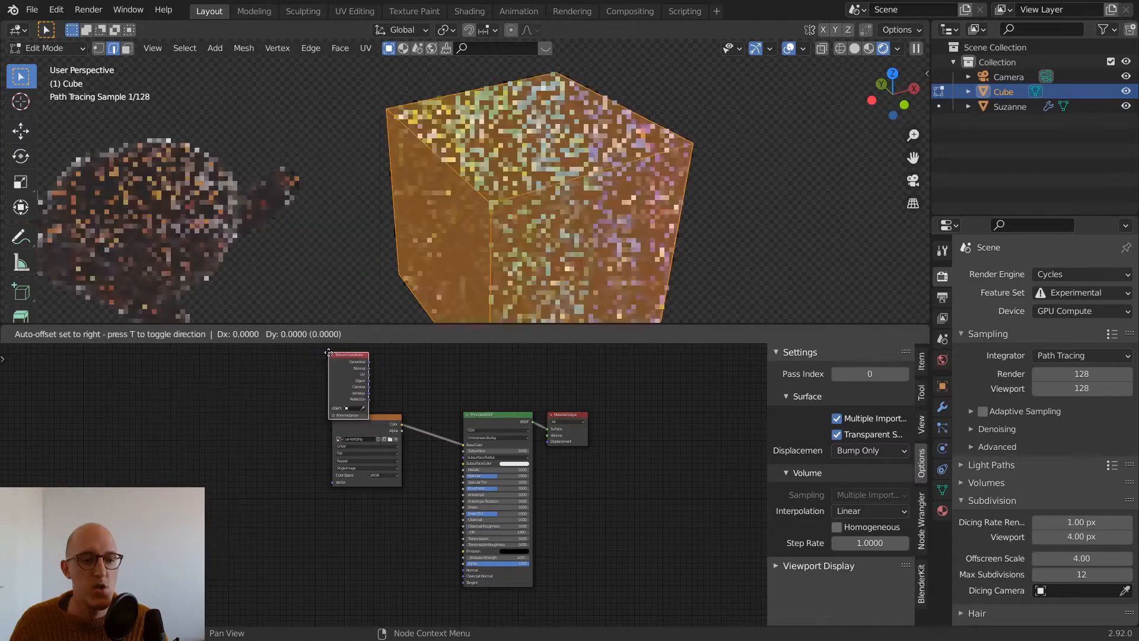
pyautogui.click(238, 418)
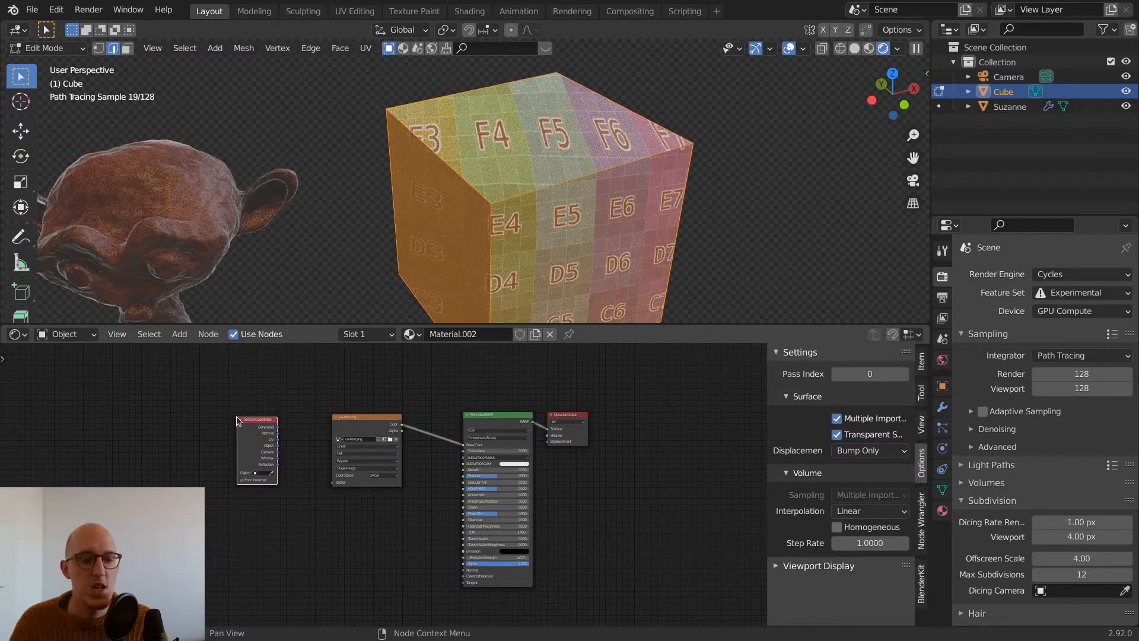
pyautogui.scroll(3, 285, 480)
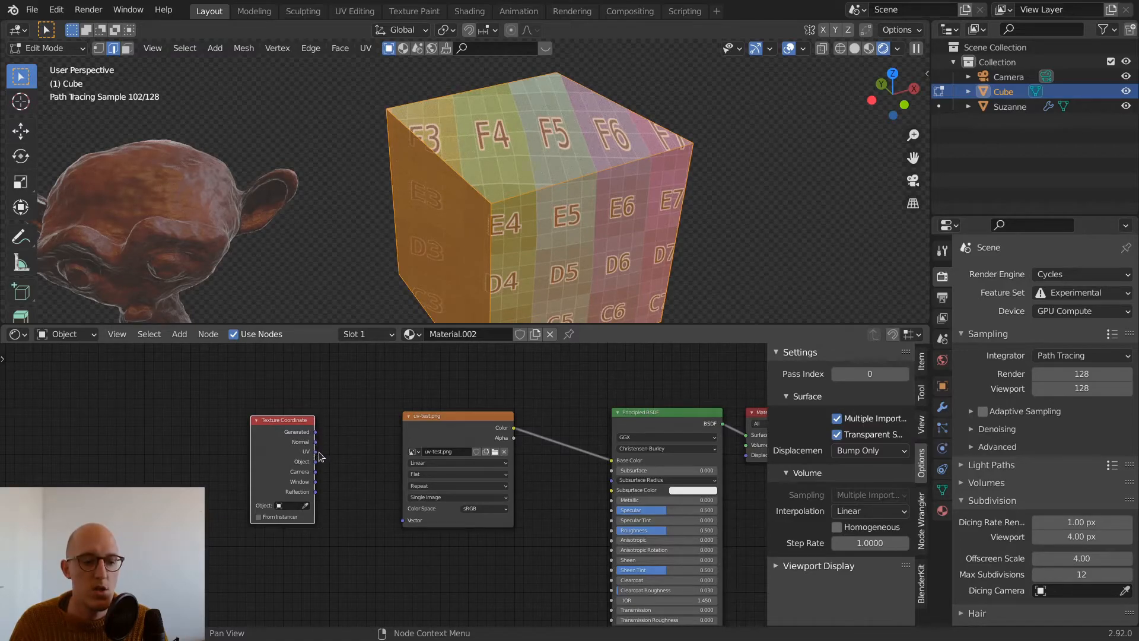
pyautogui.moveTo(317, 458); pyautogui.dragTo(405, 522)
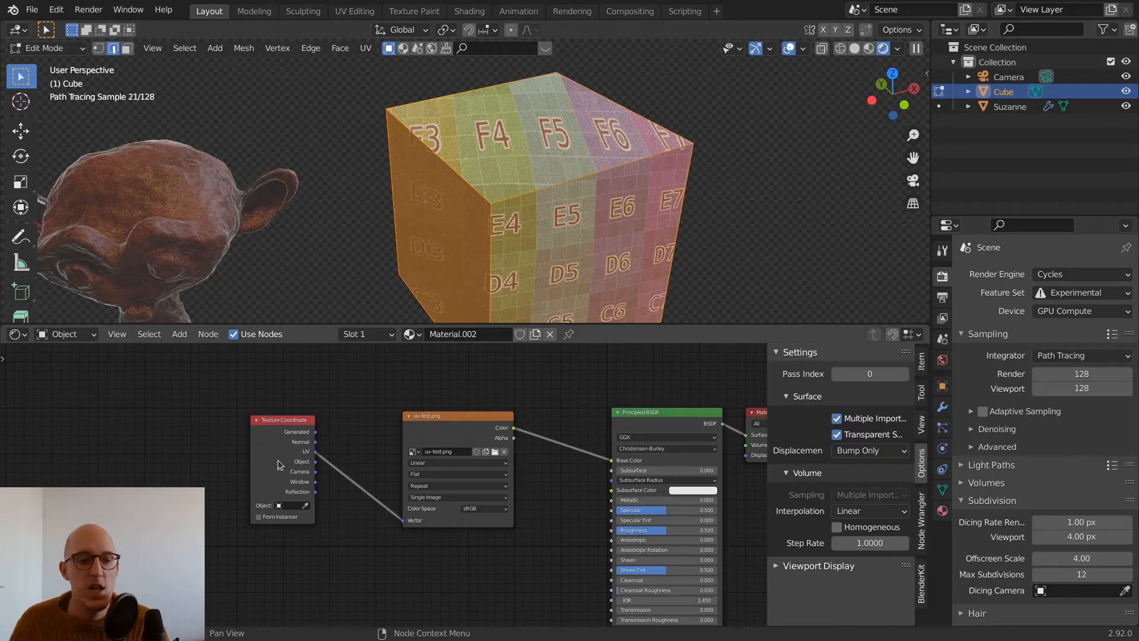
# Try Generated coordinates for the image texture on the cube and reconnect the UV output to its Vector input
pyautogui.moveTo(316, 432); pyautogui.dragTo(403, 521)
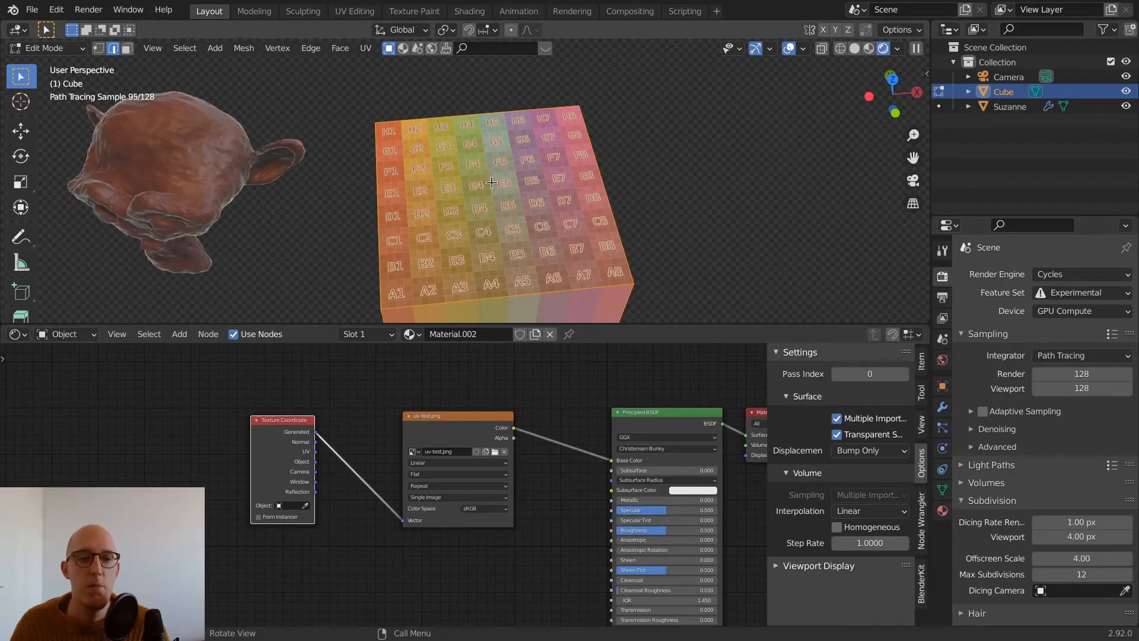
pyautogui.moveTo(315, 461); pyautogui.dragTo(409, 521)
pyautogui.moveTo(549, 191); pyautogui.dragTo(585, 156, button='middle')
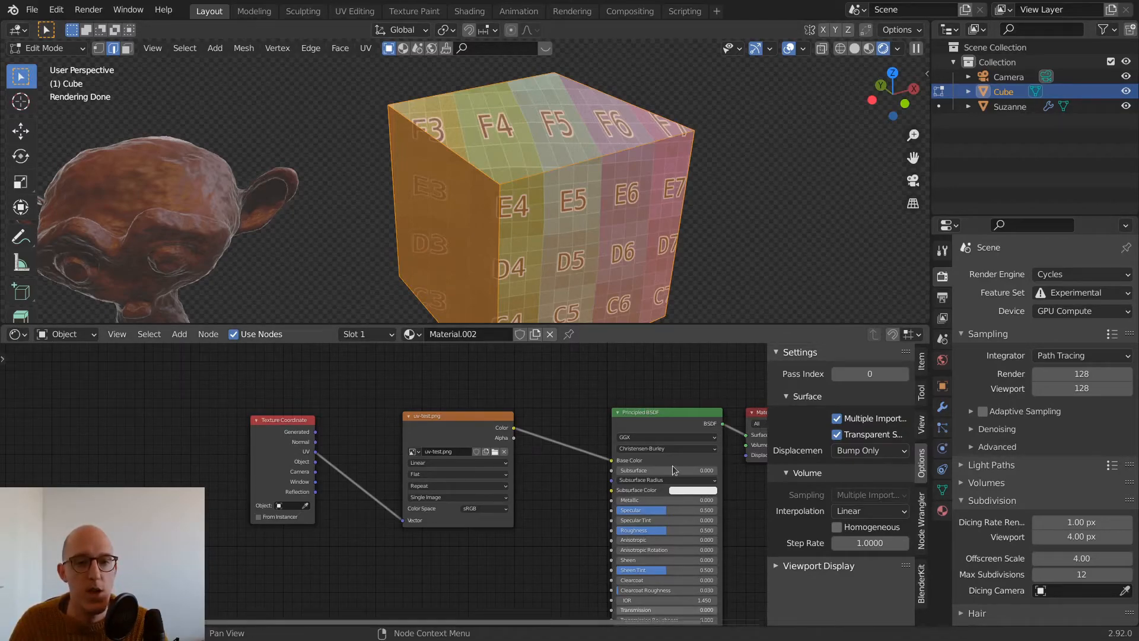
# Change the Shader Editor area back to the UV Editor and select the cube's UV vertex near tile E4
pyautogui.click(28, 336)
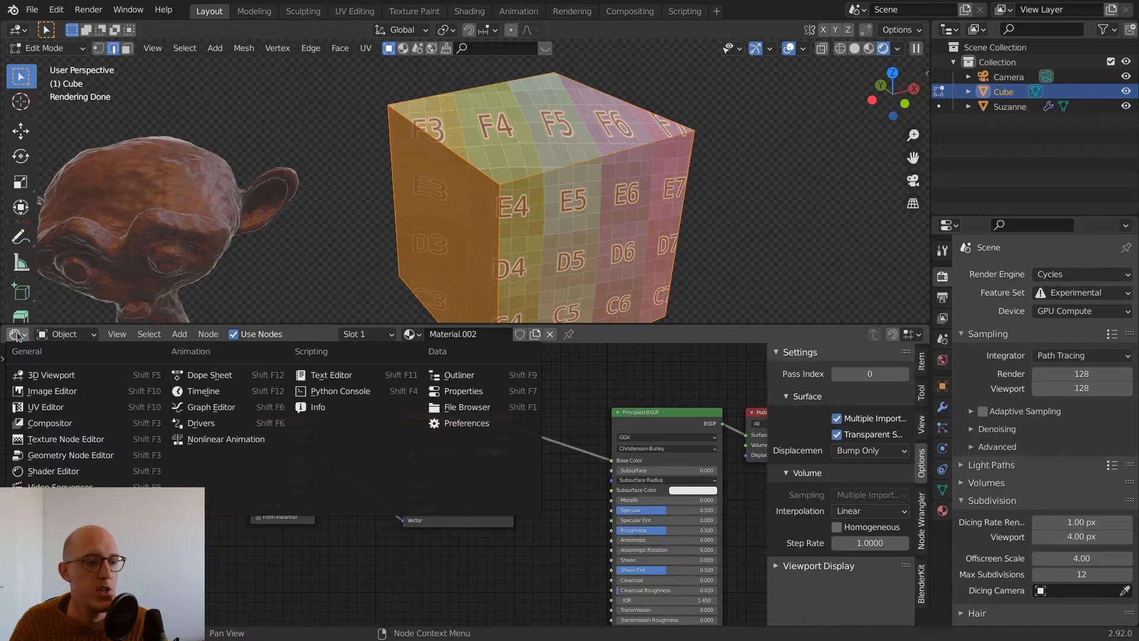
pyautogui.click(72, 408)
pyautogui.scroll(-1, 516, 444)
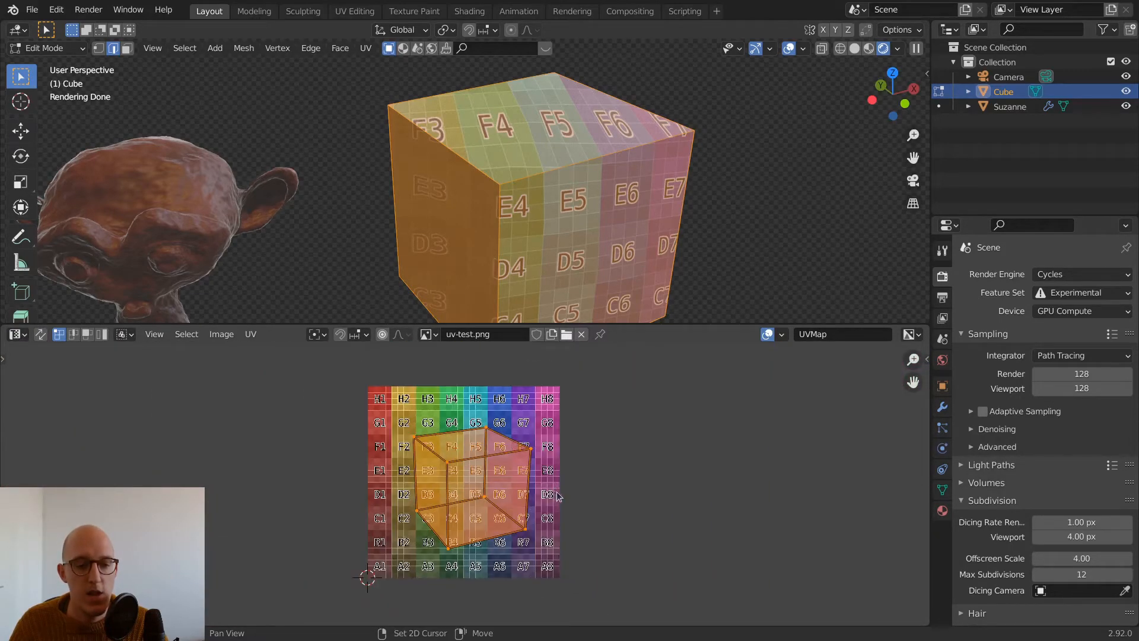
pyautogui.scroll(2, 522, 457)
pyautogui.moveTo(642, 490); pyautogui.dragTo(646, 493, button='middle')
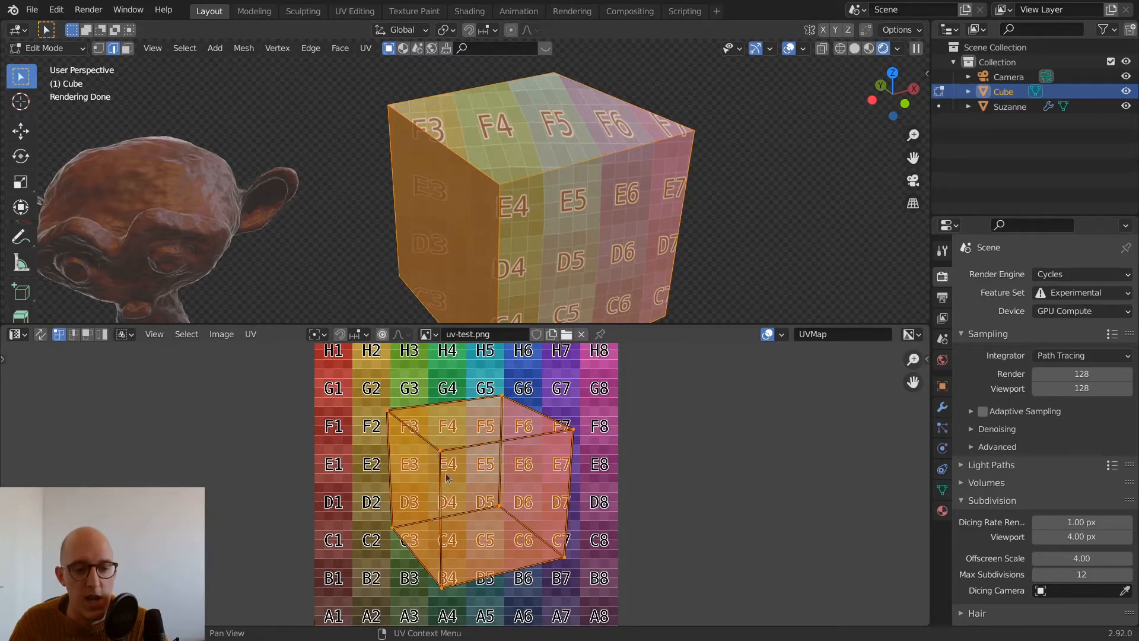
pyautogui.click(422, 475)
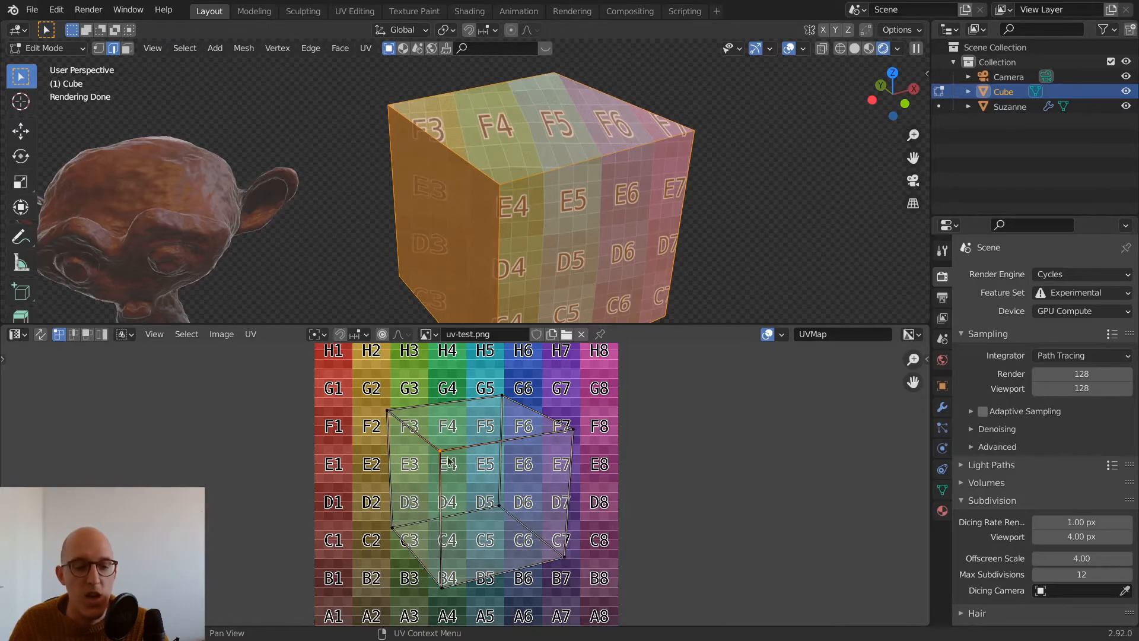
# Move the cube's UV vertex near tile E4 to several positions to try out how the test texture distorts
pyautogui.press('g')
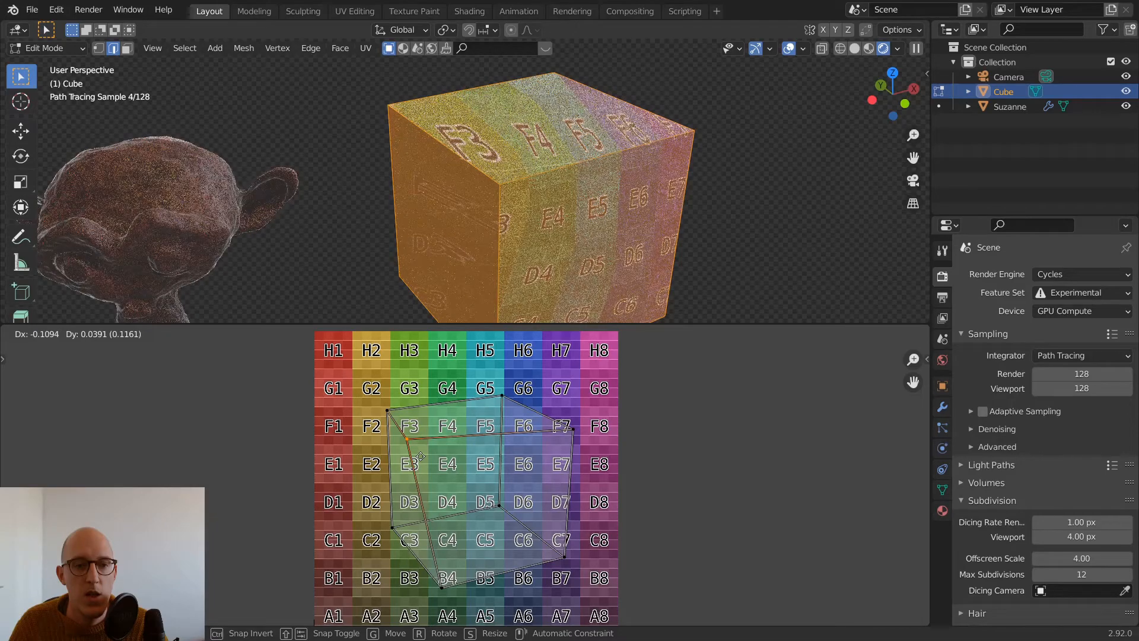
pyautogui.click(499, 480)
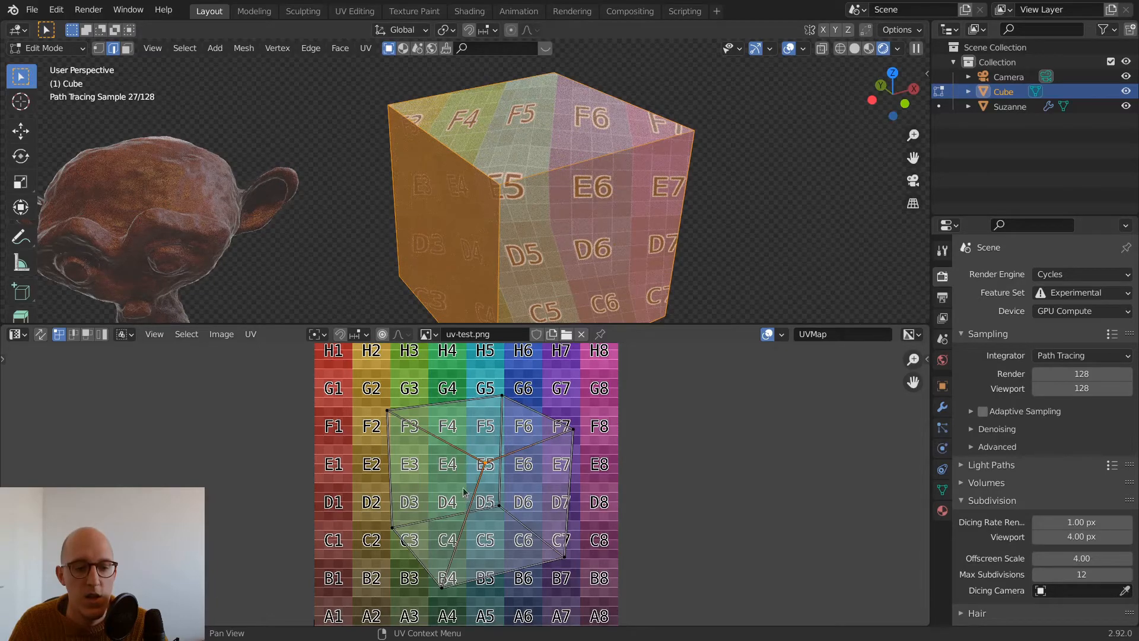
pyautogui.press('g')
pyautogui.click(421, 450)
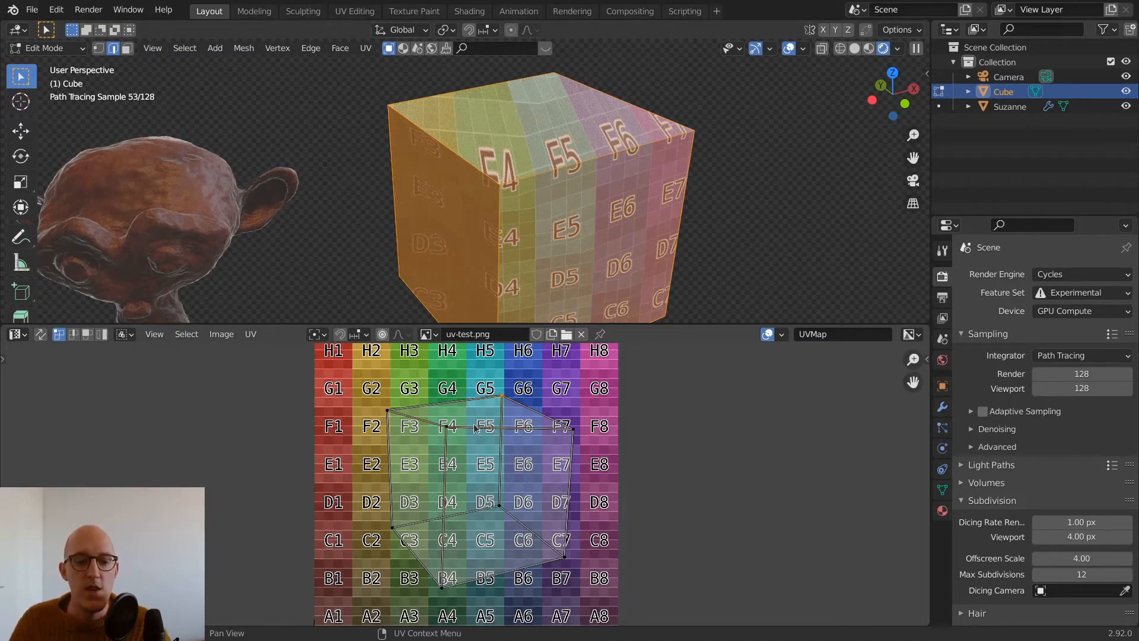
pyautogui.moveTo(489, 402); pyautogui.dragTo(473, 357)
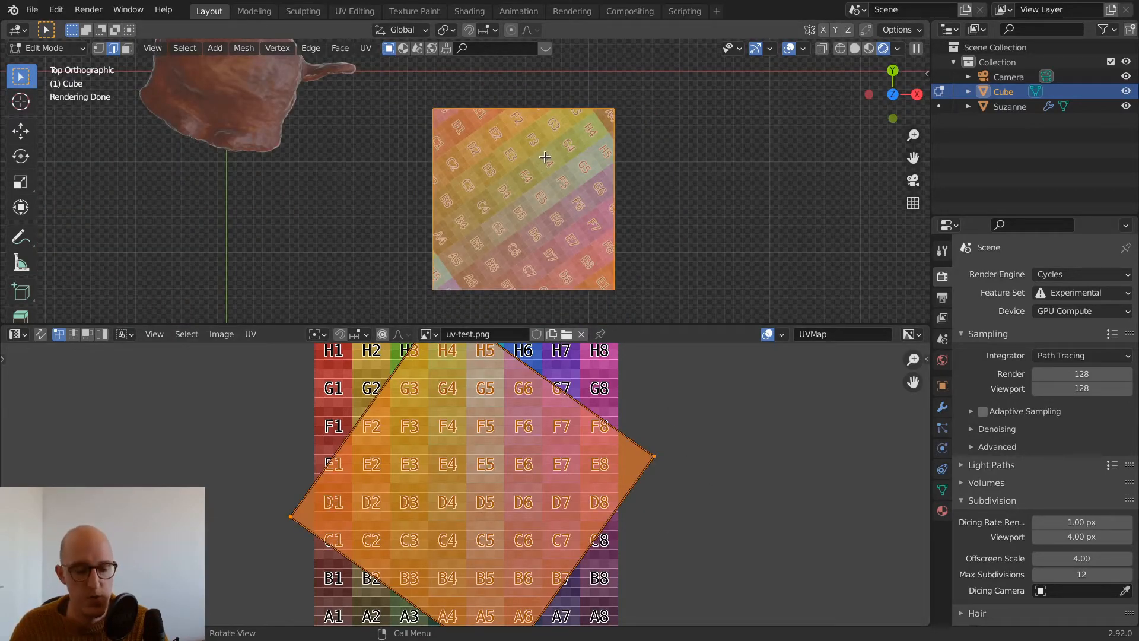
# Unwrap the cube with Cube Projection and inspect the test texture on its faces
pyautogui.press('u')
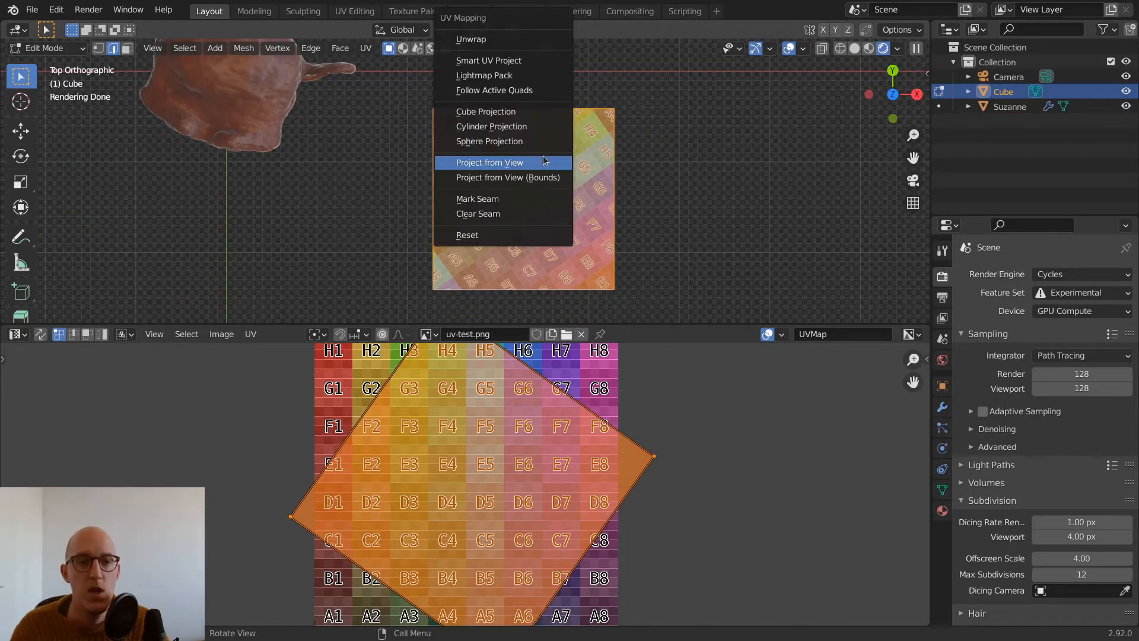
pyautogui.click(514, 115)
pyautogui.moveTo(514, 116); pyautogui.dragTo(585, 150, button='middle')
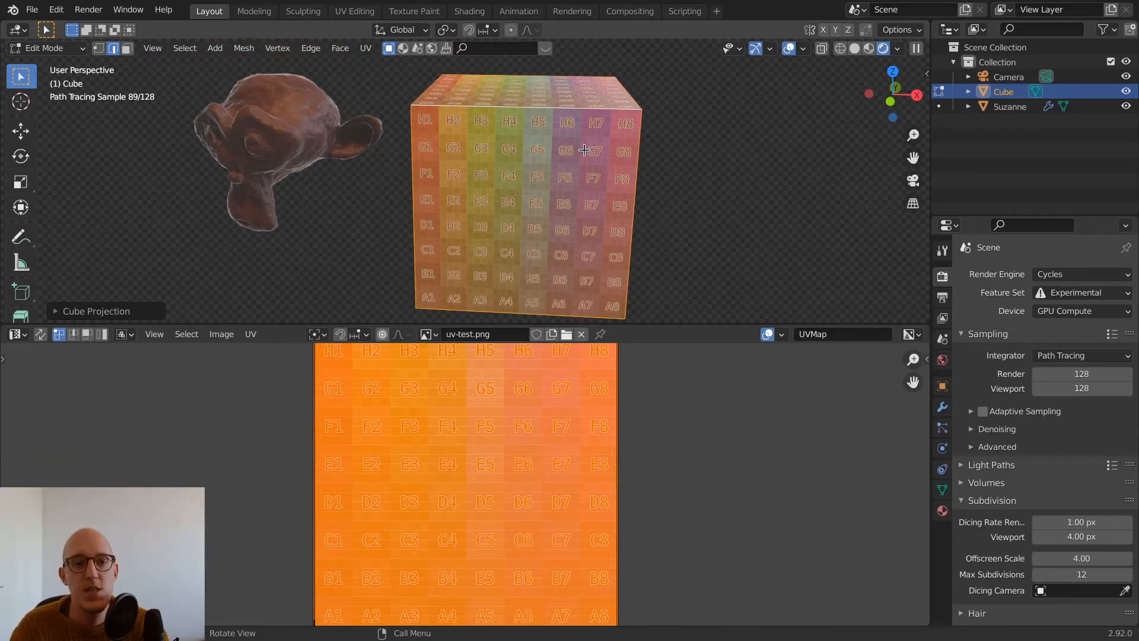
pyautogui.moveTo(617, 152)
pyautogui.mouseDown(button='middle')
pyautogui.moveTo(653, 221)
pyautogui.moveTo(651, 117)
pyautogui.mouseUp(button='middle')
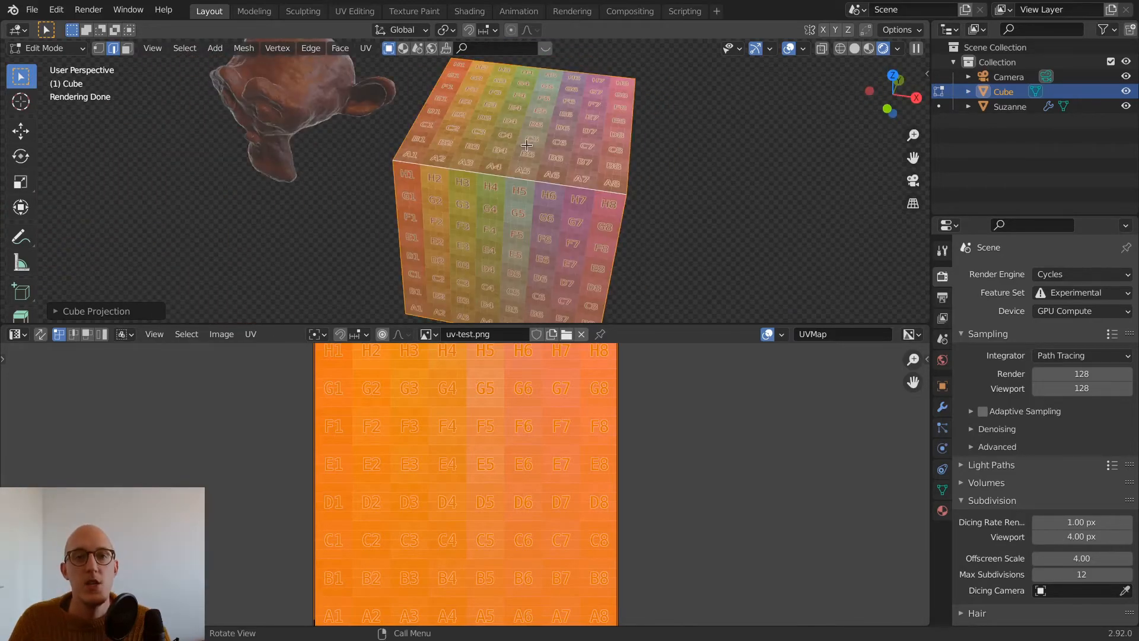
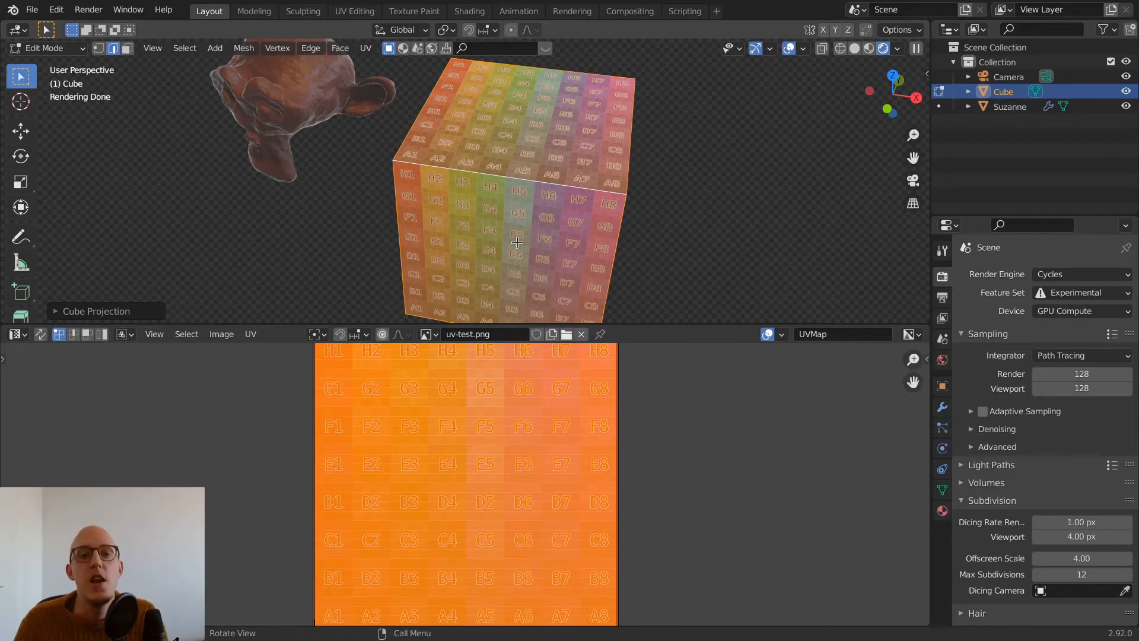
pyautogui.moveTo(513, 218); pyautogui.dragTo(570, 193, button='middle')
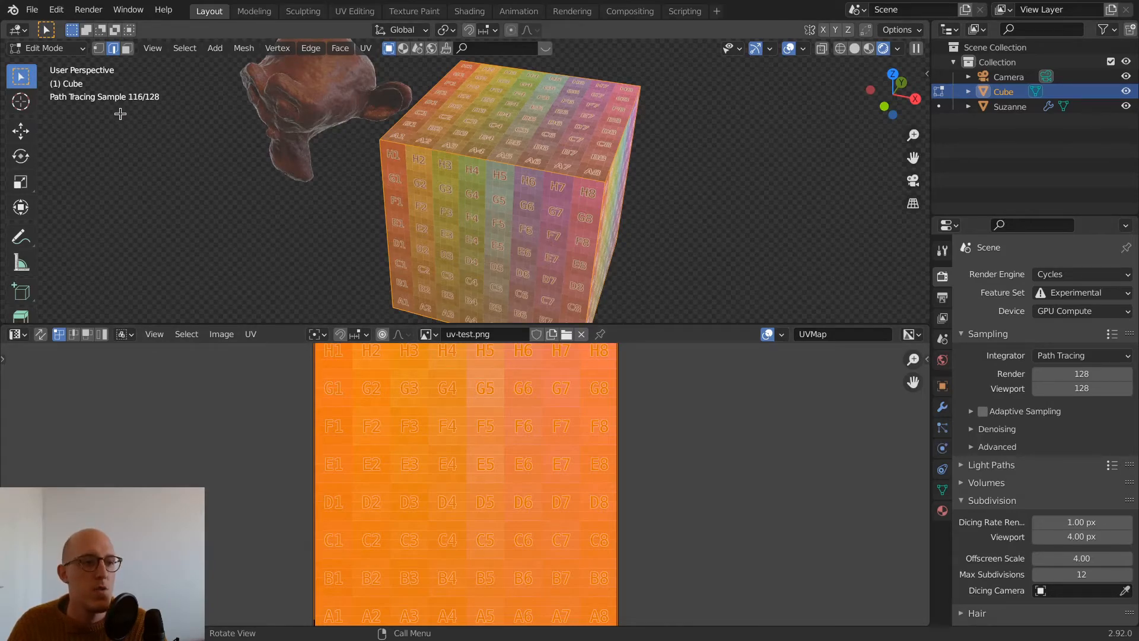
# Return to Object Mode and change the UV Editor area to the Shader Editor showing the cube's material nodes
pyautogui.press('Tab')
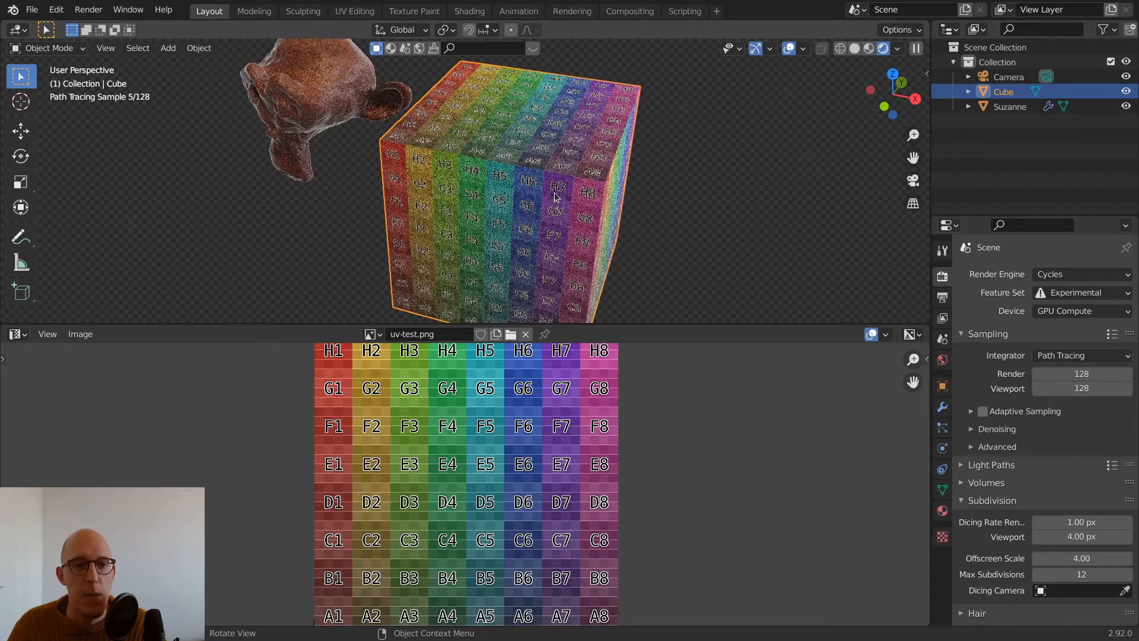
pyautogui.click(17, 335)
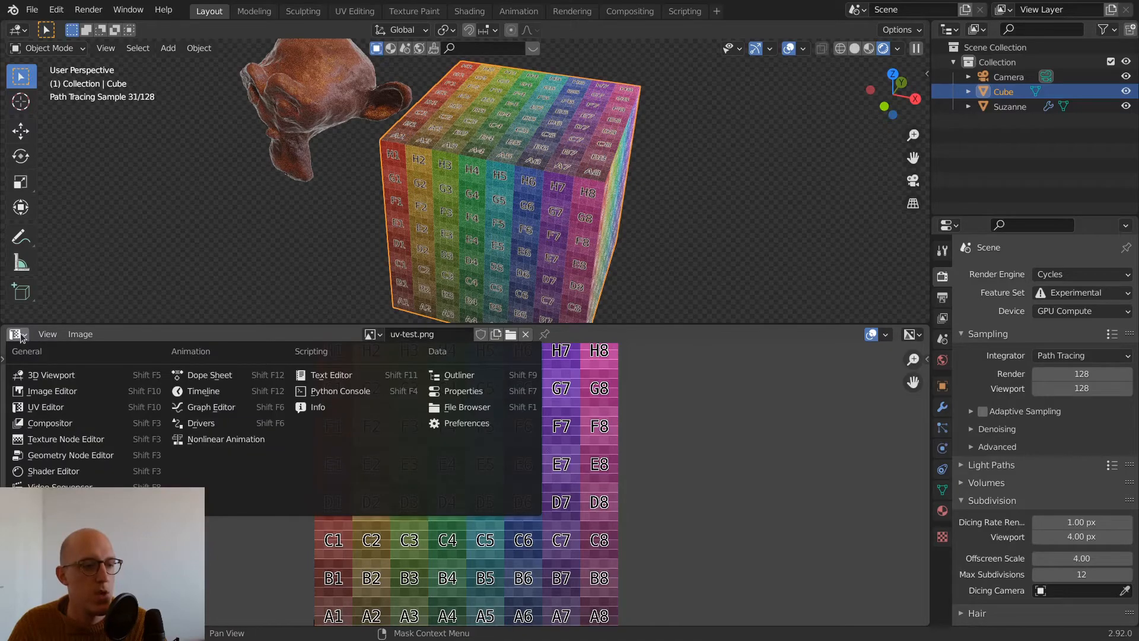
pyautogui.click(39, 471)
pyautogui.scroll(-1, 509, 457)
pyautogui.moveTo(477, 502)
pyautogui.keyDown('shift'); pyautogui.mouseDown(button='middle')
pyautogui.moveTo(483, 447)
pyautogui.moveTo(479, 496)
pyautogui.mouseUp(button='middle'); pyautogui.keyUp('shift')
pyautogui.scroll(3, 483, 461)
pyautogui.scroll(-1, 473, 483)
pyautogui.scroll(-1, 433, 451)
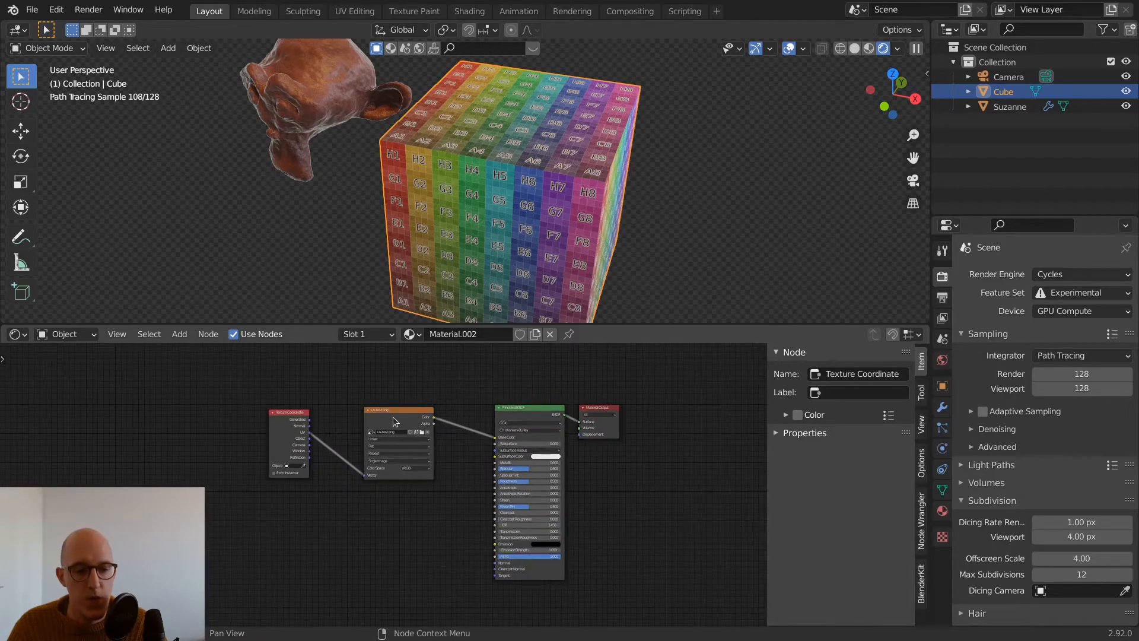
# Duplicate the uv-test.png Image Texture node and place the copy directly below the original
pyautogui.click(392, 427)
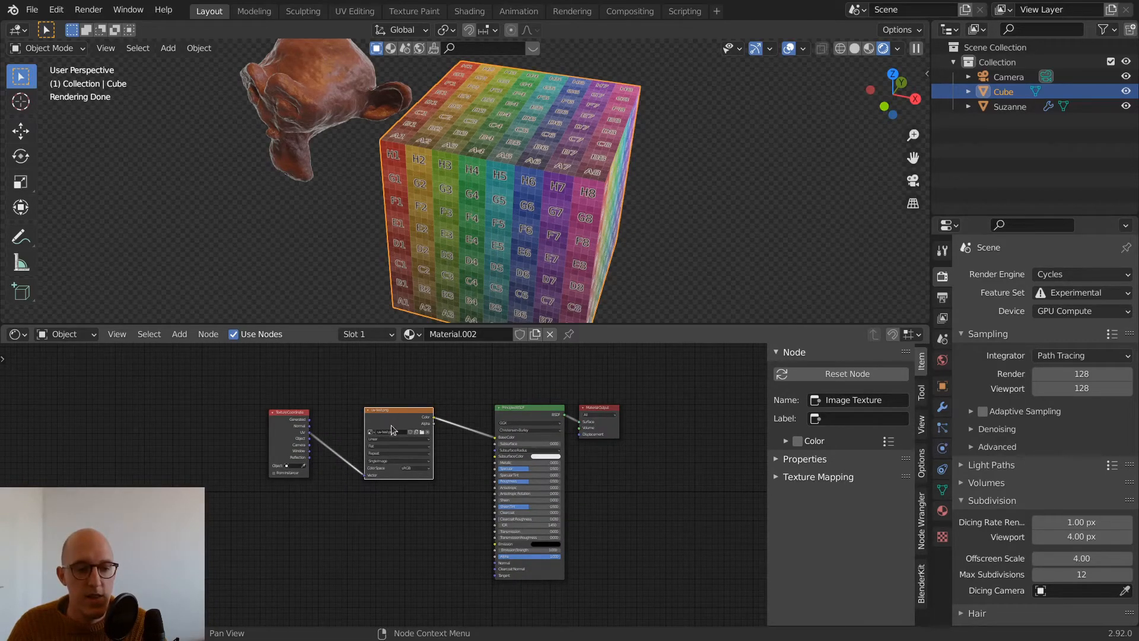
pyautogui.scroll(1, 396, 431)
pyautogui.scroll(-2, 426, 407)
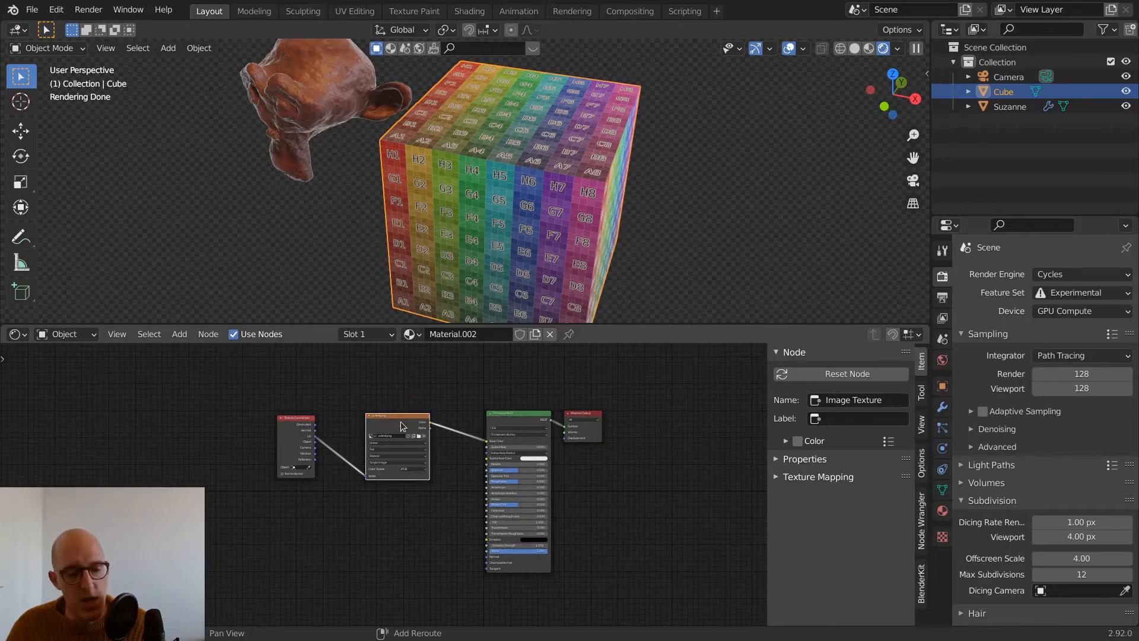
pyautogui.hotkey('shift', 'd')
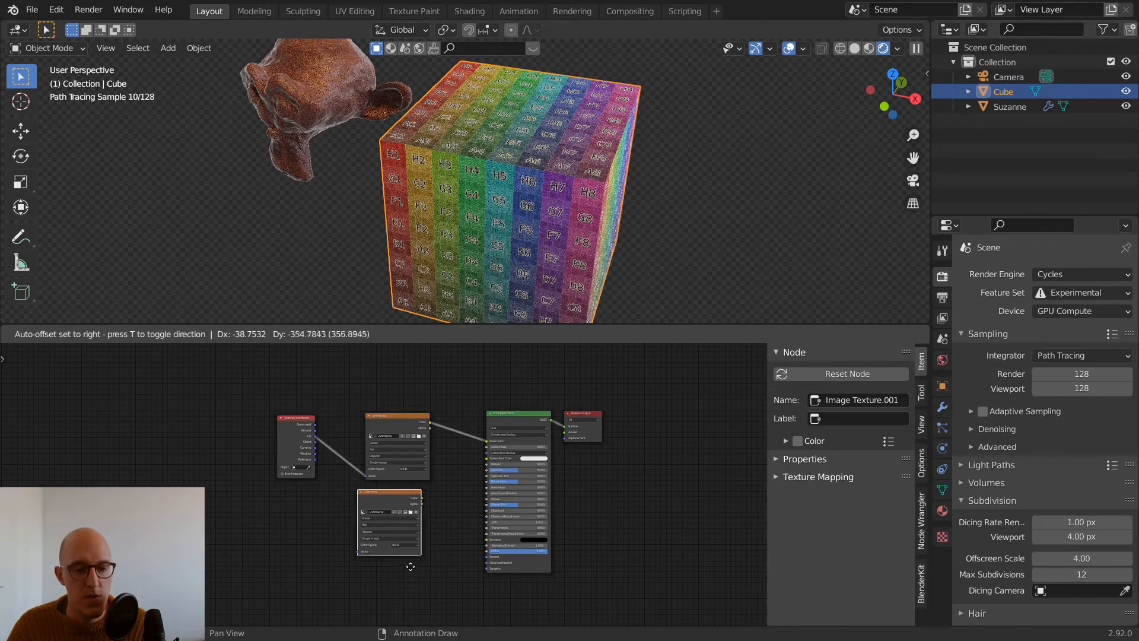
pyautogui.click(415, 564)
# Make three more copies of the Image Texture node and arrange them in a column below the others
pyautogui.scroll(-2, 460, 528)
pyautogui.moveTo(436, 560); pyautogui.dragTo(454, 465, button='middle')
pyautogui.hotkey('shift', 'd')
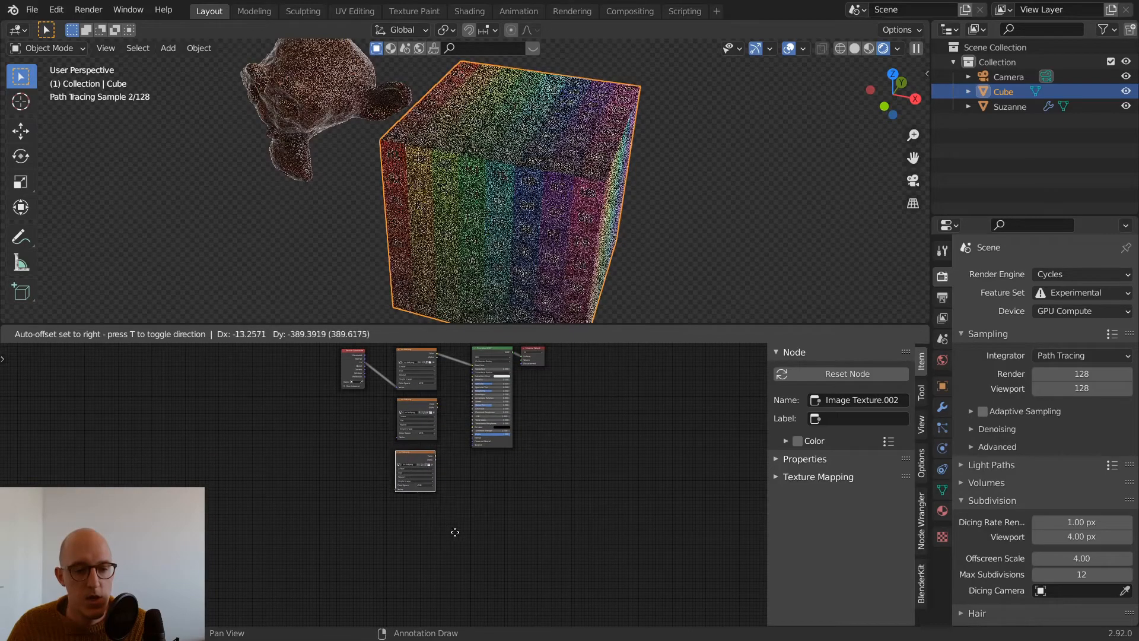
pyautogui.click(447, 582)
pyautogui.hotkey('shift', 'd')
pyautogui.click(503, 604)
pyautogui.moveTo(421, 513); pyautogui.dragTo(423, 501)
pyautogui.click(424, 558)
pyautogui.moveTo(424, 557); pyautogui.dragTo(426, 543)
pyautogui.scroll(5, 459, 434)
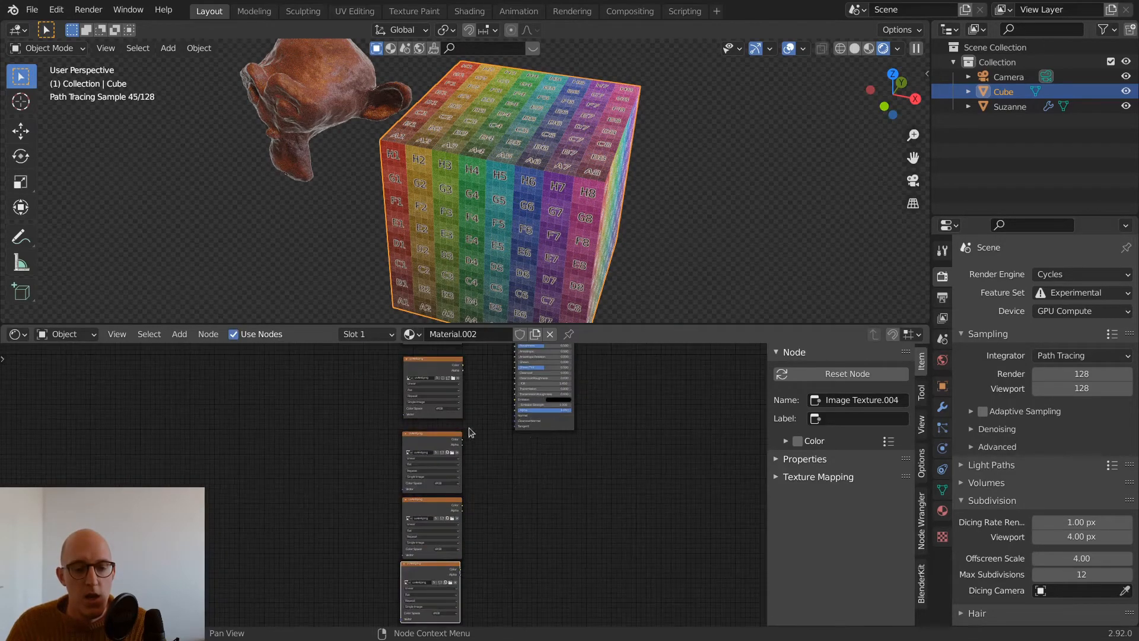
# Connect the second Image Texture's Color output to the Metallic input of the Principled BSDF
pyautogui.moveTo(461, 433); pyautogui.dragTo(434, 526, button='middle')
pyautogui.scroll(4, 454, 446)
pyautogui.scroll(2, 454, 445)
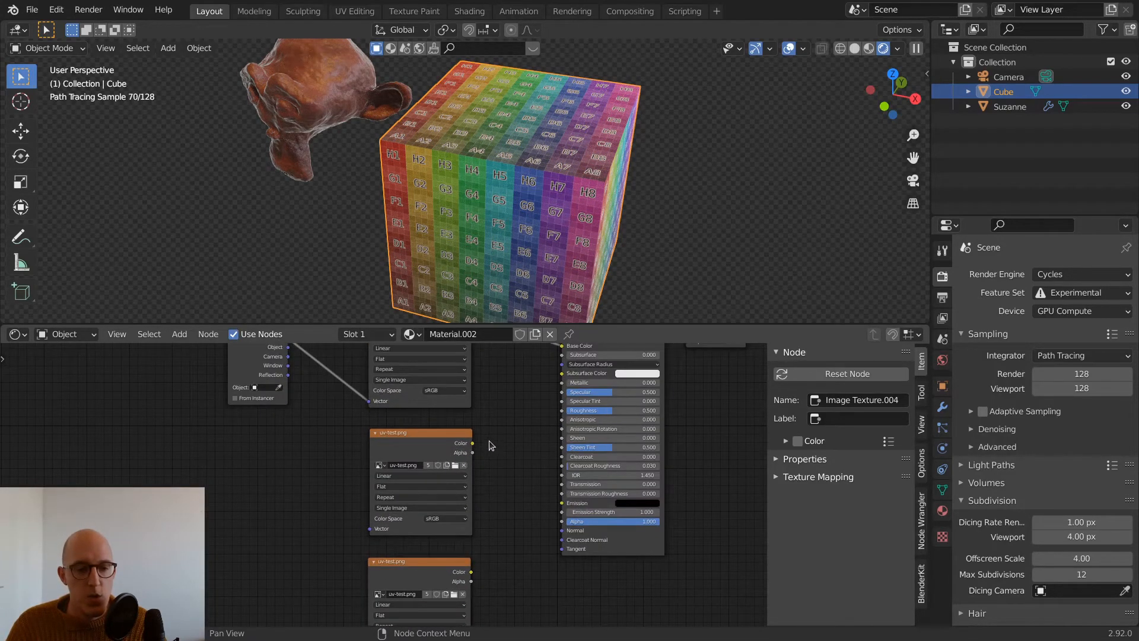
pyautogui.moveTo(512, 427); pyautogui.dragTo(471, 450, button='middle')
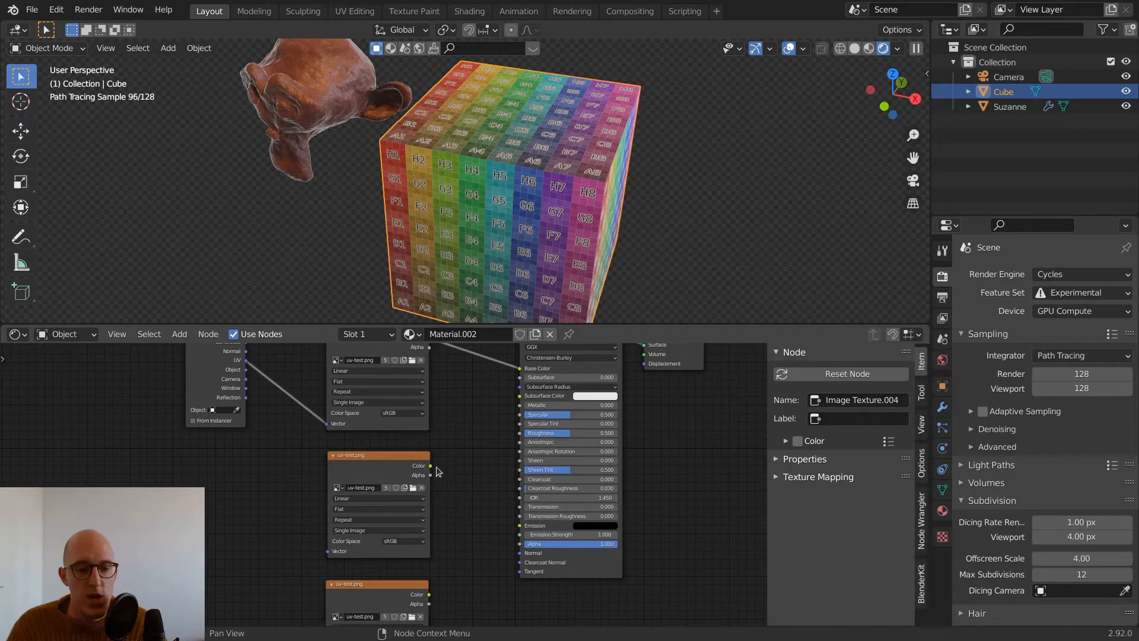
pyautogui.moveTo(430, 466); pyautogui.dragTo(525, 409)
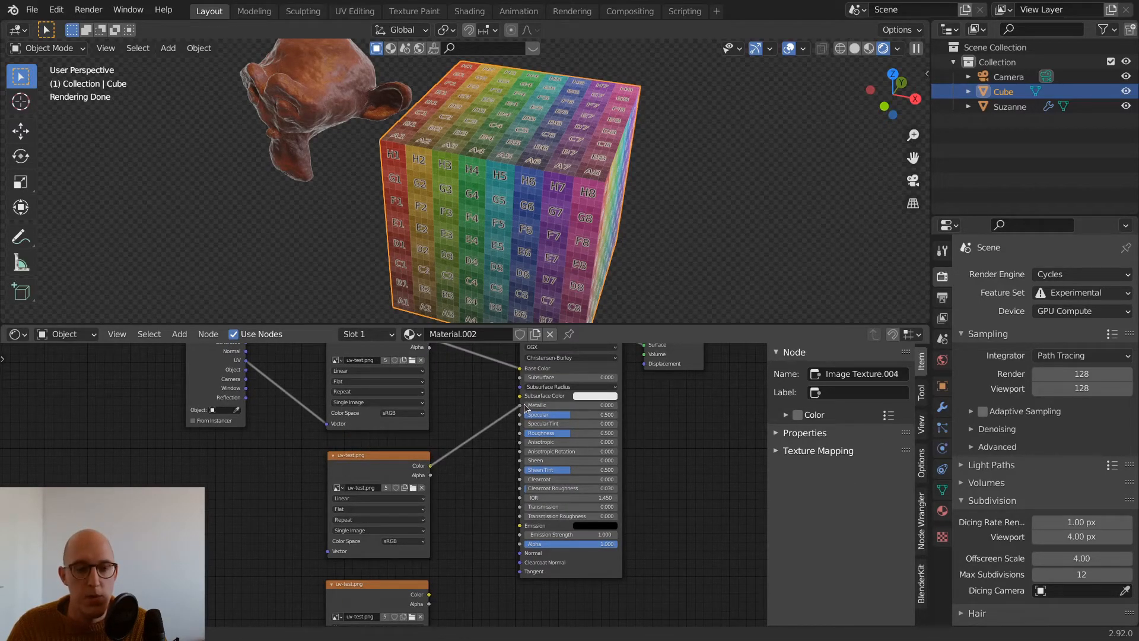
pyautogui.moveTo(525, 409); pyautogui.dragTo(524, 409)
# Connect the third Image Texture's Color output to the Roughness input of the Principled BSDF
pyautogui.scroll(-2, 469, 516)
pyautogui.moveTo(457, 553); pyautogui.dragTo(461, 470, button='middle')
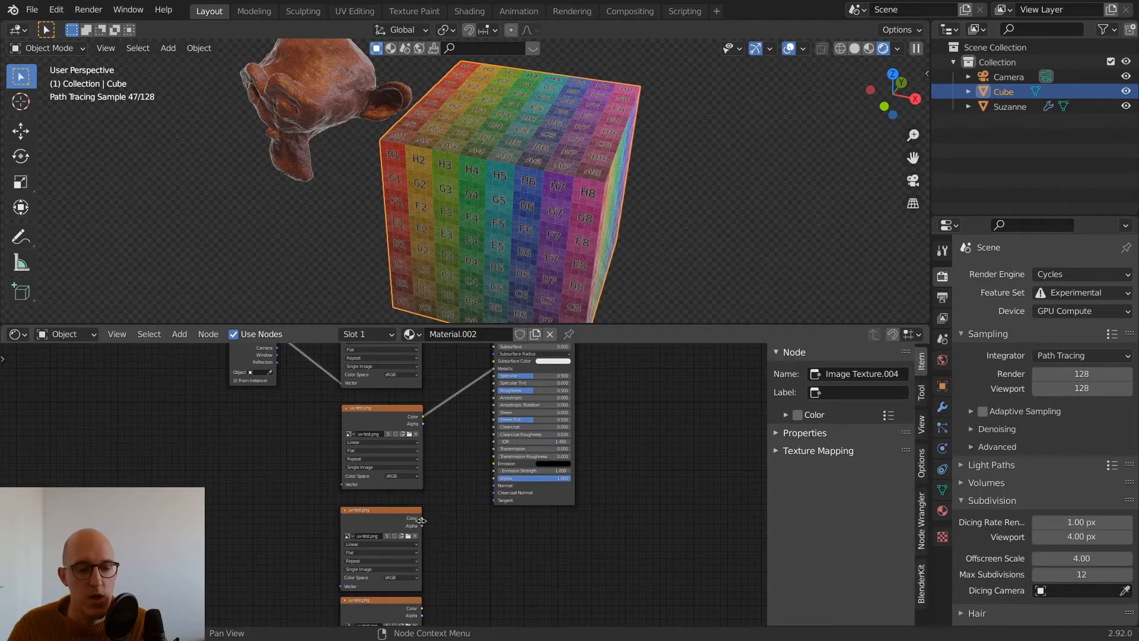
pyautogui.moveTo(422, 518); pyautogui.dragTo(497, 394)
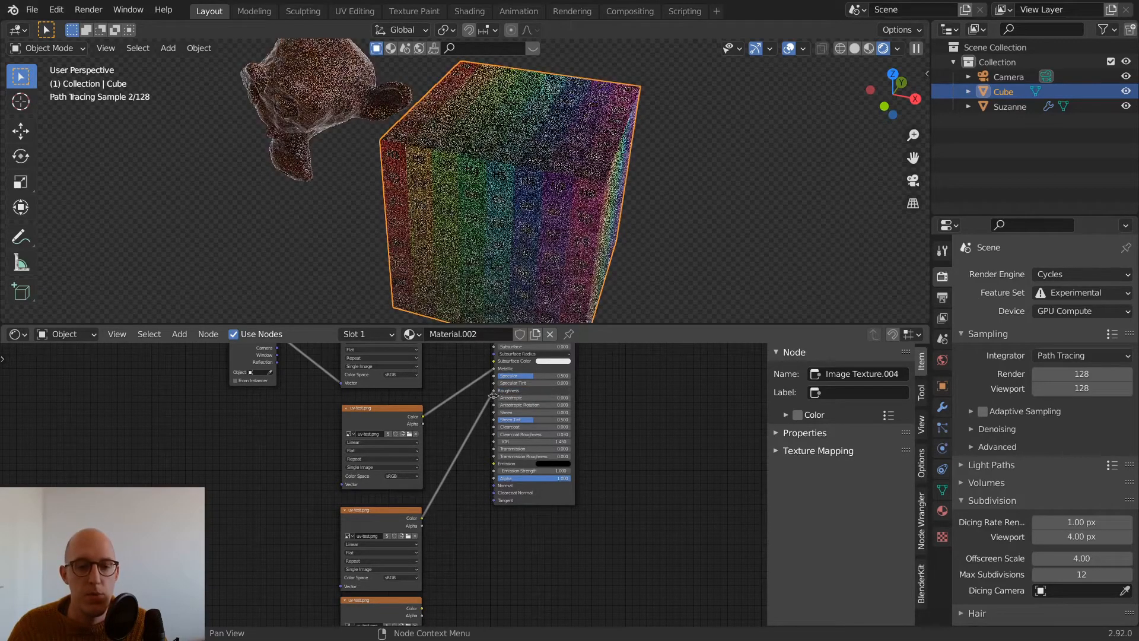
# Tighten the vertical spacing of the Image Texture nodes in the column
pyautogui.moveTo(479, 565); pyautogui.dragTo(478, 520, button='middle')
pyautogui.moveTo(351, 467); pyautogui.dragTo(351, 452)
pyautogui.scroll(-3, 383, 483)
pyautogui.moveTo(380, 388); pyautogui.dragTo(383, 387)
pyautogui.click(375, 537)
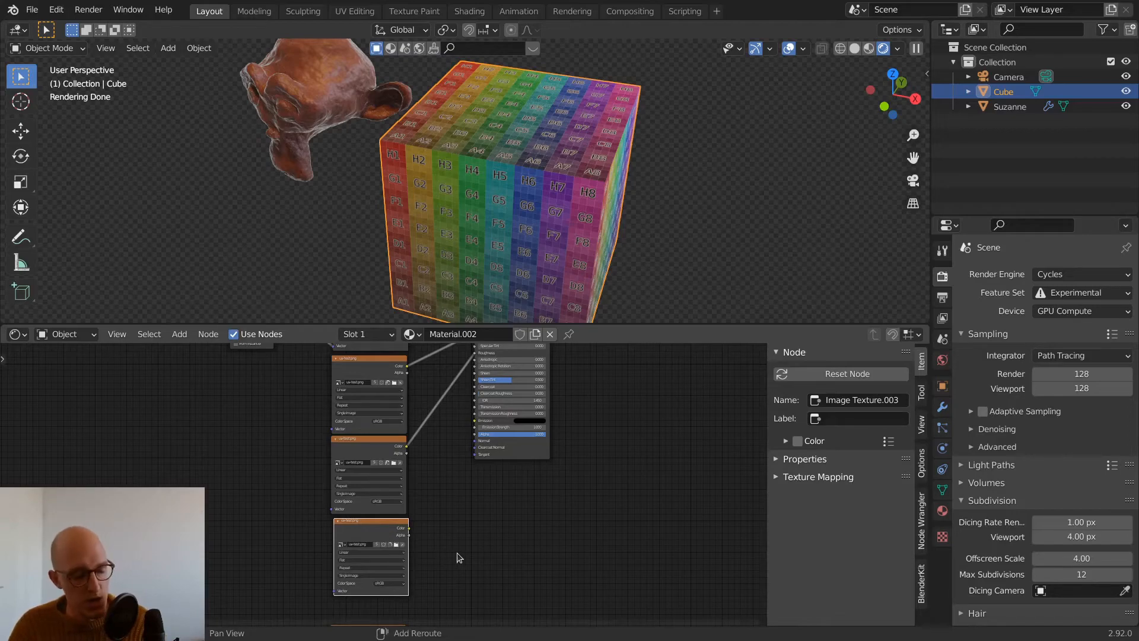
# Add a Normal Map vector node beside the fourth Image Texture node
pyautogui.hotkey('shift', 'a')
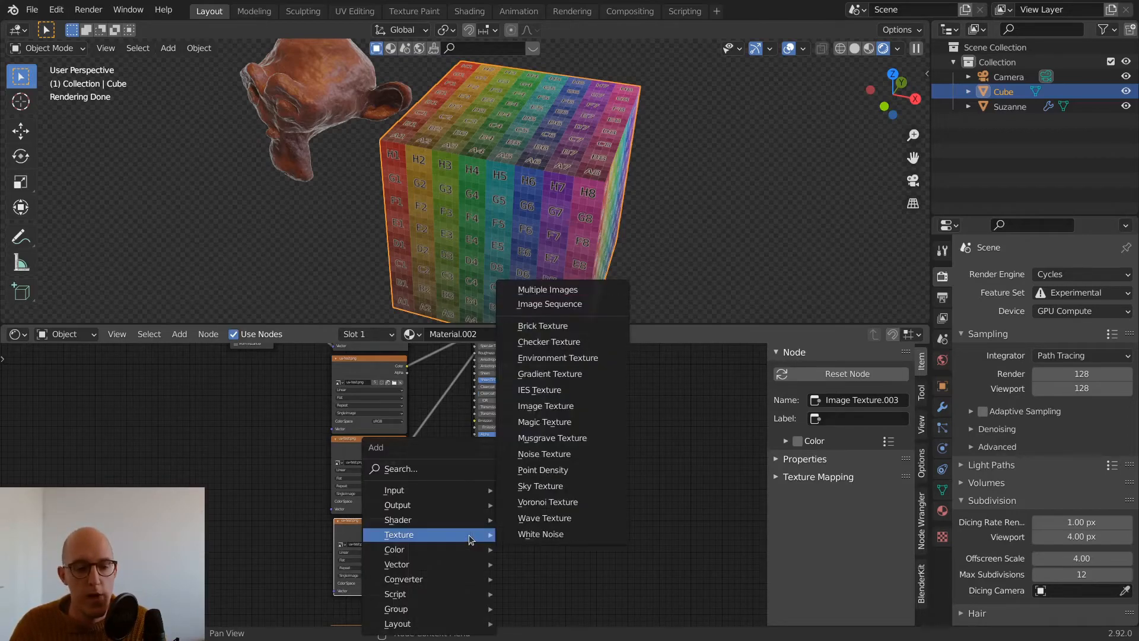
pyautogui.moveTo(439, 568)
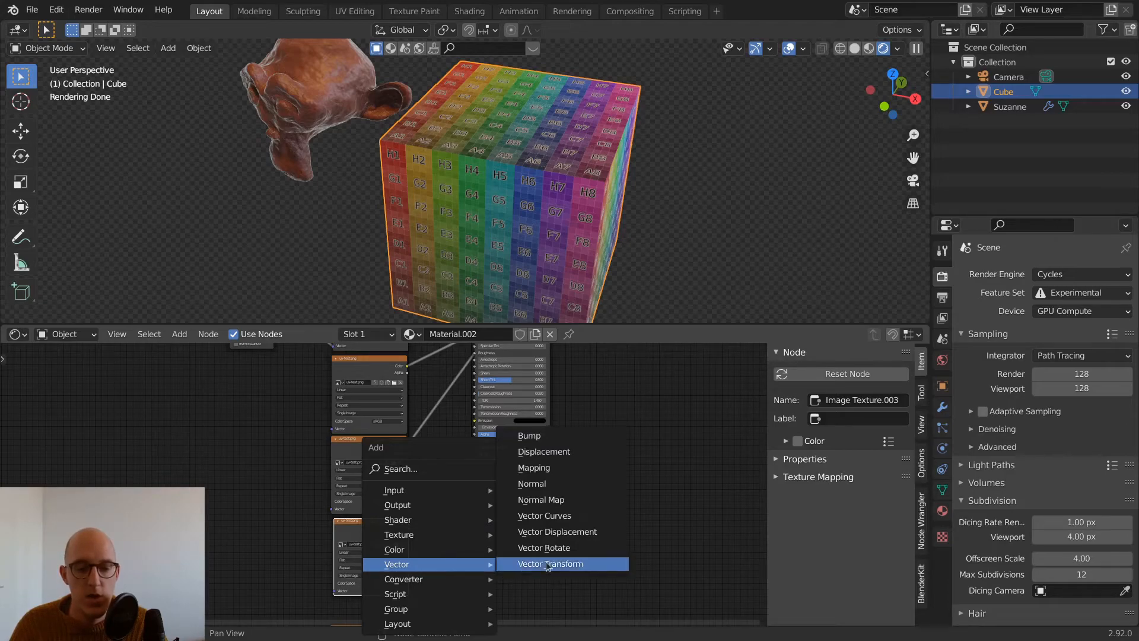
pyautogui.click(556, 503)
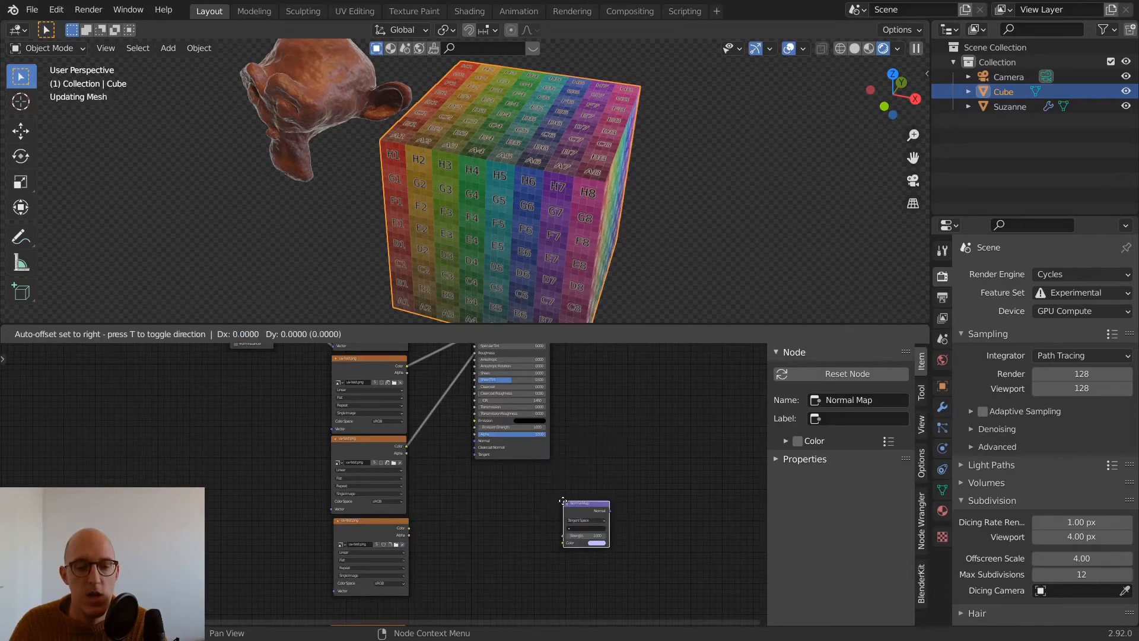
pyautogui.click(458, 503)
# Route the fourth Image Texture's Color through the Normal Map node into the Principled BSDF's Normal input
pyautogui.scroll(1, 400, 574)
pyautogui.scroll(1, 400, 574)
pyautogui.moveTo(416, 540); pyautogui.dragTo(445, 530)
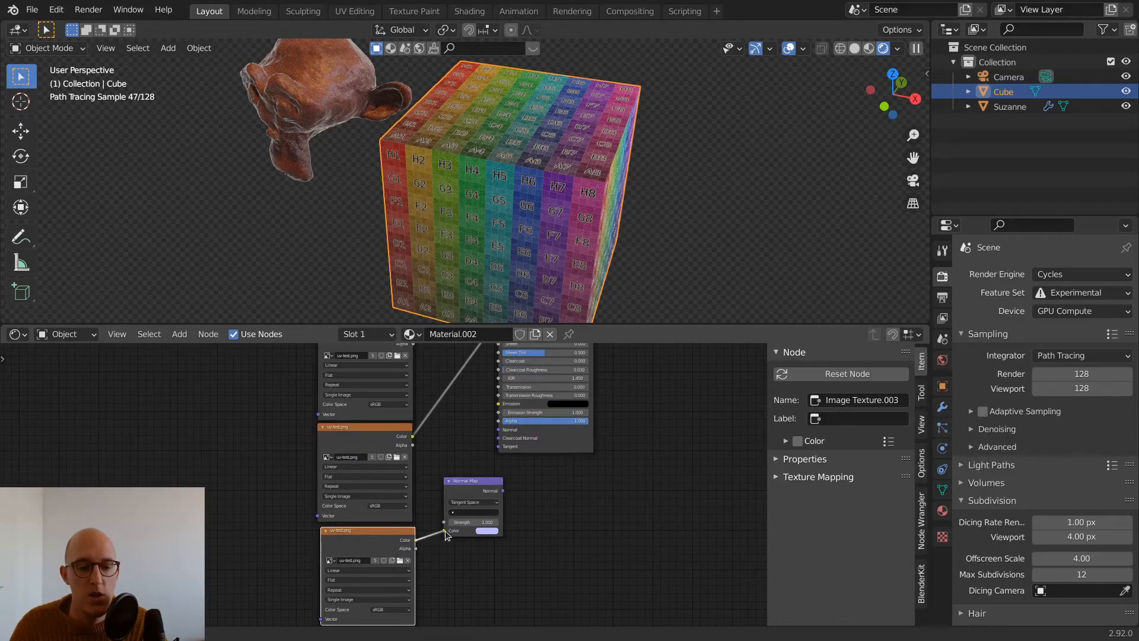
pyautogui.moveTo(486, 483); pyautogui.dragTo(499, 430)
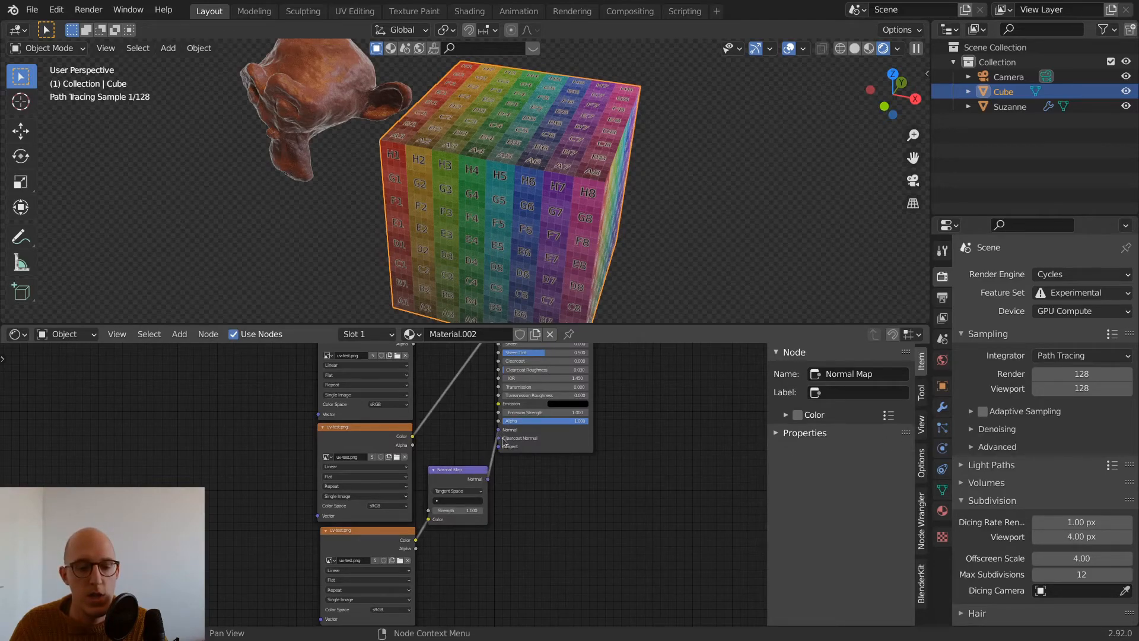
# Add a Displacement node and place it near the last Image Texture node
pyautogui.scroll(-2, 525, 516)
pyautogui.moveTo(535, 522); pyautogui.dragTo(497, 494, button='middle')
pyautogui.scroll(-2, 499, 493)
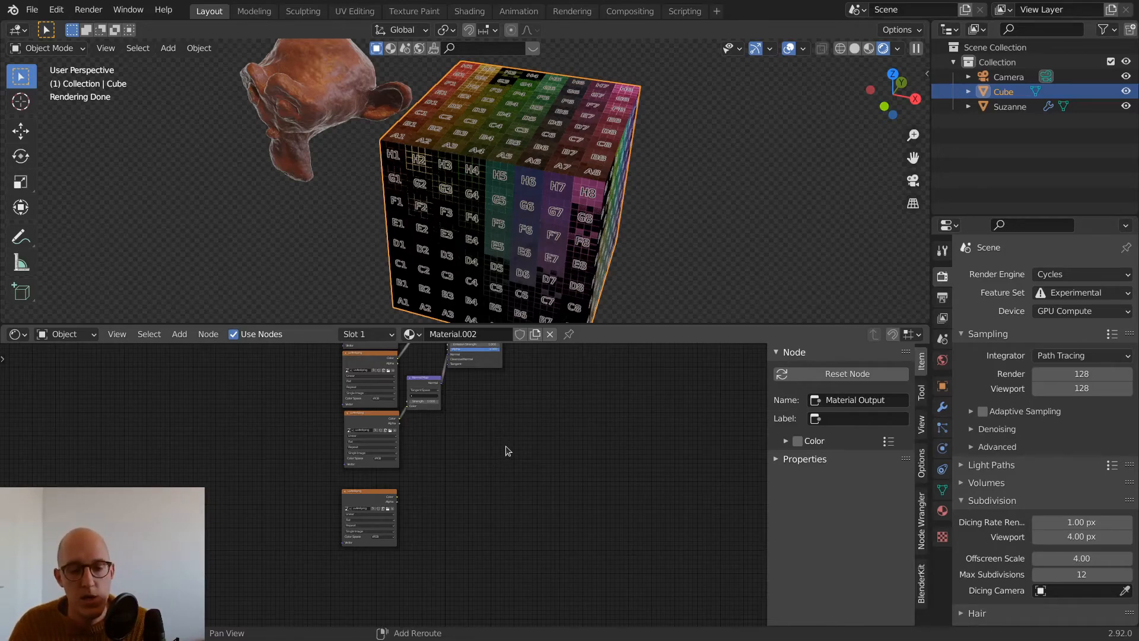
pyautogui.hotkey('shift', 'a')
pyautogui.click(487, 446)
pyautogui.write('disp')
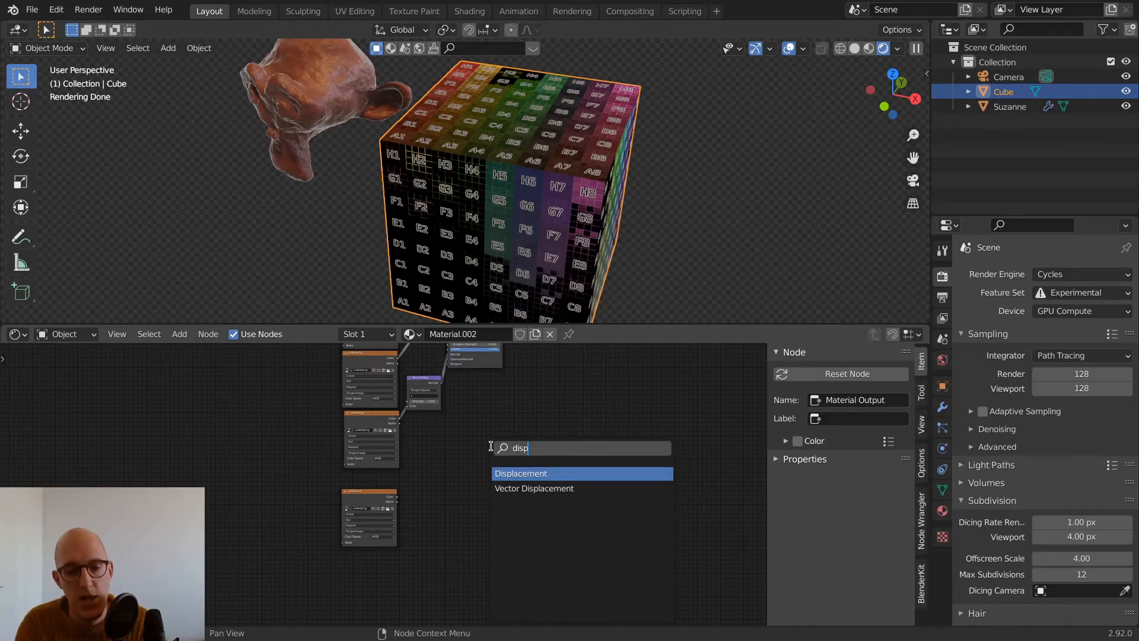
pyautogui.press('Return')
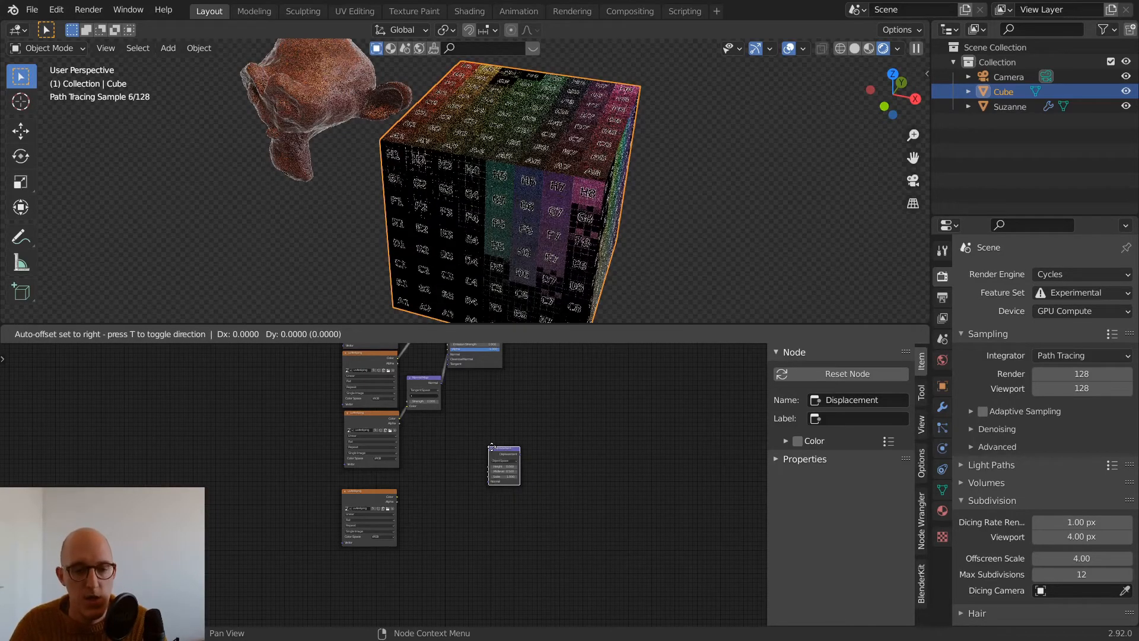
pyautogui.click(477, 437)
# Connect the last Image Texture's Color to the Displacement node's Height and its output to the Material Output's Displacement input
pyautogui.scroll(2, 385, 483)
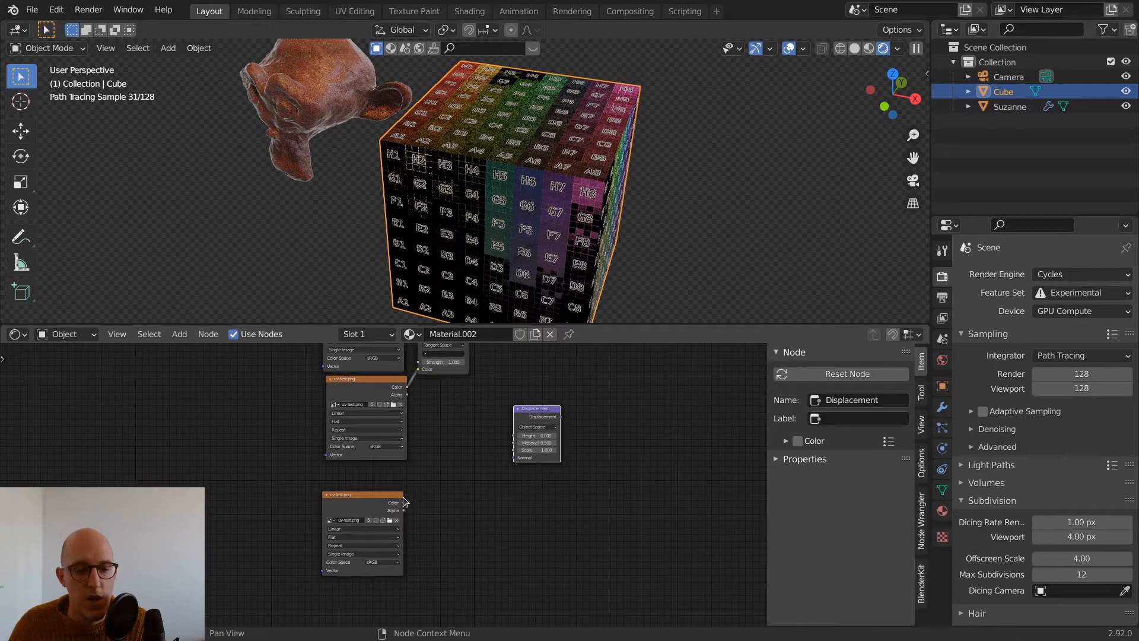
pyautogui.moveTo(404, 503); pyautogui.dragTo(490, 407)
pyautogui.scroll(-4, 638, 432)
pyautogui.moveTo(610, 450); pyautogui.dragTo(525, 575, button='middle')
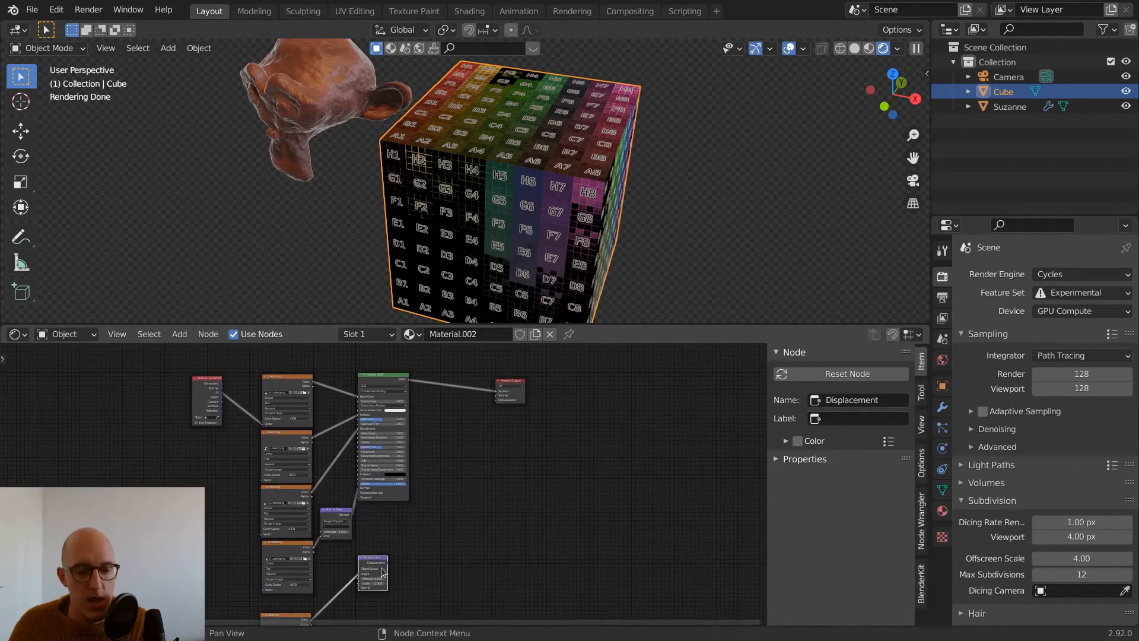
pyautogui.moveTo(388, 562); pyautogui.dragTo(498, 400)
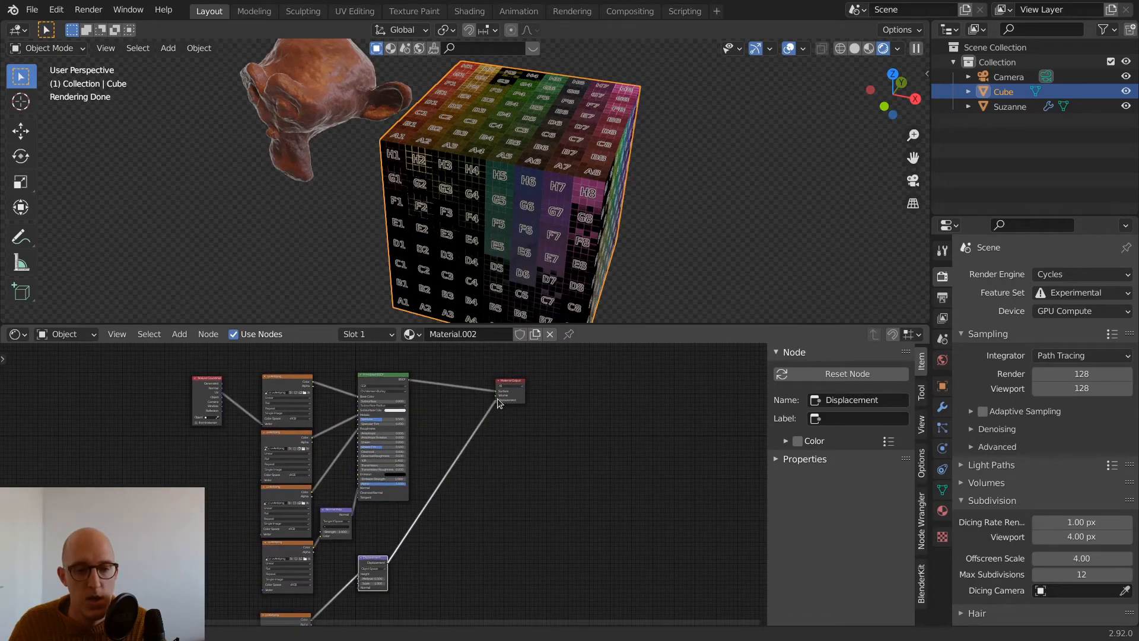
pyautogui.moveTo(394, 517); pyautogui.dragTo(458, 527, button='middle')
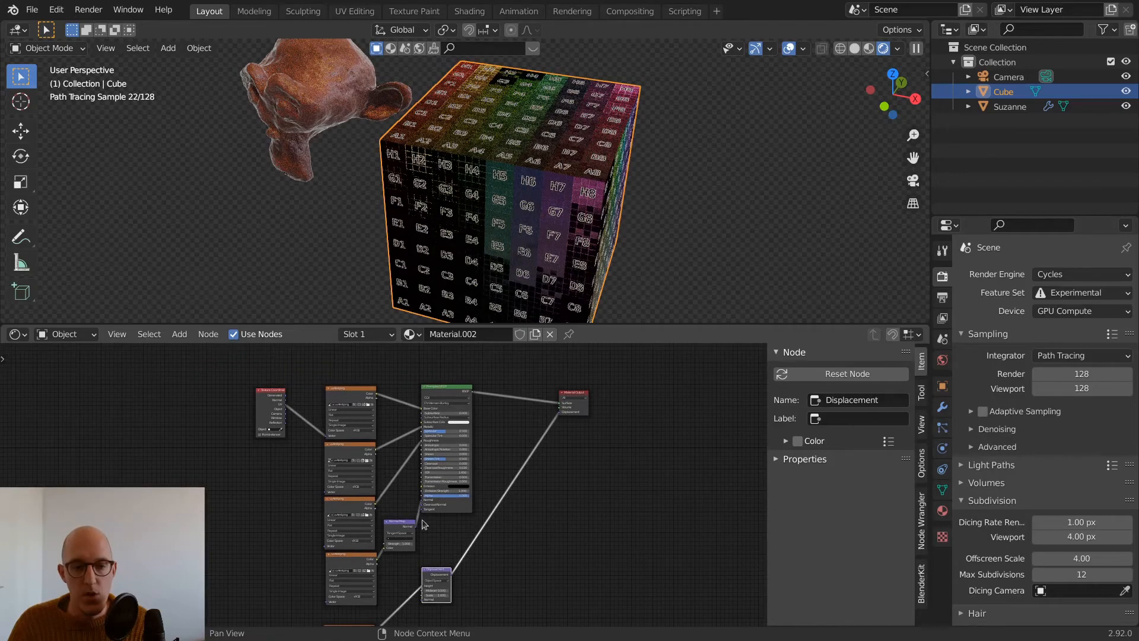
# Move the Texture Coordinate node farther away from the column of Image Texture nodes
pyautogui.scroll(4, 390, 487)
pyautogui.moveTo(419, 434); pyautogui.dragTo(519, 453, button='middle')
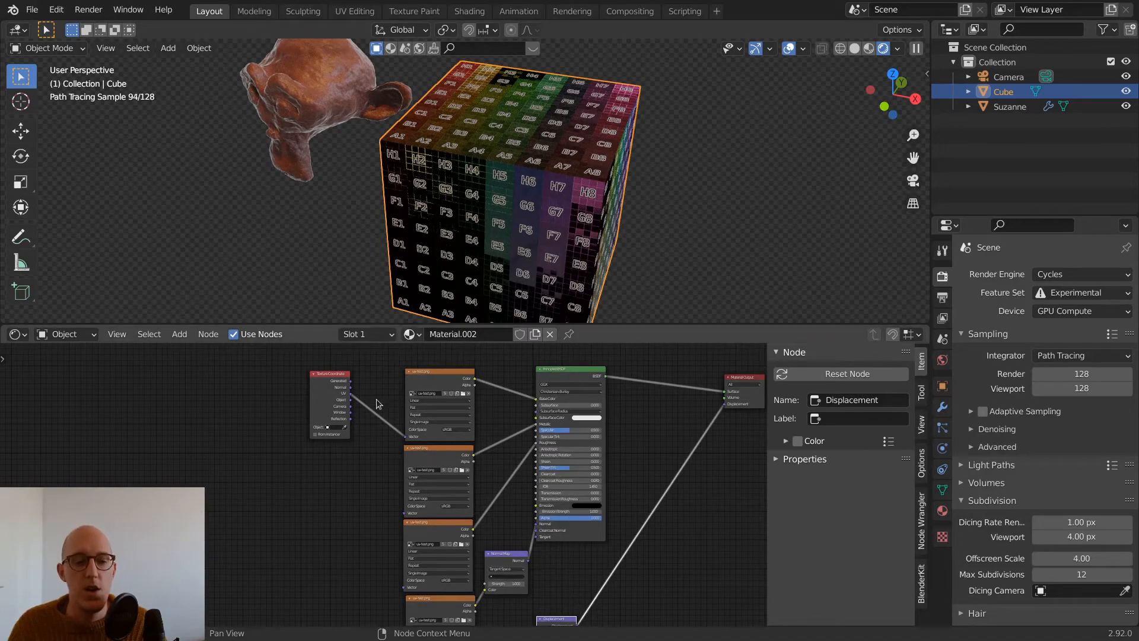
pyautogui.moveTo(339, 391); pyautogui.dragTo(309, 406)
pyautogui.click(447, 377)
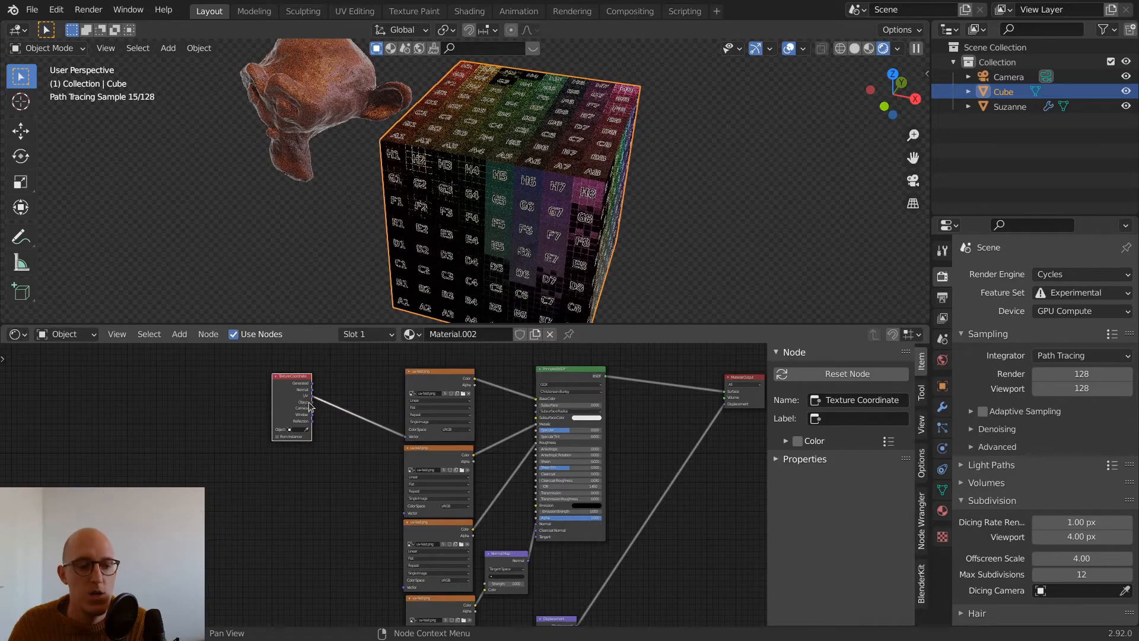
# Add a linked Texture Coordinate and Mapping node setup to the second Image Texture node
pyautogui.moveTo(316, 506); pyautogui.dragTo(364, 463, button='middle')
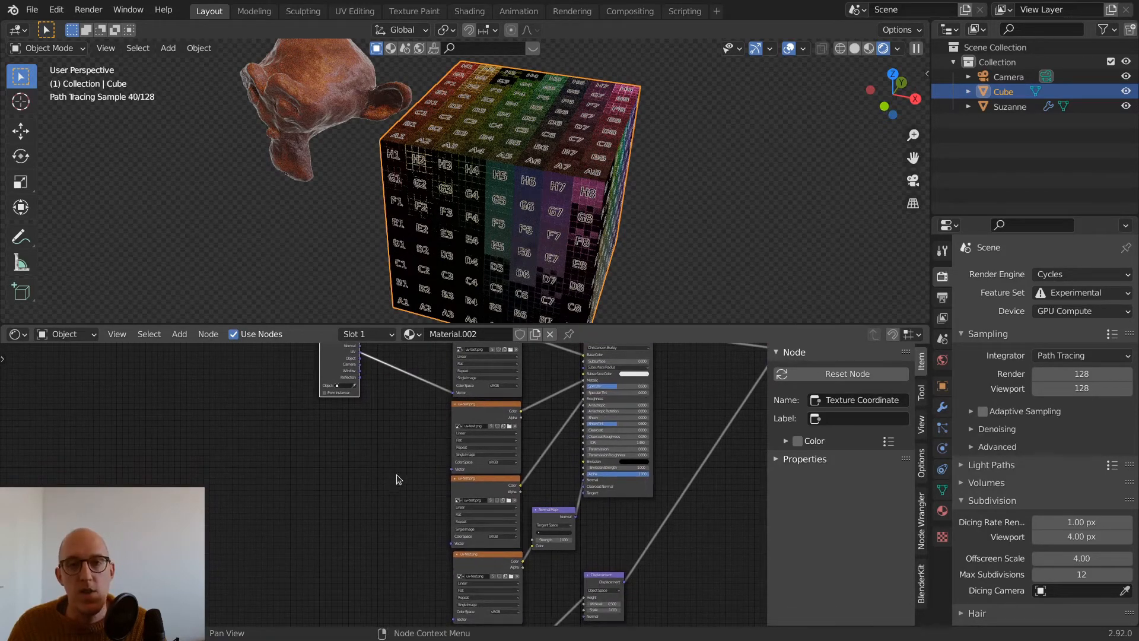
pyautogui.scroll(-1, 280, 429)
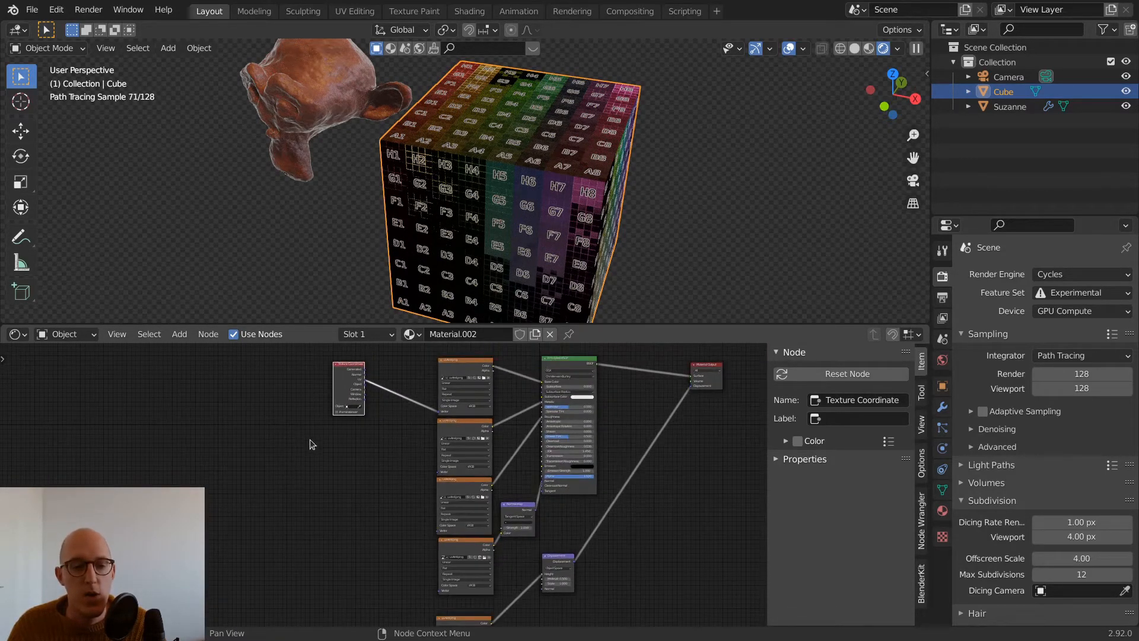
pyautogui.click(463, 426)
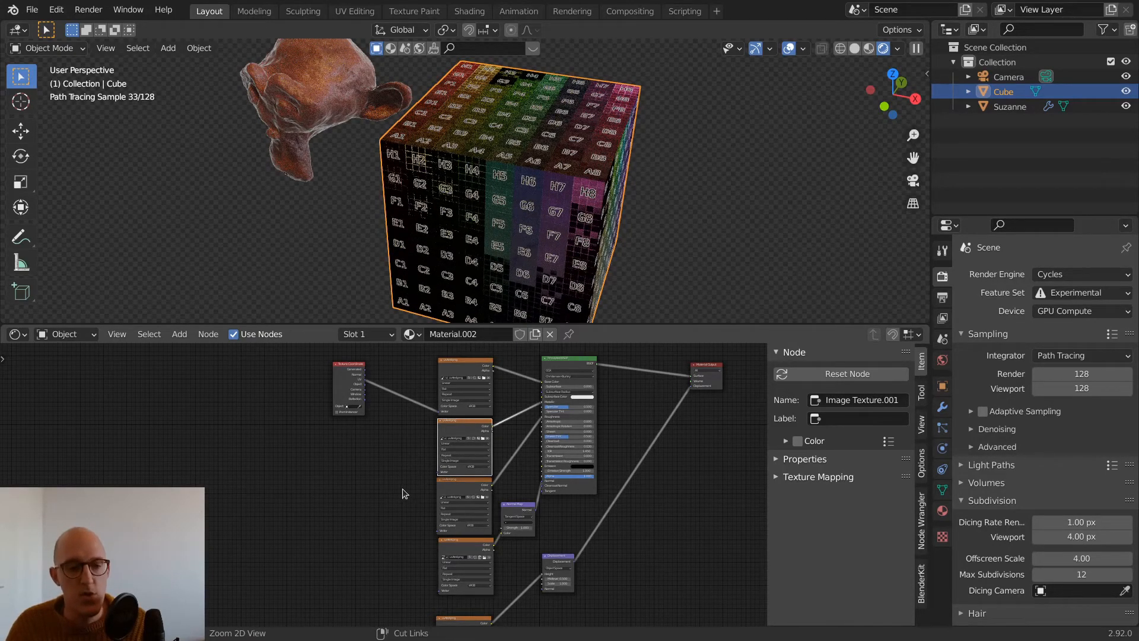
pyautogui.hotkey('ctrl', 't')
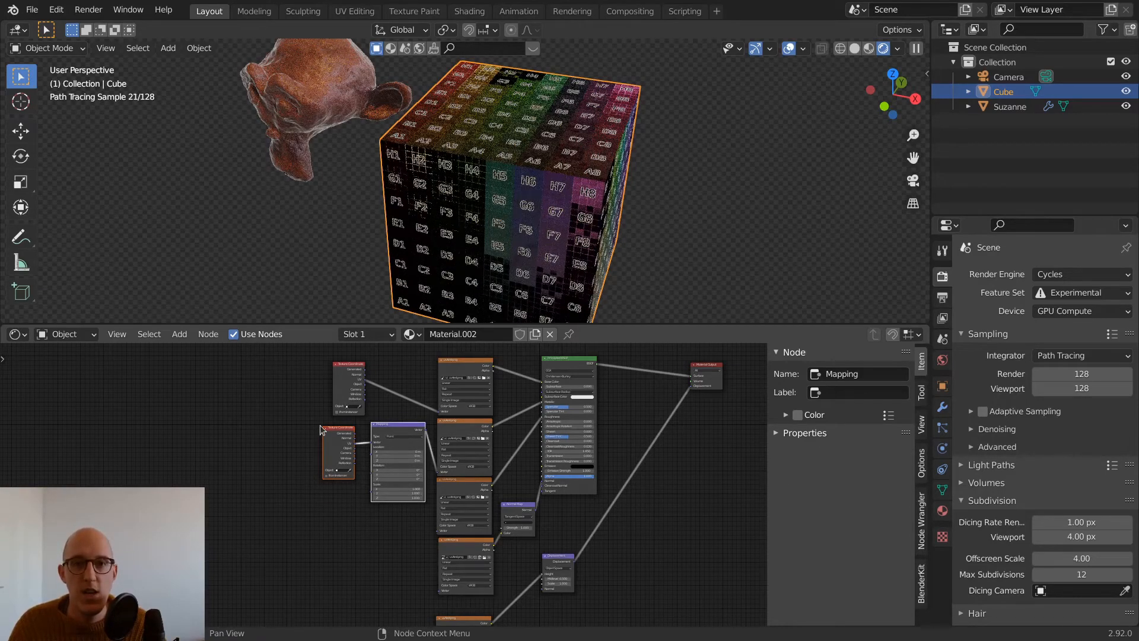
pyautogui.scroll(4, 318, 427)
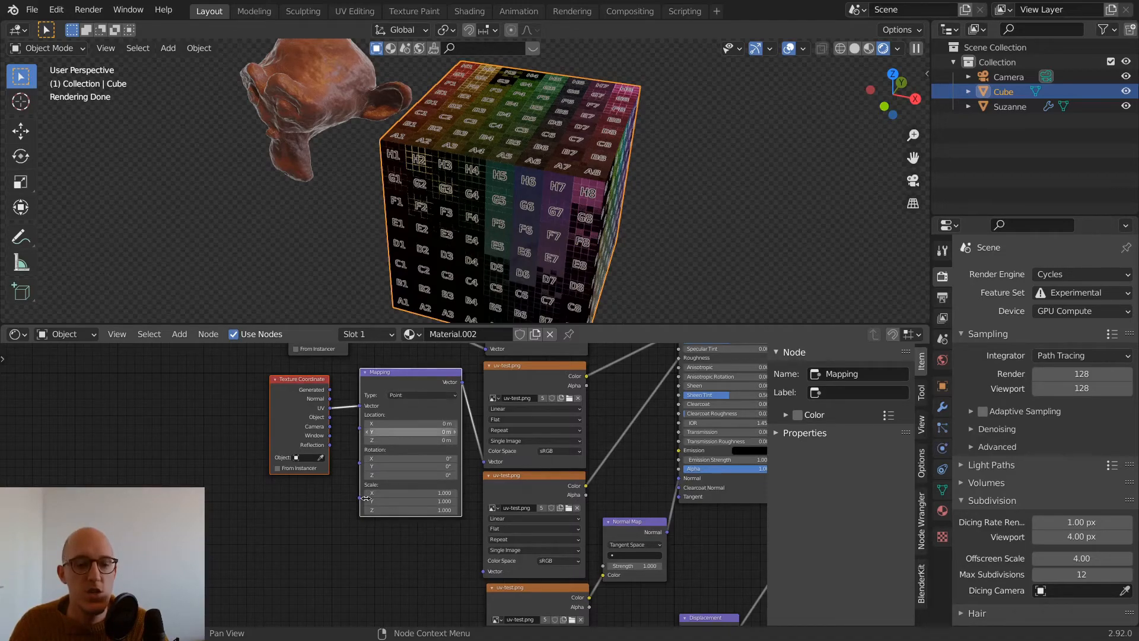
pyautogui.scroll(-2, 388, 429)
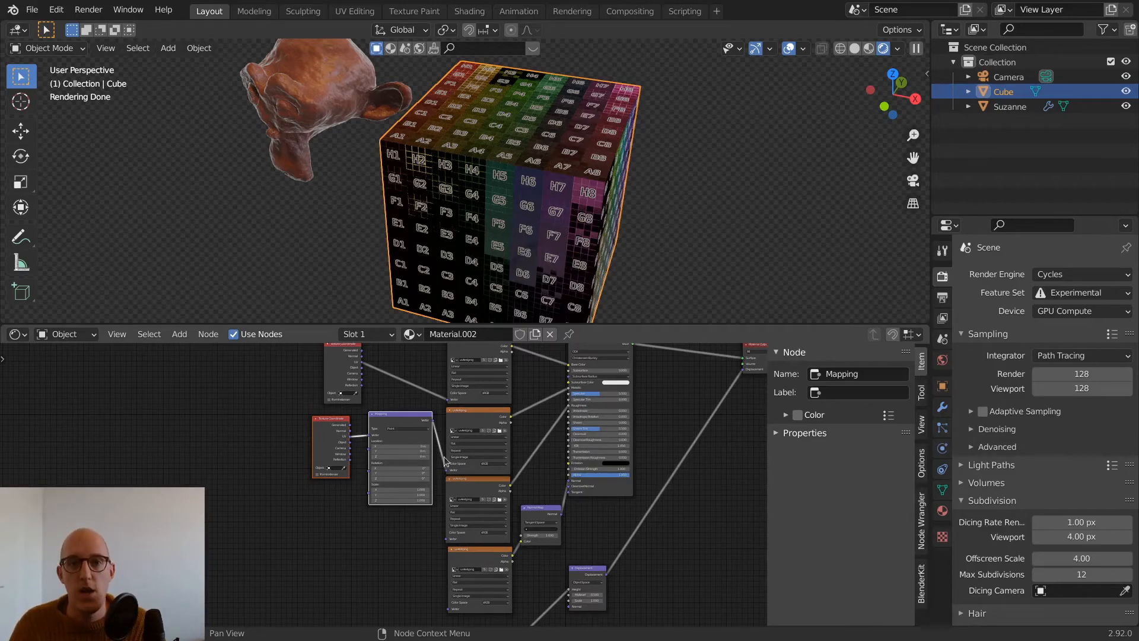
# Spread the third, fourth and fifth Image Texture nodes downward to make room for mapping nodes
pyautogui.moveTo(388, 577); pyautogui.dragTo(436, 517, button='middle')
pyautogui.scroll(-3, 436, 514)
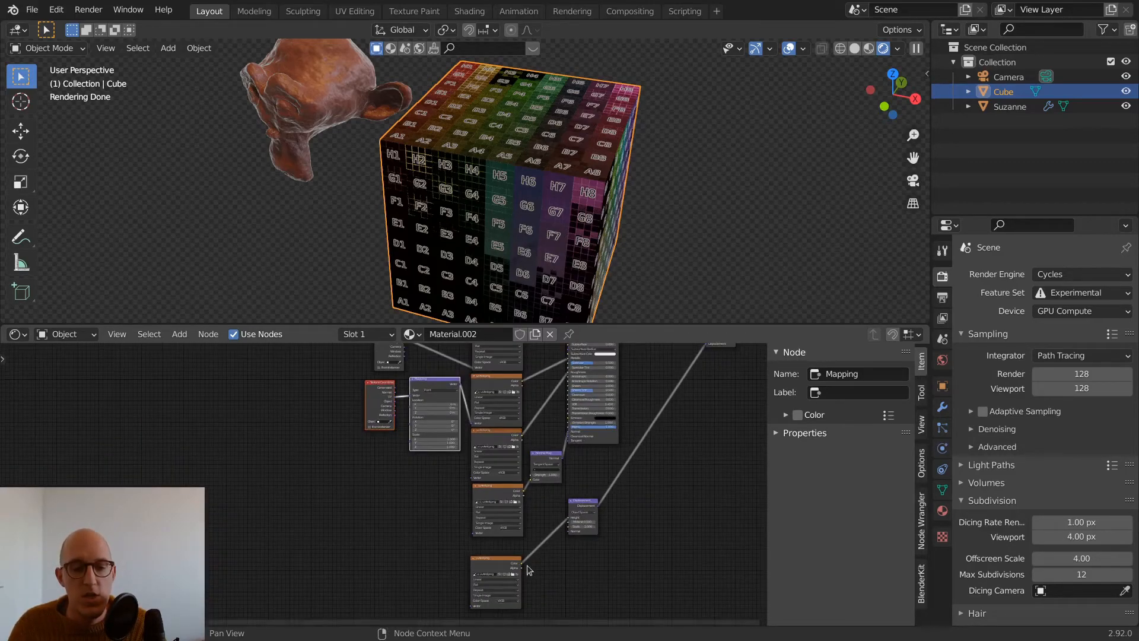
pyautogui.moveTo(506, 564); pyautogui.dragTo(505, 578)
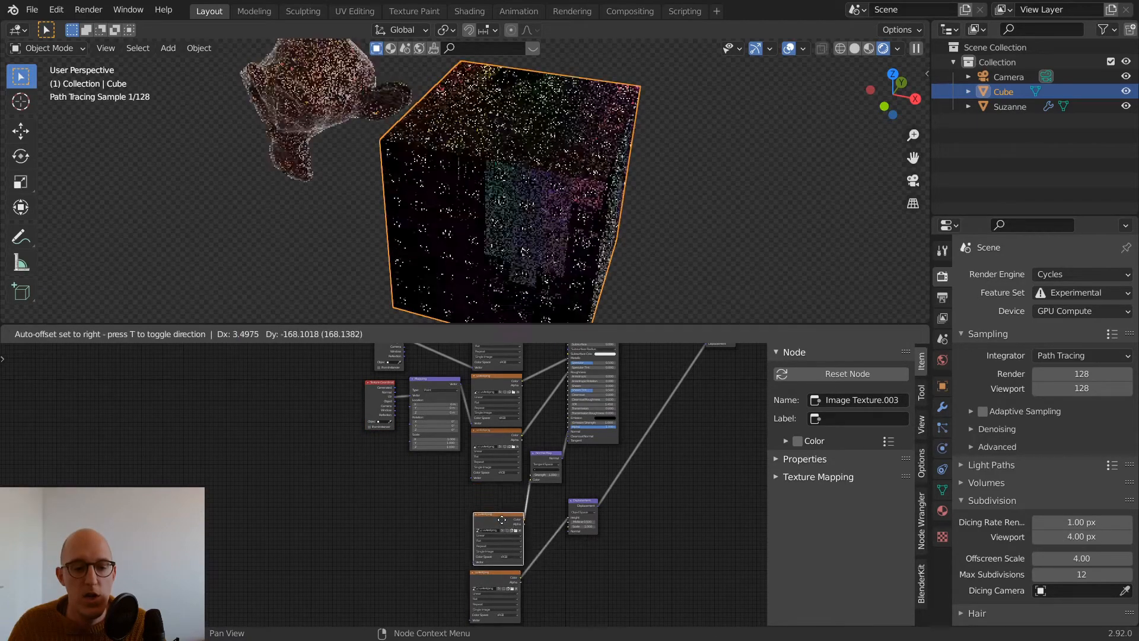
pyautogui.moveTo(492, 434); pyautogui.dragTo(491, 452)
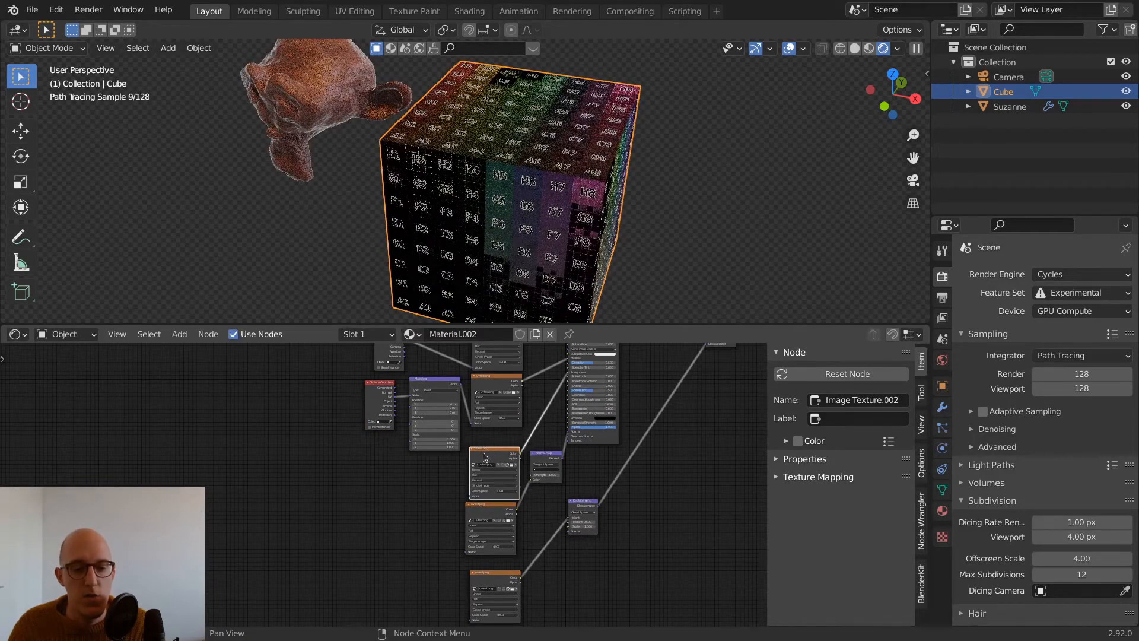
# Add a Texture Coordinate and Mapping node setup to each of the third, fourth and fifth Image Texture nodes
pyautogui.hotkey('ctrl', 't')
pyautogui.click(492, 514)
pyautogui.hotkey('ctrl', 't')
pyautogui.click(493, 580)
pyautogui.hotkey('ctrl', 't')
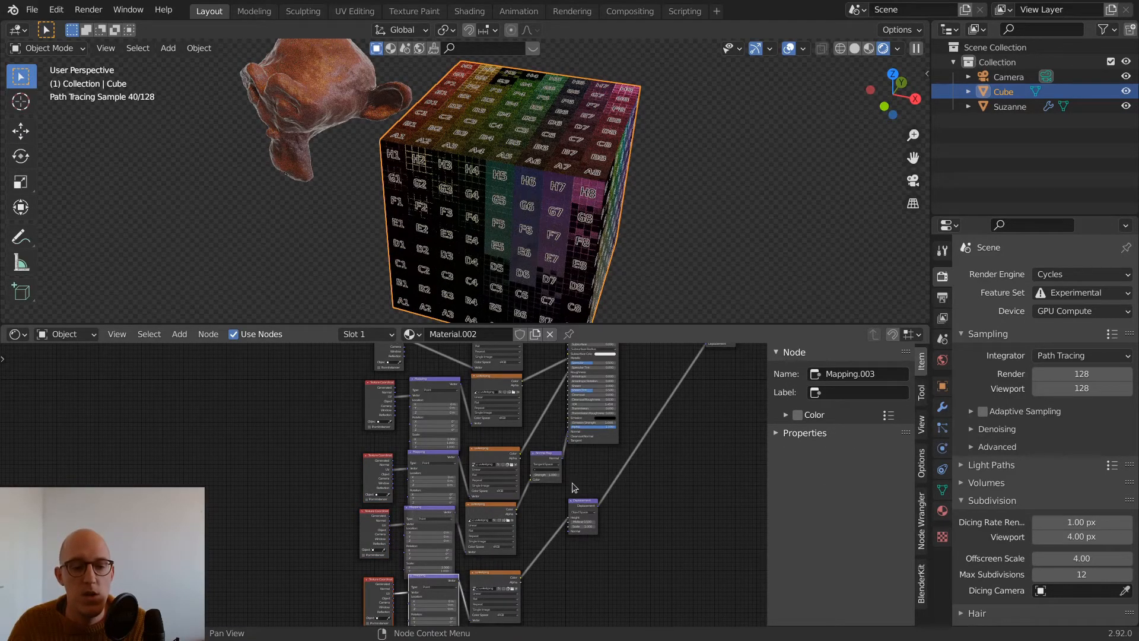
# Load MetalSpottyDiscoloration001_COL_3K_METALNESS.jpg from the metaltextures folder into the Image Texture node feeding Base Color
pyautogui.moveTo(691, 464); pyautogui.dragTo(657, 505, button='middle')
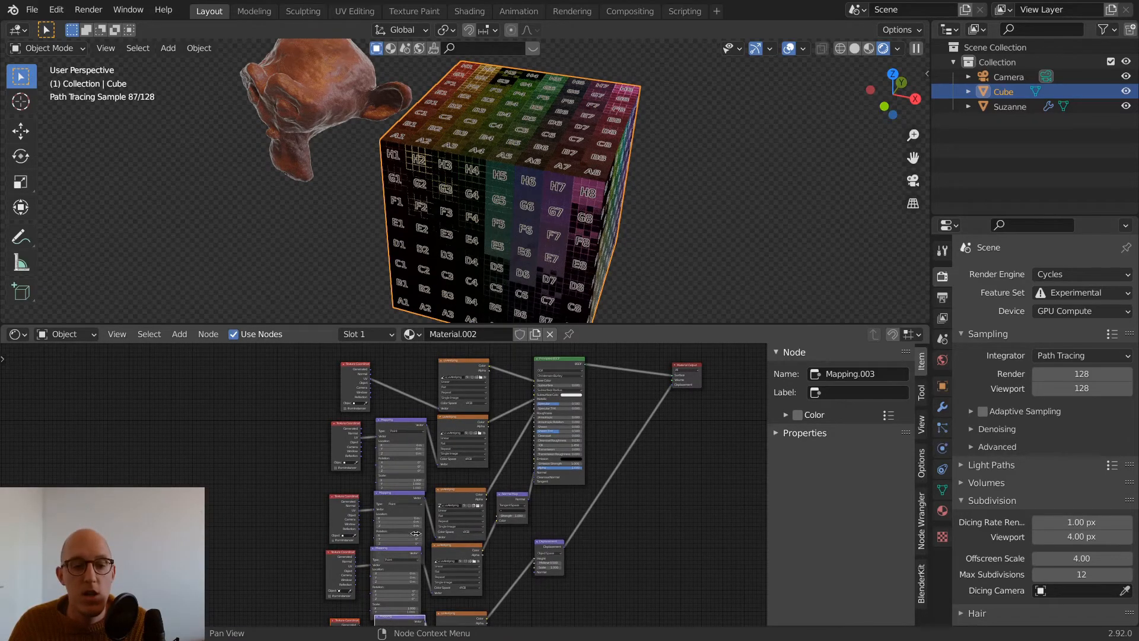
pyautogui.keyDown('shift'); pyautogui.moveTo(646, 461); pyautogui.dragTo(599, 464, button='middle'); pyautogui.keyUp('shift')
pyautogui.scroll(3, 598, 464)
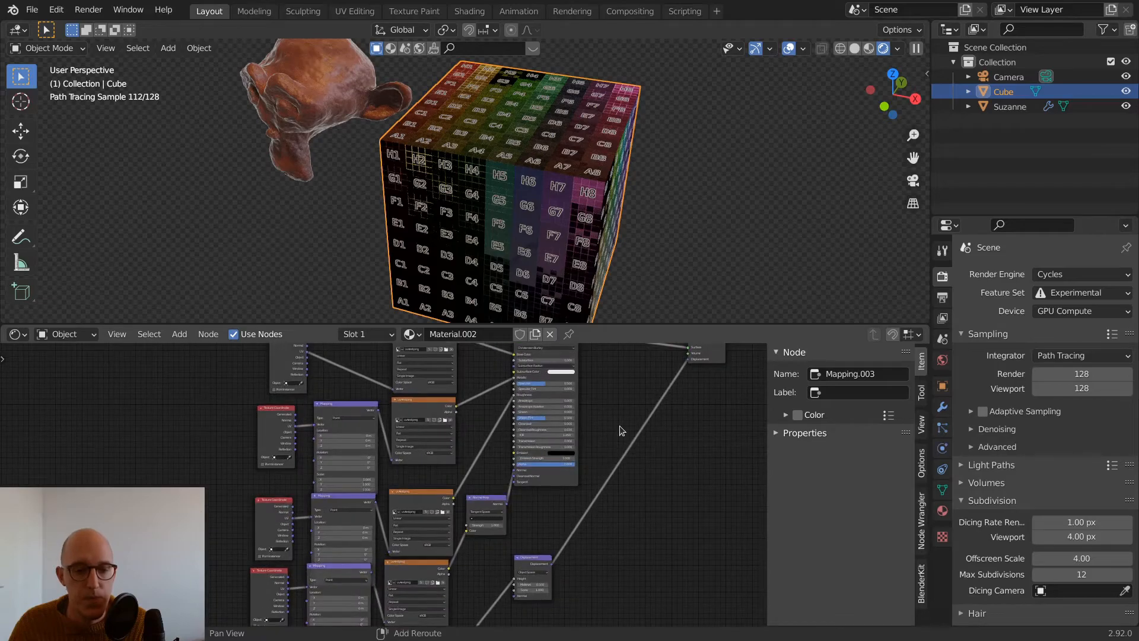
pyautogui.keyDown('shift'); pyautogui.moveTo(620, 426); pyautogui.dragTo(681, 485, button='middle'); pyautogui.keyUp('shift')
pyautogui.scroll(2, 511, 442)
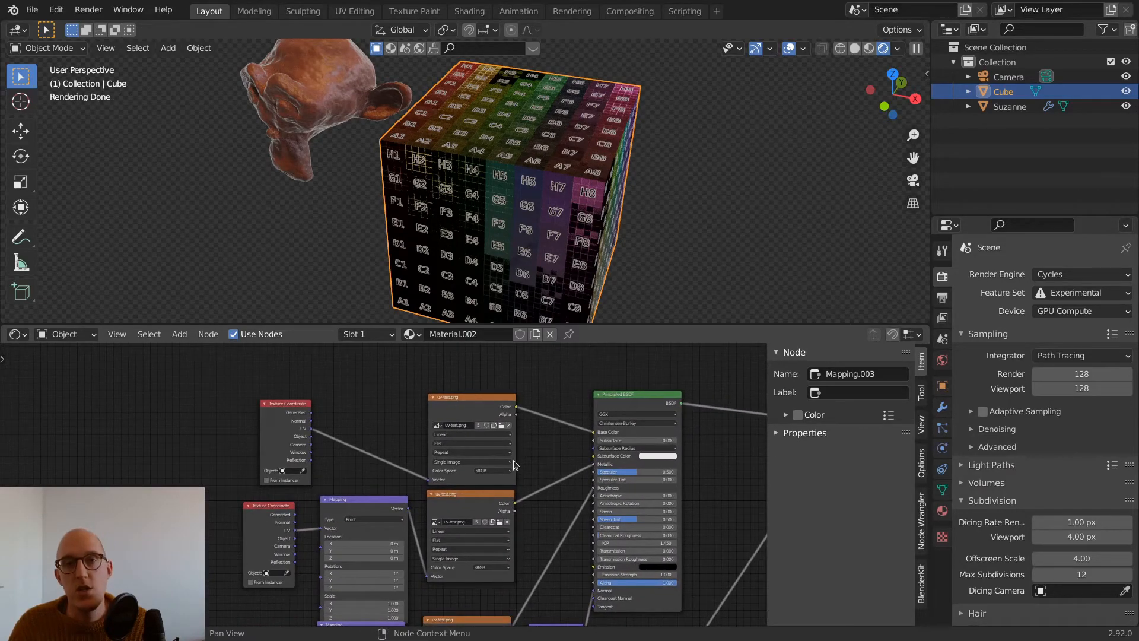
pyautogui.scroll(3, 537, 436)
pyautogui.moveTo(589, 439); pyautogui.dragTo(535, 442, button='middle')
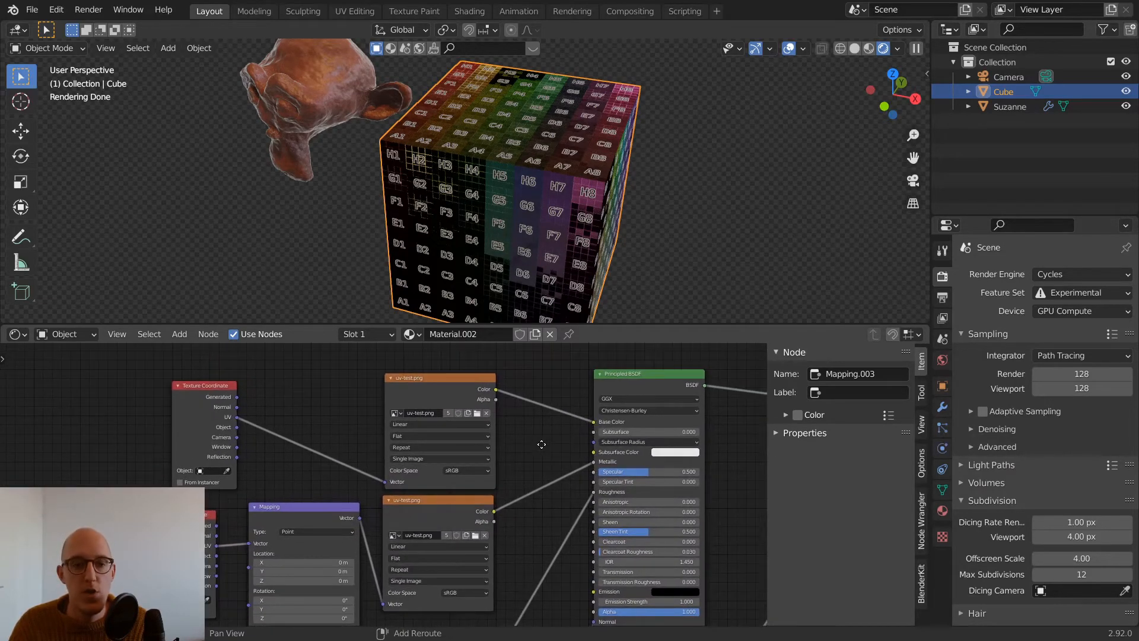
pyautogui.scroll(2, 523, 433)
pyautogui.scroll(1, 523, 432)
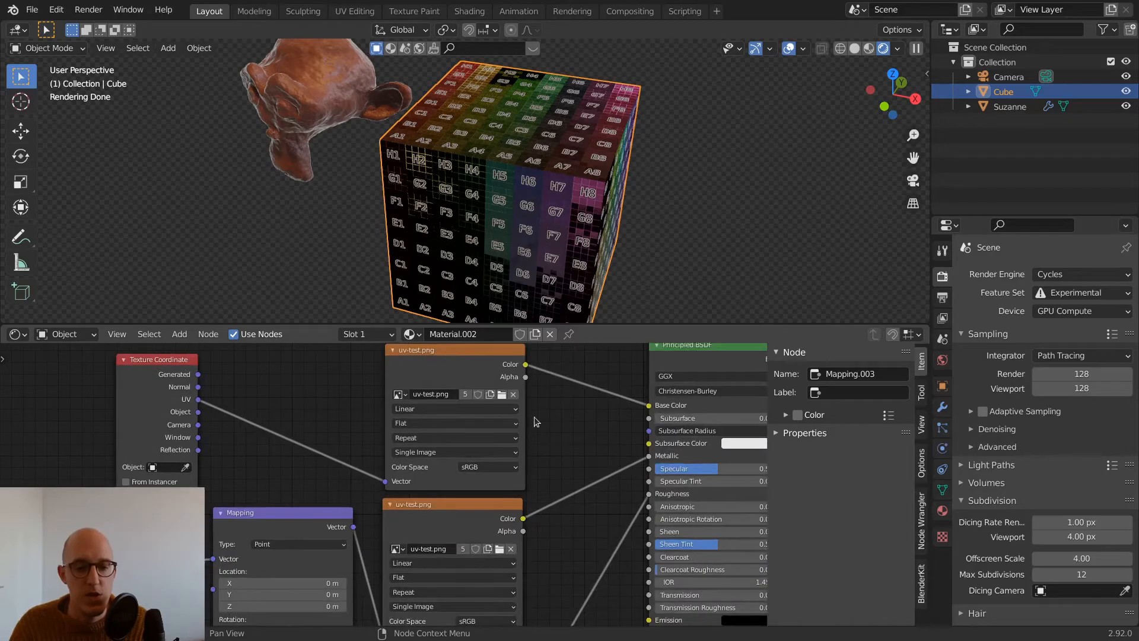
pyautogui.click(501, 395)
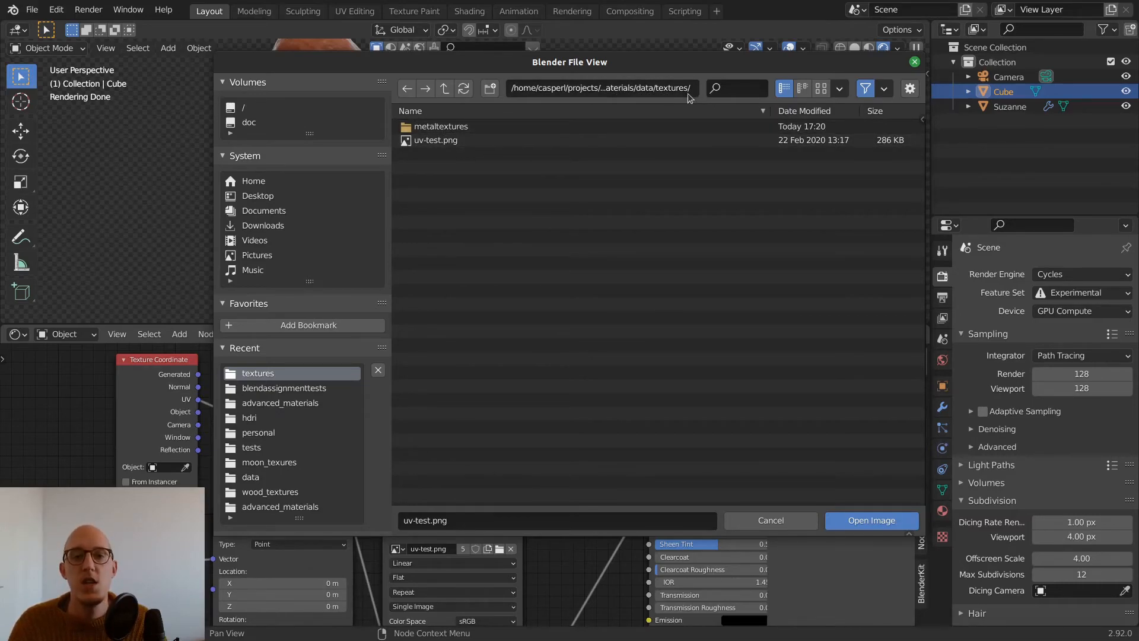
pyautogui.click(440, 127)
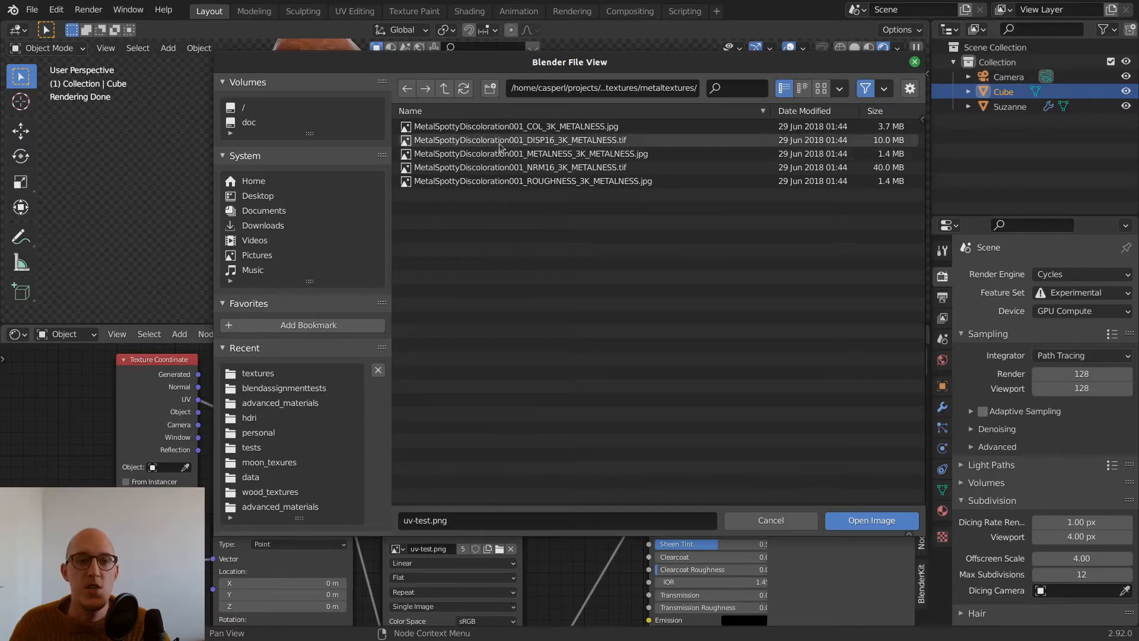
pyautogui.doubleClick(560, 127)
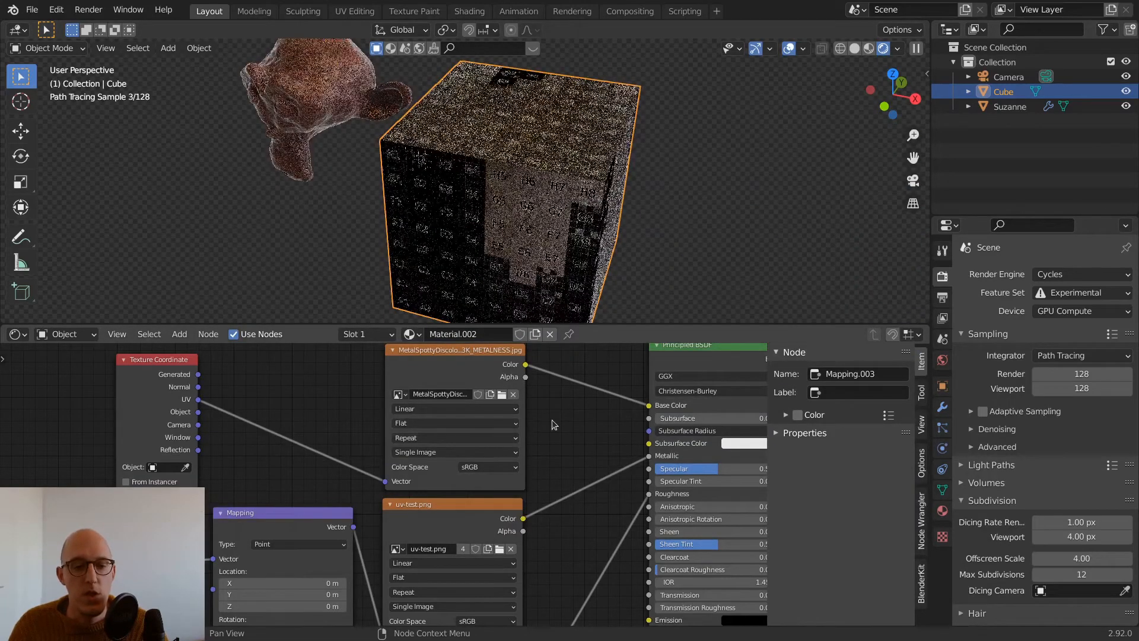
# Load MetalSpottyDiscoloration001_METALNESS_3K_METALNESS.jpg from the metaltextures folder into the Image Texture node feeding Metallic
pyautogui.moveTo(560, 424); pyautogui.dragTo(525, 429, button='middle')
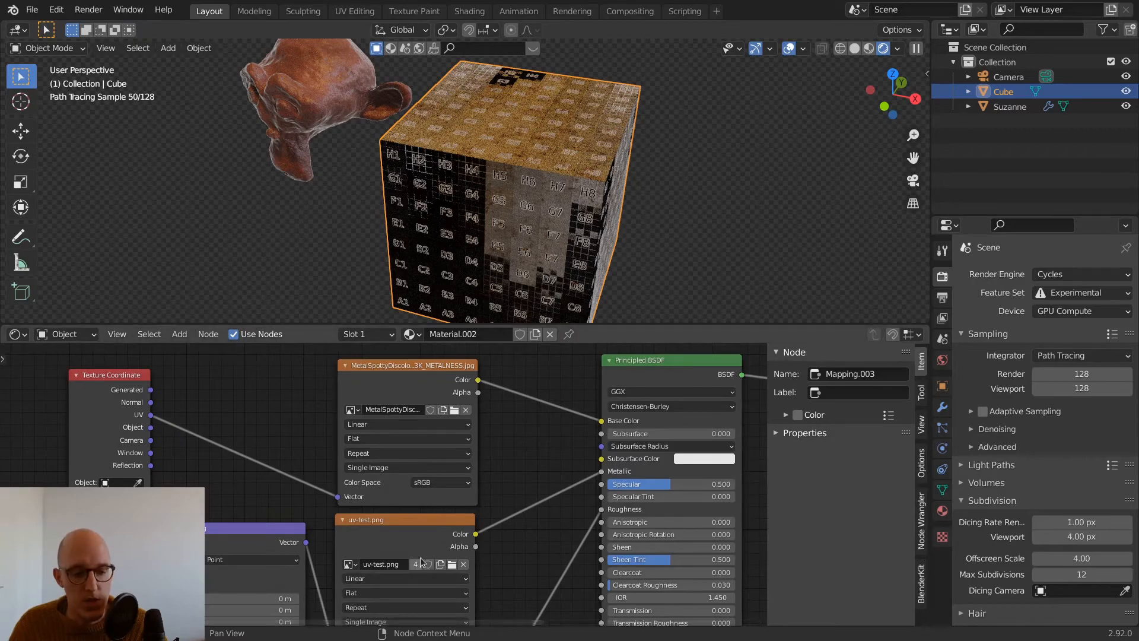
pyautogui.moveTo(295, 575); pyautogui.dragTo(310, 483, button='middle')
pyautogui.scroll(-3, 370, 432)
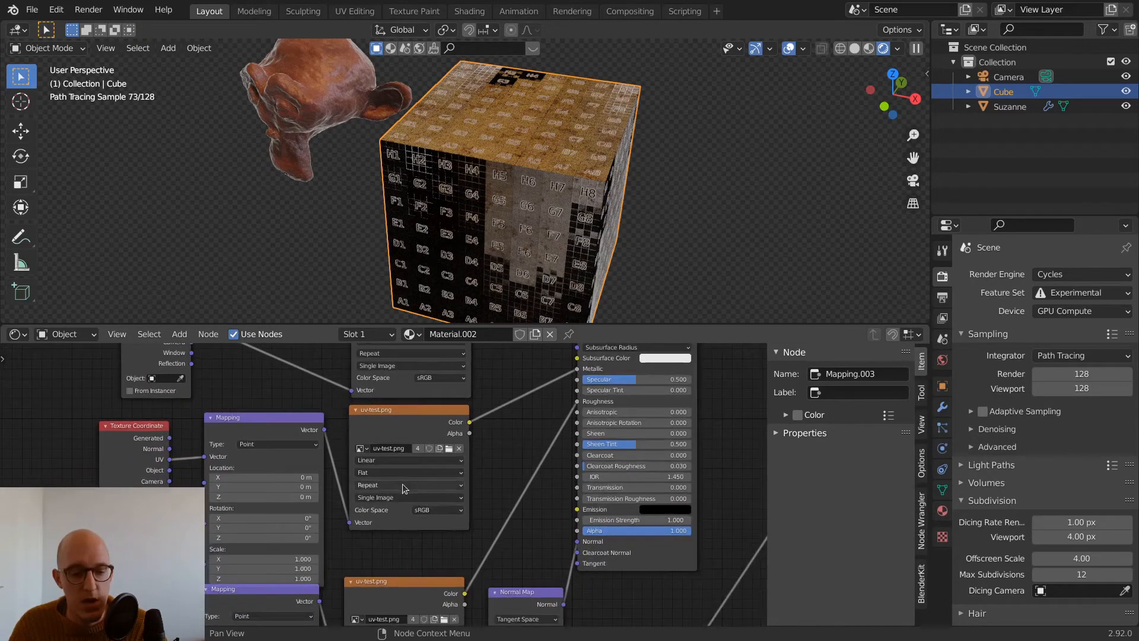
pyautogui.moveTo(466, 412); pyautogui.dragTo(532, 445, button='middle')
pyautogui.scroll(3, 479, 465)
pyautogui.keyDown('shift'); pyautogui.moveTo(533, 511); pyautogui.dragTo(570, 420, button='middle'); pyautogui.keyUp('shift')
pyautogui.scroll(-3, 542, 430)
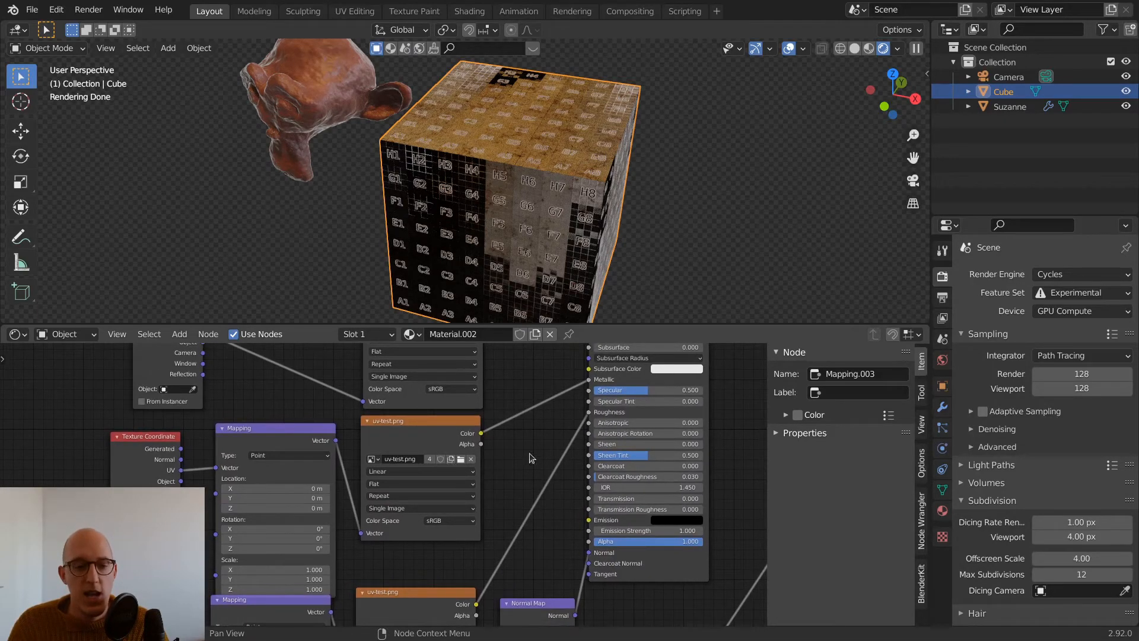
pyautogui.click(461, 460)
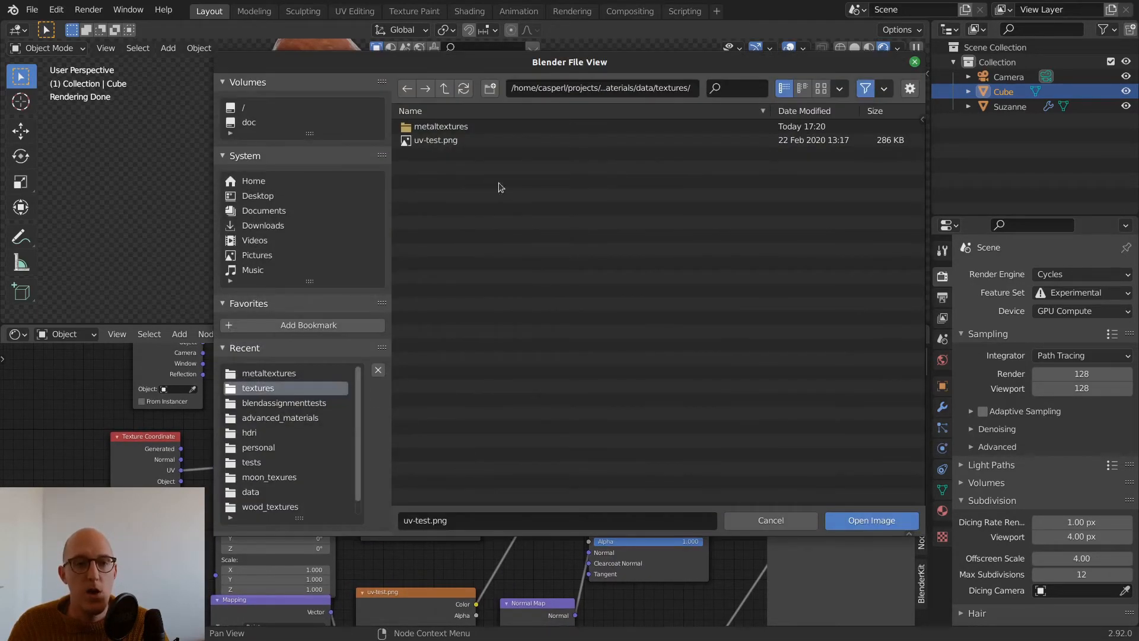
pyautogui.doubleClick(461, 127)
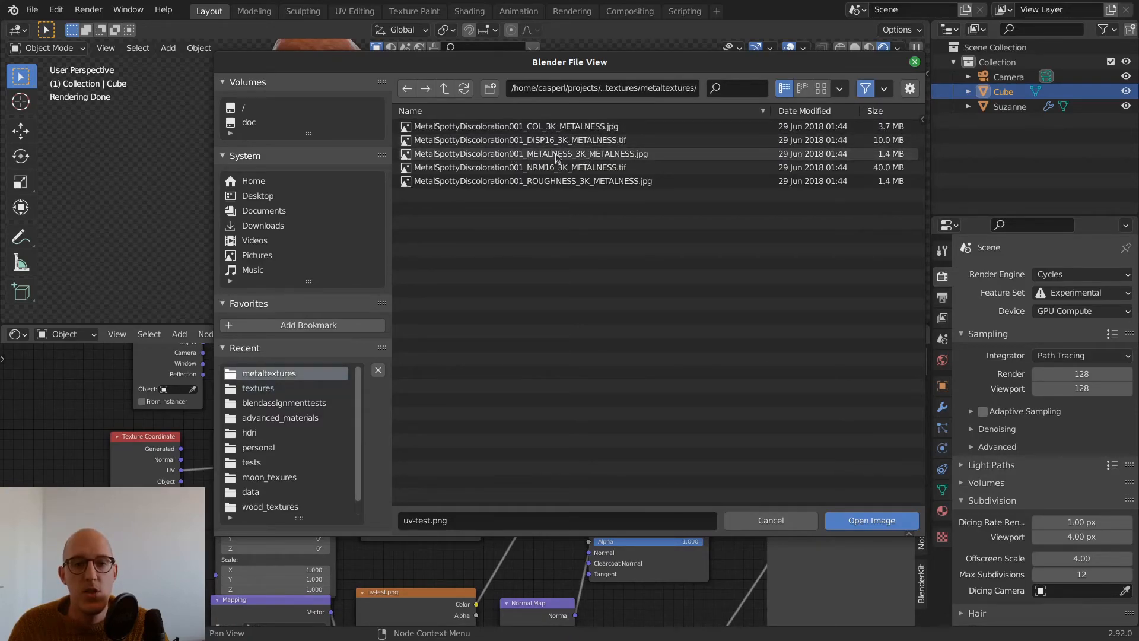
pyautogui.doubleClick(595, 156)
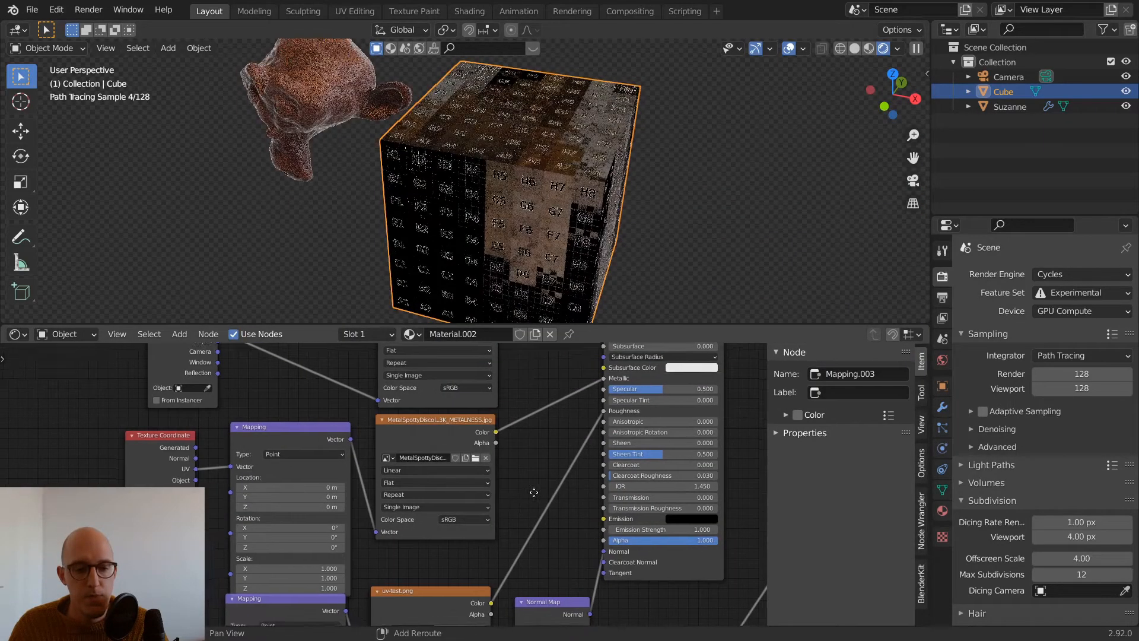
# Set the color space of the metalness Image Texture node to Non-Color
pyautogui.moveTo(584, 468); pyautogui.dragTo(540, 461, button='middle')
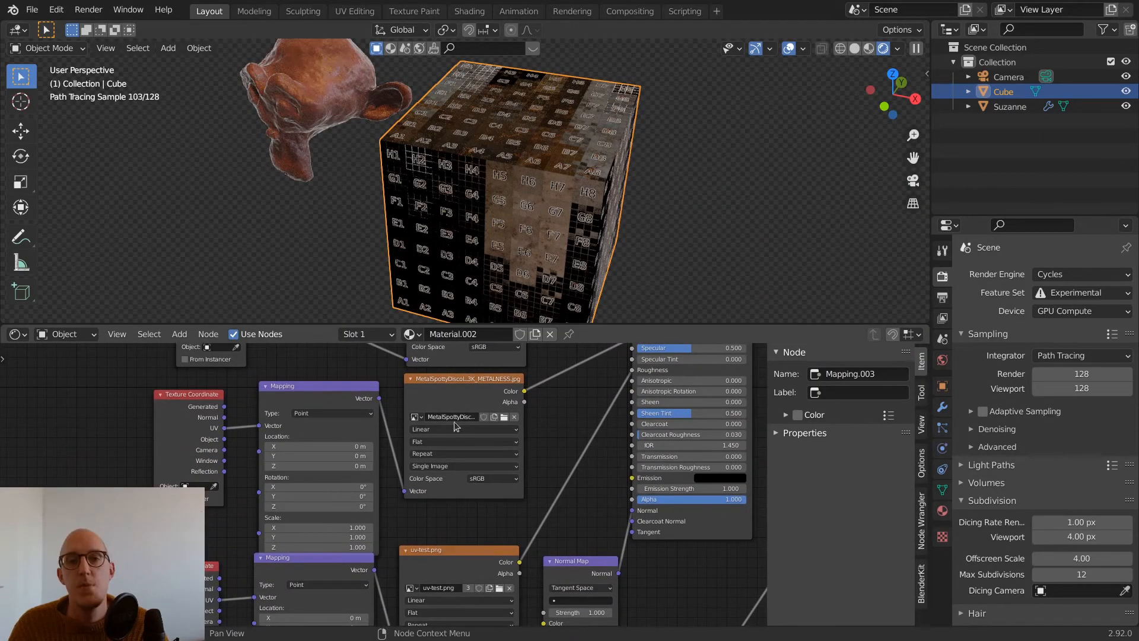
pyautogui.click(490, 480)
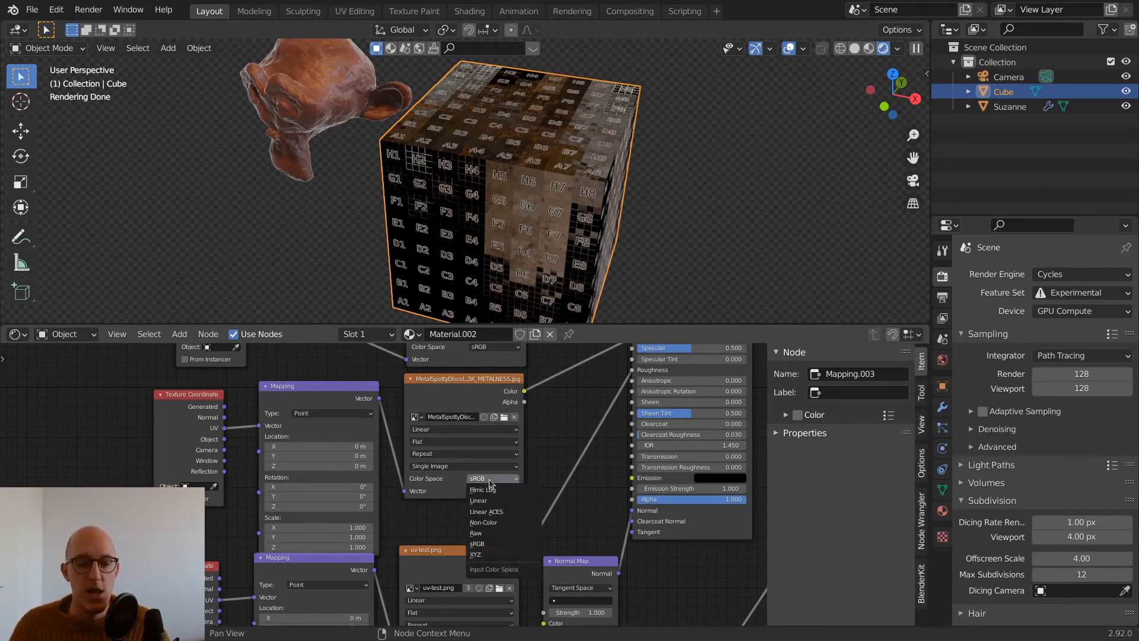
pyautogui.click(497, 523)
pyautogui.scroll(-2, 457, 457)
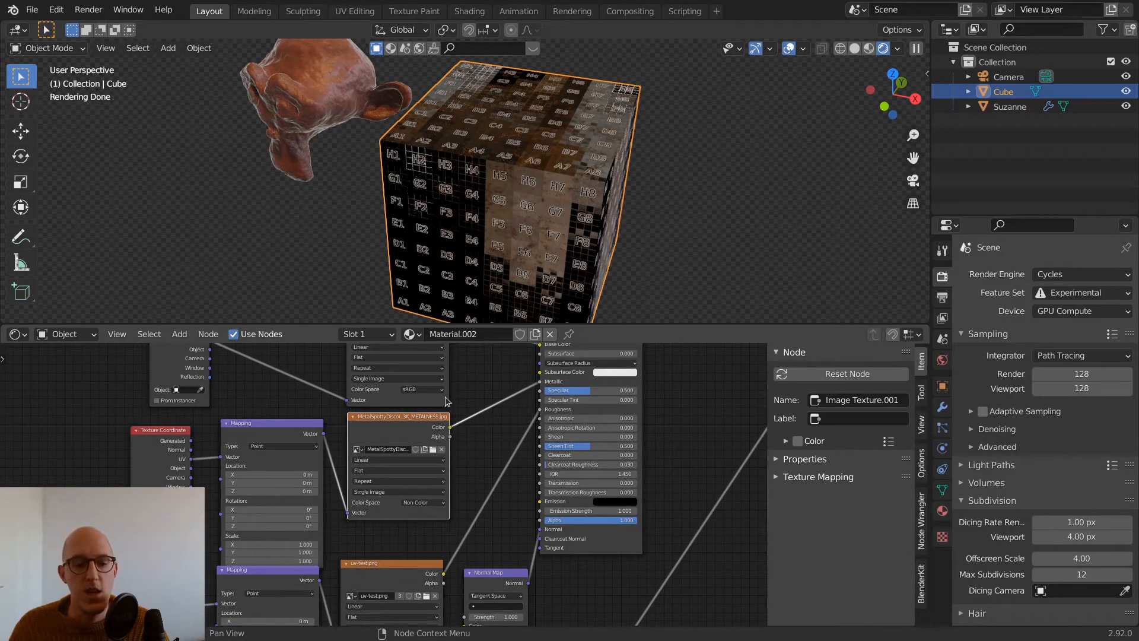
# Move the third Image Texture node up beneath the metalness one and load MetalSpottyDiscoloration001_ROUGHNESS_3K_METALNESS.jpg from the metaltextures folder into it
pyautogui.keyDown('shift'); pyautogui.moveTo(481, 441); pyautogui.dragTo(526, 383, button='middle'); pyautogui.keyUp('shift')
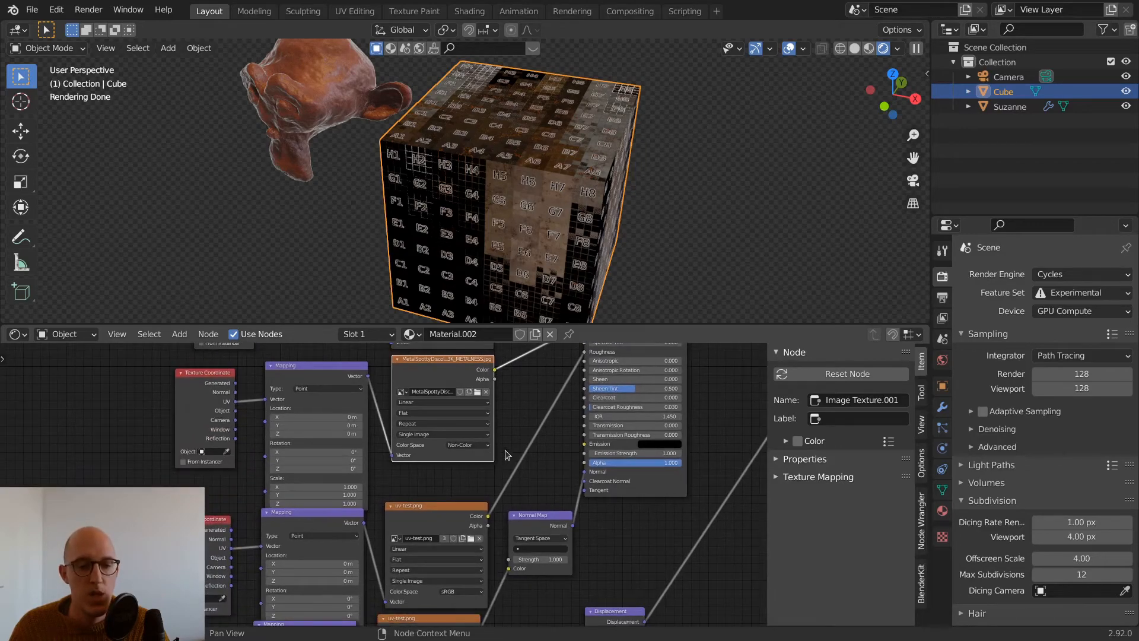
pyautogui.moveTo(502, 452); pyautogui.dragTo(510, 419, button='middle')
pyautogui.moveTo(448, 482); pyautogui.dragTo(457, 451)
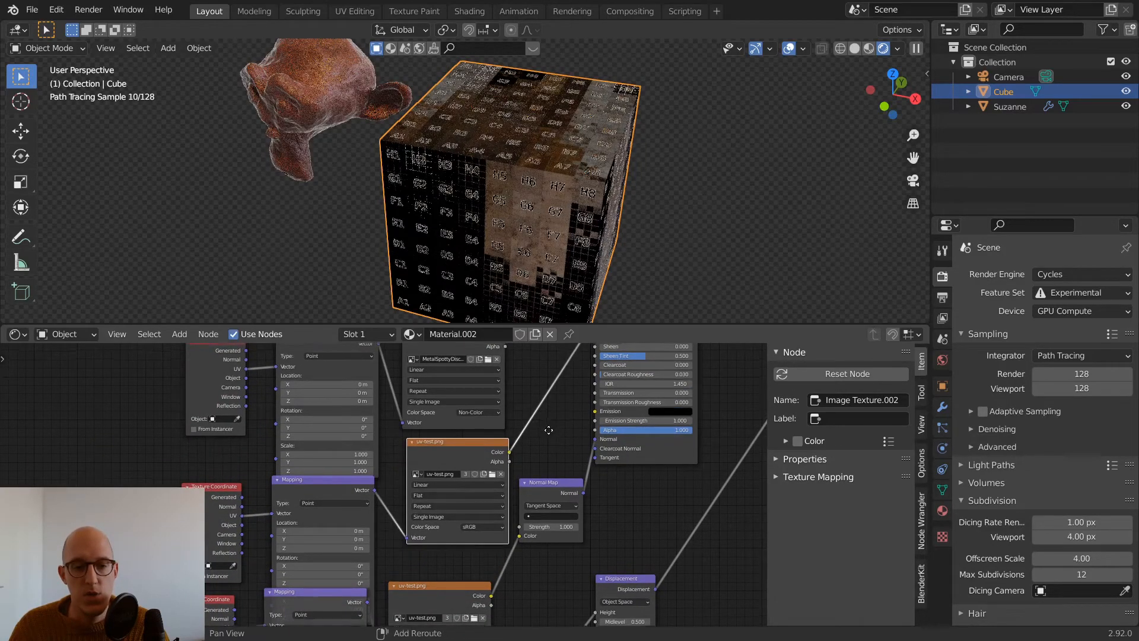
pyautogui.moveTo(606, 362); pyautogui.dragTo(549, 427, button='middle')
pyautogui.moveTo(445, 464); pyautogui.dragTo(568, 401, button='middle')
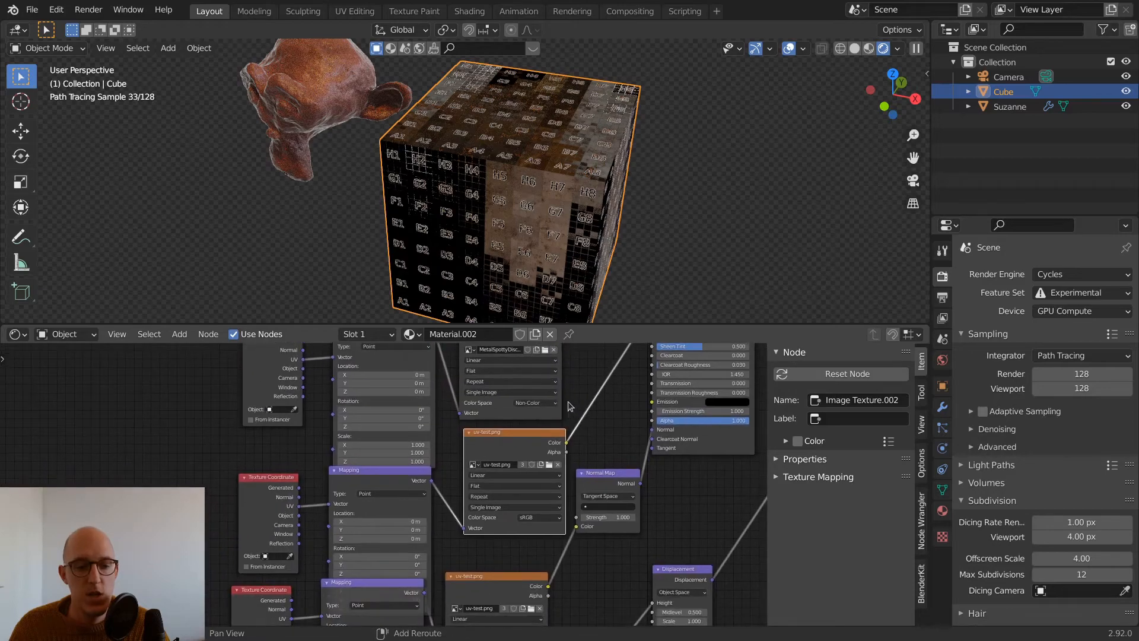
pyautogui.click(548, 465)
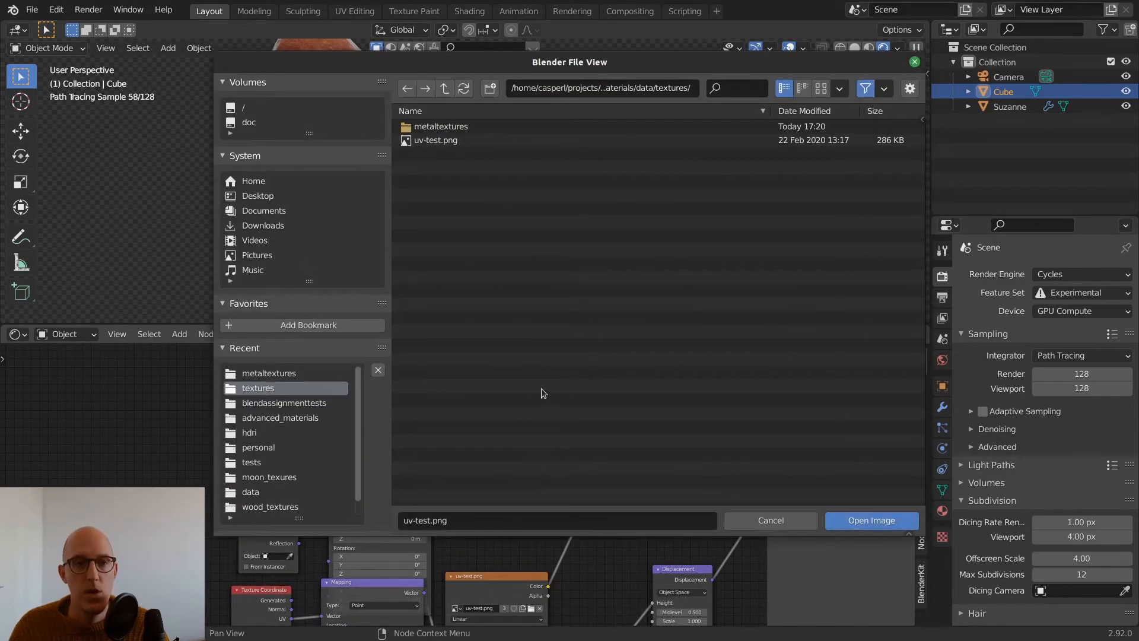
pyautogui.click(448, 127)
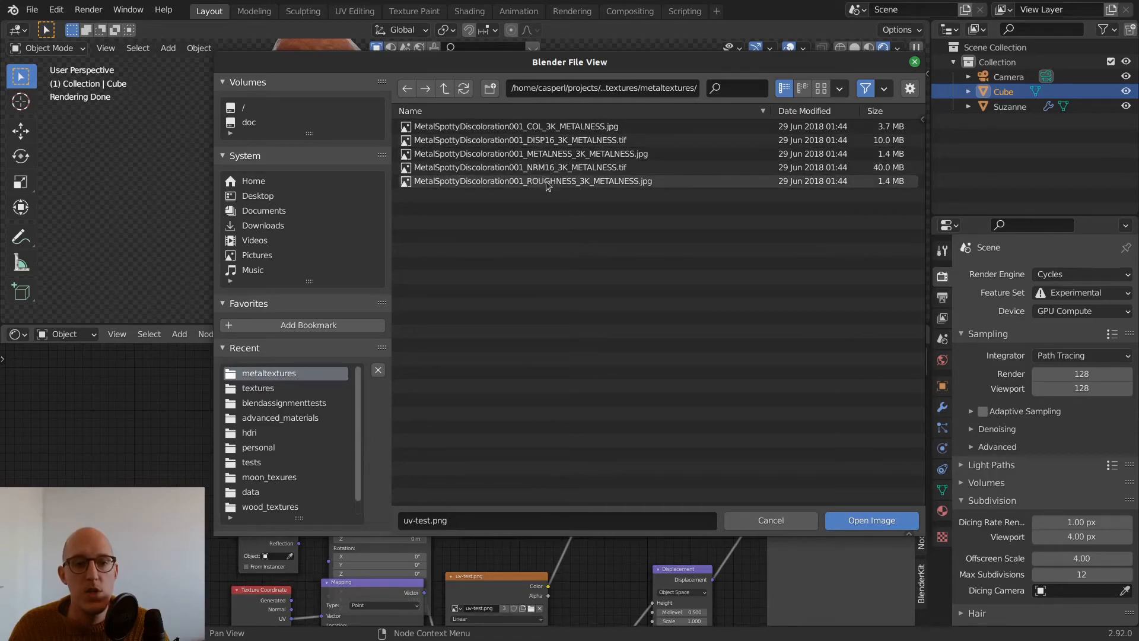
pyautogui.doubleClick(585, 185)
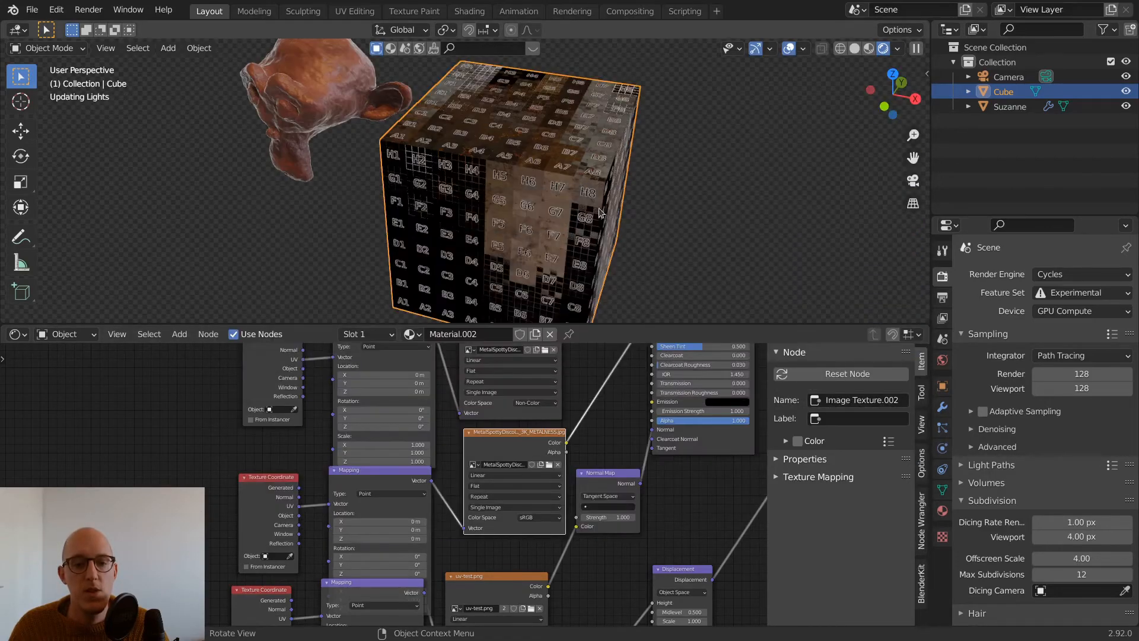
# Set the color space of the roughness Image Texture node to Non-Color
pyautogui.moveTo(573, 556); pyautogui.dragTo(524, 508, button='middle')
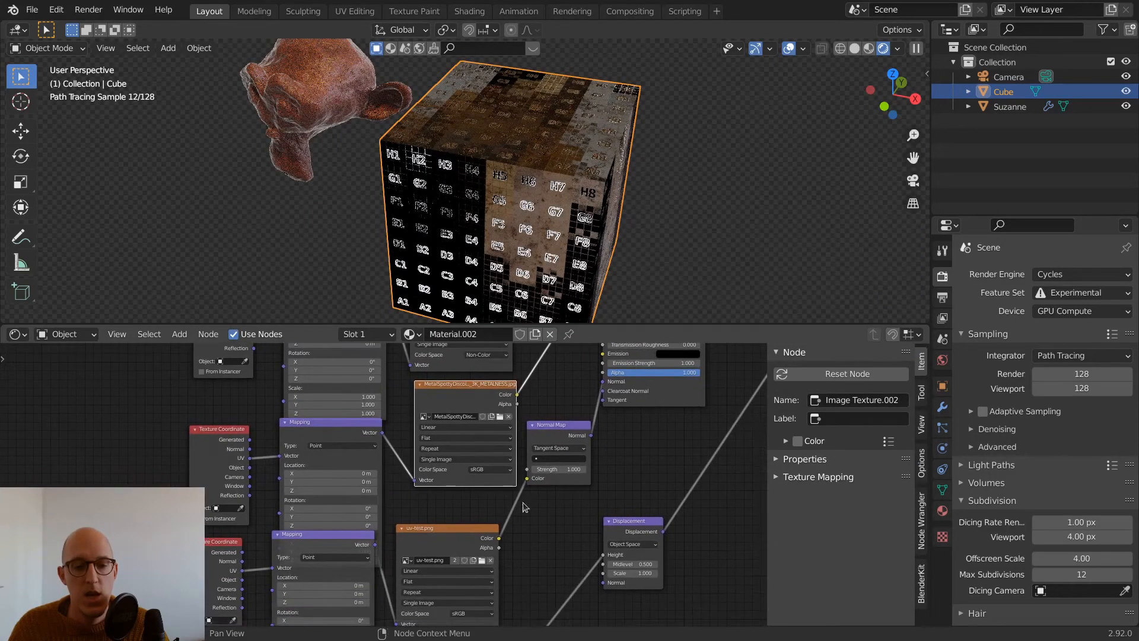
pyautogui.click(489, 469)
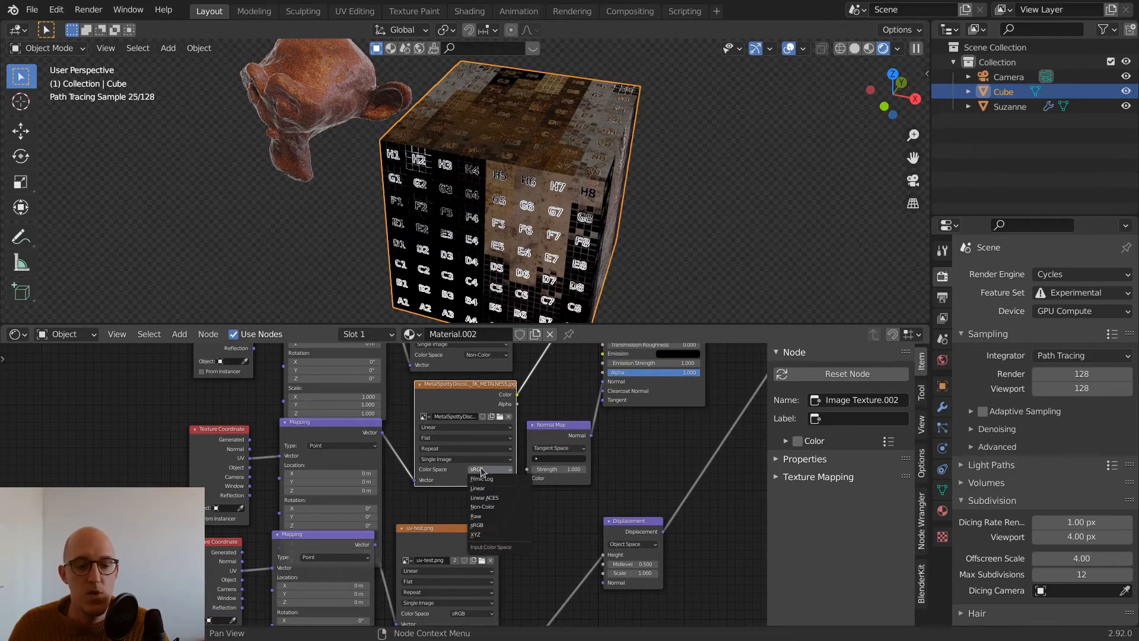
pyautogui.click(497, 507)
# Load MetalSpottyDiscoloration001_NRM16_3K_METALNESS.tif from the metaltextures folder into the Image Texture node feeding the Normal Map and set its color space to Non-Color
pyautogui.moveTo(543, 557); pyautogui.dragTo(550, 455, button='middle')
pyautogui.moveTo(456, 431); pyautogui.dragTo(480, 424)
pyautogui.keyDown('shift'); pyautogui.moveTo(562, 431); pyautogui.dragTo(486, 474, button='middle'); pyautogui.keyUp('shift')
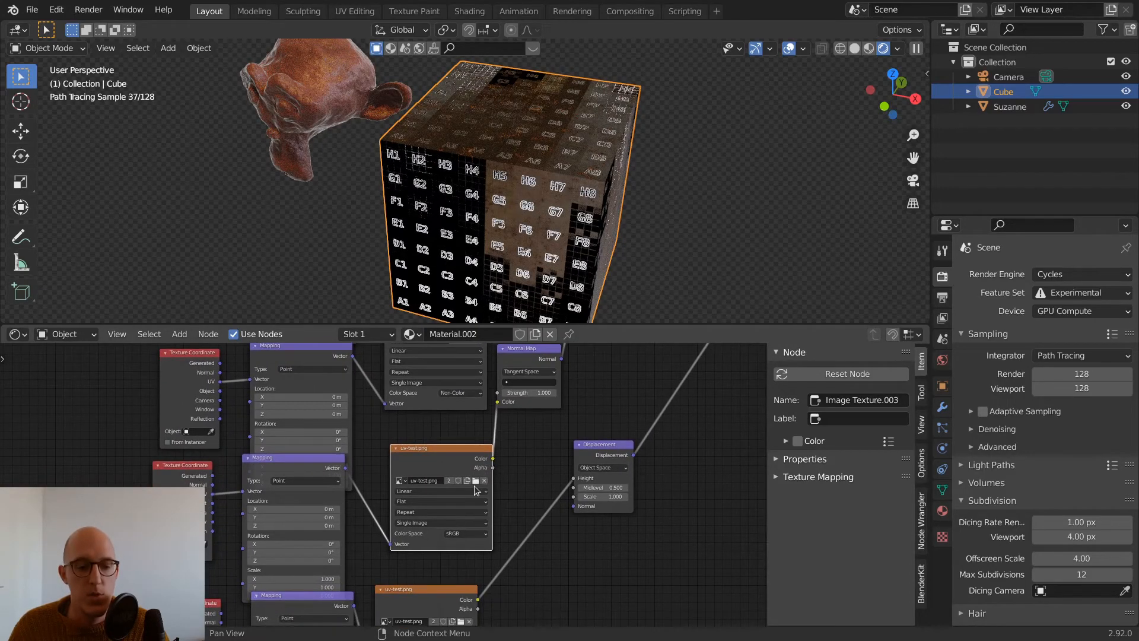
pyautogui.click(476, 481)
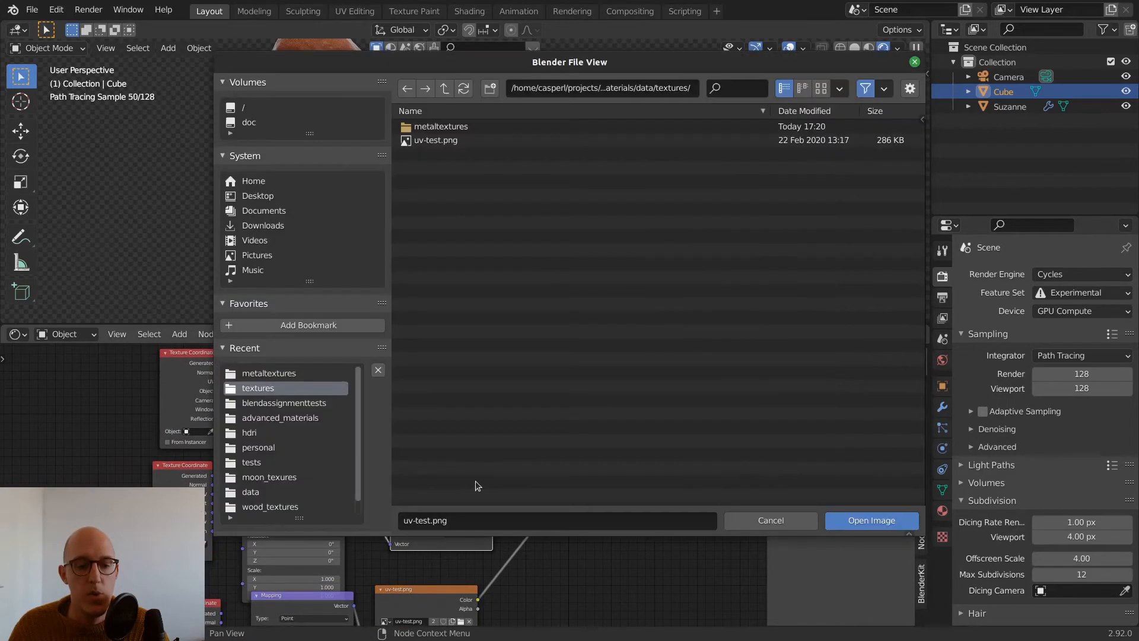
pyautogui.click(460, 126)
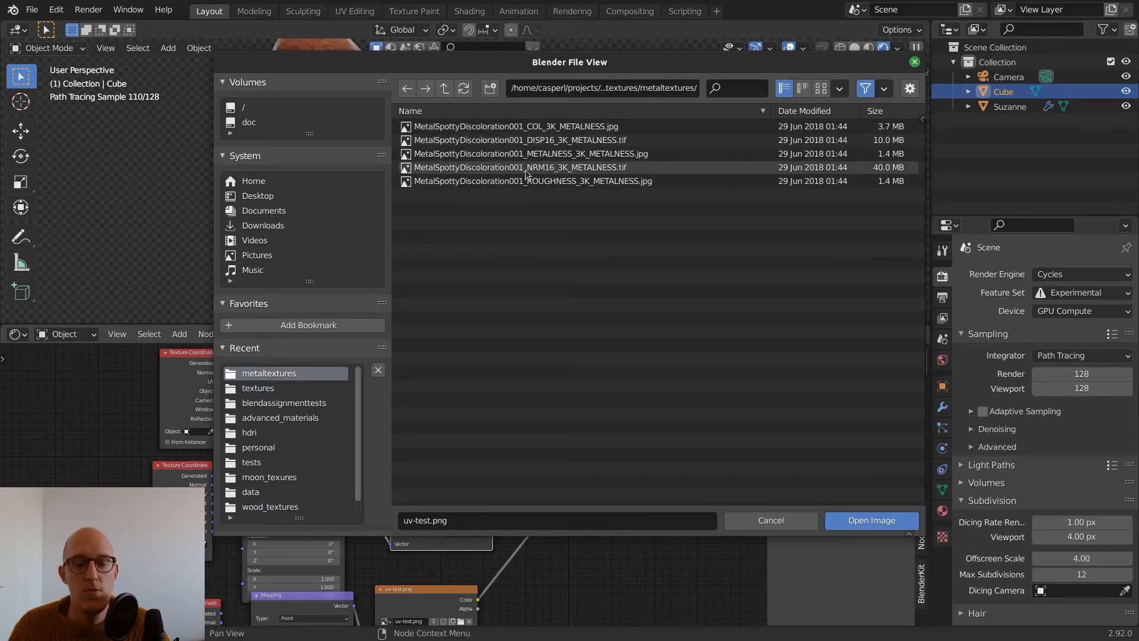
pyautogui.doubleClick(595, 174)
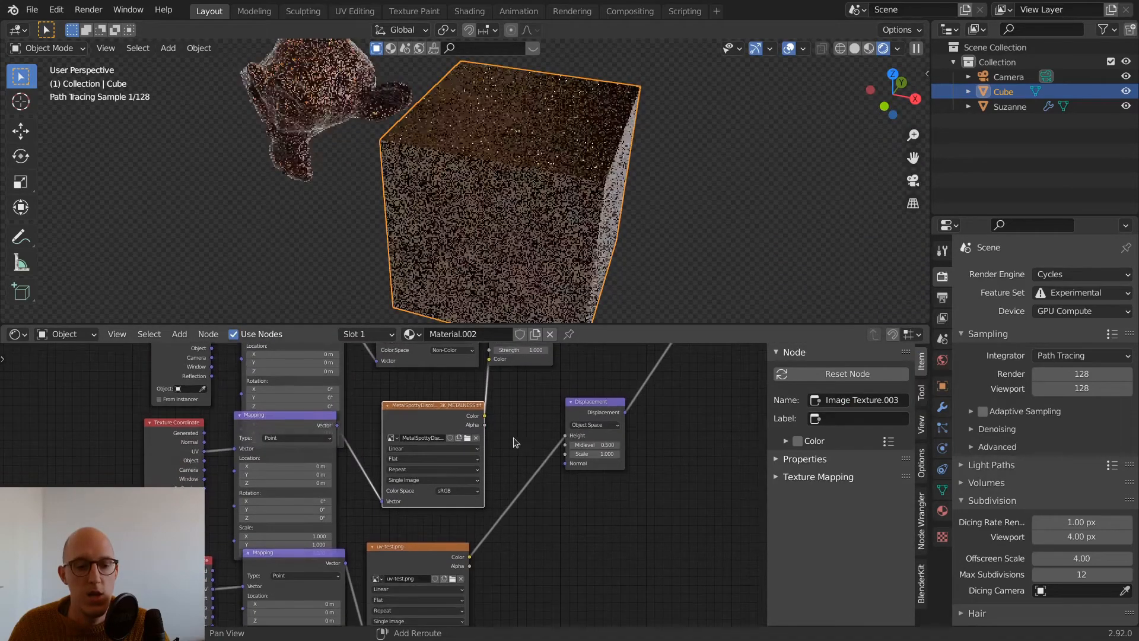
pyautogui.click(469, 492)
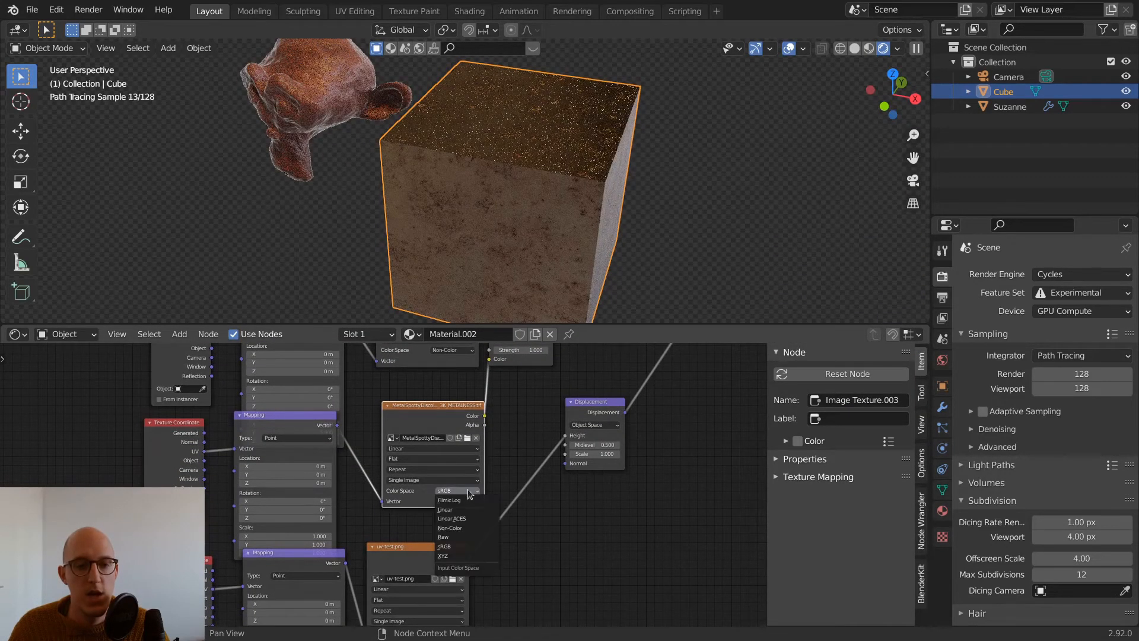
pyautogui.click(451, 528)
# Load MetalSpottyDiscoloration001_DISP16_3K_METALNESS.tif from the metaltextures folder into the Image Texture node feeding Displacement Height and set its color space to Non-Color
pyautogui.keyDown('shift'); pyautogui.scroll(-3, 555, 568); pyautogui.keyUp('shift')
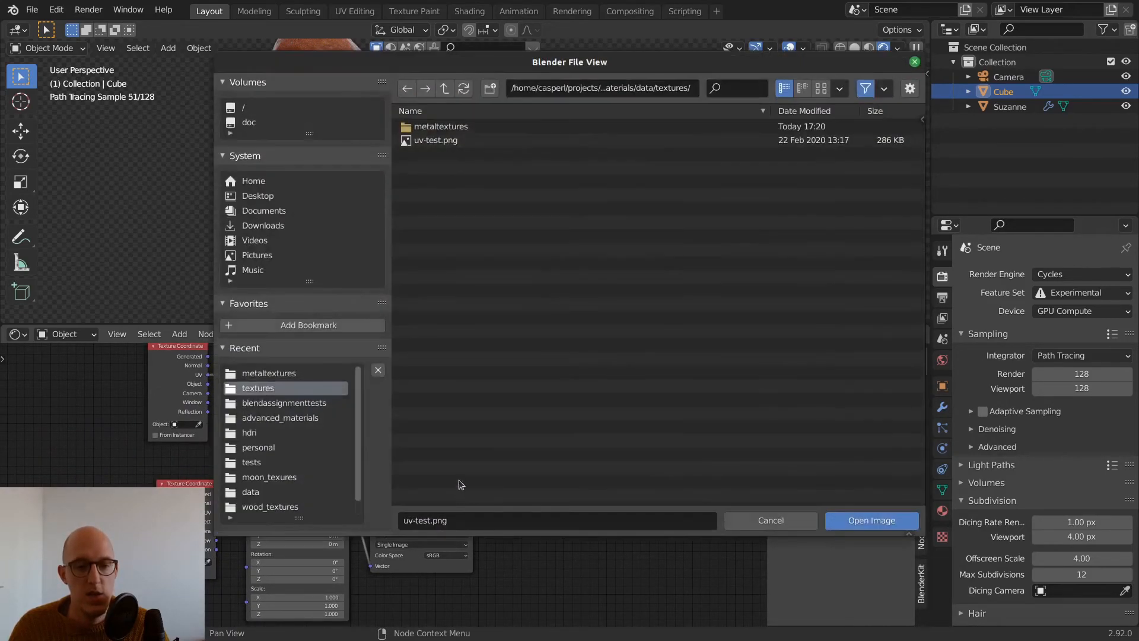
pyautogui.doubleClick(445, 127)
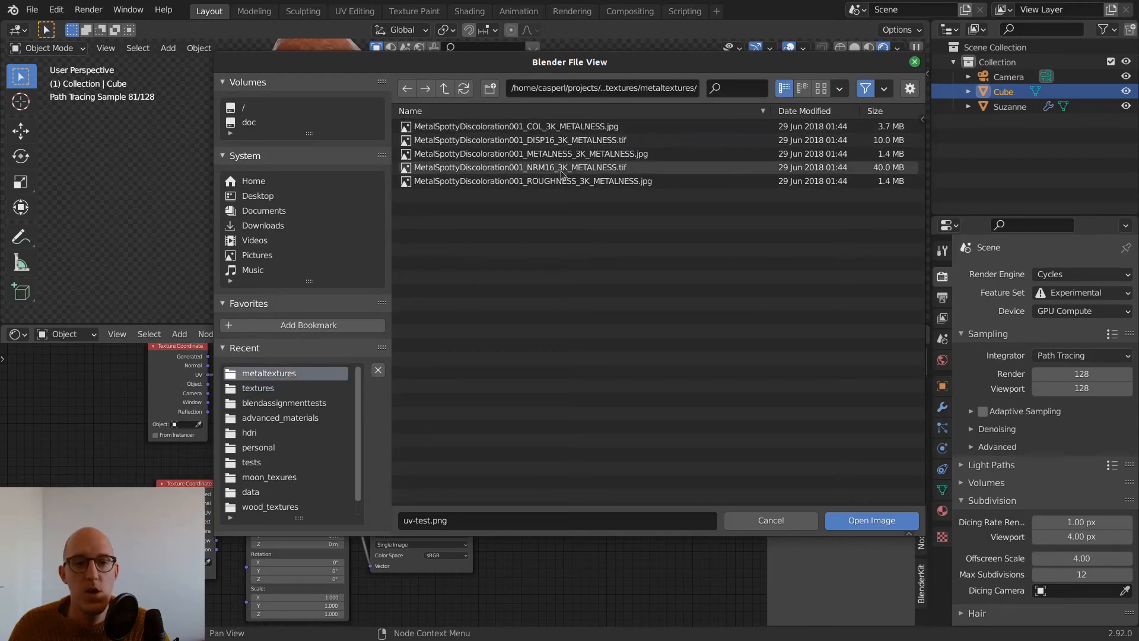
pyautogui.doubleClick(568, 140)
pyautogui.click(446, 555)
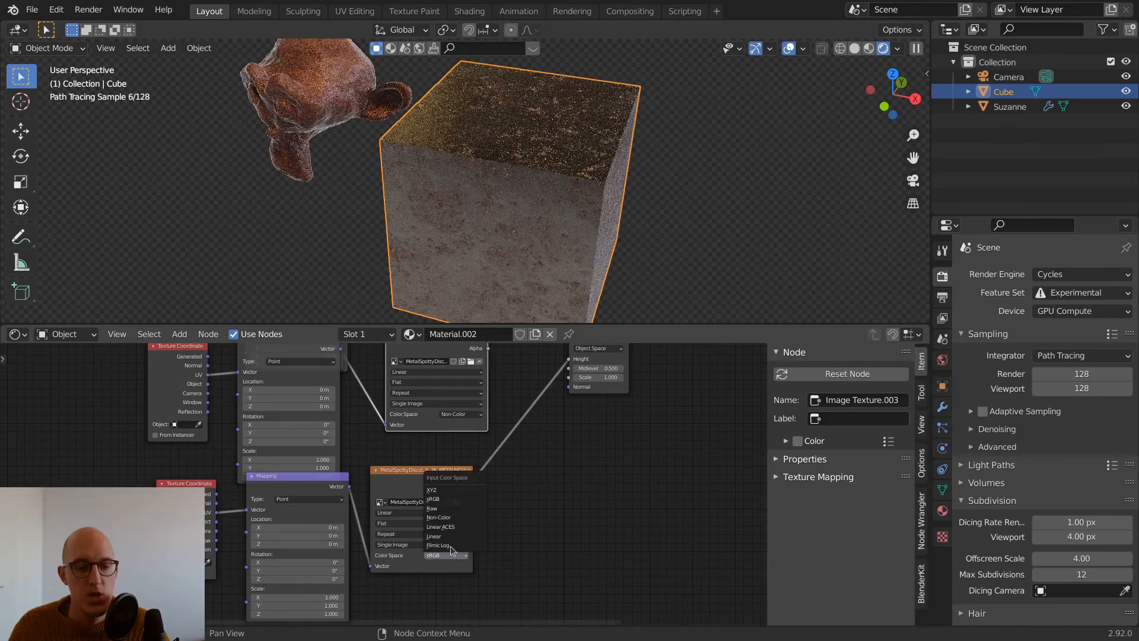
pyautogui.click(453, 518)
# Examine the metal material's reflections and surface detail on the cube's upper face and sides from several angles
pyautogui.moveTo(663, 436); pyautogui.dragTo(594, 543, button='middle')
pyautogui.moveTo(646, 418); pyautogui.dragTo(604, 491, button='middle')
pyautogui.moveTo(613, 169); pyautogui.dragTo(504, 207, button='middle')
pyautogui.scroll(2, 662, 141)
pyautogui.scroll(2, 622, 187)
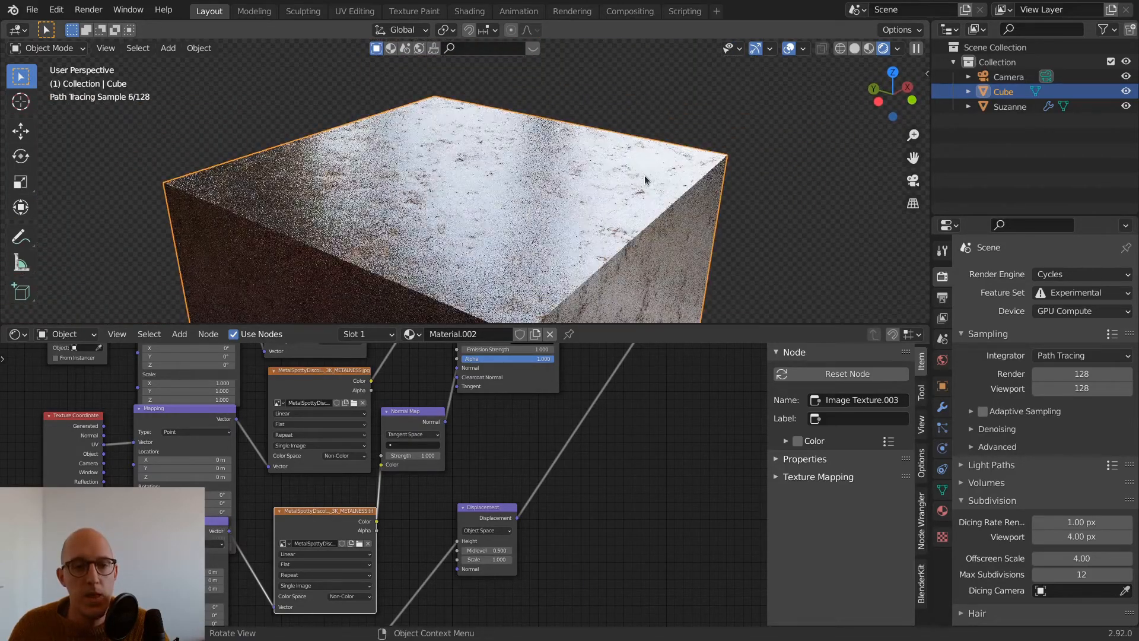
pyautogui.scroll(2, 612, 193)
pyautogui.moveTo(584, 257); pyautogui.dragTo(603, 242, button='middle')
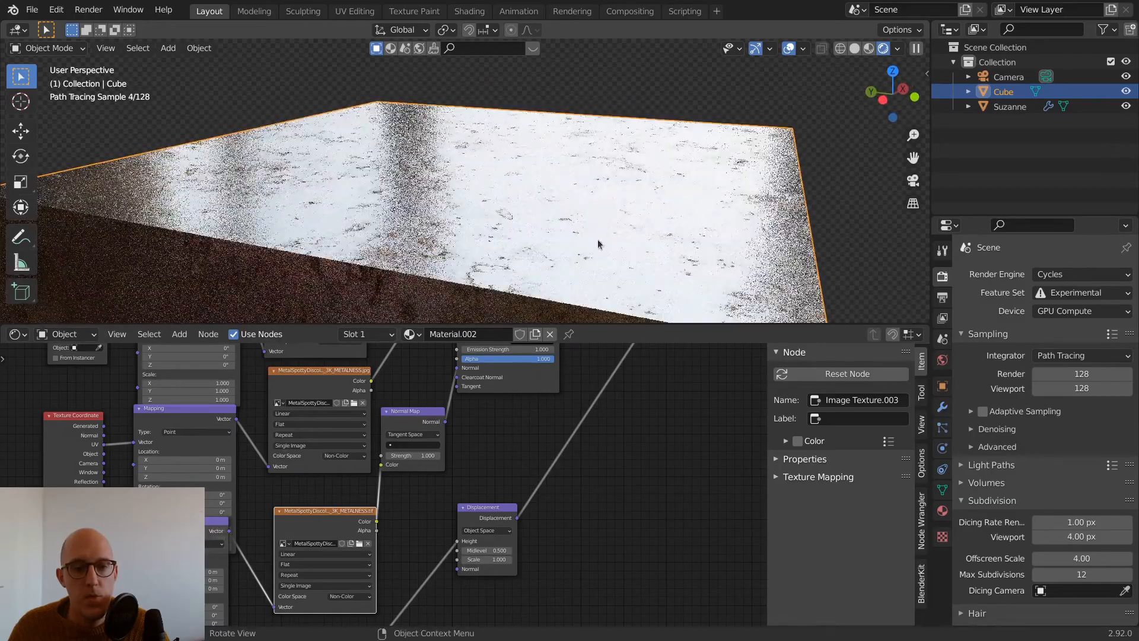
pyautogui.moveTo(509, 208); pyautogui.dragTo(641, 237, button='middle')
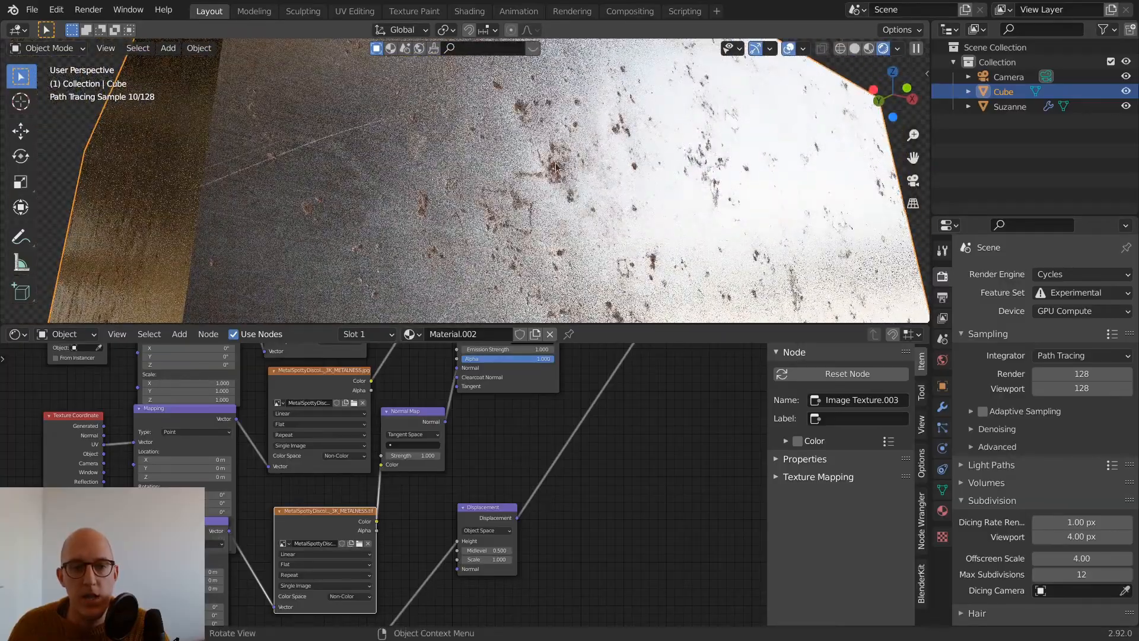
pyautogui.moveTo(626, 205); pyautogui.dragTo(629, 205, button='middle')
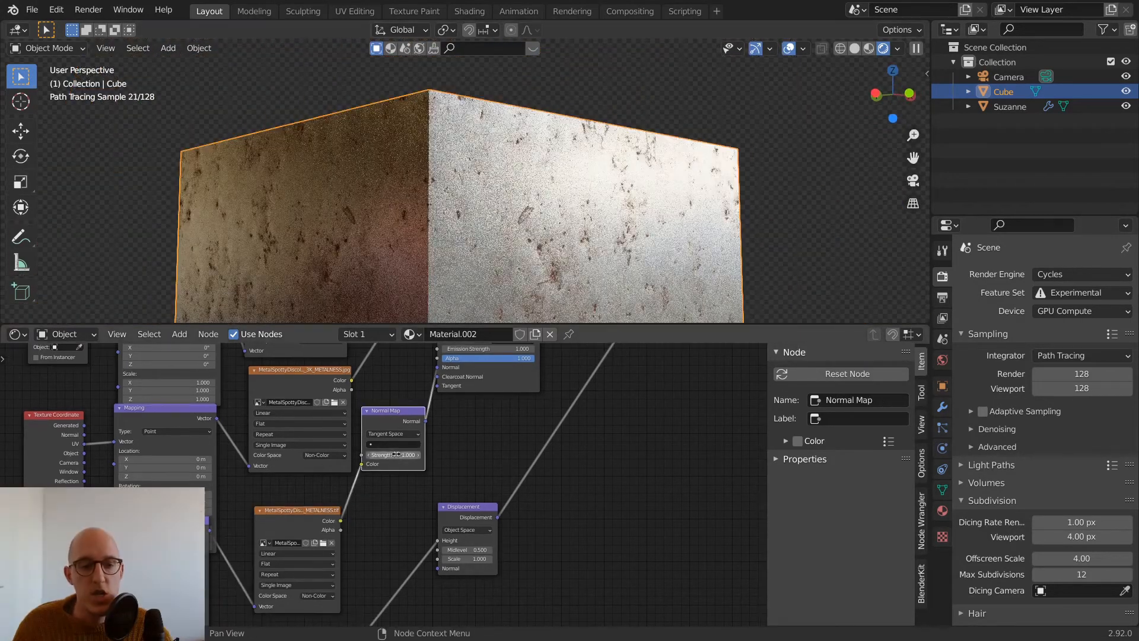
# Set the strength of the Normal Map node to 0.1 and check the cube's surface
pyautogui.click(396, 454)
pyautogui.write('0.1')
pyautogui.press('Return')
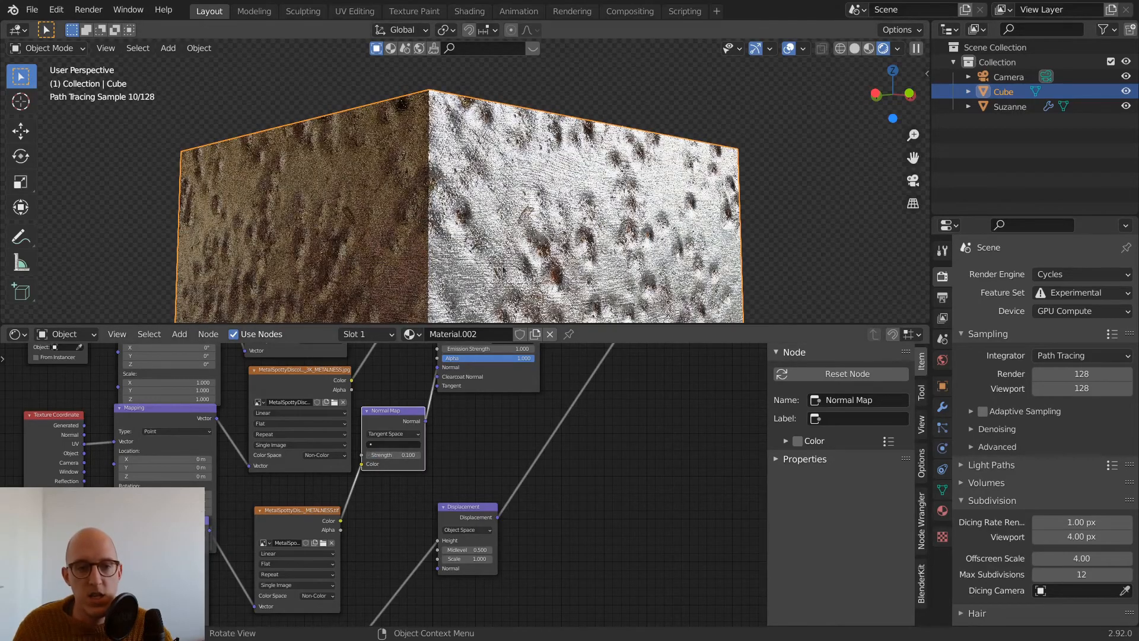
pyautogui.moveTo(664, 252)
pyautogui.keyDown('shift'); pyautogui.mouseDown(button='middle')
pyautogui.moveTo(655, 185)
pyautogui.moveTo(634, 153)
pyautogui.mouseUp(button='middle'); pyautogui.keyUp('shift')
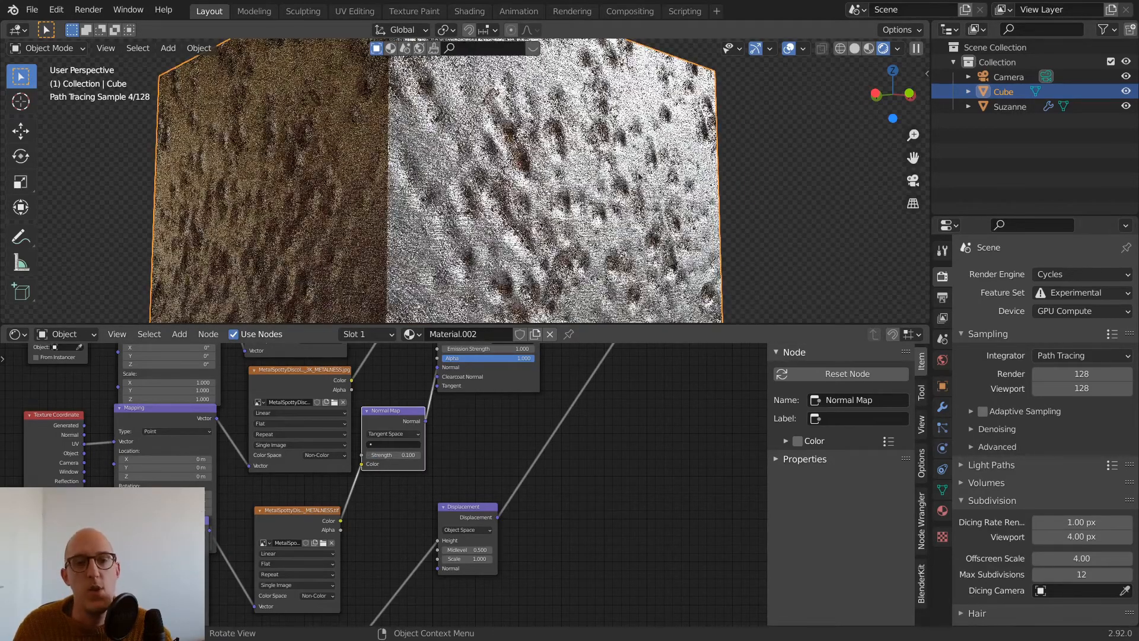
pyautogui.moveTo(569, 76); pyautogui.dragTo(567, 134, button='middle')
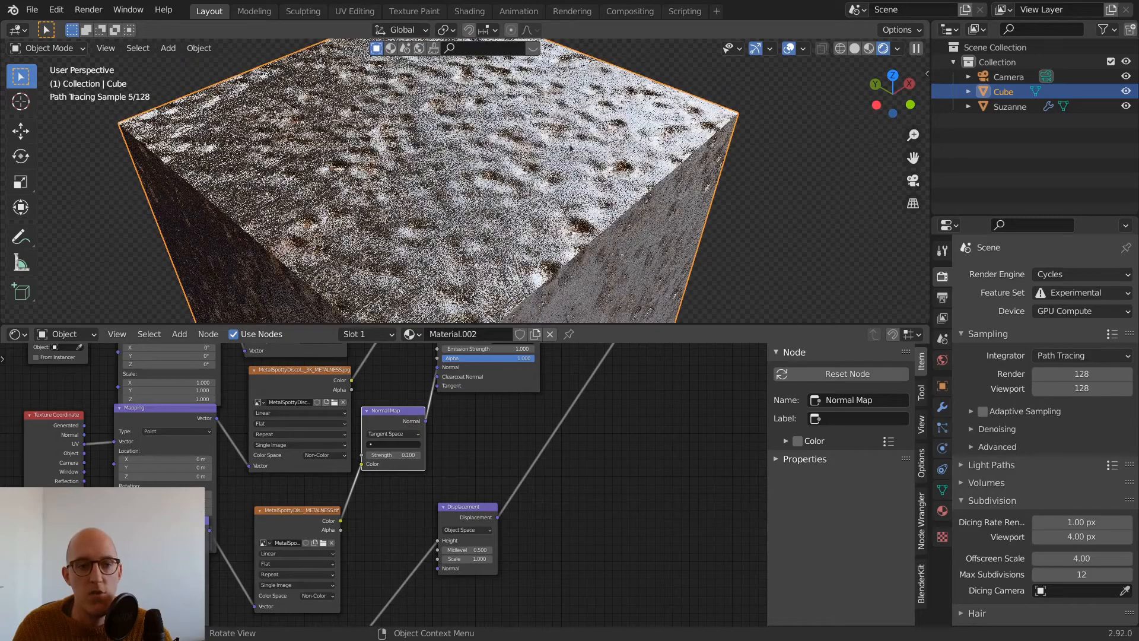
# Set the scale of the Displacement node to 0.1
pyautogui.moveTo(548, 553); pyautogui.dragTo(542, 519, button='middle')
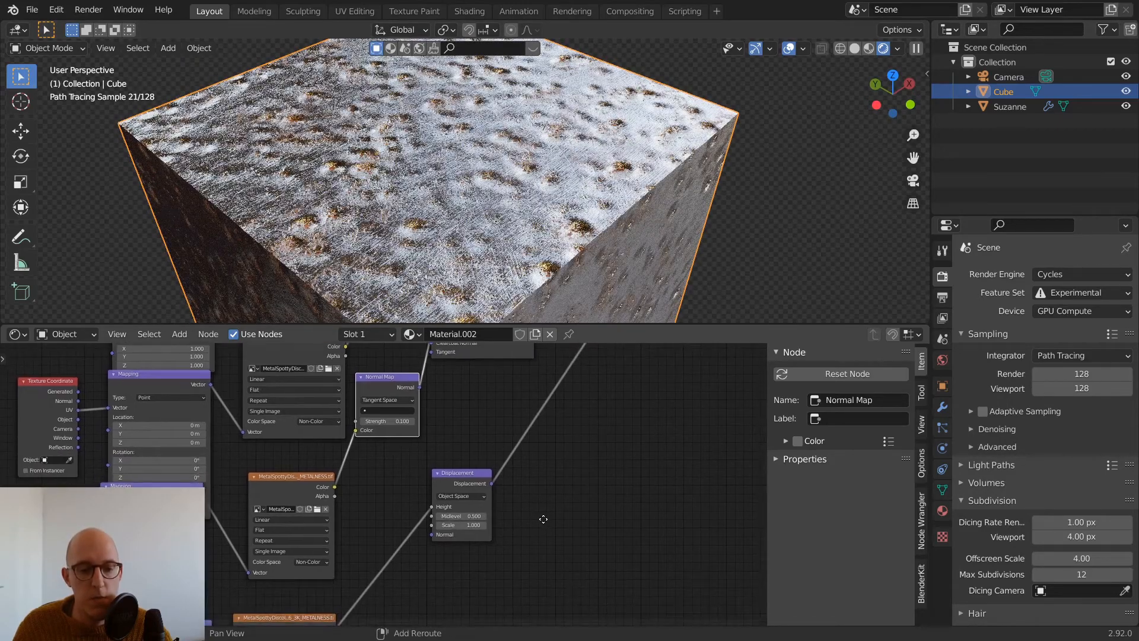
pyautogui.click(472, 526)
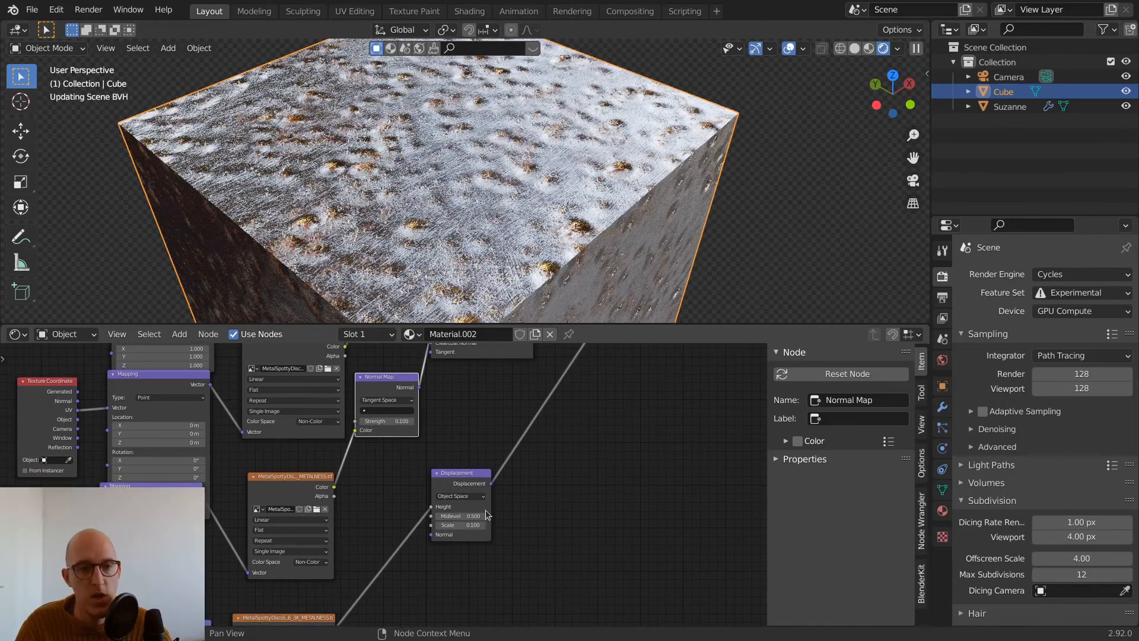
pyautogui.press('Return')
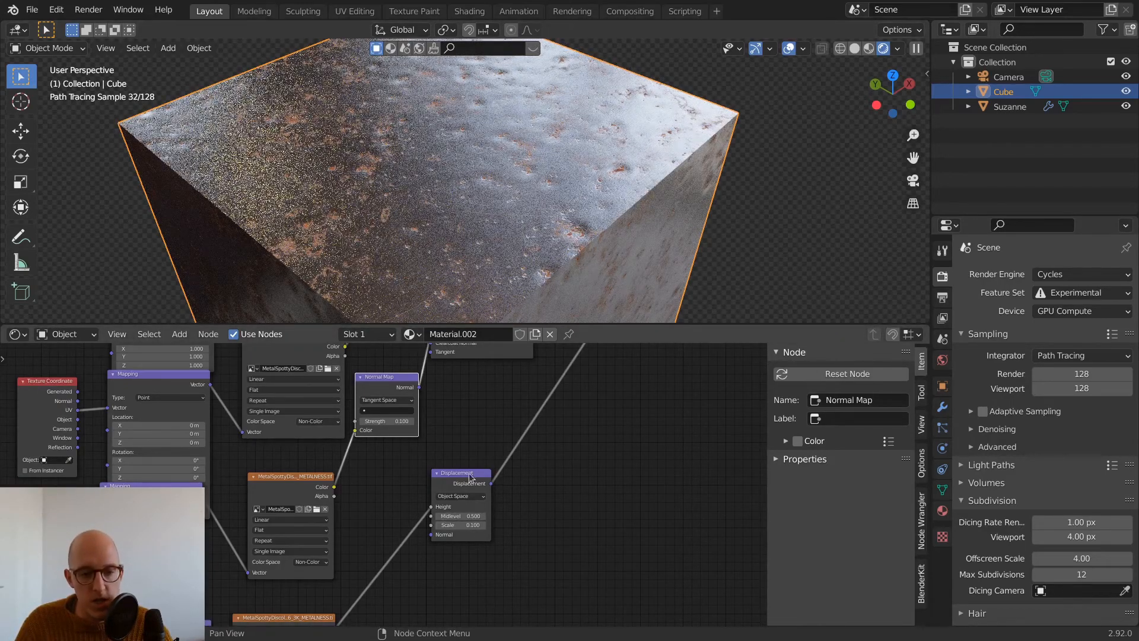
# Change the material's displacement method to Displacement Only in its surface settings and check the cube
pyautogui.click(469, 498)
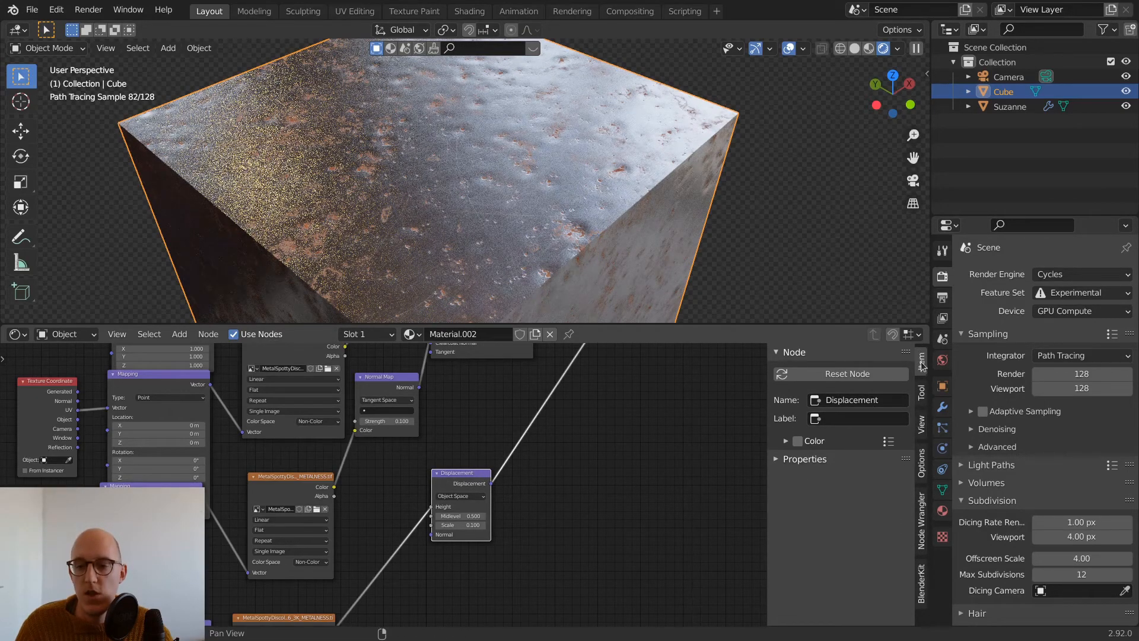
pyautogui.click(922, 463)
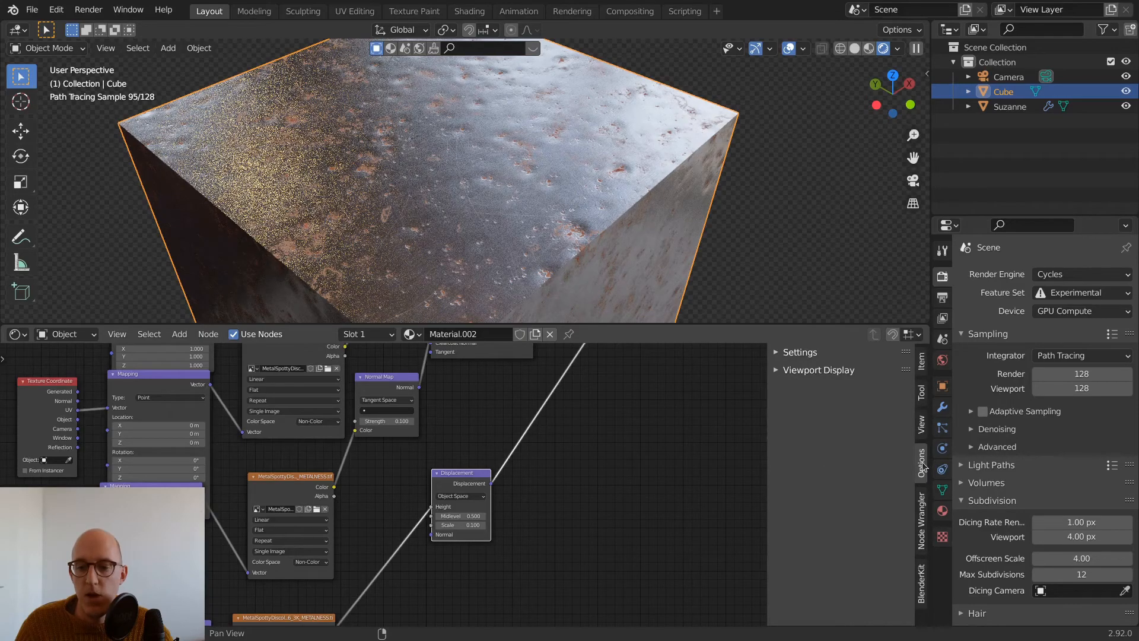
pyautogui.click(801, 352)
pyautogui.click(870, 451)
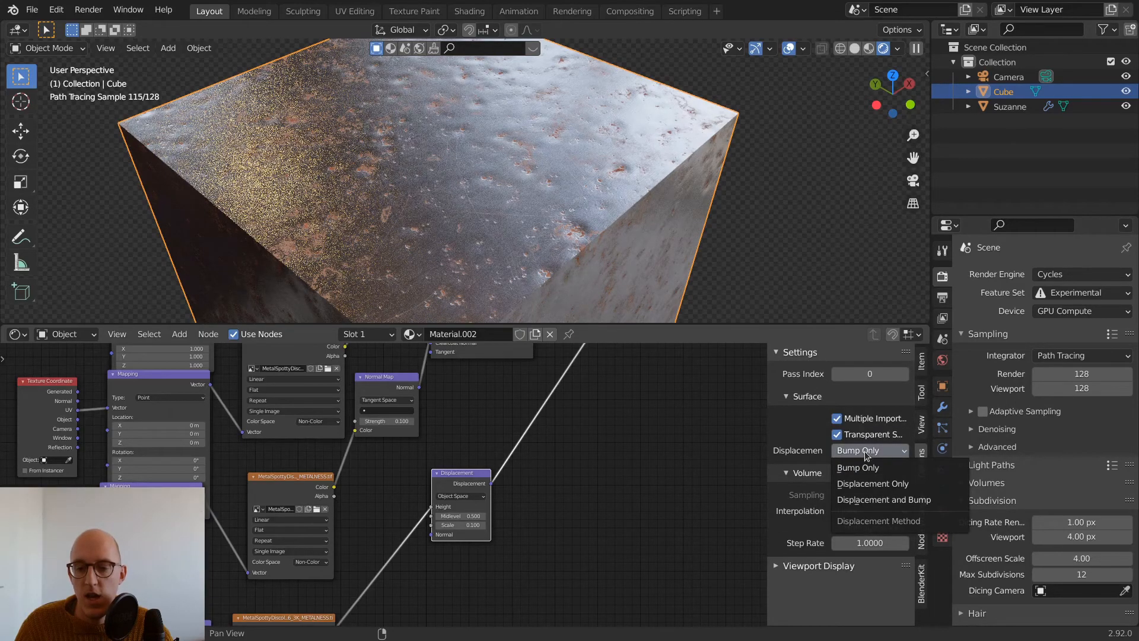
pyautogui.click(905, 488)
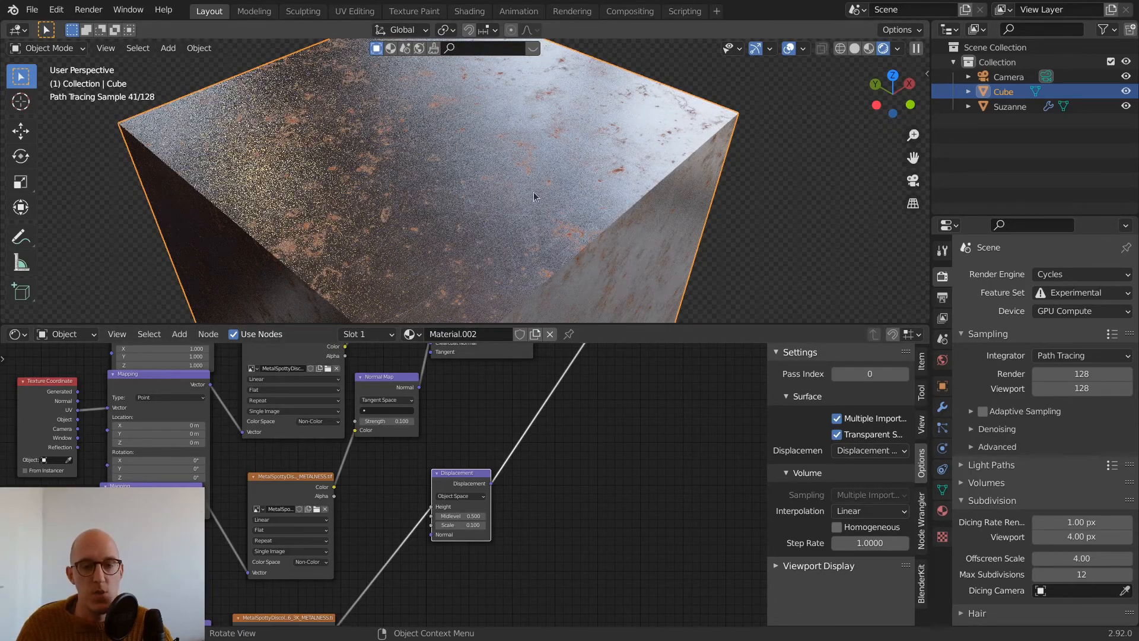
pyautogui.scroll(-1, 574, 369)
pyautogui.scroll(-5, 515, 222)
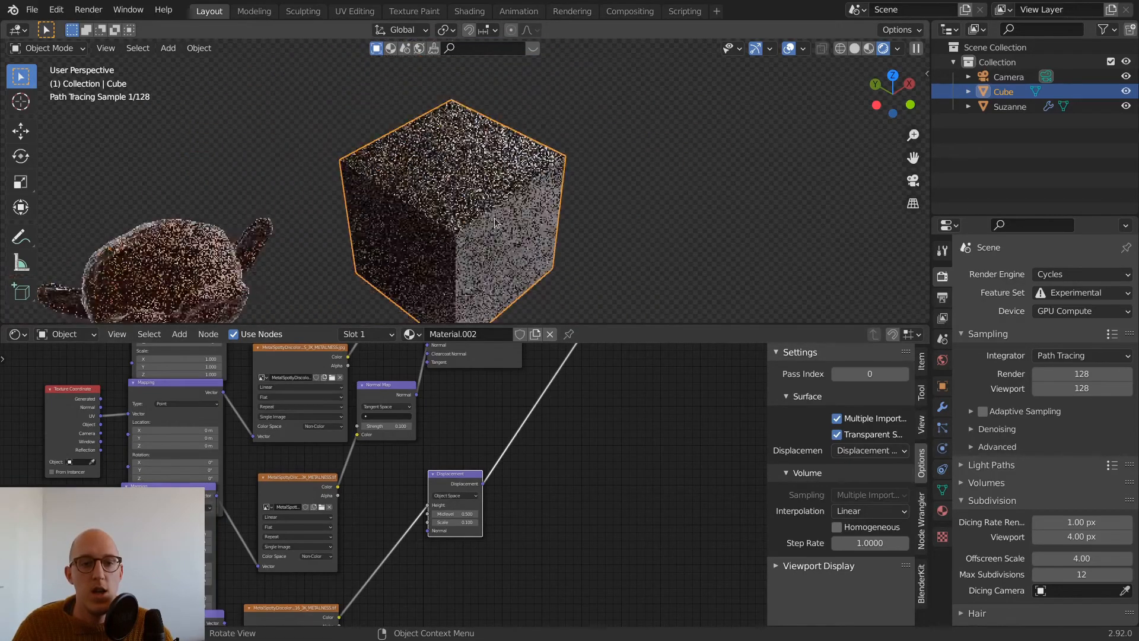
pyautogui.scroll(8, 501, 203)
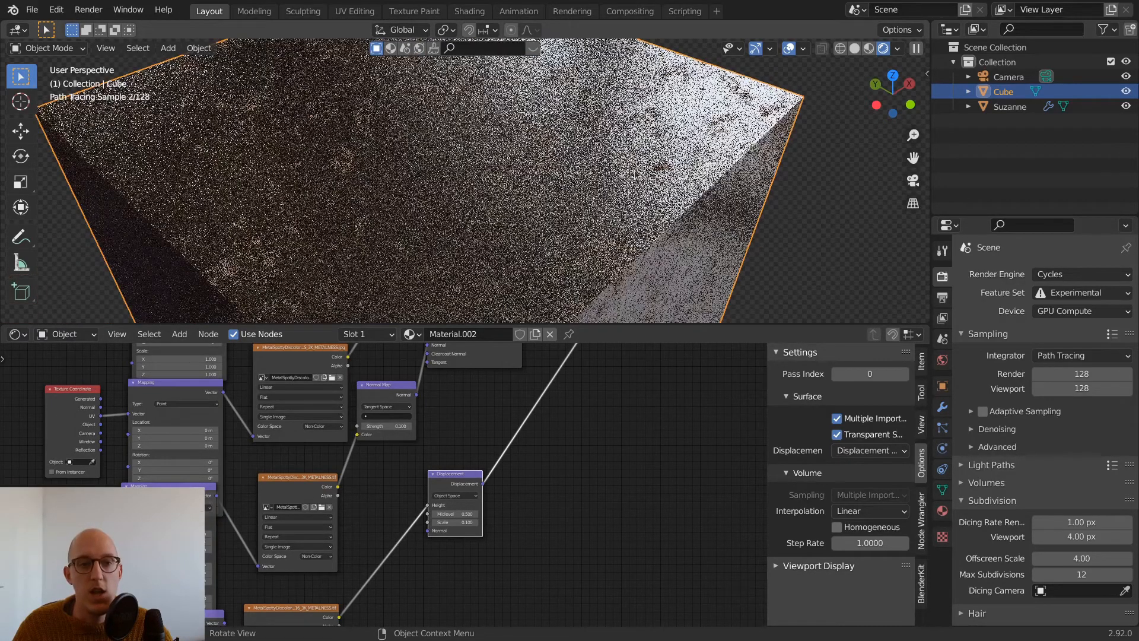
# Add a Subdivision Surface modifier to the cube and enable Adaptive Subdivision on it
pyautogui.click(942, 511)
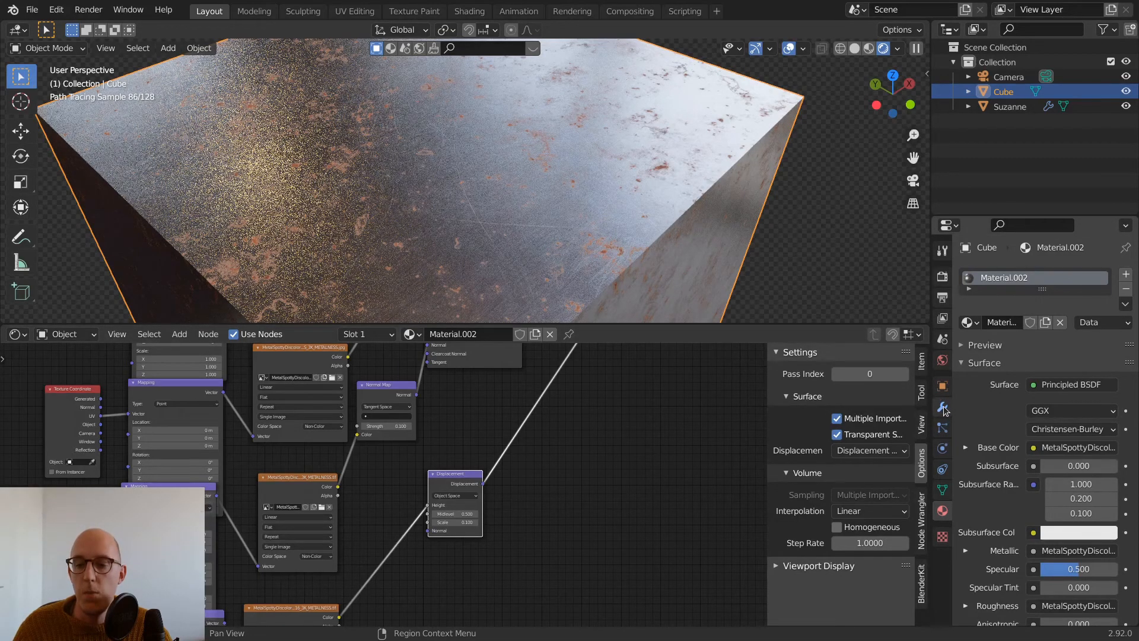
pyautogui.click(944, 409)
pyautogui.click(990, 273)
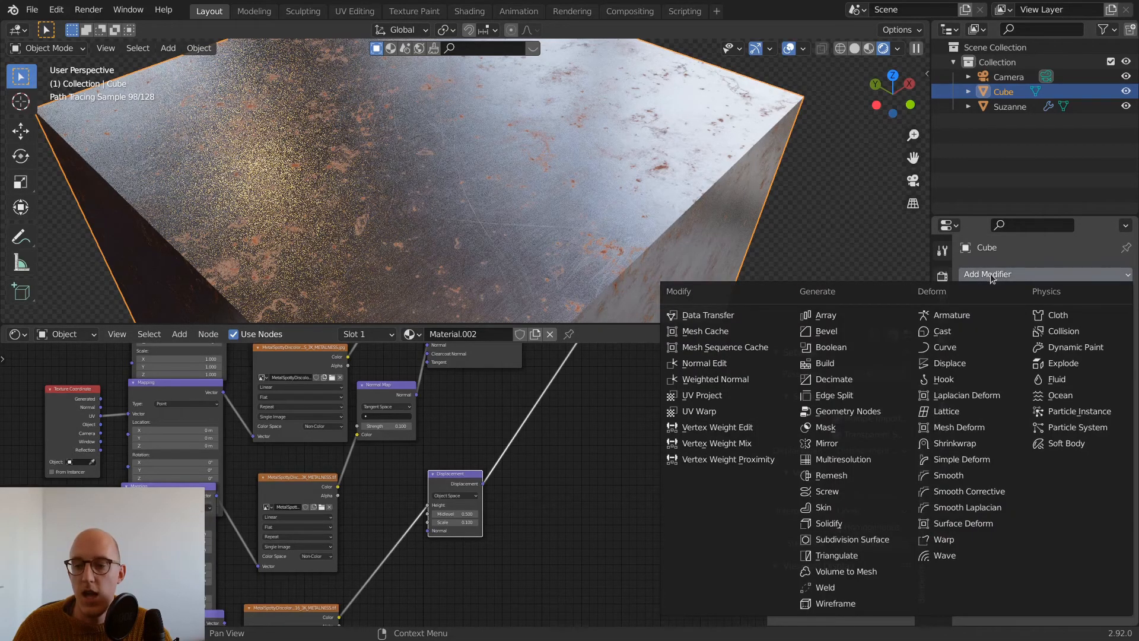
pyautogui.click(854, 539)
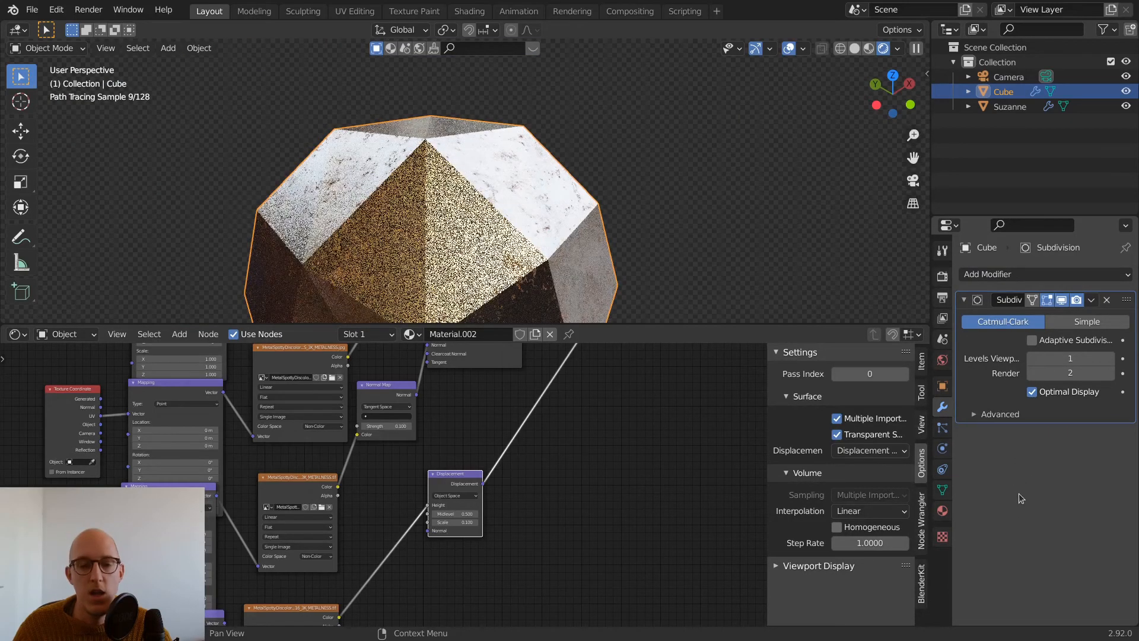
pyautogui.click(1033, 340)
# Examine the displaced dents and spots on the subdivided metal object from several angles and distances
pyautogui.scroll(6, 647, 161)
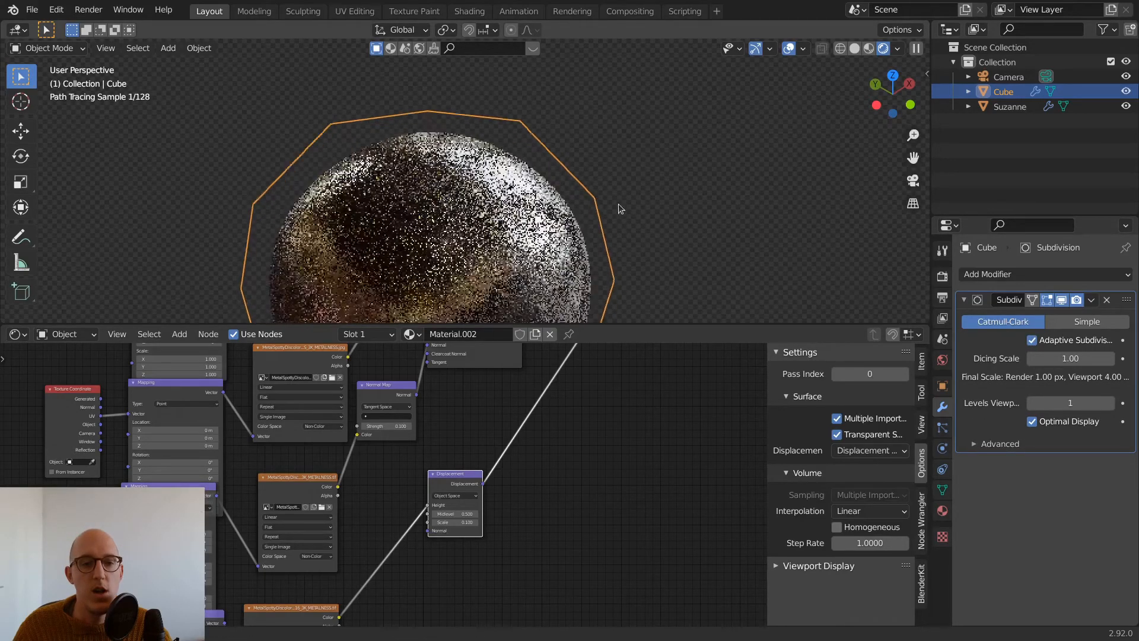
pyautogui.moveTo(667, 121); pyautogui.dragTo(742, 170, button='middle')
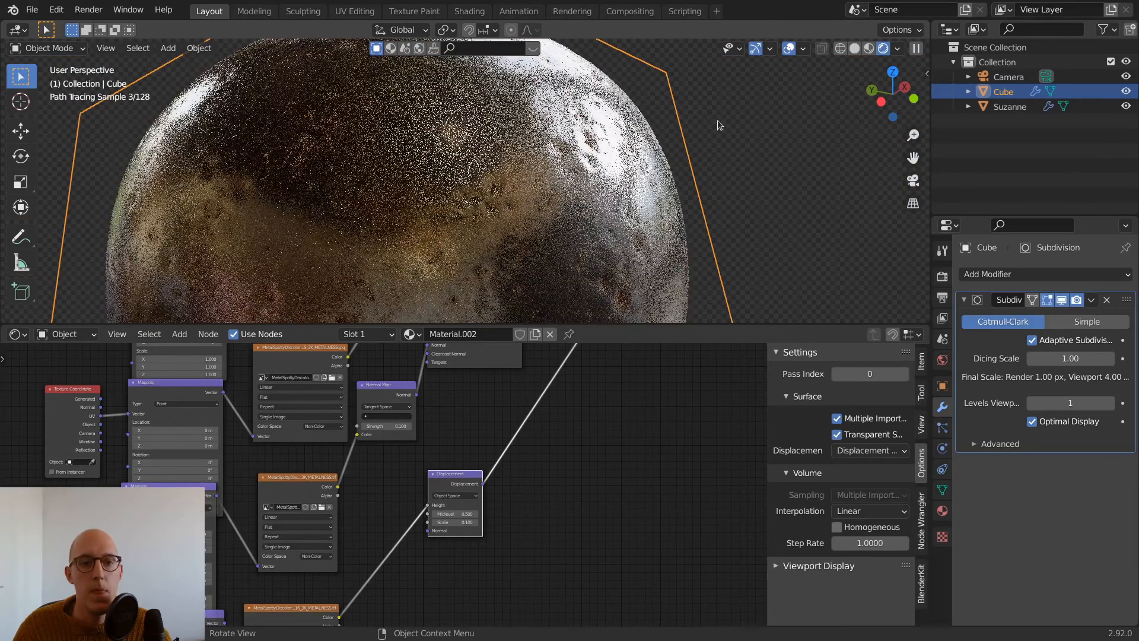
pyautogui.moveTo(739, 119)
pyautogui.mouseDown(button='middle')
pyautogui.moveTo(766, 122)
pyautogui.moveTo(623, 170)
pyautogui.mouseUp(button='middle')
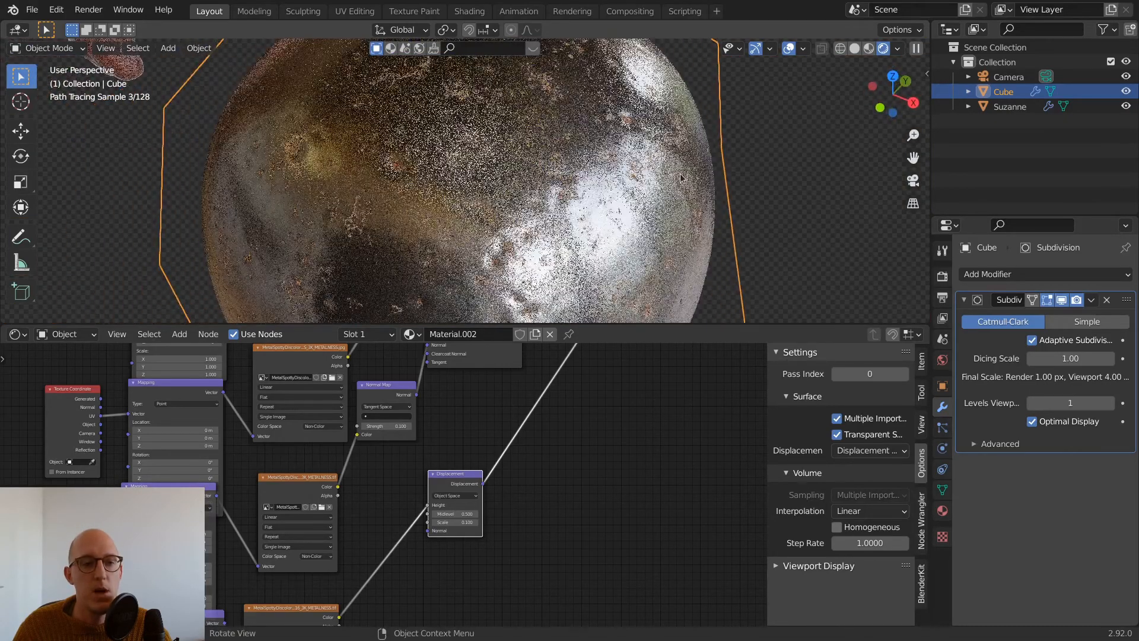
pyautogui.moveTo(568, 216)
pyautogui.mouseDown(button='middle')
pyautogui.moveTo(653, 155)
pyautogui.moveTo(669, 187)
pyautogui.mouseUp(button='middle')
pyautogui.scroll(2, 620, 178)
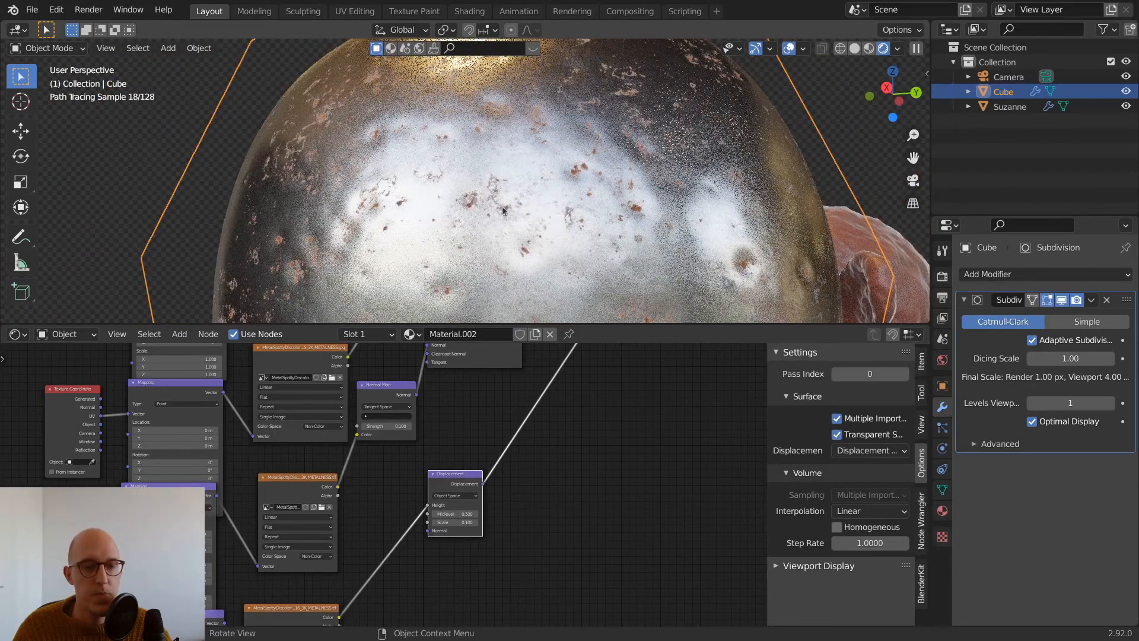
pyautogui.scroll(-2, 498, 214)
pyautogui.keyDown('shift'); pyautogui.moveTo(594, 255); pyautogui.dragTo(659, 176, button='middle'); pyautogui.keyUp('shift')
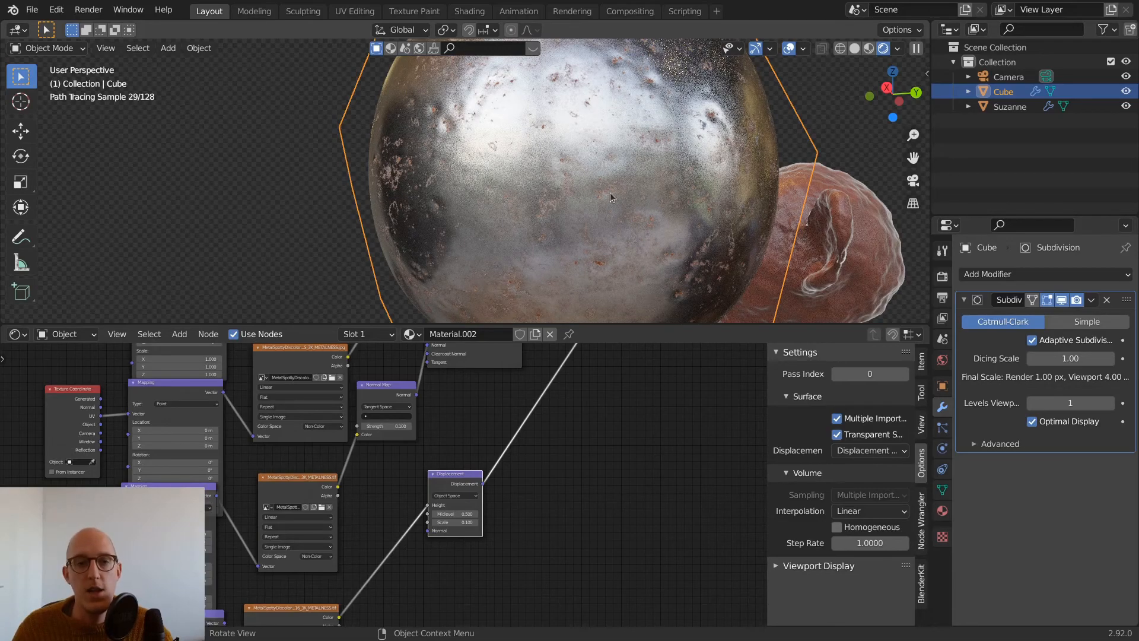
pyautogui.scroll(-1, 332, 467)
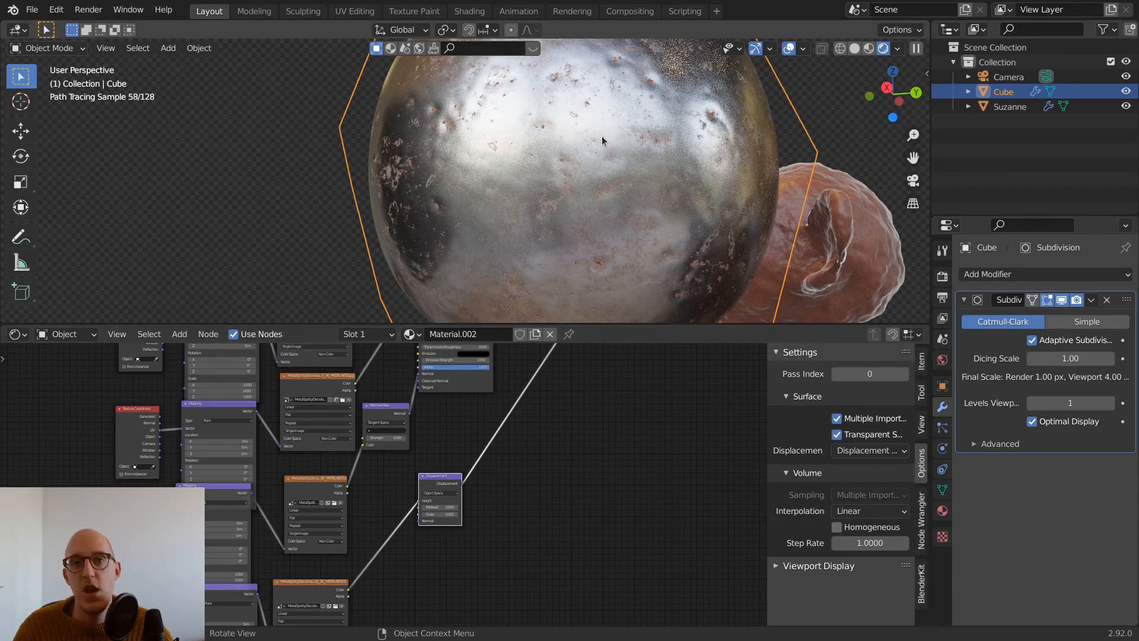
# Inspect the displaced metal surface from another side, next to the monkey head, and survey the material's whole node tree
pyautogui.moveTo(528, 125); pyautogui.dragTo(528, 206, button='middle')
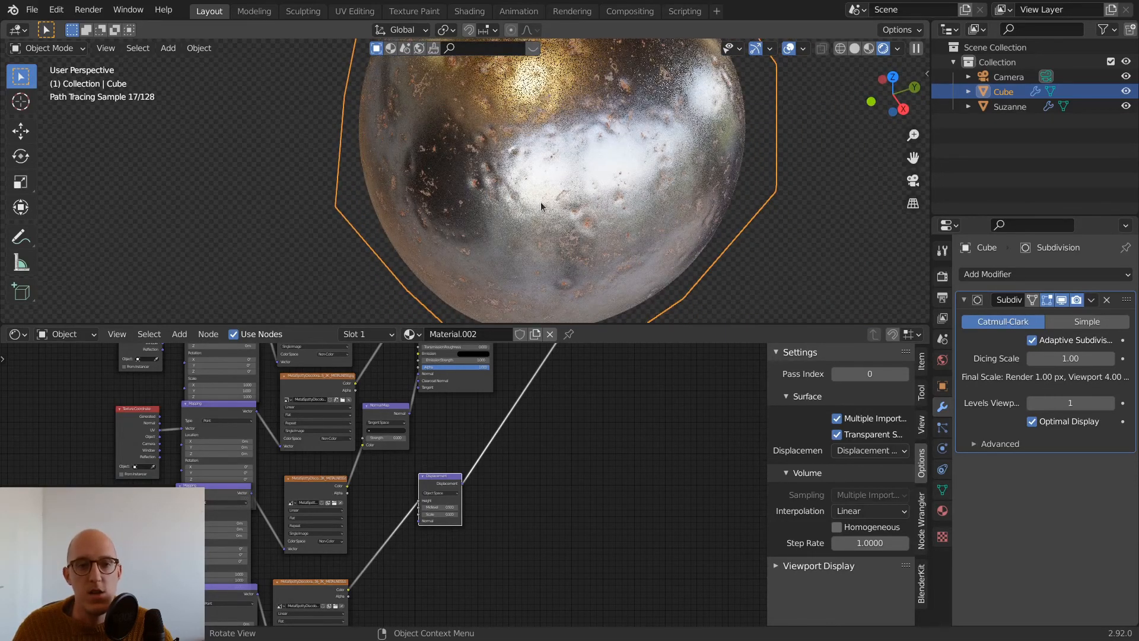
pyautogui.moveTo(550, 202); pyautogui.dragTo(540, 208, button='middle')
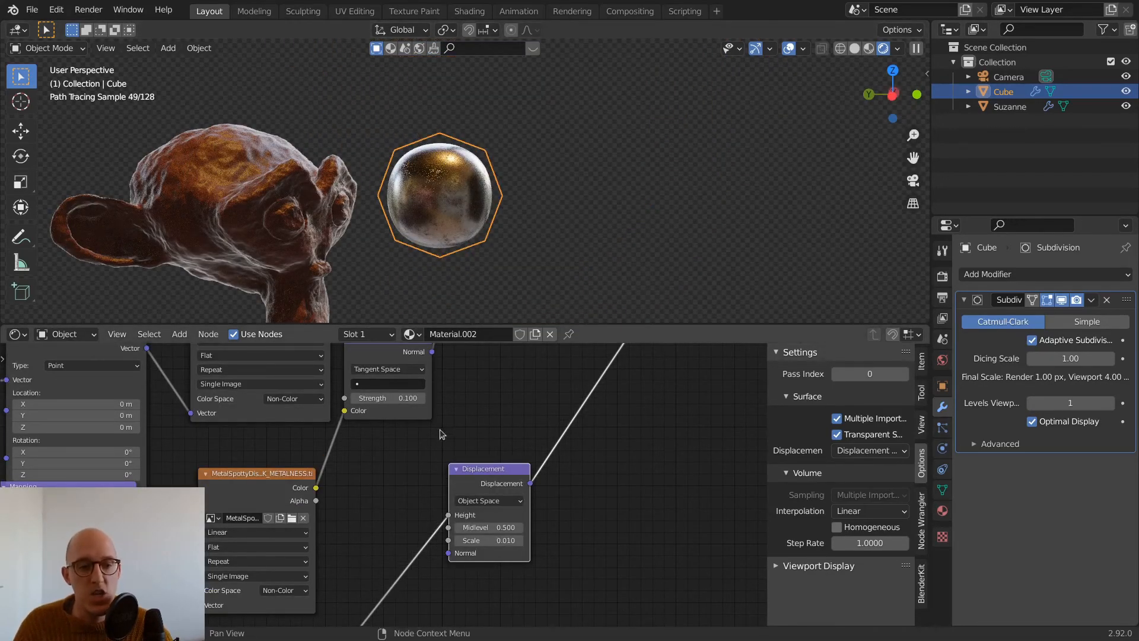
pyautogui.scroll(-8, 551, 400)
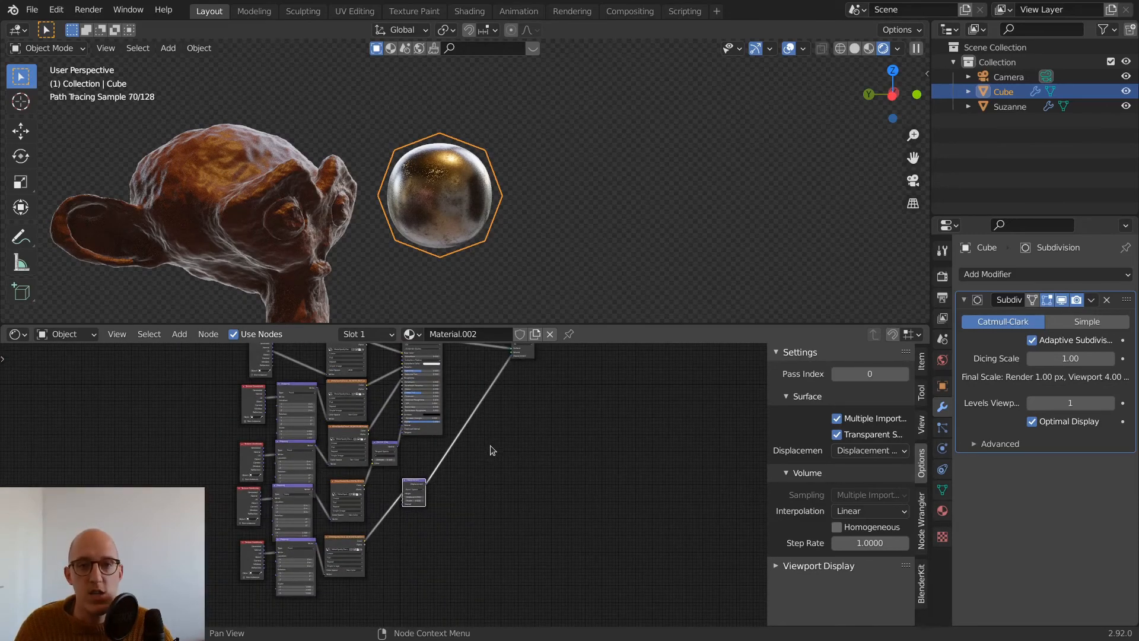
pyautogui.hotkey('shift', 'a')
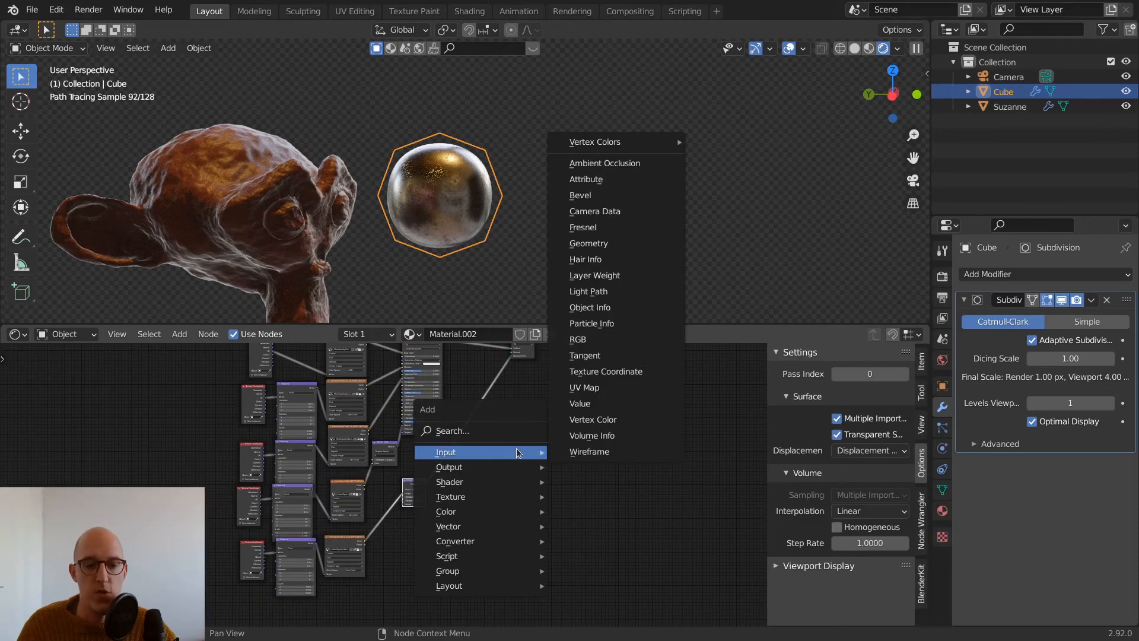
pyautogui.moveTo(518, 498)
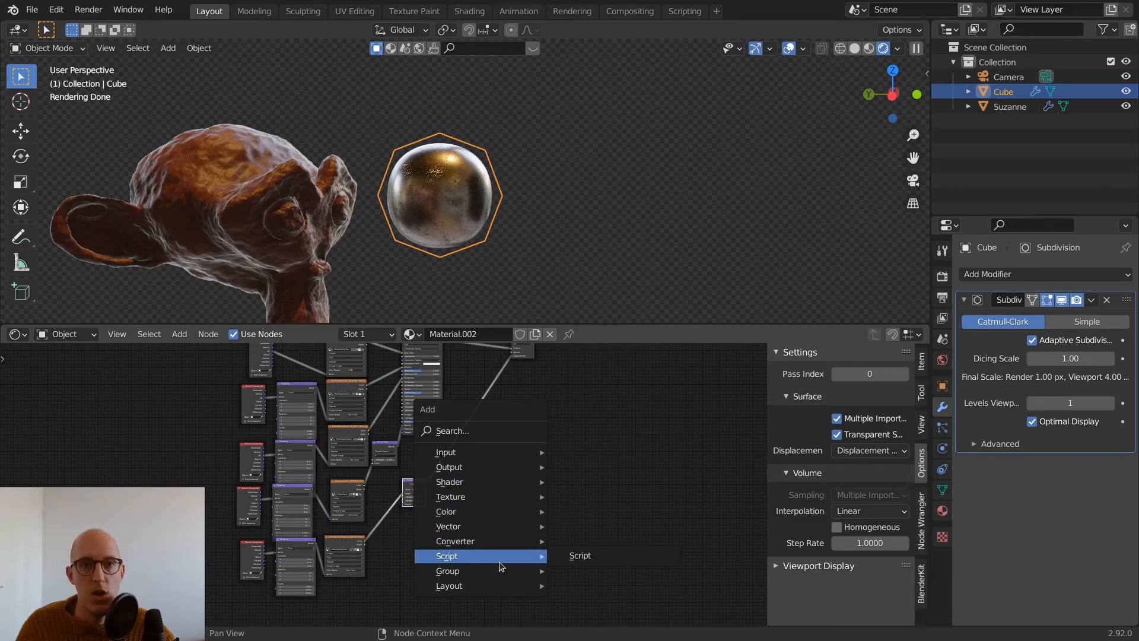
pyautogui.moveTo(498, 583)
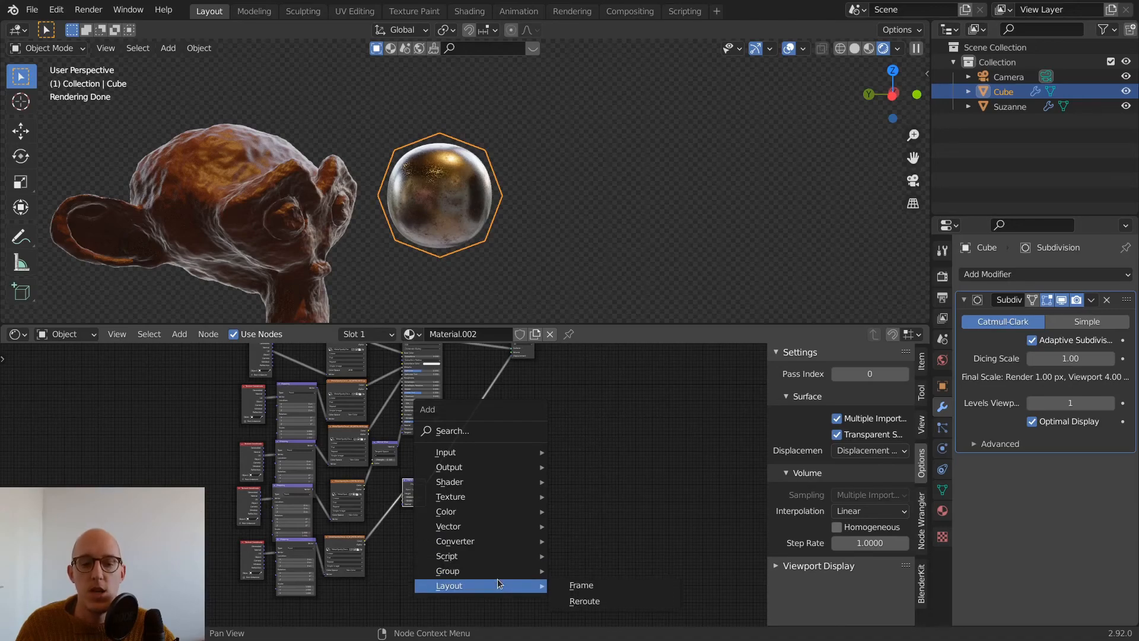
pyautogui.click(589, 500)
pyautogui.moveTo(584, 385); pyautogui.dragTo(596, 452, button='middle')
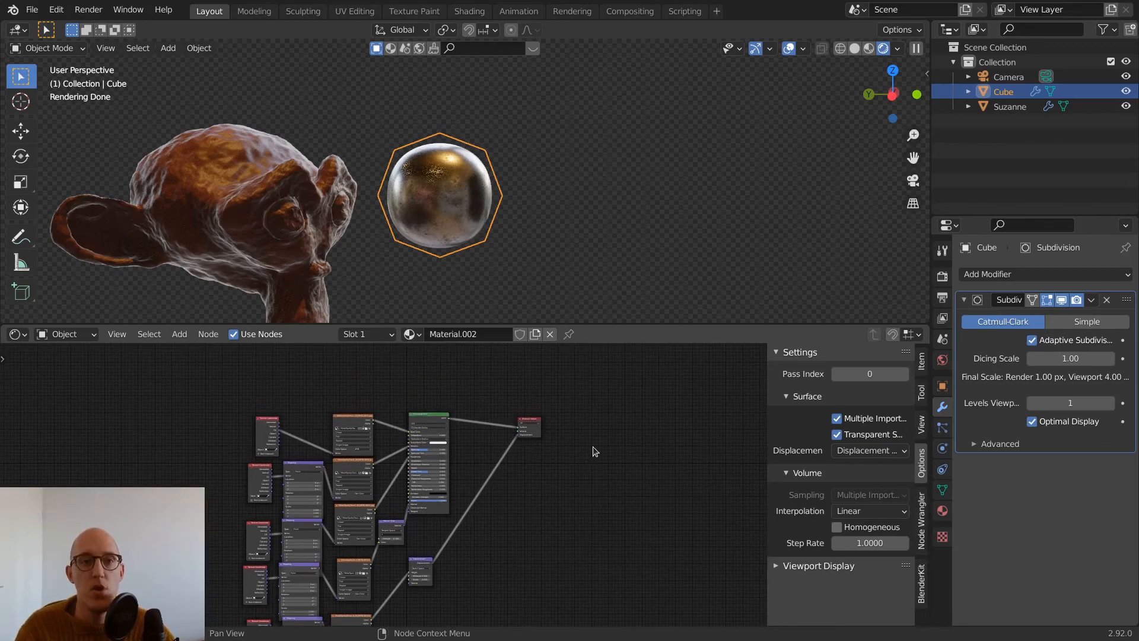